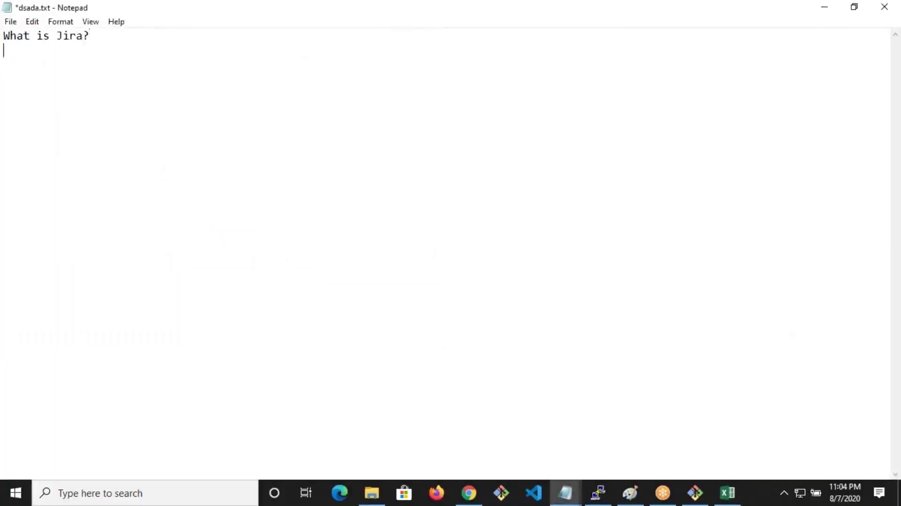
Add indented 'Issues mgmt tool' and 'Ticket mgmt tool' lines under What is Jira?
{"action": "key", "text": "ctrl+s"}
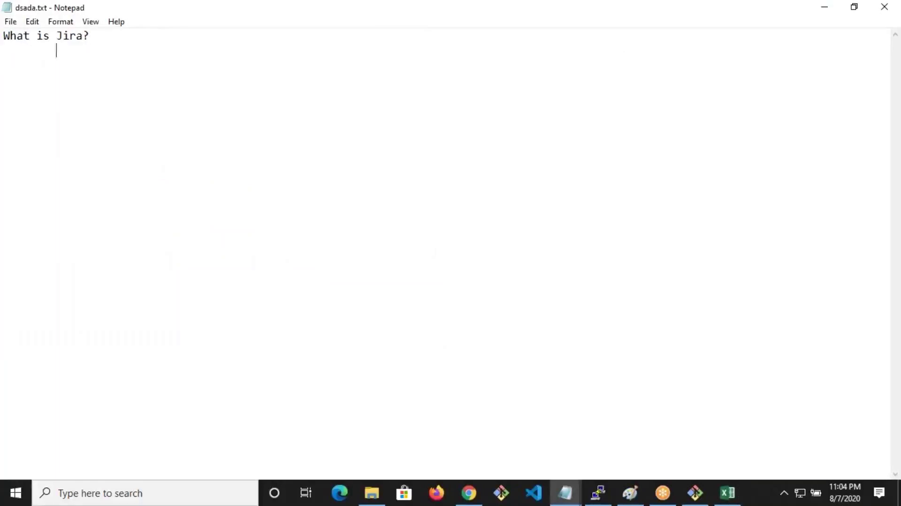
{"action": "type", "text": "Issues mgmt to"}
{"action": "key", "text": "BackSpace"}
{"action": "type", "text": "too"}
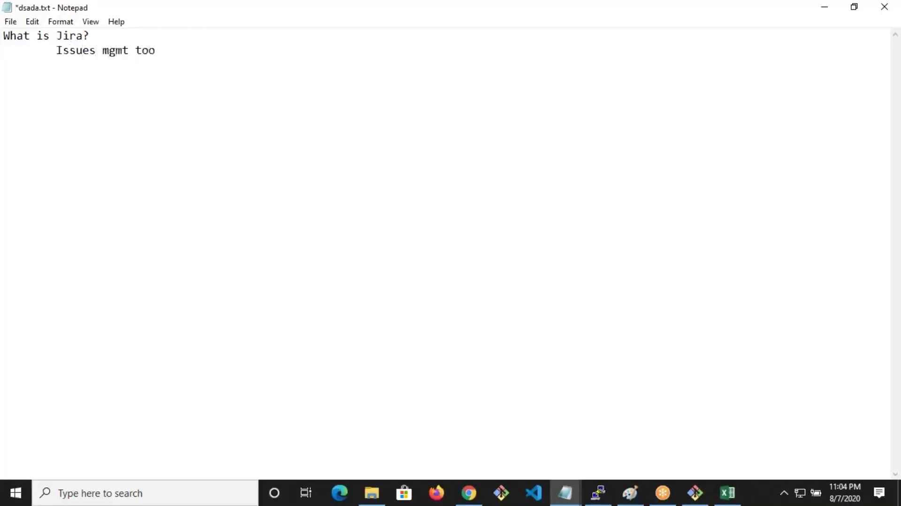
{"action": "type", "text": "l"}
{"action": "left_click_drag", "start_coordinate": [103, 50], "coordinate": [163, 50]}
{"action": "key", "text": "ctrl+c"}
{"action": "left_click", "coordinate": [163, 50]}
{"action": "key", "text": "Return"}
{"action": "key", "text": "Tab"}
{"action": "type", "text": "Tiket"}
{"action": "key", "text": "BackSpace"}
{"action": "key", "text": "BackSpace"}
{"action": "key", "text": "BackSpace"}
{"action": "type", "text": "cket"}
{"action": "key", "text": "ctrl+v"}
Add 'tasks mgmt tool' and 'project mgmt tool' lines, reusing the copied 'mgmt tool'
{"action": "key", "text": "Return"}
{"action": "key", "text": "Tab"}
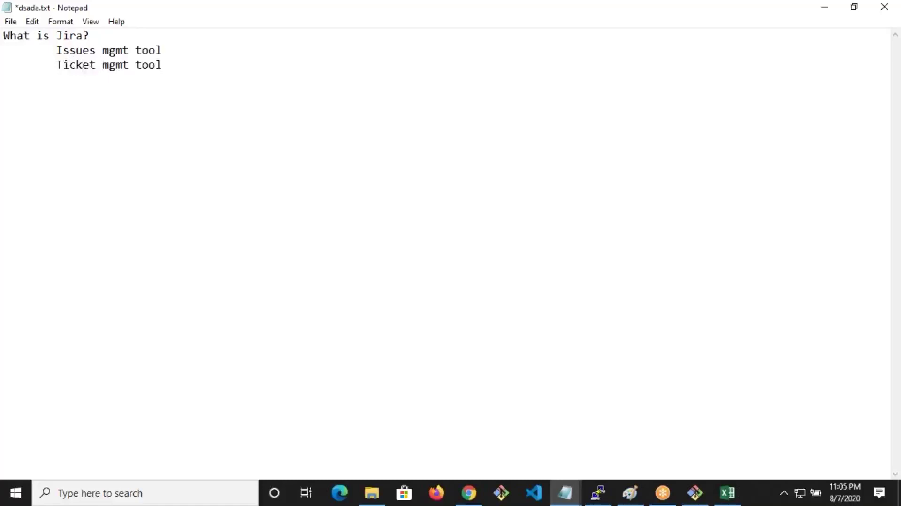
{"action": "type", "text": "tasks"}
{"action": "key", "text": "BackSpace"}
{"action": "key", "text": "BackSpace"}
{"action": "type", "text": "s"}
{"action": "key", "text": "ctrl+v"}
{"action": "key", "text": "Return"}
{"action": "type", "text": "proje"}
{"action": "key", "text": "BackSpace"}
{"action": "key", "text": "BackSpace"}
{"action": "key", "text": "BackSpace"}
{"action": "type", "text": "oject"}
{"action": "key", "text": "ctrl+v"}
Add indented 'Process mgmt tool', 'Agile' and 'Scrum / Kanban' lines
{"action": "key", "text": "Return"}
{"action": "key", "text": "Tab"}
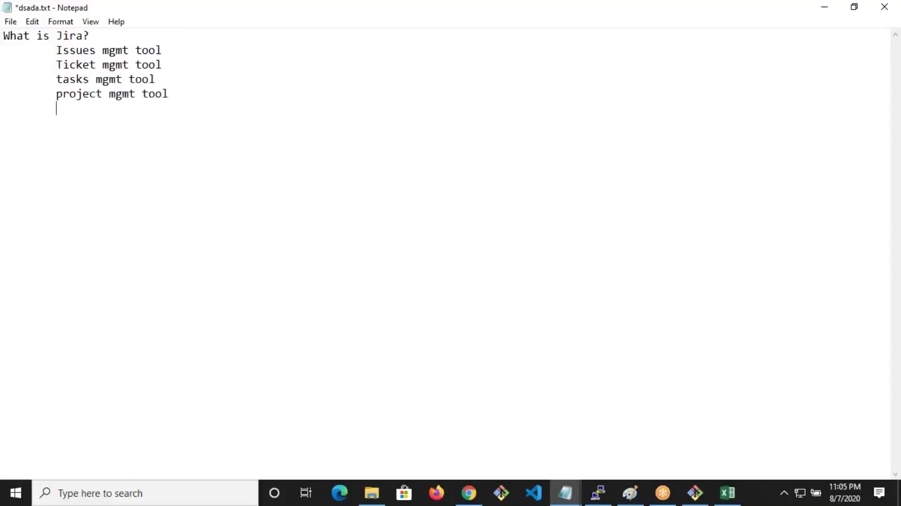
{"action": "type", "text": "Process"}
{"action": "key", "text": "ctrl+v"}
{"action": "key", "text": "Return"}
{"action": "key", "text": "Tab"}
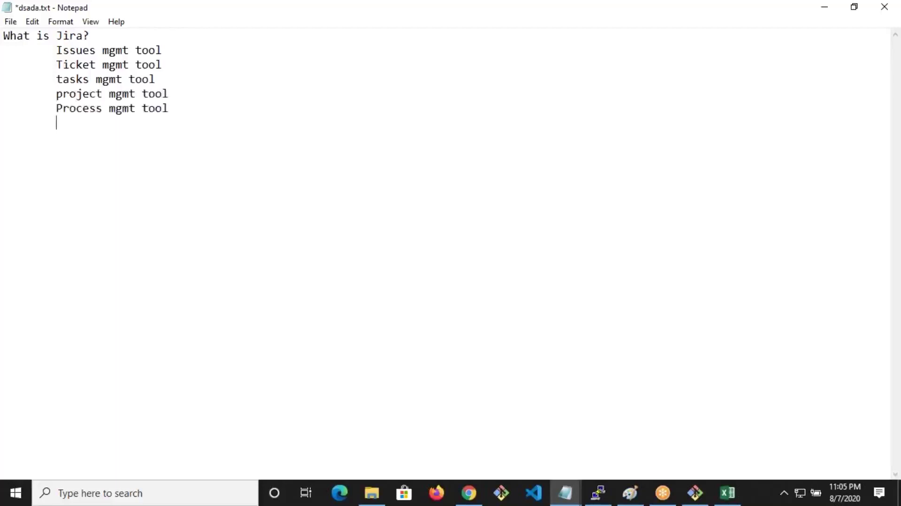
{"action": "type", "text": "Agile"}
{"action": "key", "text": "Return"}
{"action": "key", "text": "Tab"}
{"action": "type", "text": "Scrum \t"}
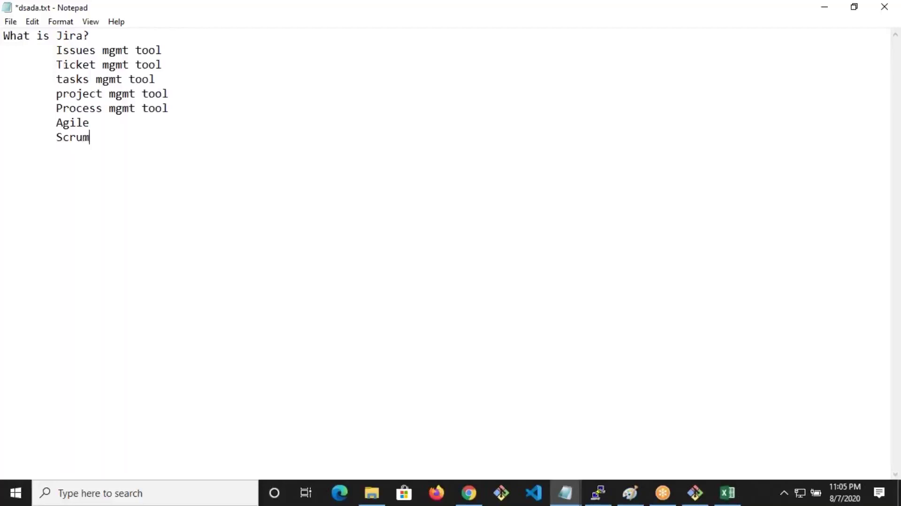
{"action": "type", "text": "Kanban"}
Add an indented 'From Atlassion' line, save, and begin 'Written in Java'
{"action": "key", "text": "Return"}
{"action": "type", "text": "========"}
{"action": "key", "text": "BackSpace"}
{"action": "key", "text": "BackSpace"}
{"action": "key", "text": "BackSpace"}
{"action": "key", "text": "BackSpace"}
{"action": "key", "text": "BackSpace"}
{"action": "key", "text": "BackSpace"}
{"action": "key", "text": "BackSpace"}
{"action": "key", "text": "BackSpace"}
{"action": "key", "text": "ctrl+s"}
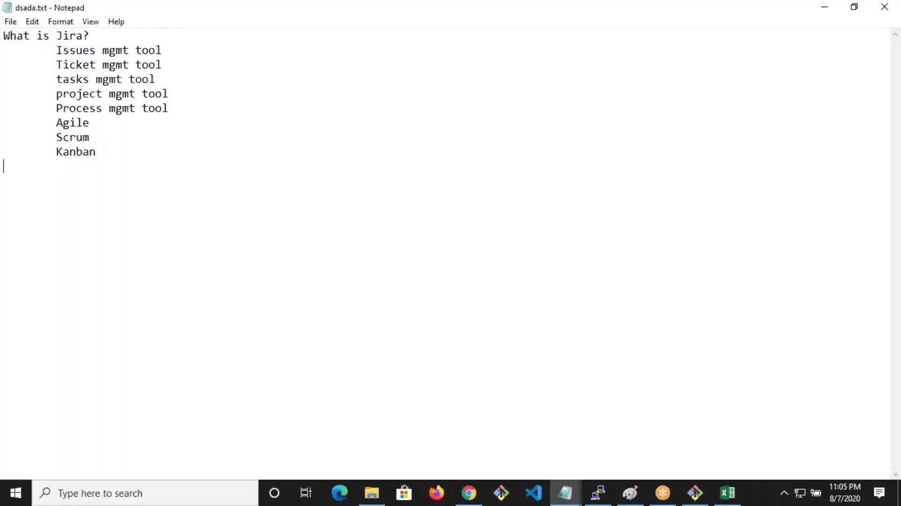
{"action": "key", "text": "Tab"}
{"action": "type", "text": "Fro"}
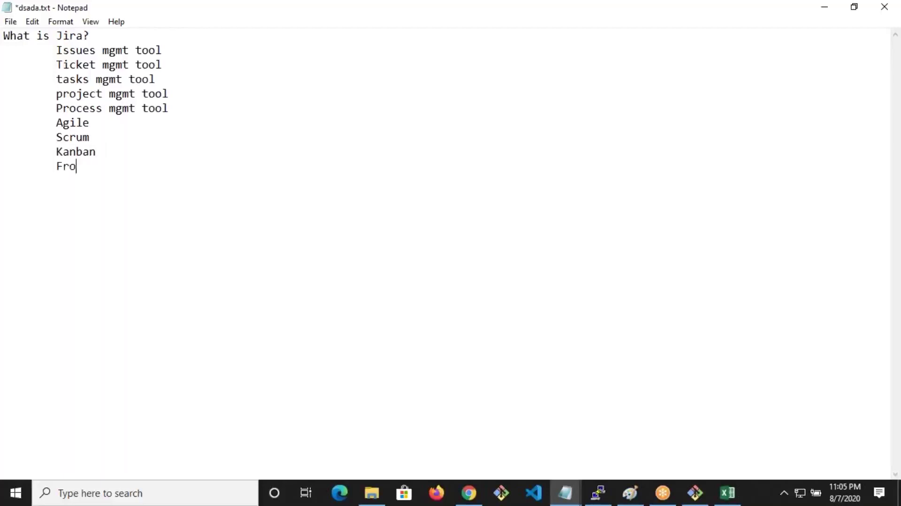
{"action": "type", "text": "m Atlassion"}
{"action": "key", "text": "ctrl+s"}
{"action": "key", "text": "Return"}
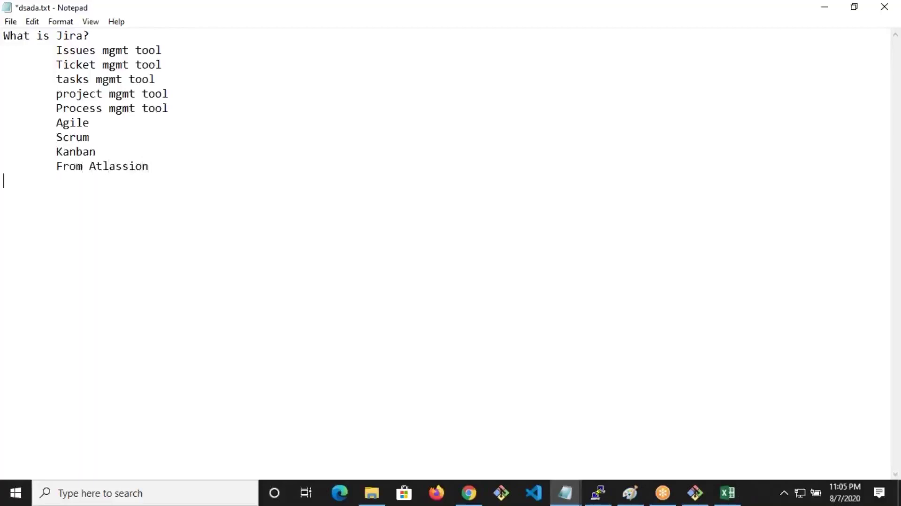
{"action": "key", "text": "ctrl+s"}
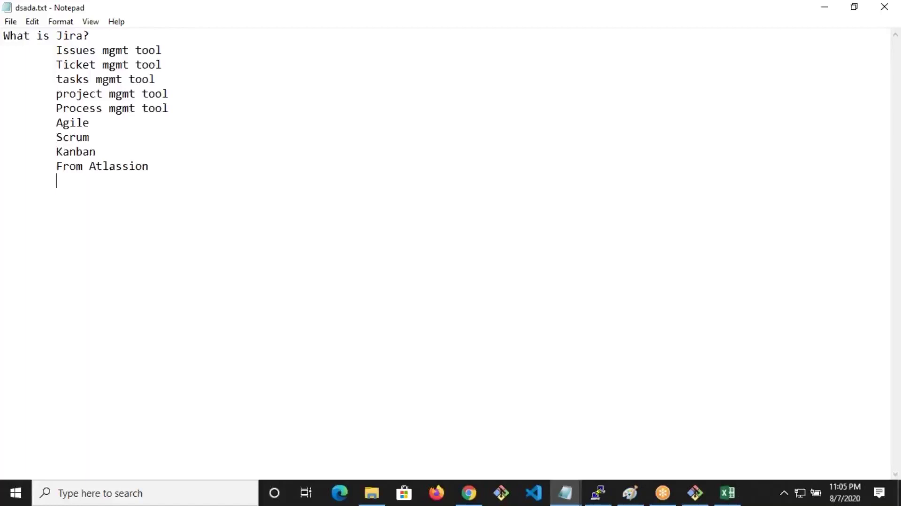
{"action": "type", "text": "Written in "}
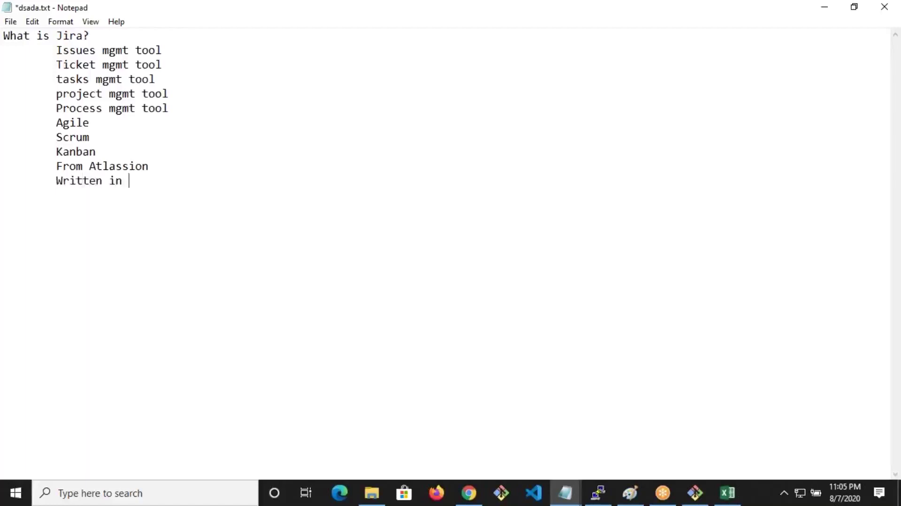
{"action": "type", "text": "Javav"}
Add 'Release' with indented Hosted, Cloud and Data Center sub-items, then save
{"action": "key", "text": "Return"}
{"action": "key", "text": "Tab"}
{"action": "type", "text": "Release \t\t"}
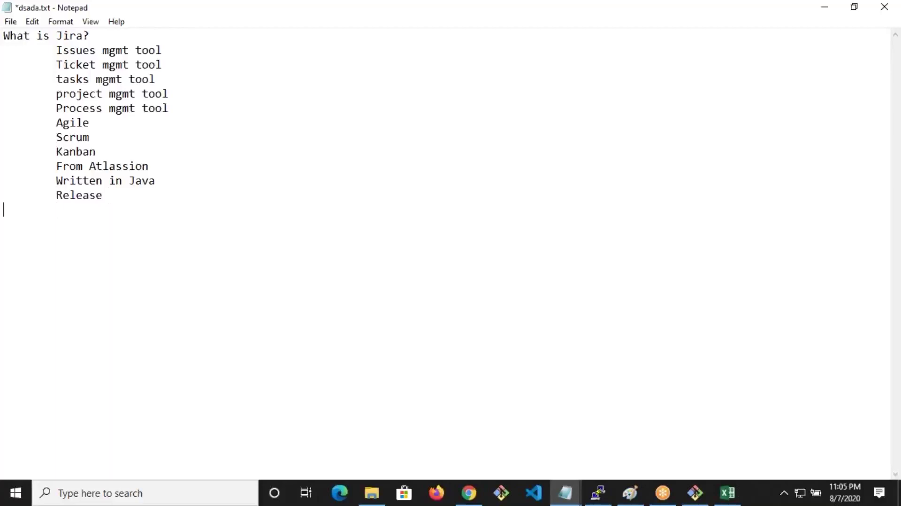
{"action": "type", "text": "Hosted"}
{"action": "key", "text": "Return"}
{"action": "key", "text": "Tab"}
{"action": "key", "text": "Tab"}
{"action": "type", "text": "Cloud"}
{"action": "key", "text": "Return"}
{"action": "type", "text": "Data Center"}
{"action": "key", "text": "Return"}
{"action": "key", "text": "Tab"}
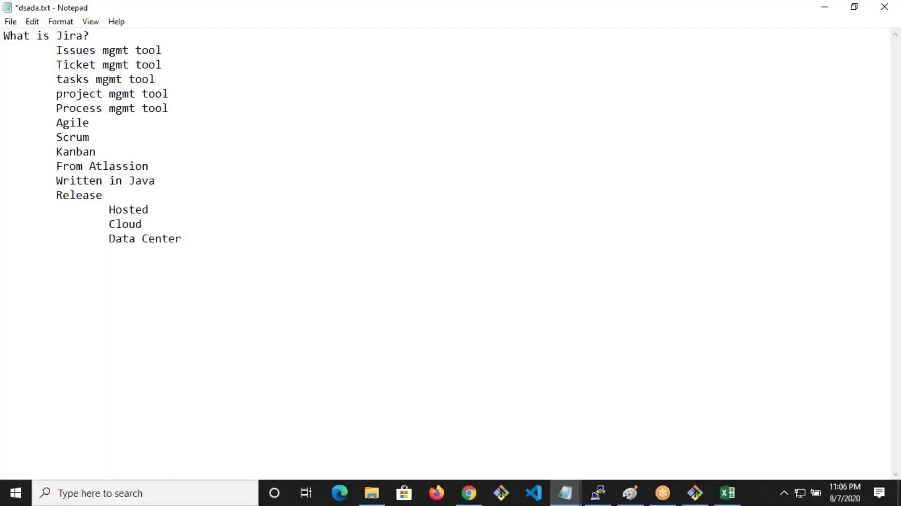
{"action": "key", "text": "ctrl+s"}
Append '-- Covering' after Hosted and save the notes
{"action": "double_click", "coordinate": [143, 209]}
{"action": "left_click_drag", "start_coordinate": [163, 210], "coordinate": [97, 233]}
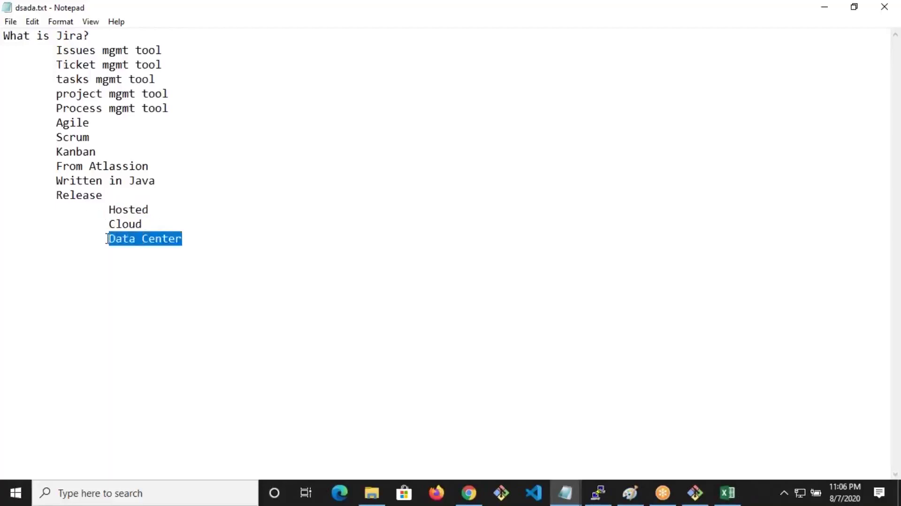
{"action": "mouse_move", "coordinate": [108, 239]}
{"action": "left_mouse_down"}
{"action": "mouse_move", "coordinate": [143, 239]}
{"action": "mouse_move", "coordinate": [106, 239]}
{"action": "left_mouse_up"}
{"action": "left_click", "coordinate": [194, 239]}
{"action": "double_click", "coordinate": [86, 198]}
{"action": "double_click", "coordinate": [146, 213]}
{"action": "left_click", "coordinate": [197, 238]}
{"action": "left_click", "coordinate": [203, 215]}
{"action": "type", "text": "-"}
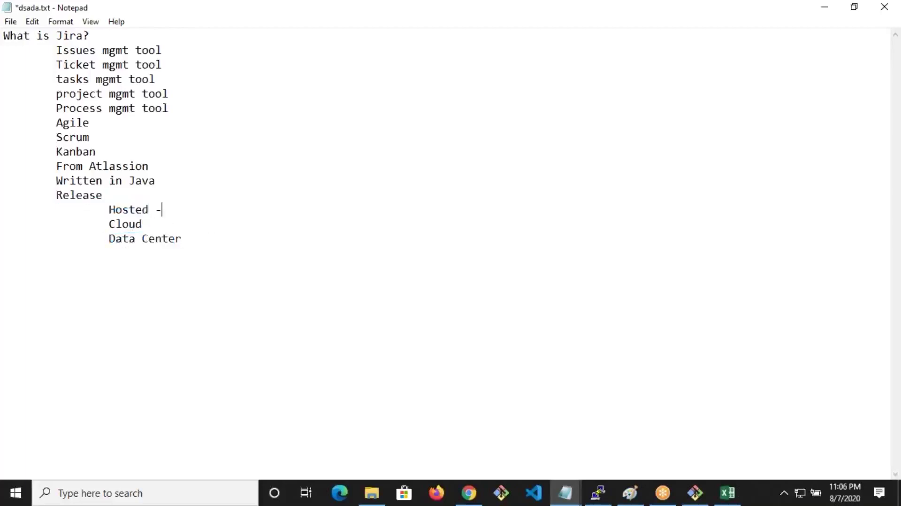
{"action": "type", "text": "- Covering"}
{"action": "key", "text": "ctrl+s"}
Add a 'Version' line with the indented sub-item '8.X' below Data Center
{"action": "left_click", "coordinate": [212, 230]}
{"action": "left_click", "coordinate": [213, 234]}
{"action": "key", "text": "Return"}
{"action": "key", "text": "Tab"}
{"action": "type", "text": "Version"}
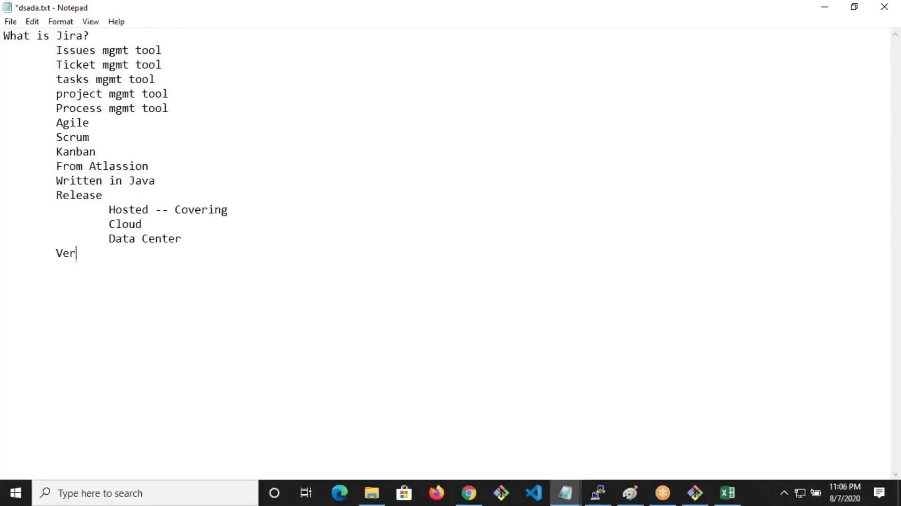
{"action": "key", "text": "Tab"}
{"action": "key", "text": "Return"}
{"action": "key", "text": "Tab"}
{"action": "key", "text": "Tab"}
{"action": "type", "text": "8.X"}
Add a row of '=' as a separator, save, and start the 'Other tool?' heading
{"action": "key", "text": "Return"}
{"action": "type", "text": "======================================"}
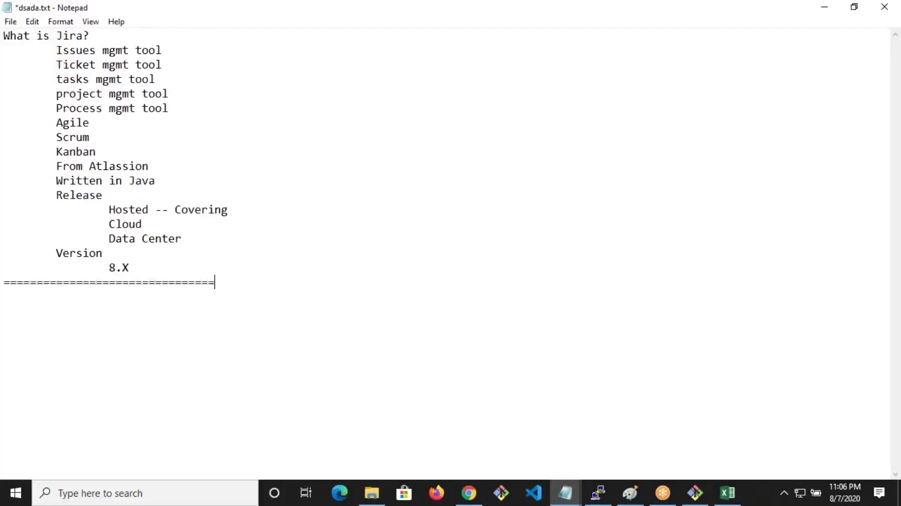
{"action": "key", "text": "ctrl+s"}
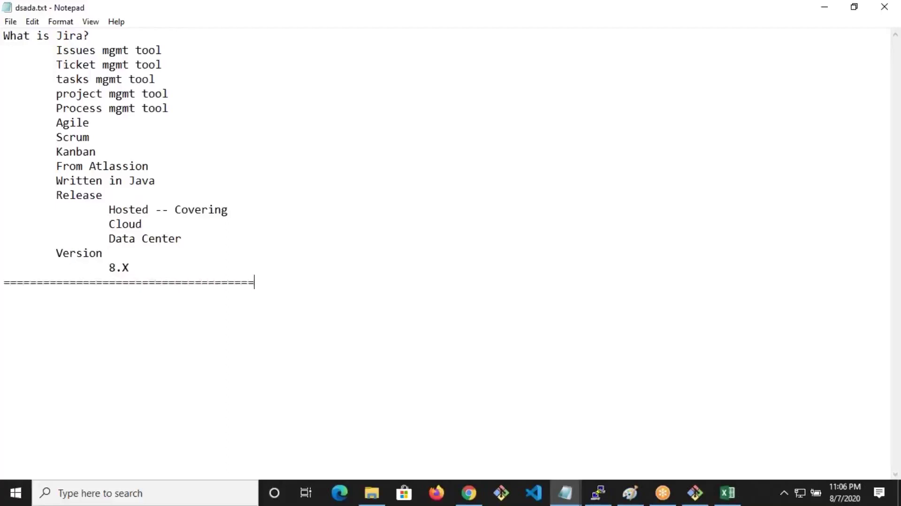
{"action": "key", "text": "Return"}
{"action": "type", "text": "Other"}
{"action": "key", "text": "BackSpace"}
{"action": "key", "text": "BackSpace"}
Finish 'Other tool?' and open DevOpsSchool's Top 10 Bug/Issue Tracking Tools article in Chrome
{"action": "type", "text": "r tool?"}
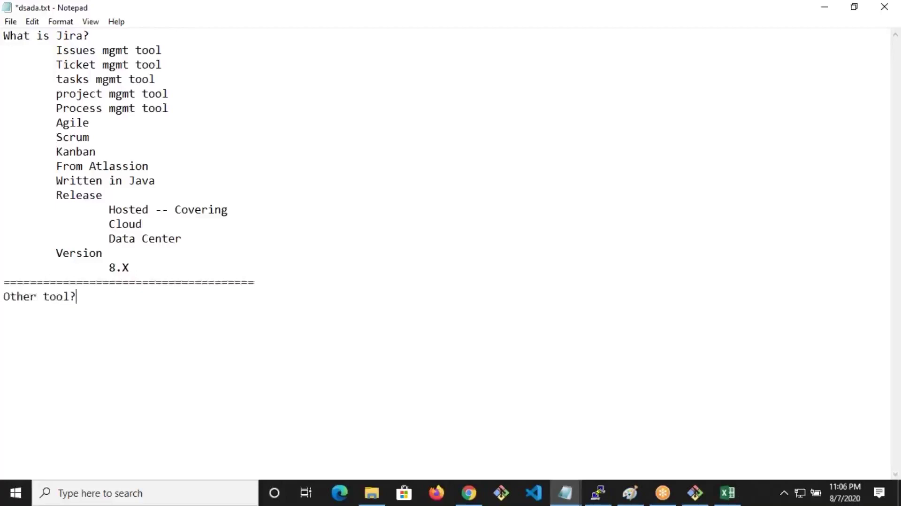
{"action": "left_click", "coordinate": [211, 233]}
{"action": "left_click", "coordinate": [474, 495]}
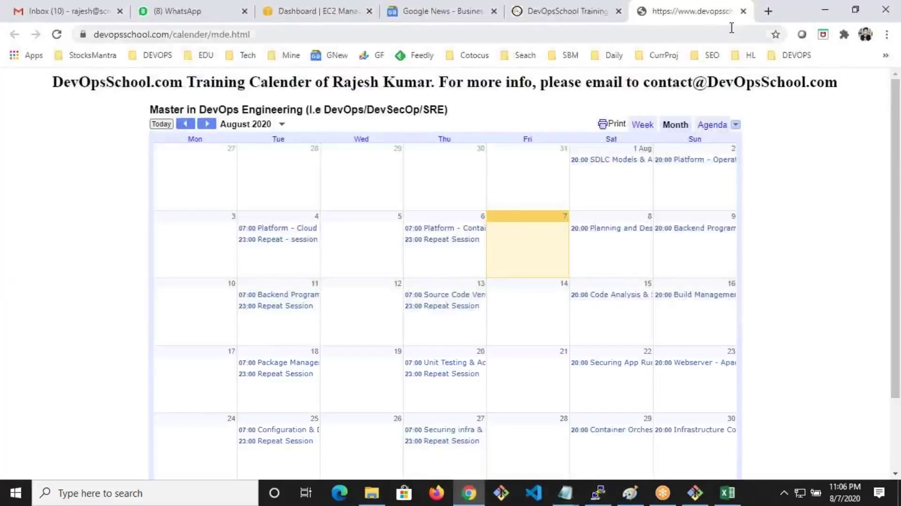
{"action": "left_click", "coordinate": [769, 11]}
{"action": "type", "text": "devopsschool.com/bl"}
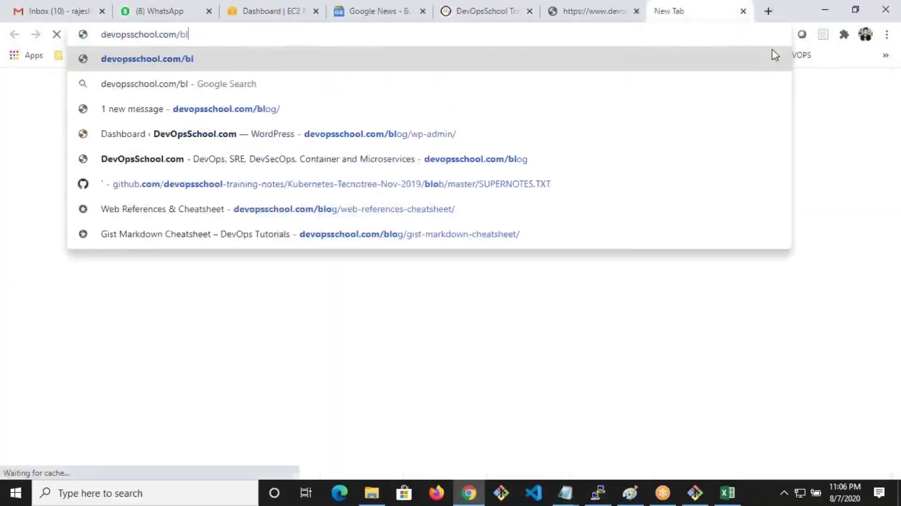
{"action": "key", "text": "BackSpace"}
{"action": "key", "text": "BackSpace"}
{"action": "key", "text": "BackSpace"}
{"action": "key", "text": "BackSpace"}
{"action": "type", "text": "m/"}
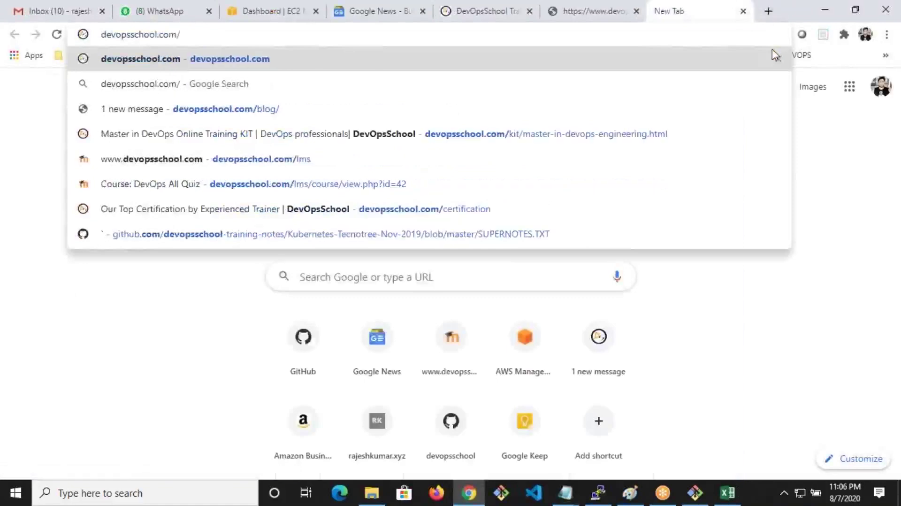
{"action": "type", "text": "to"}
{"action": "key", "text": "Return"}
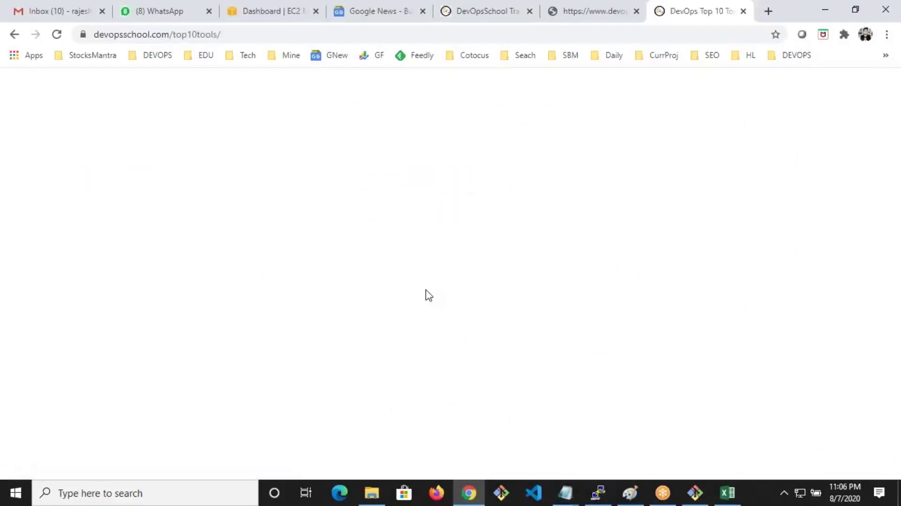
{"action": "key", "text": "ctrl+f"}
{"action": "type", "text": "i"}
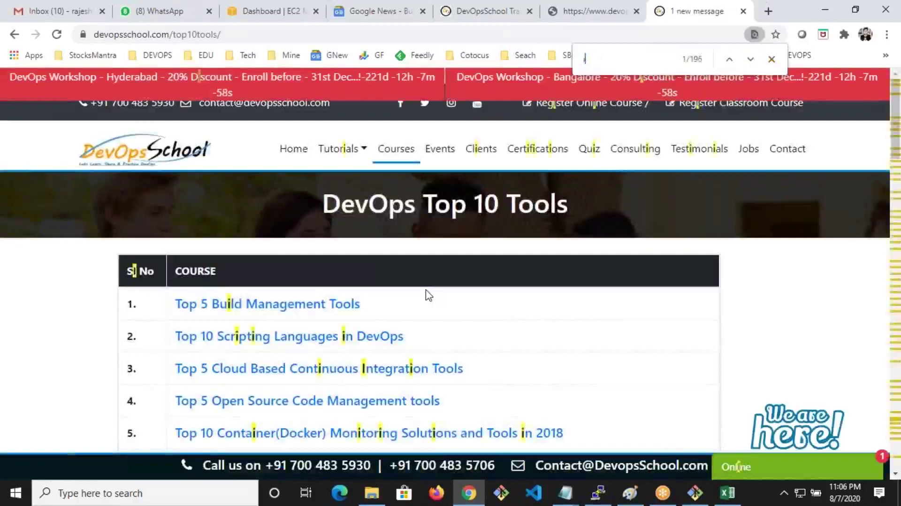
{"action": "type", "text": "ssues"}
{"action": "left_click", "coordinate": [394, 274]}
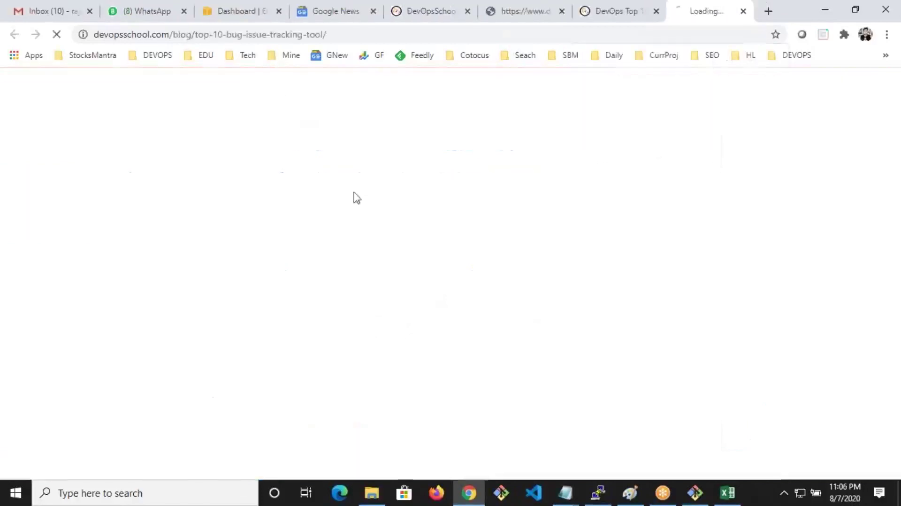
Paste the article's URL on an indented line below 'Other tool?' in the notes
{"action": "key", "text": "alt+Tab"}
{"action": "key", "text": "Return"}
{"action": "key", "text": "Tab"}
{"action": "type", "text": "https://www.devopsschool.com/blog/top-10-bug-issue-tracking-tool/"}
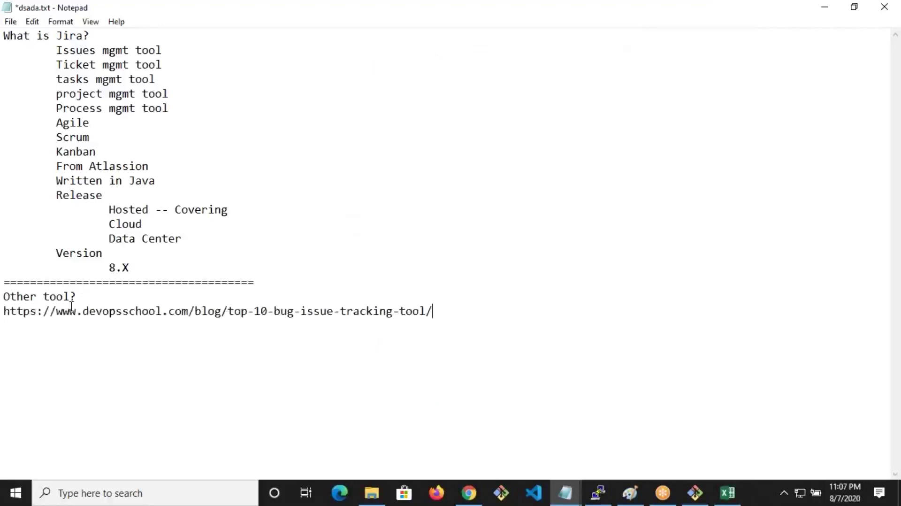
Scroll the article down to ReQtest, close the course promo popup, and return to Notepad
{"action": "key", "text": "alt+Tab"}
{"action": "scroll", "coordinate": [422, 327], "scroll_direction": "down", "scroll_amount": 5}
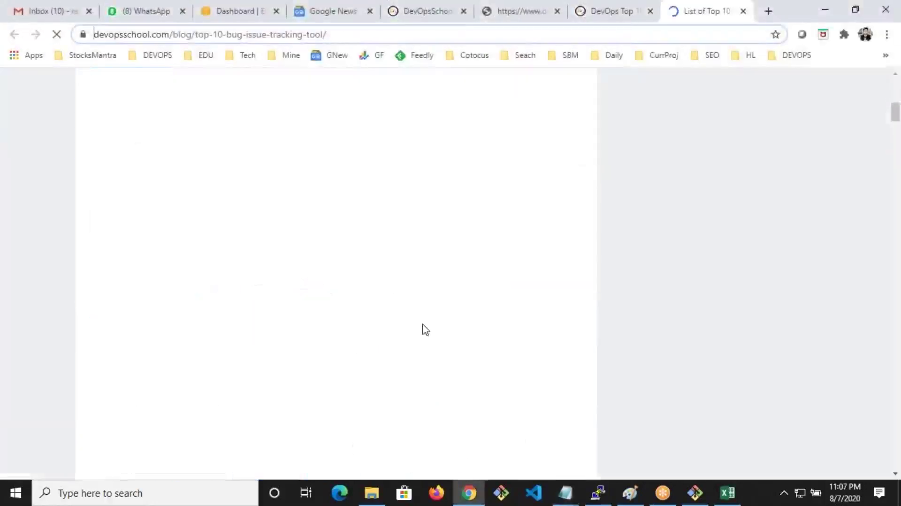
{"action": "scroll", "coordinate": [425, 329], "scroll_direction": "down", "scroll_amount": 1}
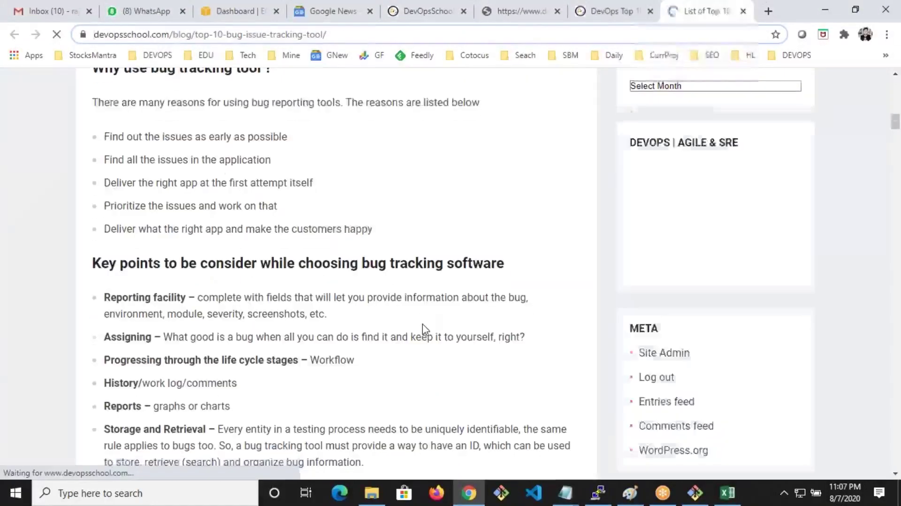
{"action": "scroll", "coordinate": [425, 329], "scroll_direction": "down", "scroll_amount": 8}
{"action": "scroll", "coordinate": [425, 330], "scroll_direction": "down", "scroll_amount": 10}
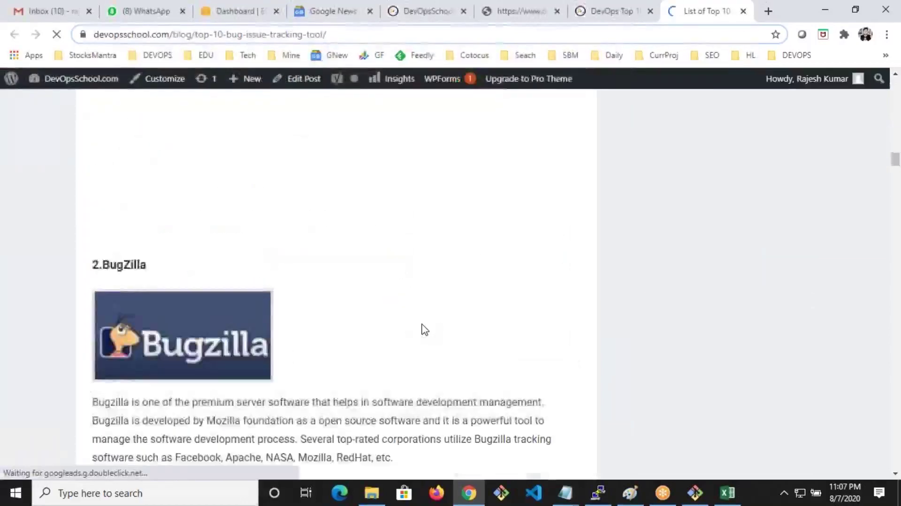
{"action": "scroll", "coordinate": [425, 330], "scroll_direction": "down", "scroll_amount": 15}
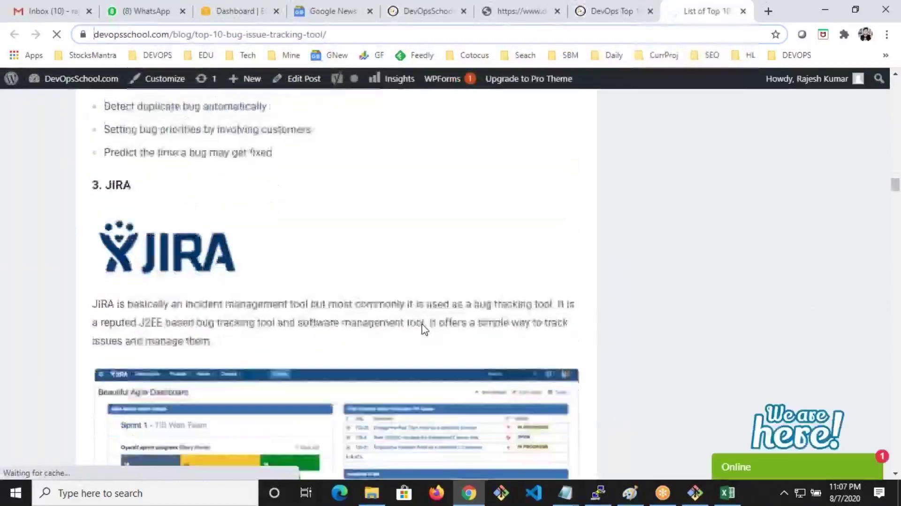
{"action": "scroll", "coordinate": [424, 329], "scroll_direction": "down", "scroll_amount": 15}
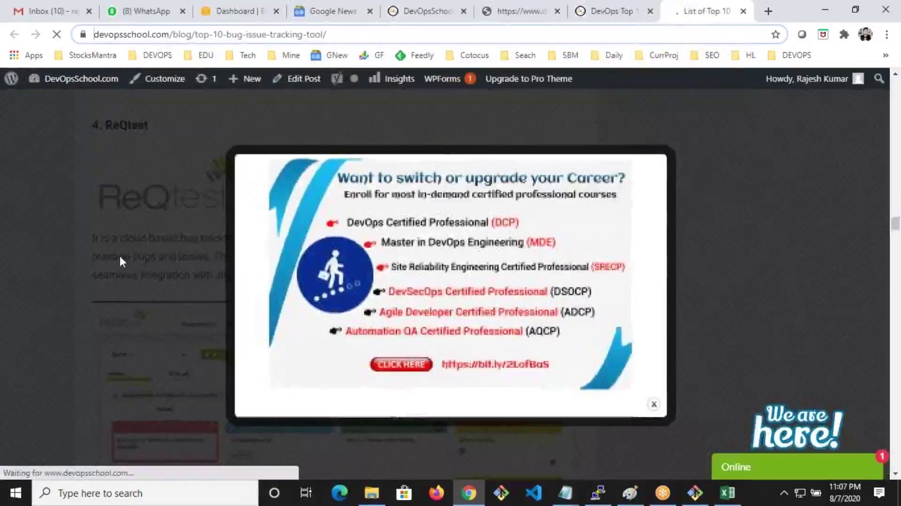
{"action": "left_click", "coordinate": [120, 256]}
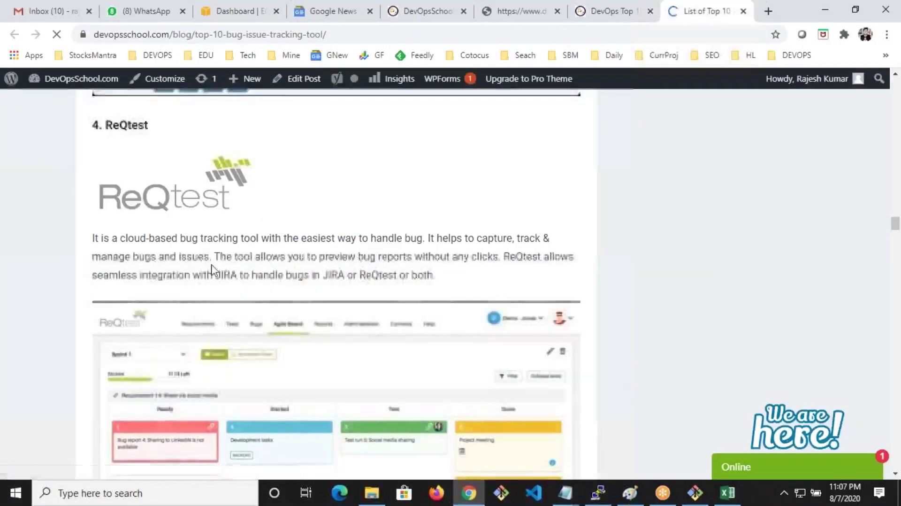
{"action": "key", "text": "alt+Tab"}
{"action": "left_click_drag", "start_coordinate": [23, 296], "coordinate": [305, 298]}
{"action": "left_click", "coordinate": [446, 298]}
Add a blank line after the DevOpsSchool URL and save dsada.txt
{"action": "left_click_drag", "start_coordinate": [71, 296], "coordinate": [5, 166]}
{"action": "left_click_drag", "start_coordinate": [77, 79], "coordinate": [162, 167]}
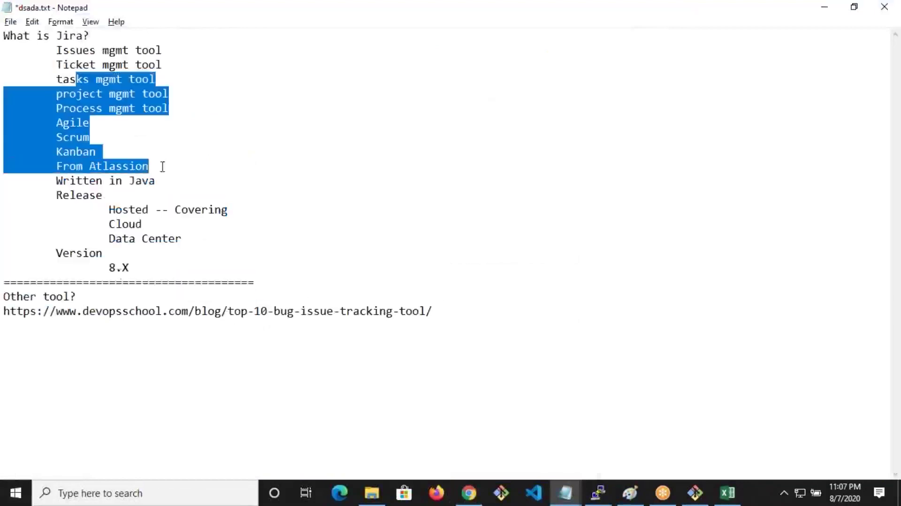
{"action": "left_click_drag", "start_coordinate": [4, 311], "coordinate": [146, 311]}
{"action": "left_click", "coordinate": [533, 324]}
{"action": "key", "text": "Return"}
{"action": "key", "text": "Return"}
{"action": "key", "text": "ctrl+s"}
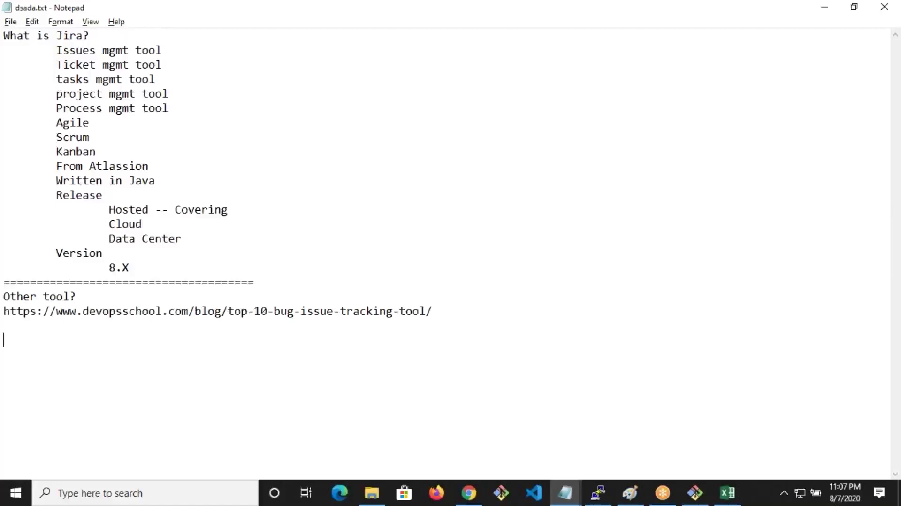
Type the 'Architecure' heading with an indented line beneath it and save
{"action": "type", "text": "Artit"}
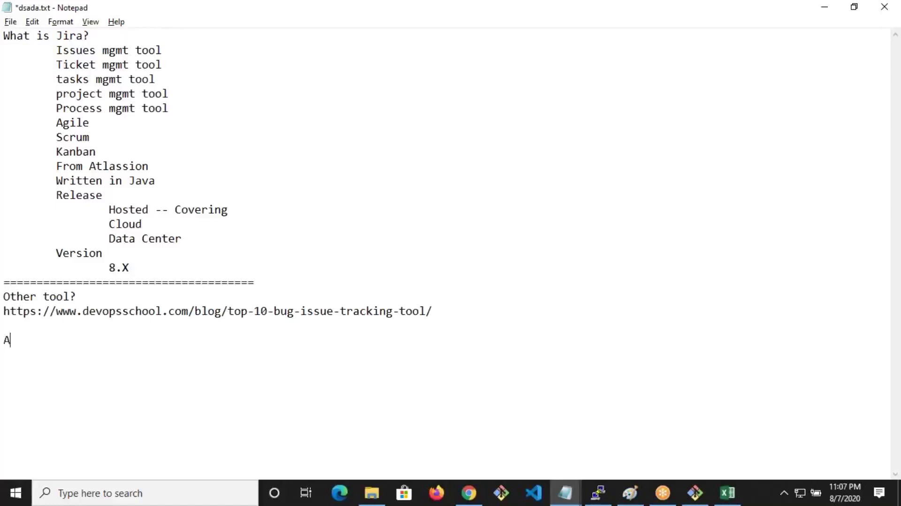
{"action": "key", "text": "BackSpace"}
{"action": "type", "text": "c"}
{"action": "key", "text": "BackSpace"}
{"action": "key", "text": "BackSpace"}
{"action": "key", "text": "BackSpace"}
{"action": "type", "text": "chitecut"}
{"action": "type", "text": "e"}
{"action": "key", "text": "BackSpace"}
{"action": "key", "text": "BackSpace"}
{"action": "type", "text": "re"}
{"action": "key", "text": "Return"}
{"action": "key", "text": "Tab"}
{"action": "key", "text": "ctrl+s"}
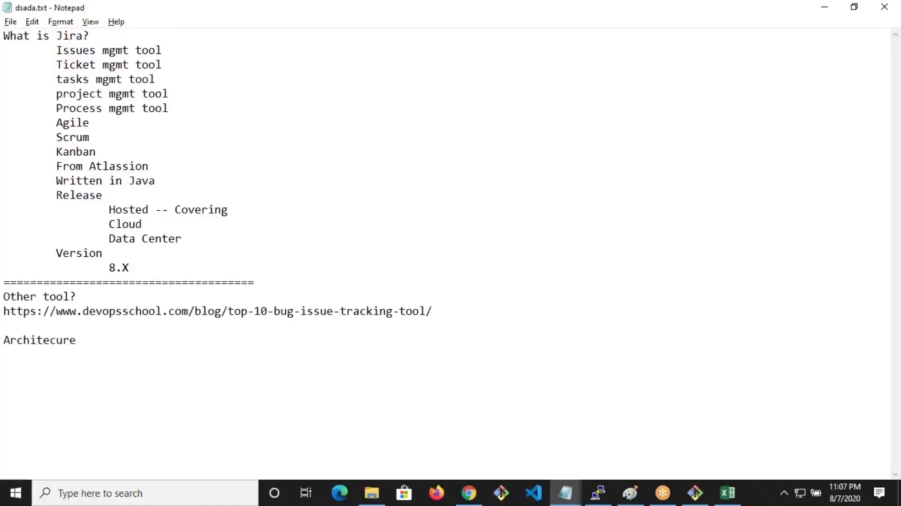
List 'JAVA based compont - Web Based.' and 'DB - RDBMS' under Architecure, saving
{"action": "type", "text": "JAVA based"}
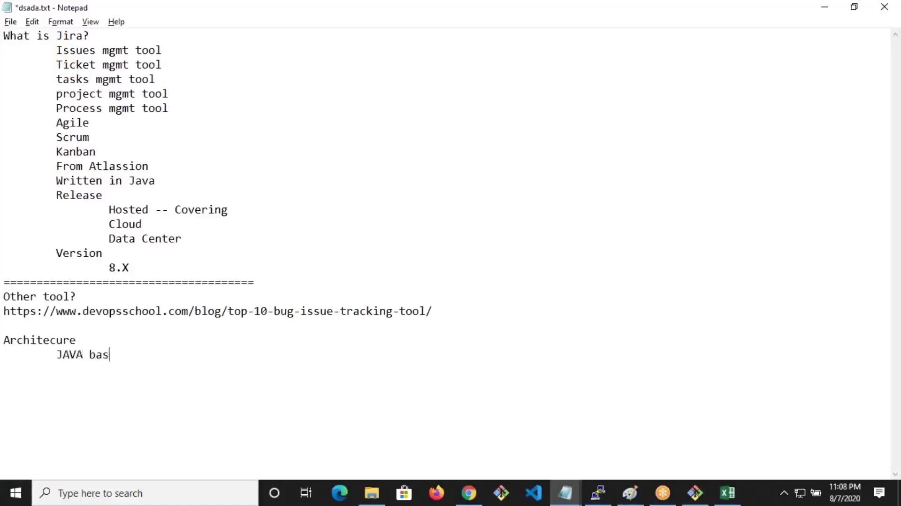
{"action": "key", "text": "Return"}
{"action": "key", "text": "Tab"}
{"action": "key", "text": "Tab"}
{"action": "key", "text": "BackSpace"}
{"action": "type", "text": "DB - RD"}
{"action": "key", "text": "Return"}
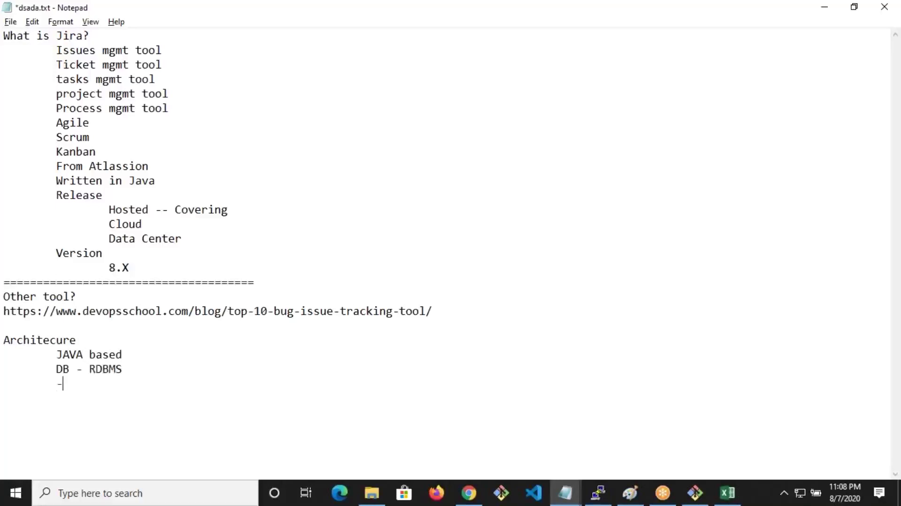
{"action": "key", "text": "ctrl+s"}
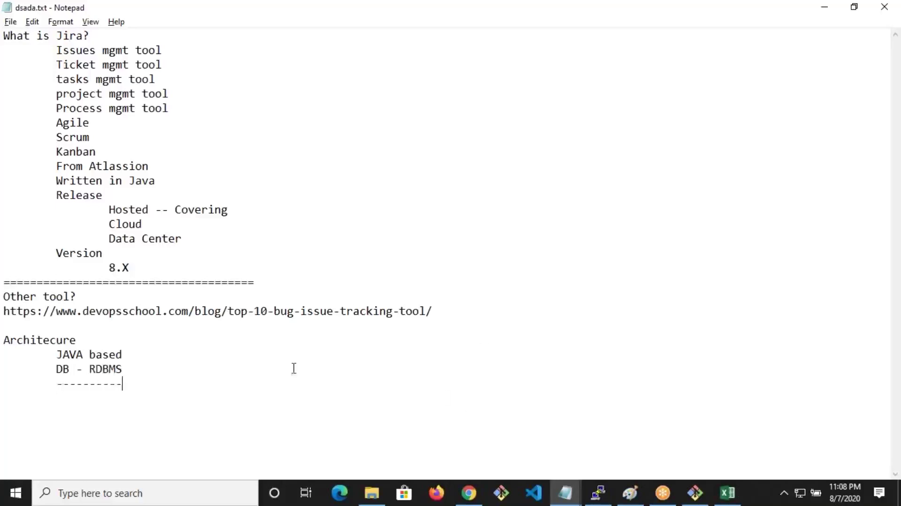
{"action": "type", "text": "compoen"}
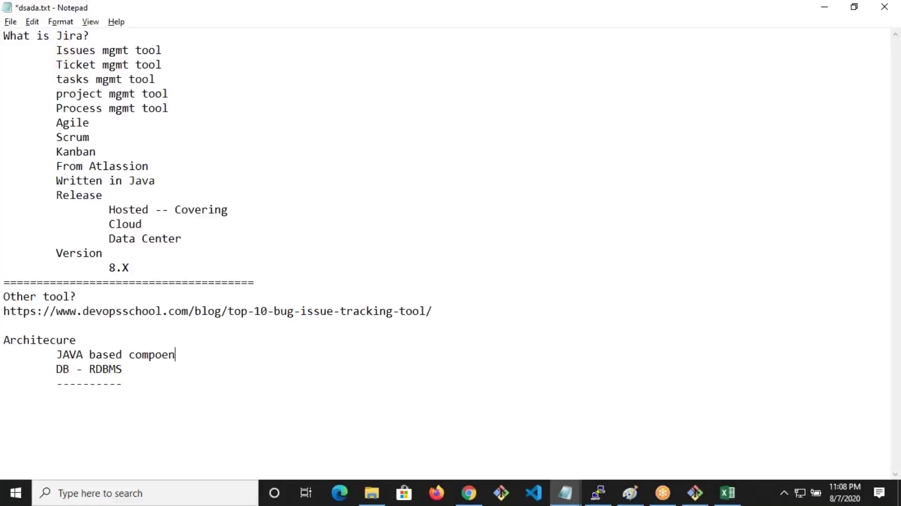
{"action": "key", "text": "BackSpace"}
{"action": "key", "text": "BackSpace"}
{"action": "key", "text": "BackSpace"}
{"action": "type", "text": "nt - Web Based."}
{"action": "key", "text": "ctrl+s"}
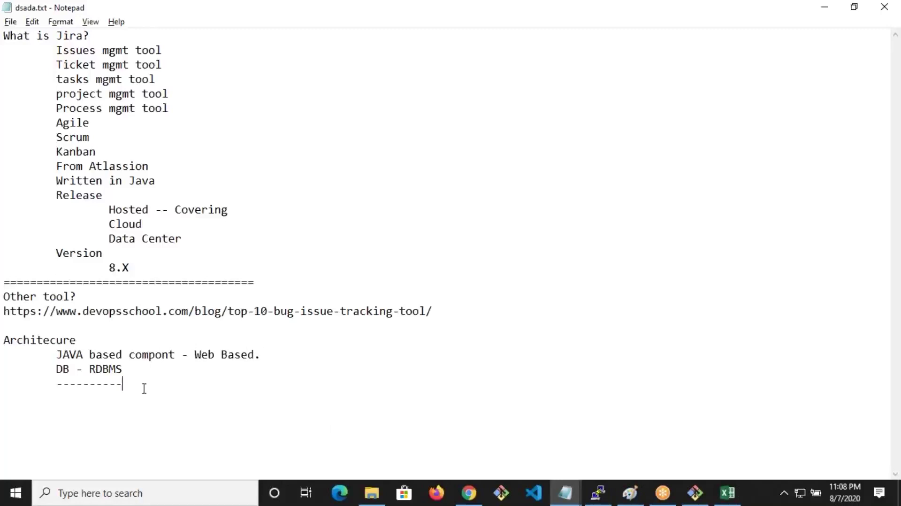
Add a 'How to install Jira?' line, save the notes, and bring up Chrome
{"action": "left_click_drag", "start_coordinate": [144, 389], "coordinate": [28, 341]}
{"action": "left_click", "coordinate": [225, 379]}
{"action": "key", "text": "Return"}
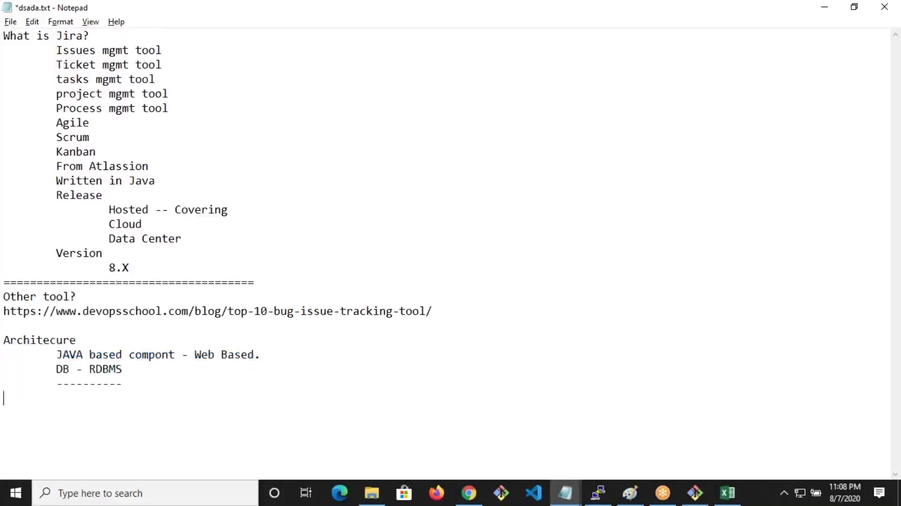
{"action": "type", "text": "How to install Jira?"}
{"action": "key", "text": "Return"}
{"action": "key", "text": "ctrl+s"}
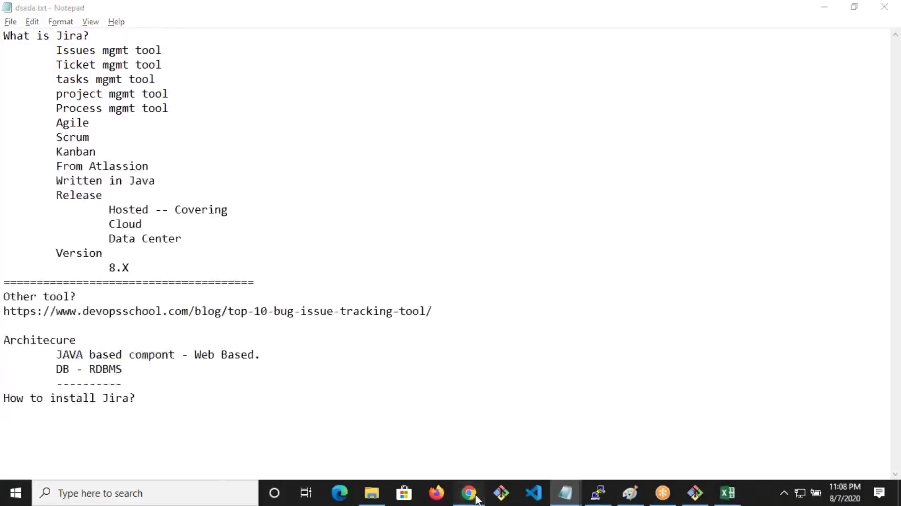
{"action": "left_click", "coordinate": [469, 493]}
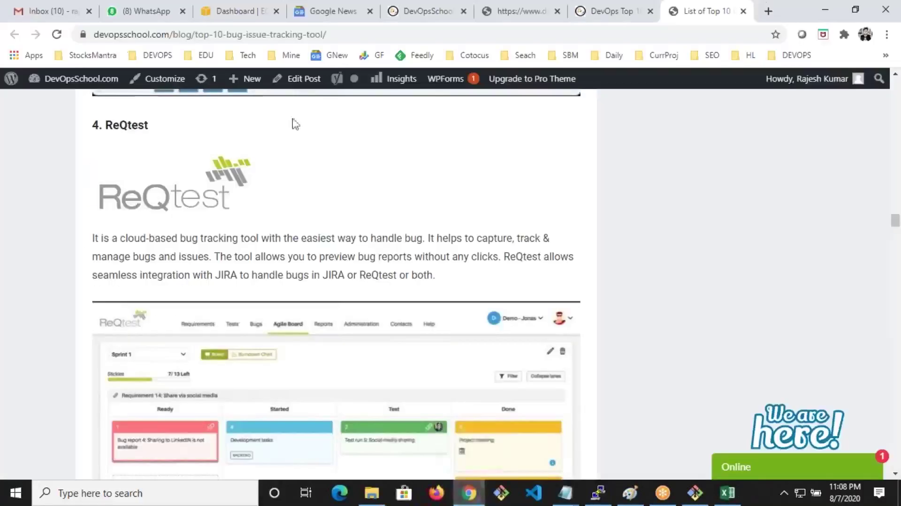
From the EC2 dashboard, open the running instances list and start the Launch Instance wizard
{"action": "left_click", "coordinate": [203, 7]}
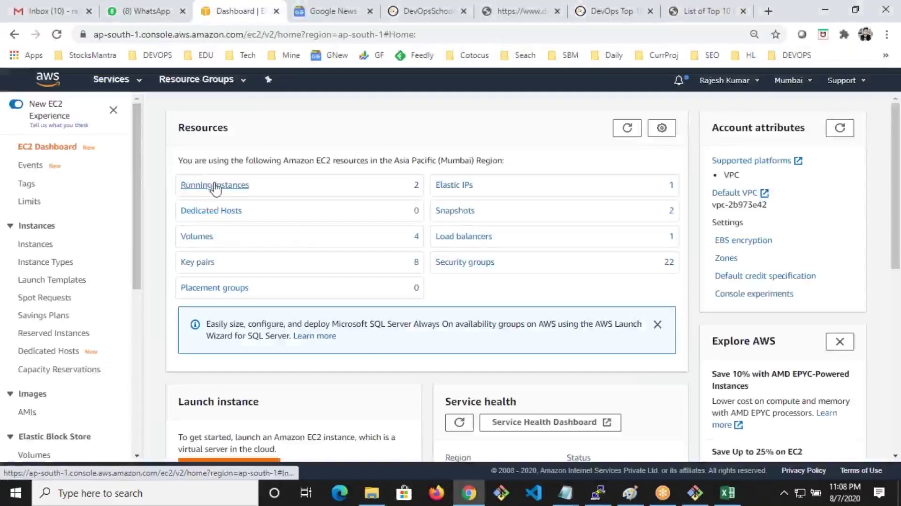
{"action": "left_click", "coordinate": [216, 185]}
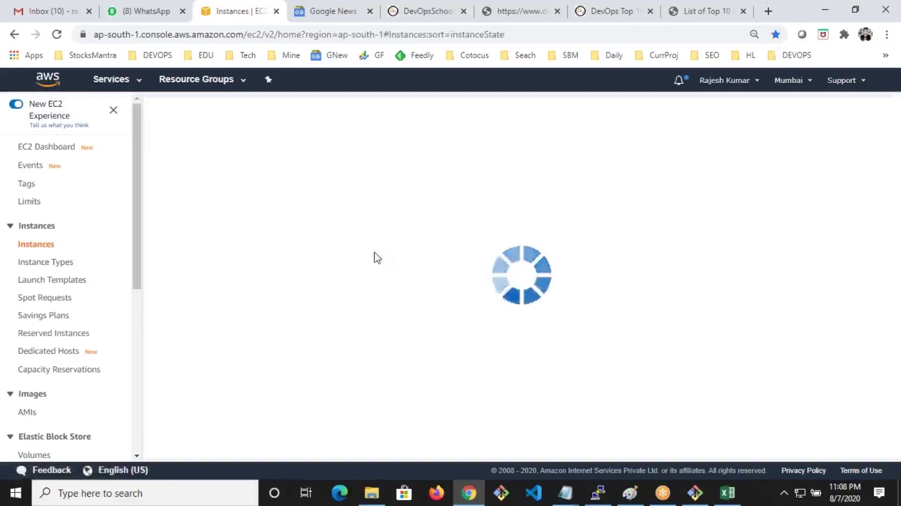
{"action": "left_click", "coordinate": [201, 112]}
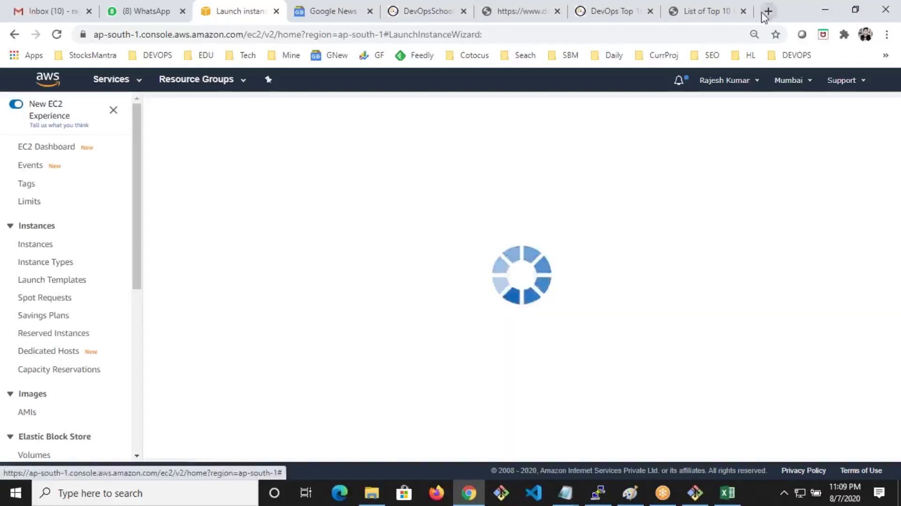
Run a fast.com speed test (18 Mbps) in a new tab, then return to the AWS launch wizard
{"action": "left_click", "coordinate": [768, 12]}
{"action": "type", "text": "fast.com"}
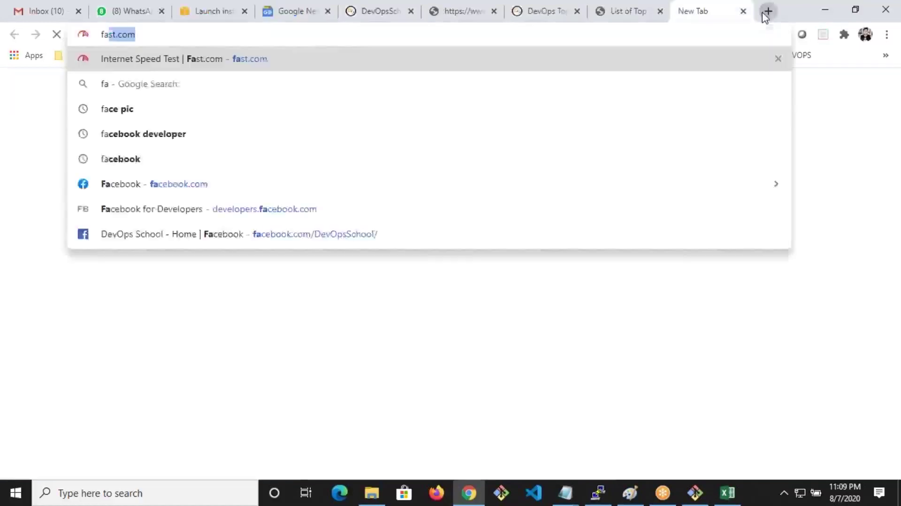
{"action": "key", "text": "Return"}
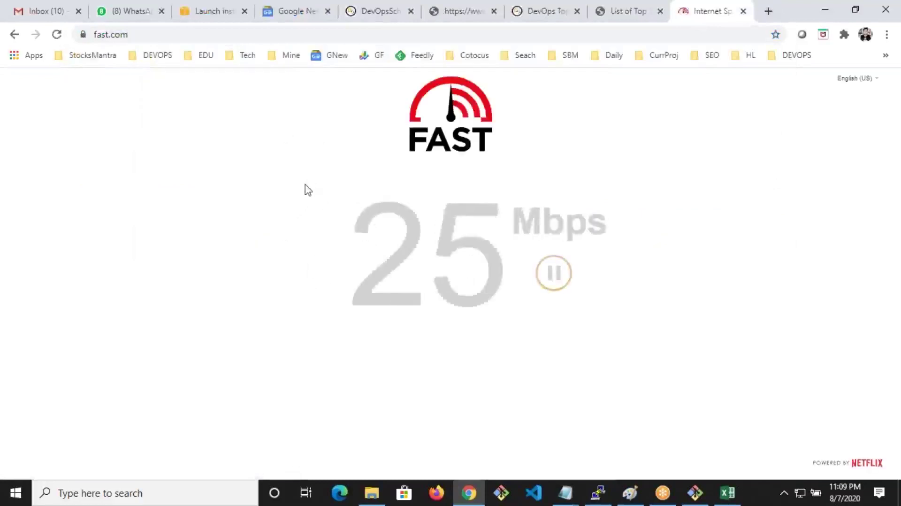
{"action": "left_click", "coordinate": [224, 9]}
{"action": "left_click", "coordinate": [706, 11]}
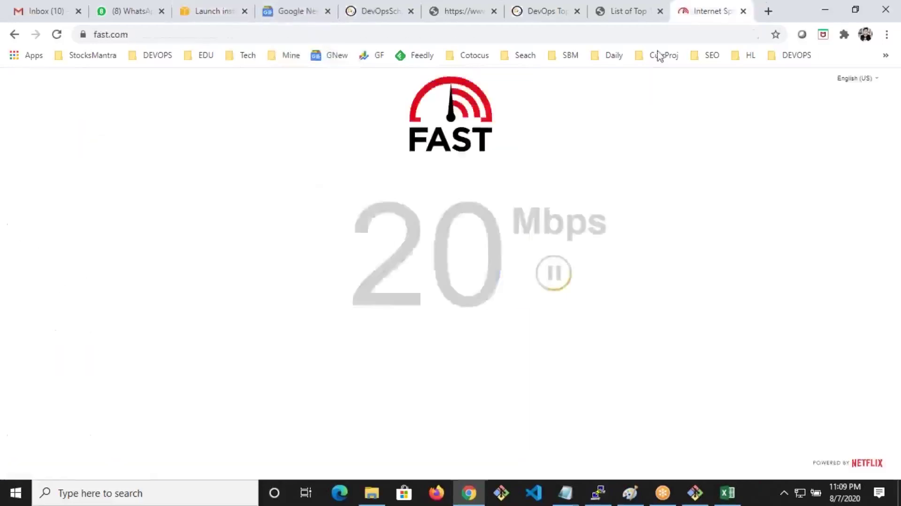
{"action": "left_click", "coordinate": [212, 11]}
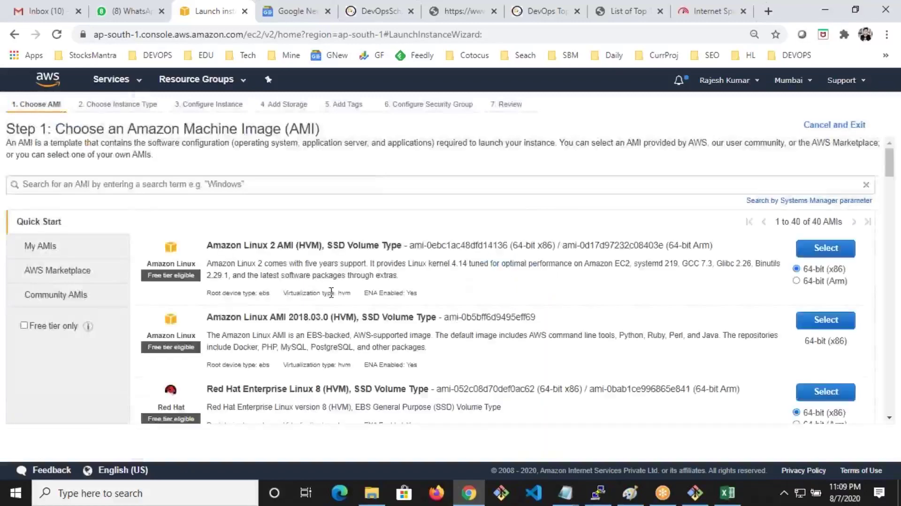
Search machine images for 'centos' and select CentOS 7 (x86_64) from AWS Marketplace
{"action": "left_click", "coordinate": [237, 184]}
{"action": "type", "text": "d"}
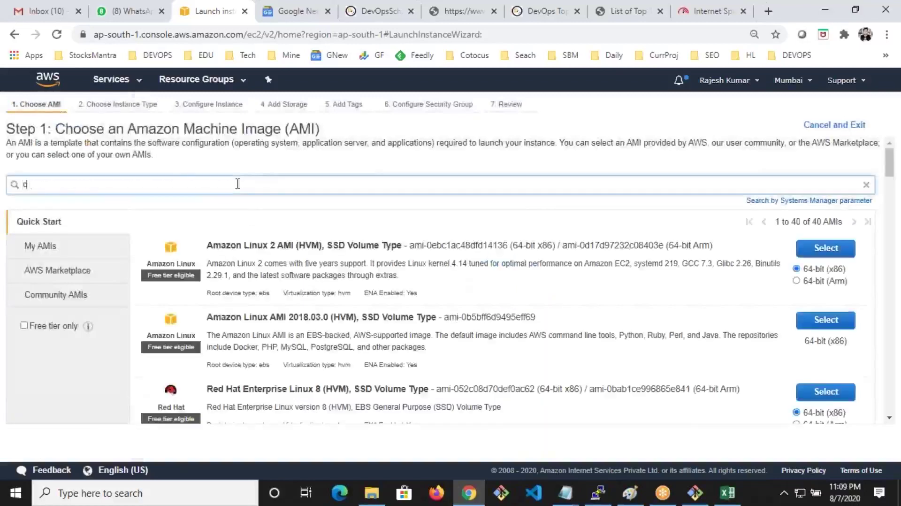
{"action": "key", "text": "Return"}
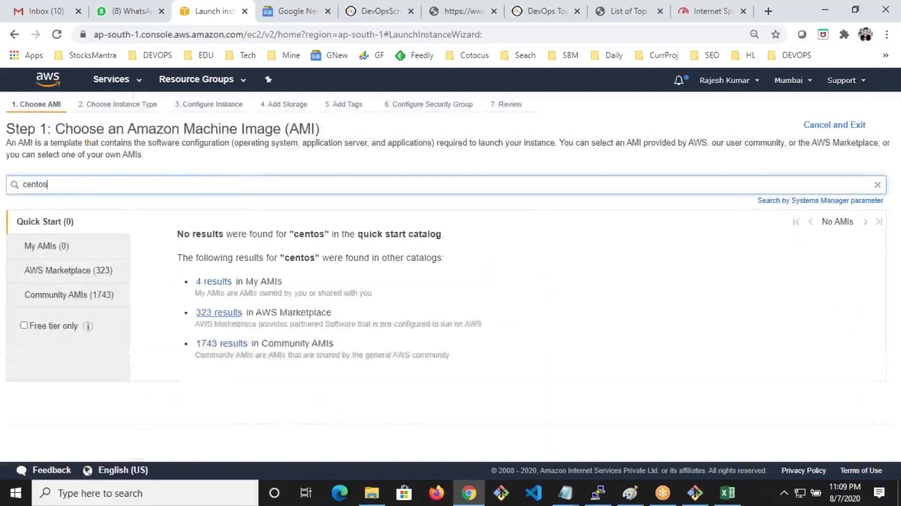
{"action": "left_click", "coordinate": [72, 271]}
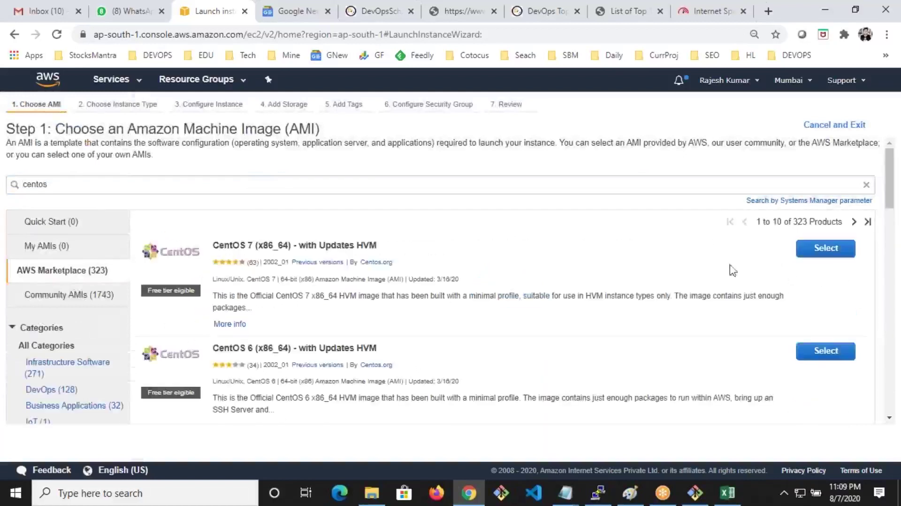
{"action": "left_click", "coordinate": [819, 249]}
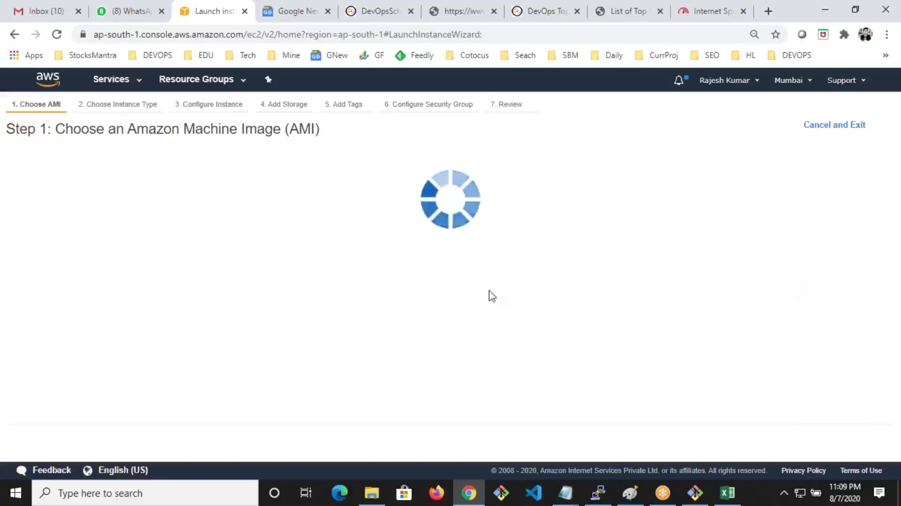
Rerun the internet speed test, then return to the launch wizard's instance-type step
{"action": "scroll", "coordinate": [489, 297], "scroll_direction": "down", "scroll_amount": 1}
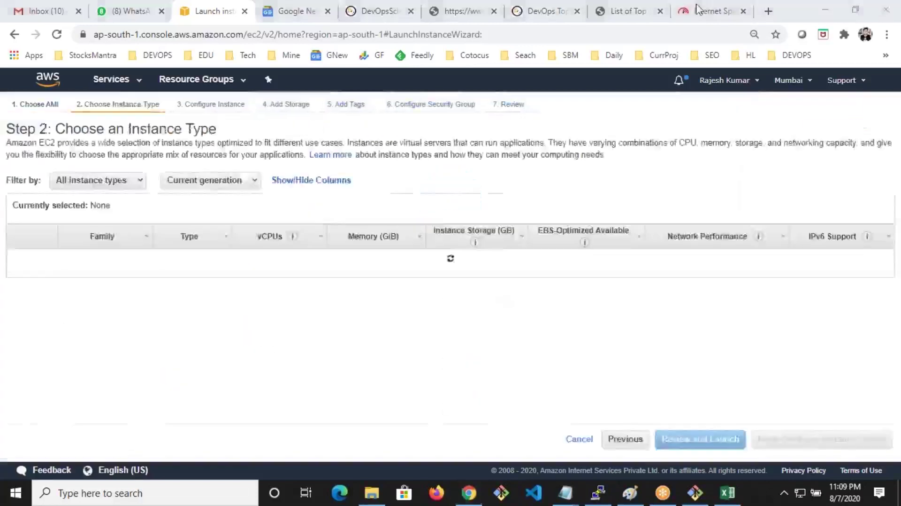
{"action": "left_click", "coordinate": [699, 11]}
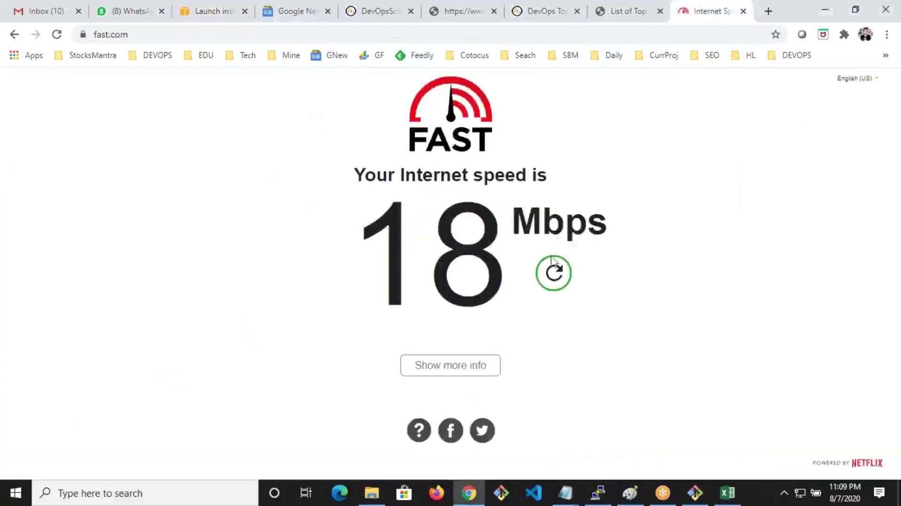
{"action": "left_click", "coordinate": [554, 273]}
{"action": "left_click", "coordinate": [211, 11]}
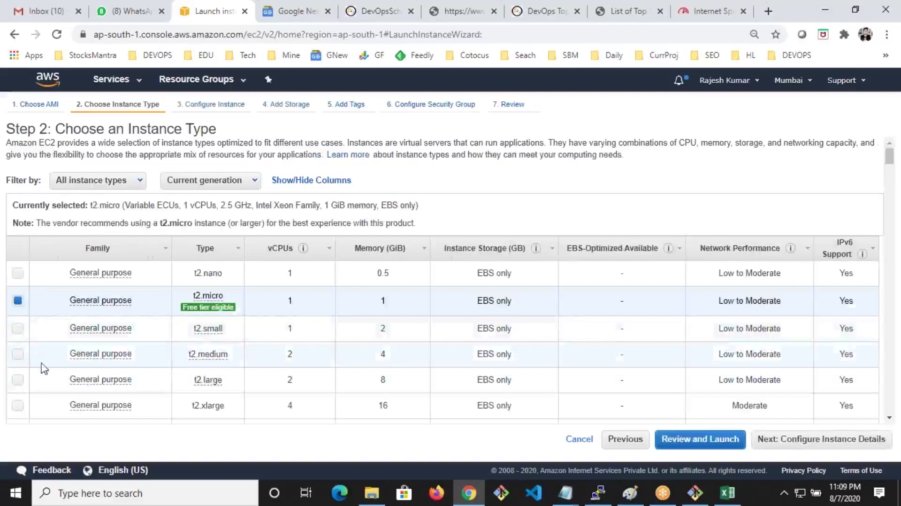
Choose the t2.medium instance type and set the root volume size to 30 GiB
{"action": "left_click", "coordinate": [21, 355]}
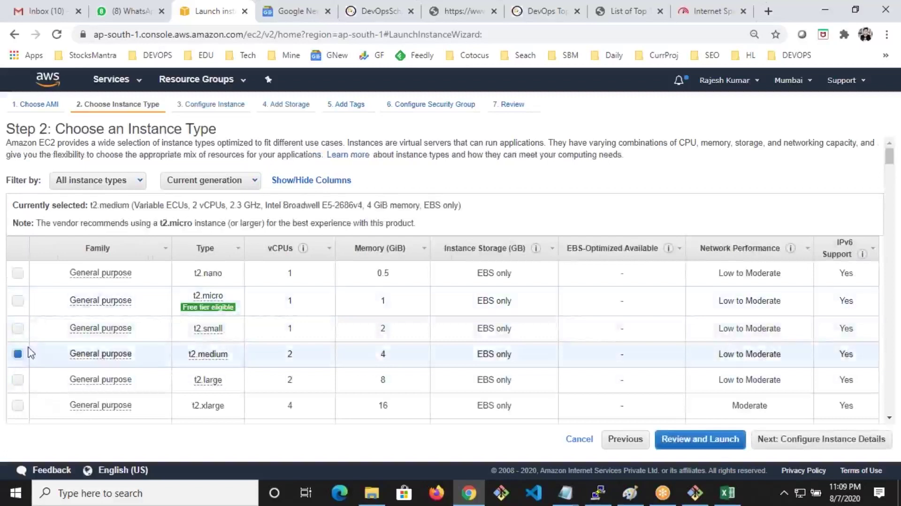
{"action": "left_click", "coordinate": [792, 439]}
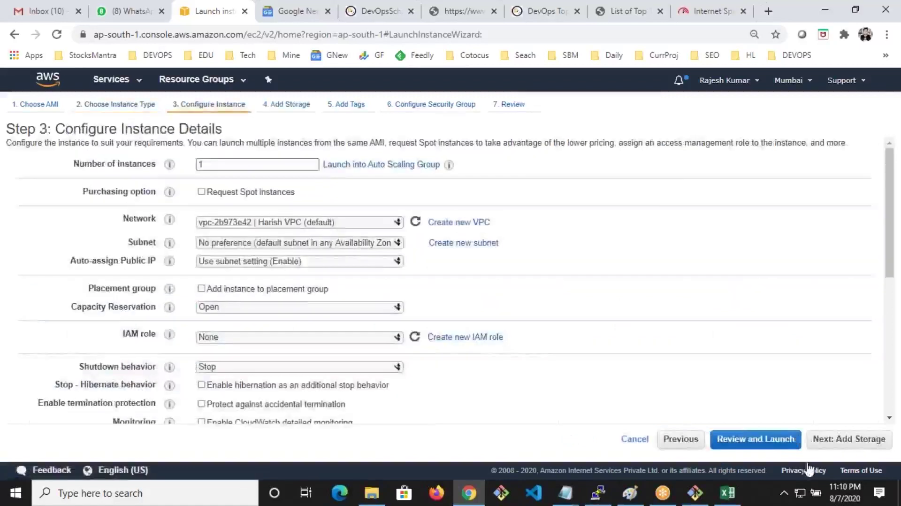
{"action": "left_click", "coordinate": [845, 441]}
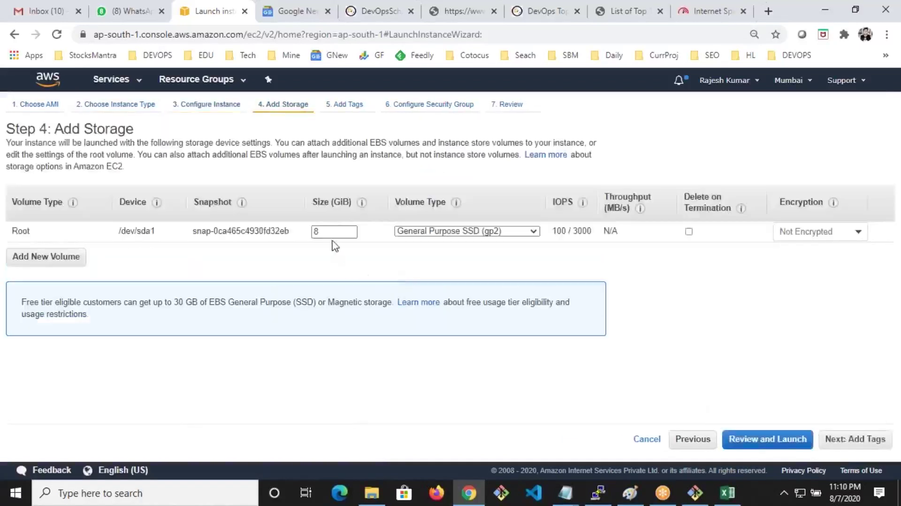
{"action": "double_click", "coordinate": [332, 232]}
{"action": "left_click", "coordinate": [828, 439]}
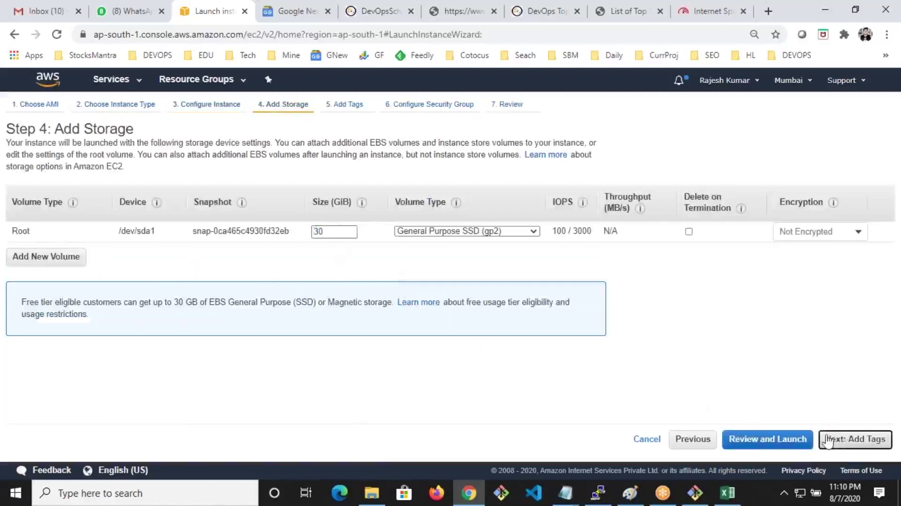
Add a Name tag with the value JIRA to the instance
{"action": "left_click", "coordinate": [29, 287]}
{"action": "type", "text": "Name"}
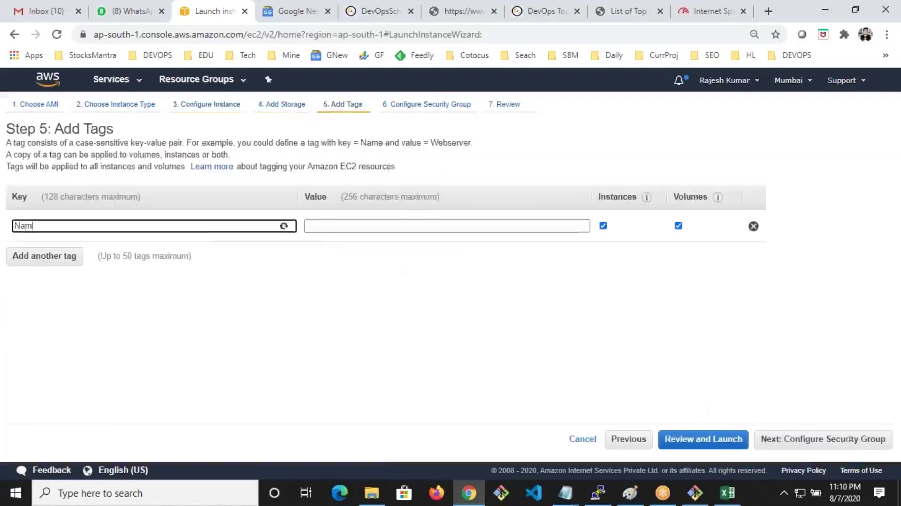
{"action": "key", "text": "Tab"}
{"action": "type", "text": "JIRA"}
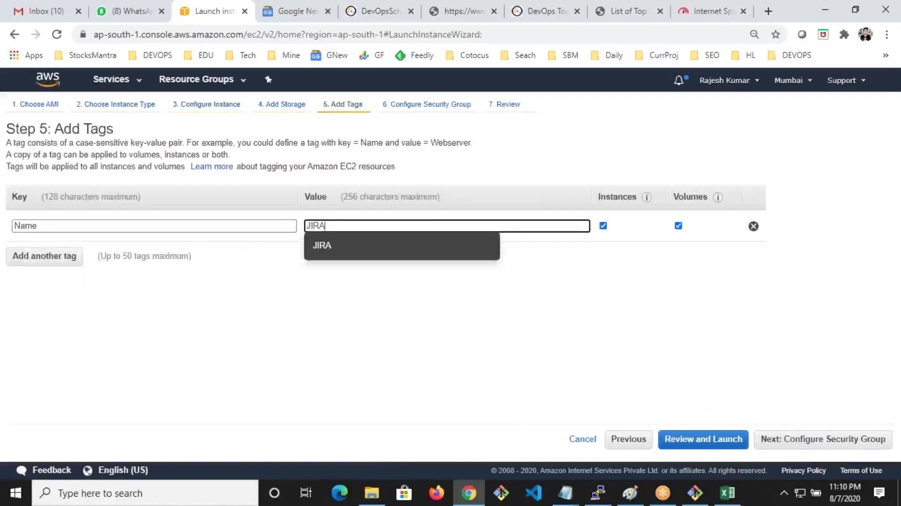
Select the existing default security group, review the settings, and launch
{"action": "left_click", "coordinate": [832, 449]}
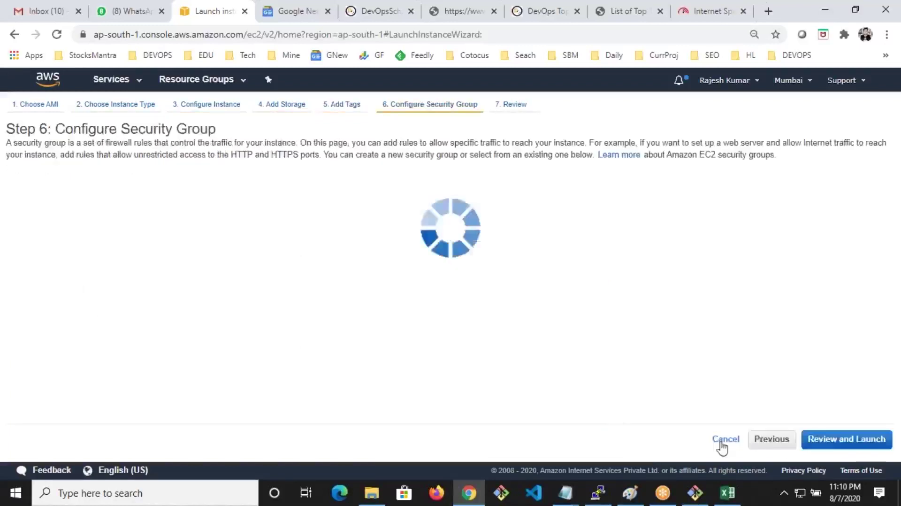
{"action": "left_click", "coordinate": [237, 188]}
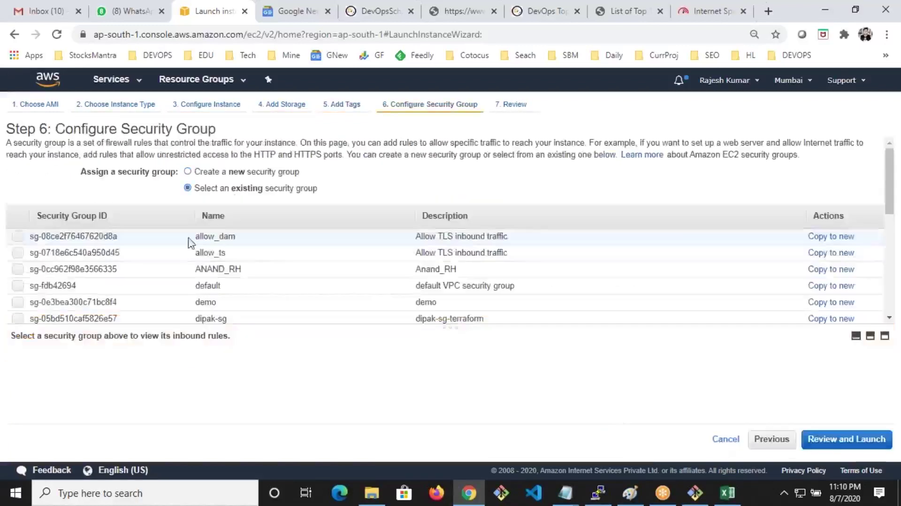
{"action": "left_click", "coordinate": [181, 292]}
{"action": "left_click", "coordinate": [829, 443]}
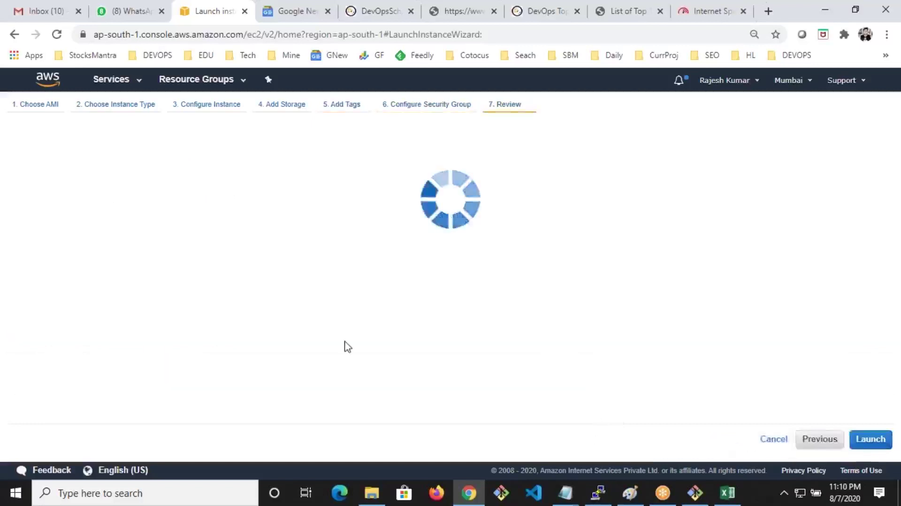
{"action": "scroll", "coordinate": [444, 376], "scroll_direction": "down", "scroll_amount": 10}
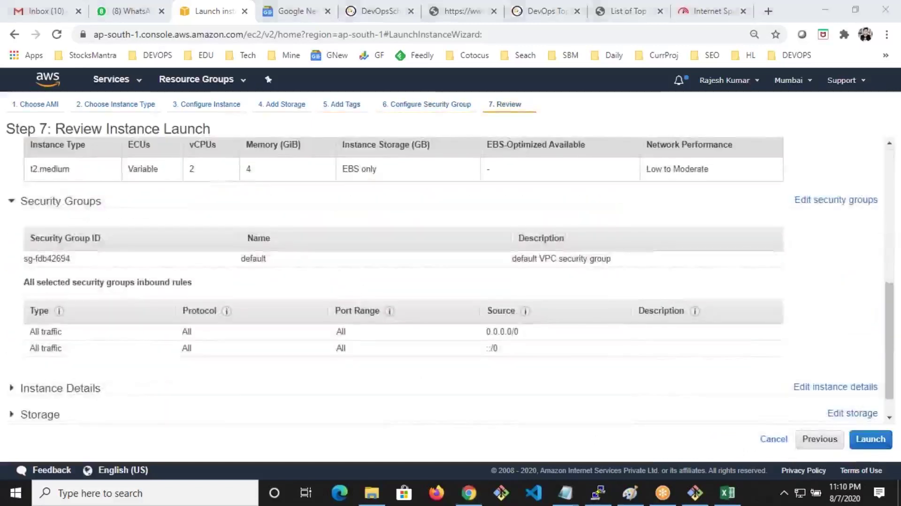
{"action": "left_click", "coordinate": [871, 439]}
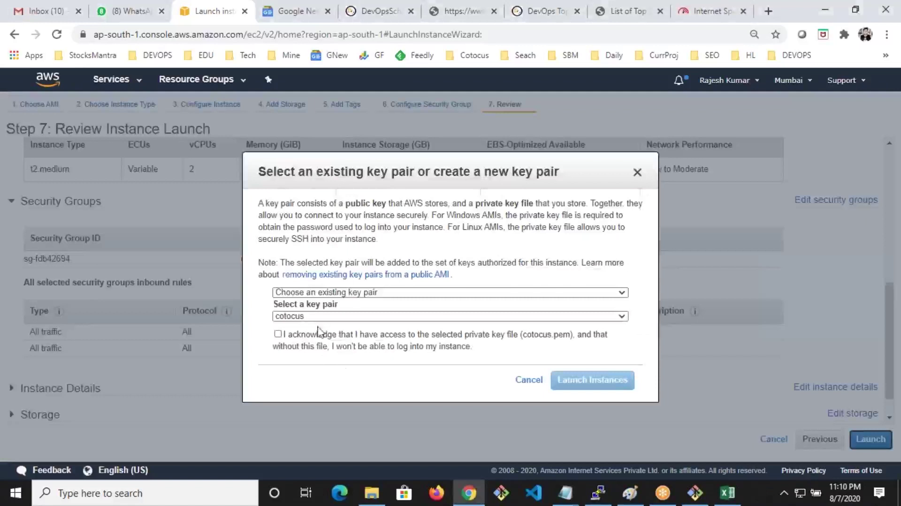
Launch the instance with the existing key pair, acknowledging access to its private key file
{"action": "left_click", "coordinate": [304, 316]}
{"action": "left_click", "coordinate": [328, 370]}
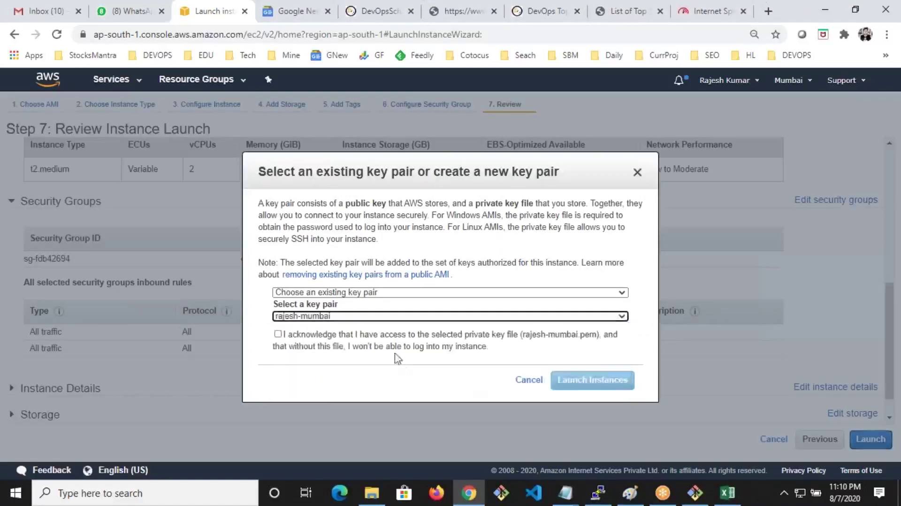
{"action": "left_click", "coordinate": [379, 342]}
{"action": "left_click", "coordinate": [565, 378]}
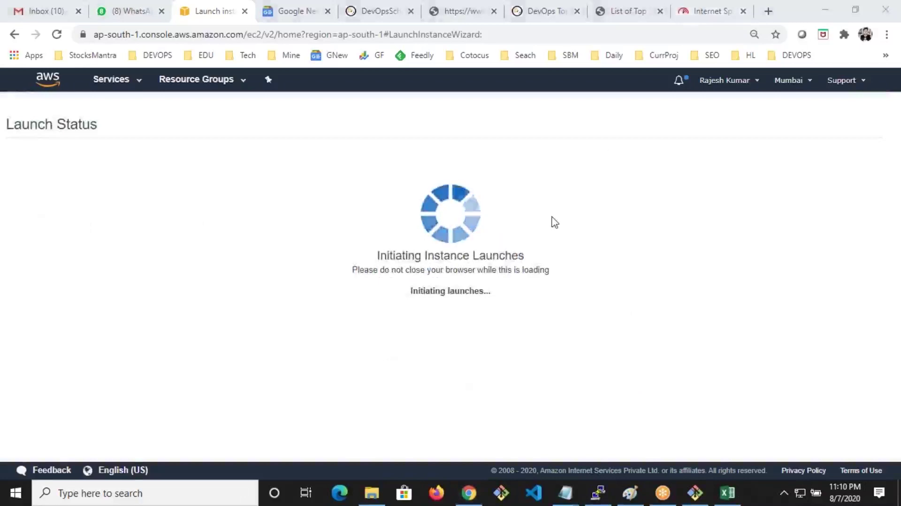
Open a new browser tab and close the old speed test tab
{"action": "left_click", "coordinate": [780, 10]}
{"action": "key", "text": "ctrl+t"}
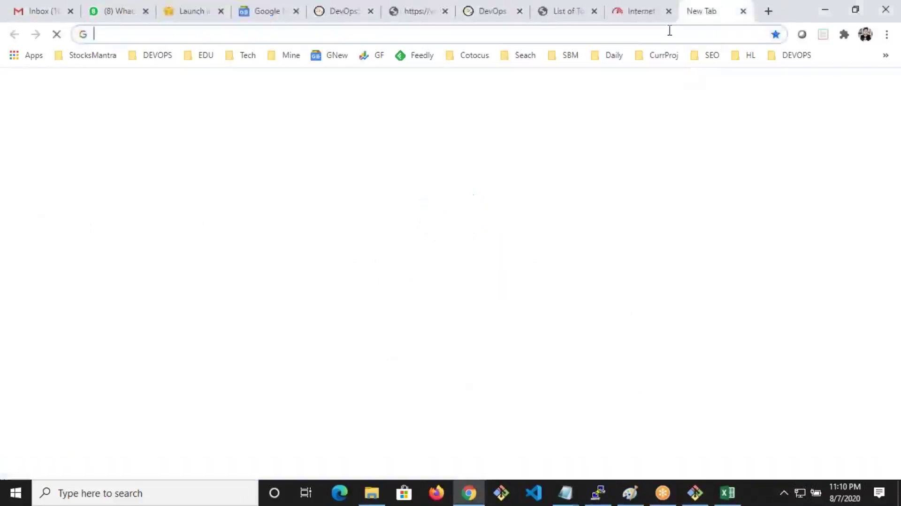
{"action": "left_click", "coordinate": [648, 14]}
{"action": "left_click", "coordinate": [668, 10]}
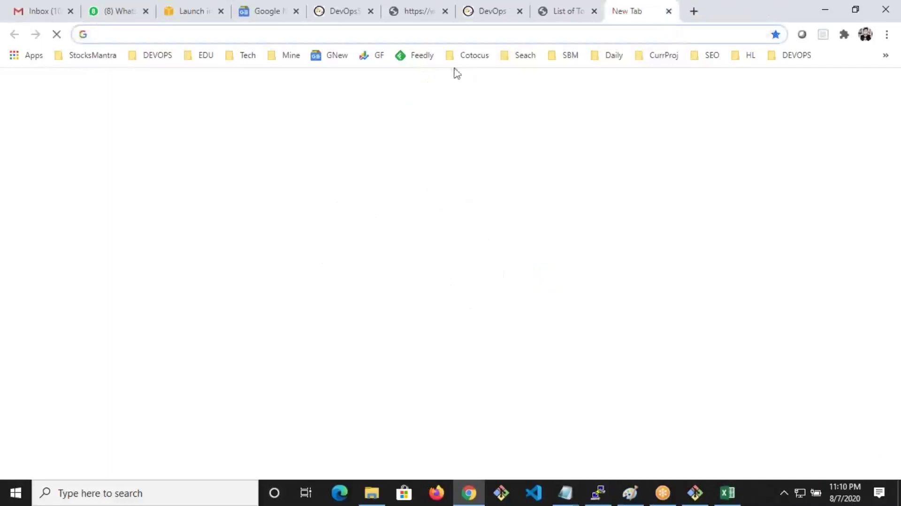
View the instances list and refresh it to show the JIRA instance running
{"action": "left_click", "coordinate": [195, 14]}
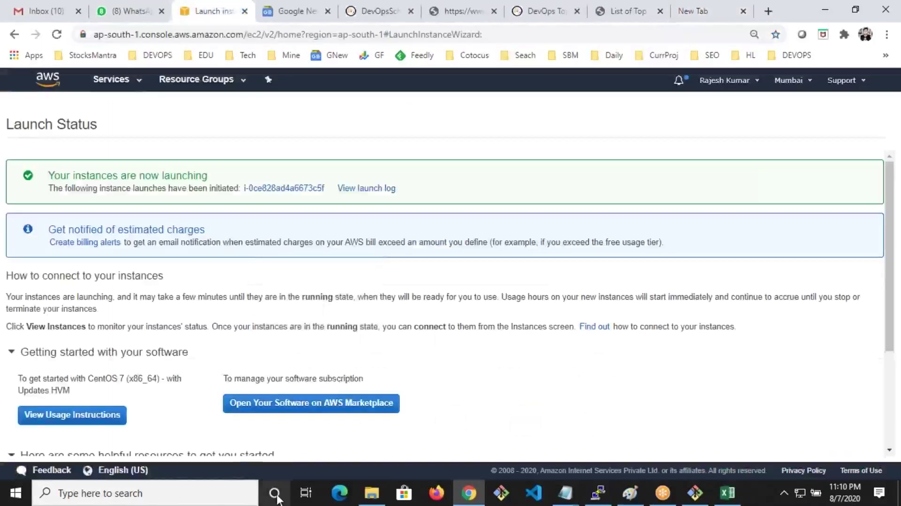
{"action": "scroll", "coordinate": [210, 421], "scroll_direction": "down", "scroll_amount": 3}
{"action": "left_click", "coordinate": [824, 444]}
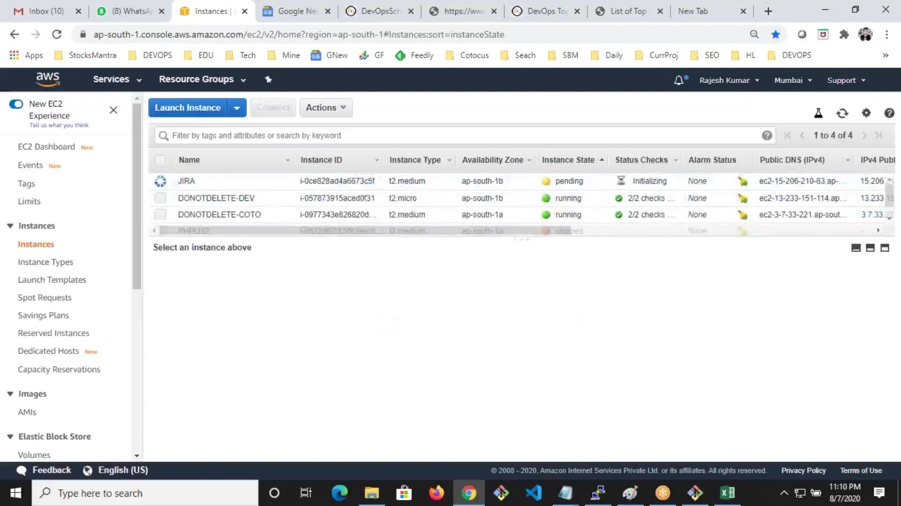
{"action": "left_click", "coordinate": [842, 113]}
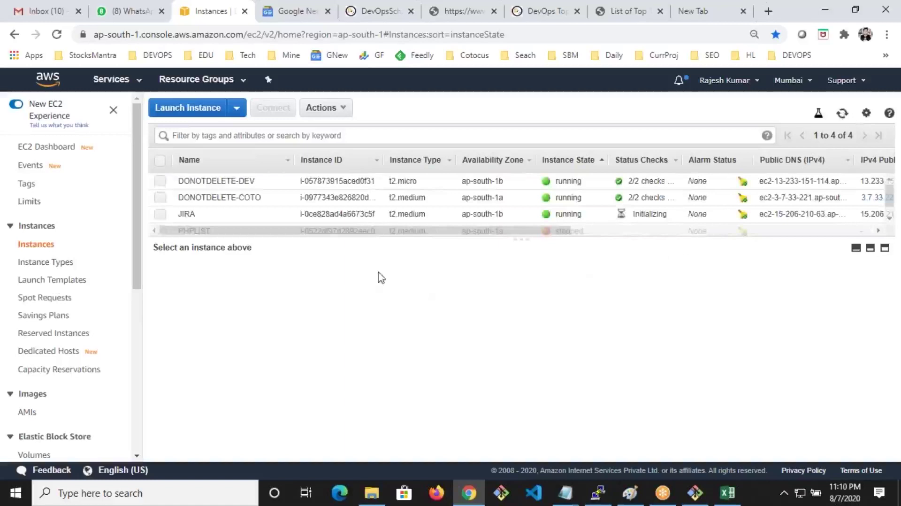
{"action": "left_click", "coordinate": [712, 11]}
Run the fast.com speed test (27 Mbps) in the new tab, then return to the EC2 instances list
{"action": "type", "text": "fa"}
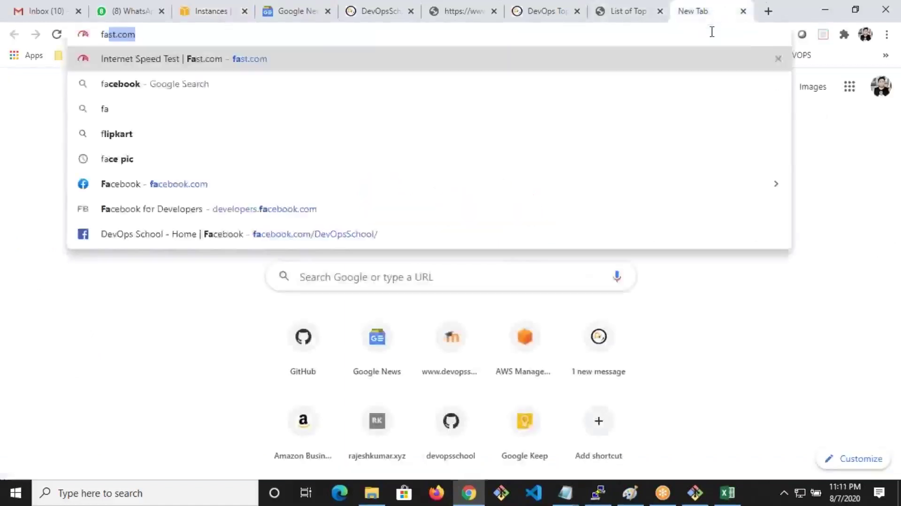
{"action": "key", "text": "Return"}
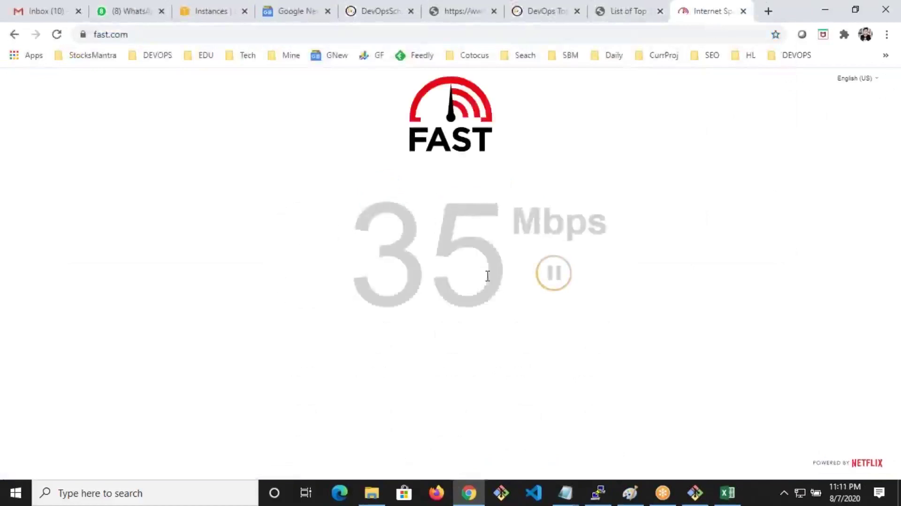
{"action": "left_click", "coordinate": [216, 14]}
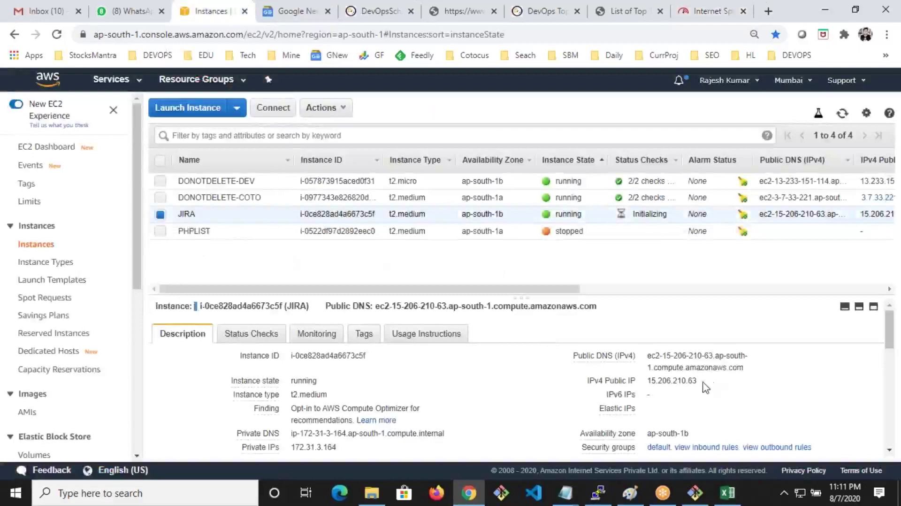
Copy the JIRA instance's public IP 15.206.210.63 and close the old PuTTY session
{"action": "left_click", "coordinate": [708, 383]}
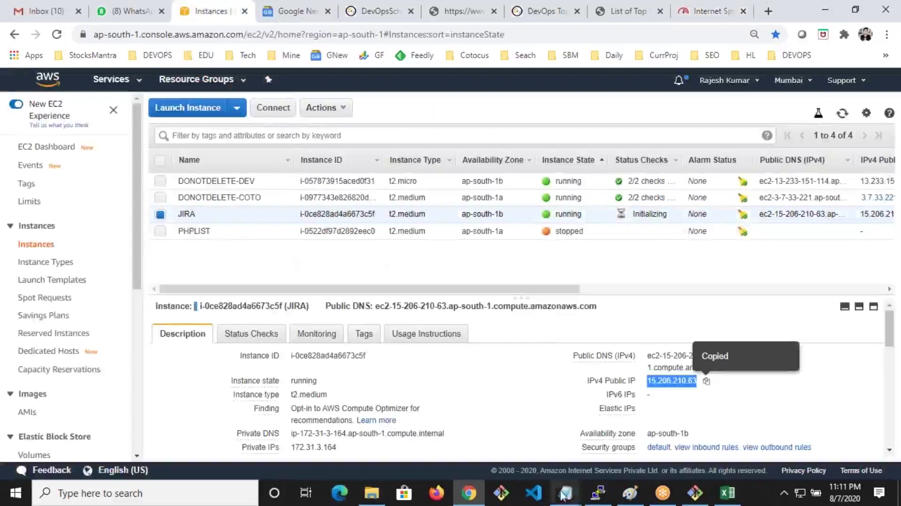
{"action": "left_click", "coordinate": [603, 498]}
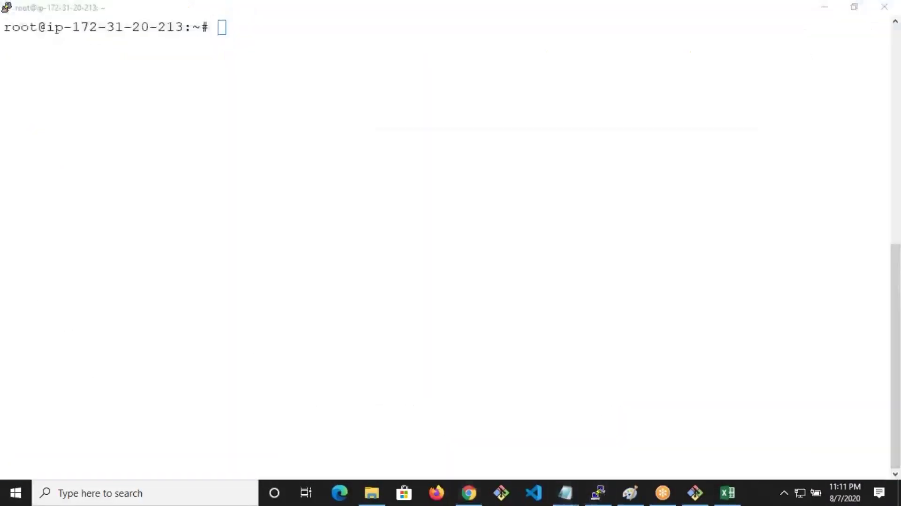
{"action": "left_click", "coordinate": [253, 83]}
{"action": "key", "text": "Return"}
{"action": "key", "text": "Return"}
{"action": "key", "text": "Return"}
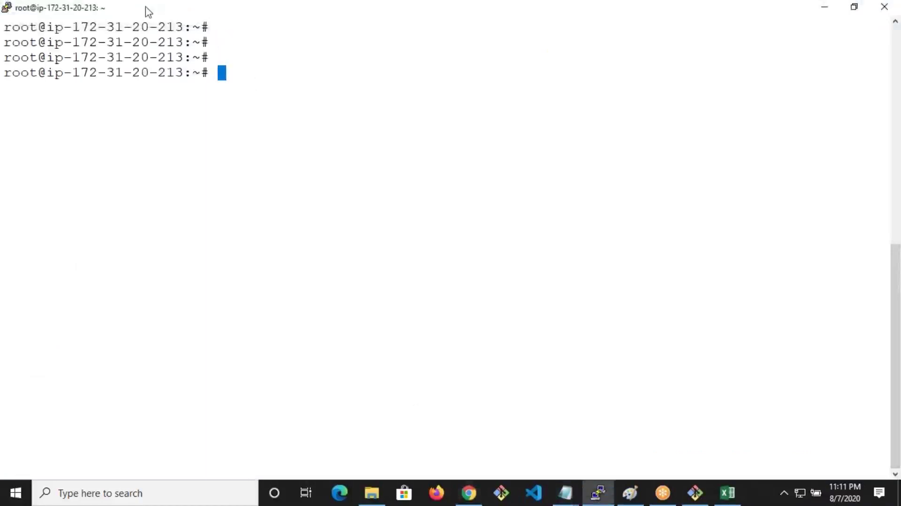
{"action": "left_click", "coordinate": [855, 7]}
{"action": "left_click", "coordinate": [726, 111]}
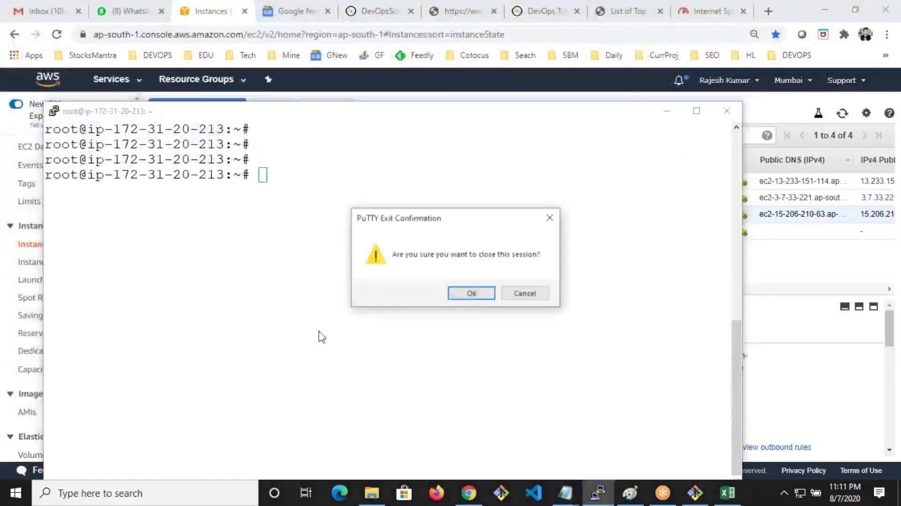
{"action": "key", "text": "Return"}
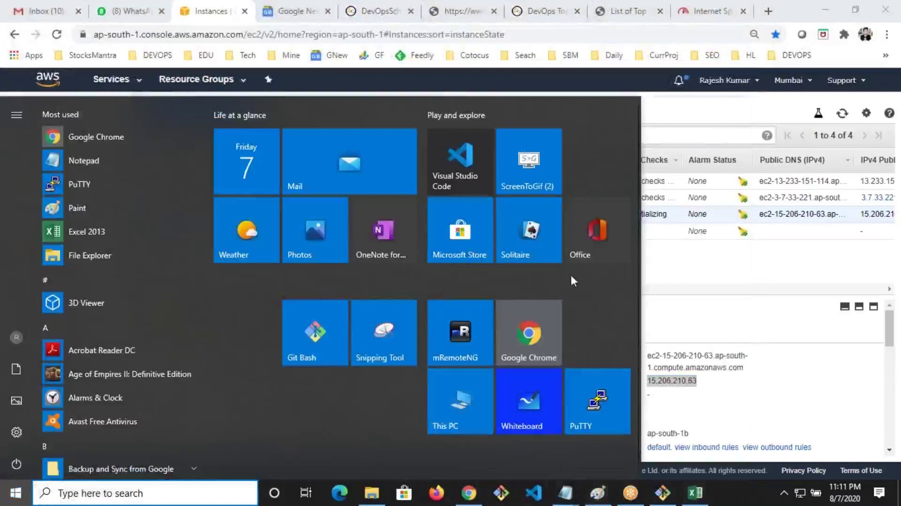
Connect PuTTY to 15.206.210.63 using the instance's .ppk private key under SSH Auth
{"action": "left_click", "coordinate": [597, 401]}
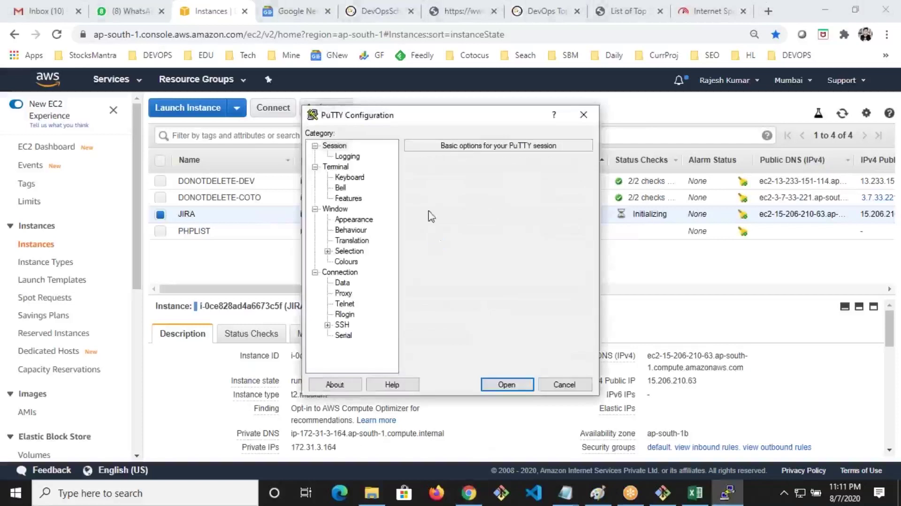
{"action": "left_click", "coordinate": [328, 325]}
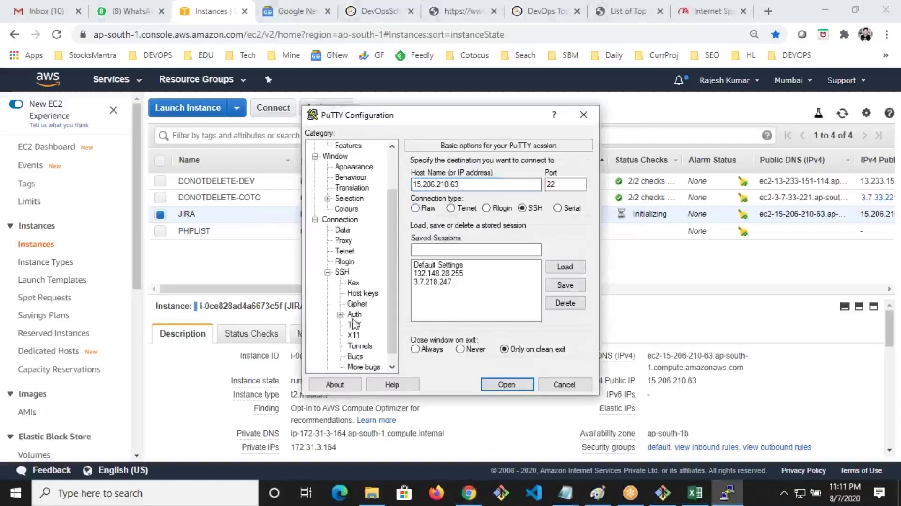
{"action": "left_click", "coordinate": [354, 315]}
{"action": "left_click", "coordinate": [574, 297]}
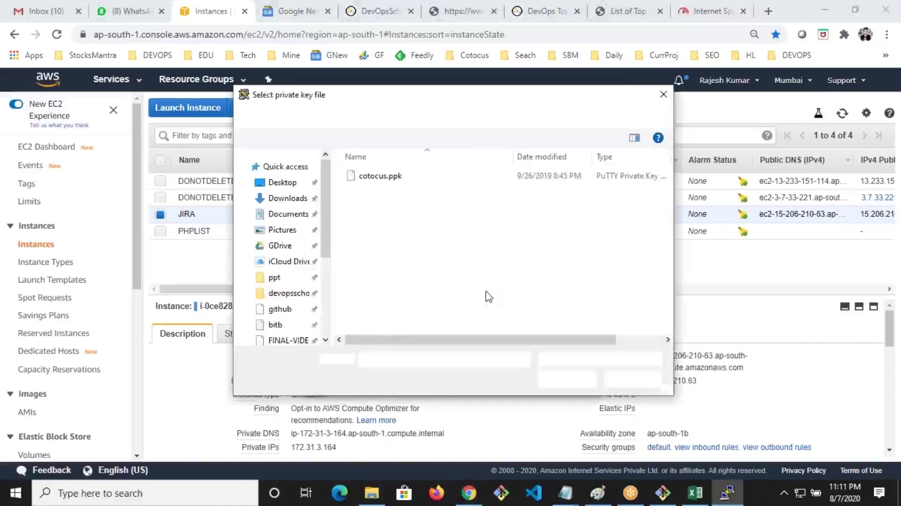
{"action": "left_click", "coordinate": [374, 116]}
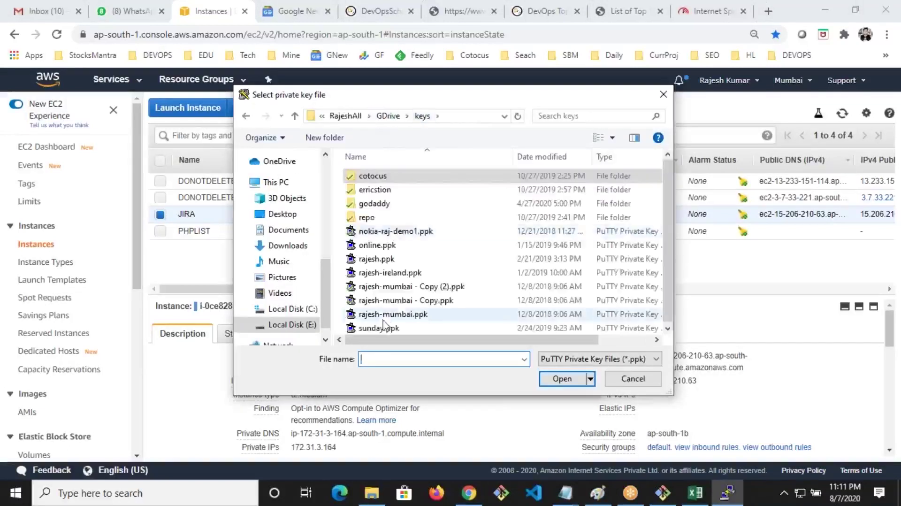
{"action": "left_click", "coordinate": [377, 319]}
{"action": "left_click", "coordinate": [562, 378]}
{"action": "left_click", "coordinate": [505, 383]}
{"action": "left_click_drag", "start_coordinate": [247, 80], "coordinate": [418, 116]}
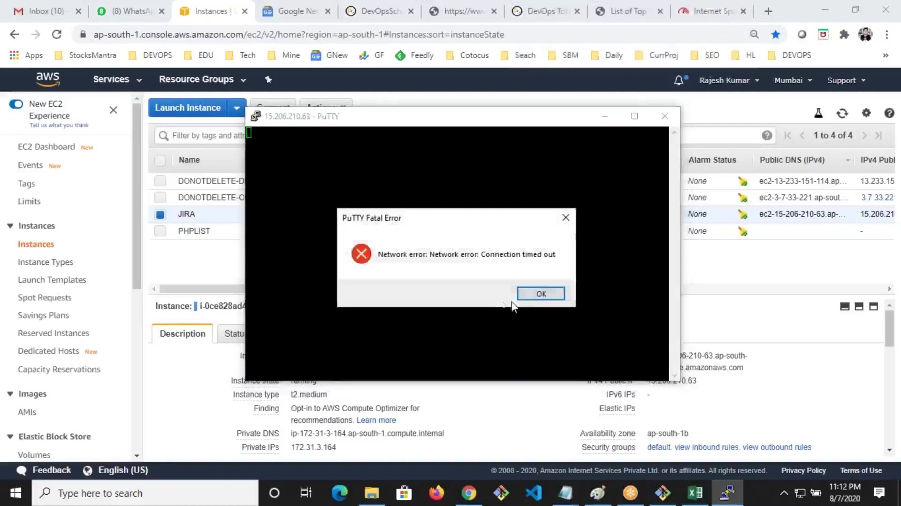
Dismiss the timeout error, restart the session, accept the host key, and maximise the terminal
{"action": "left_click", "coordinate": [539, 296]}
{"action": "right_click", "coordinate": [455, 123]}
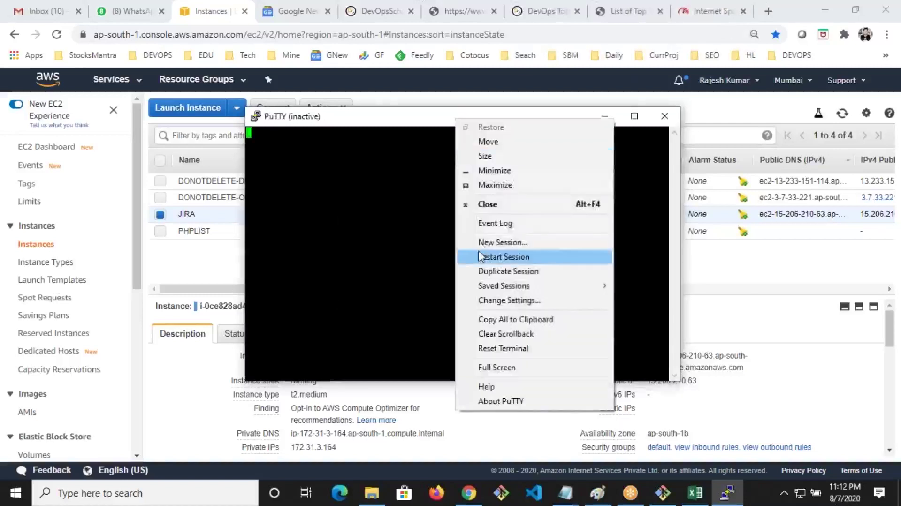
{"action": "left_click", "coordinate": [482, 256]}
{"action": "left_click", "coordinate": [404, 331]}
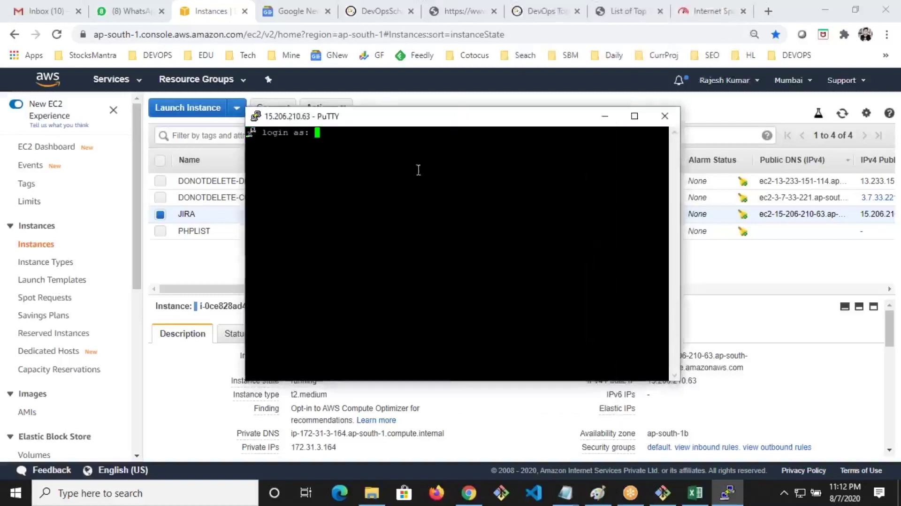
{"action": "double_click", "coordinate": [421, 122]}
Switch the terminal to system colours with a 16-point font
{"action": "right_click", "coordinate": [280, 9]}
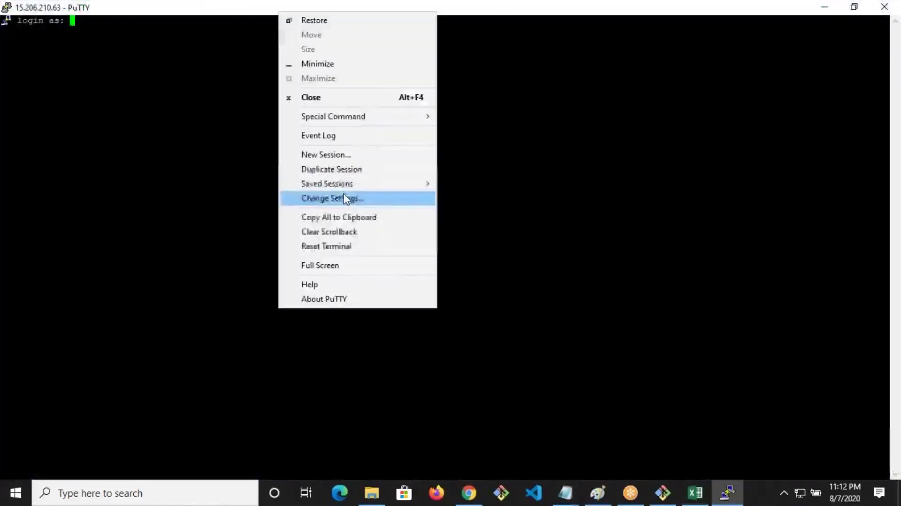
{"action": "left_click", "coordinate": [336, 197]}
{"action": "left_click", "coordinate": [346, 262]}
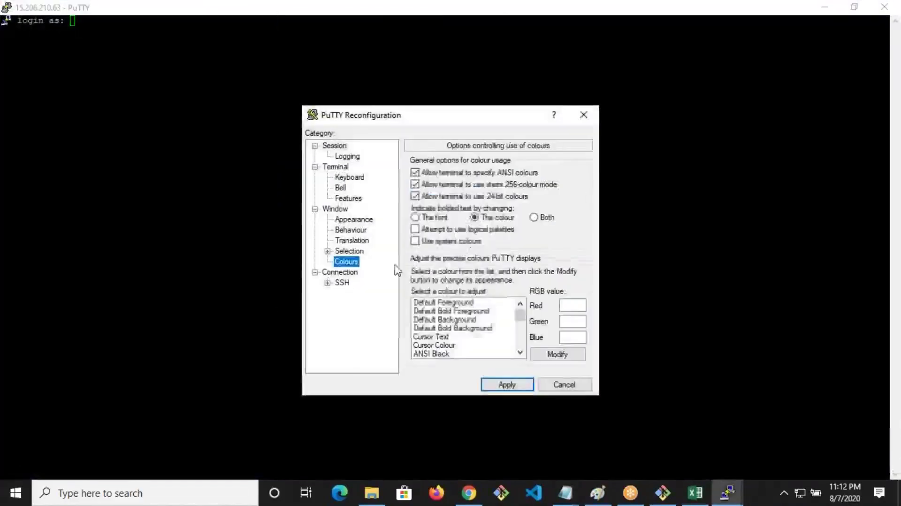
{"action": "left_click", "coordinate": [459, 242]}
{"action": "left_click", "coordinate": [352, 220]}
{"action": "left_click", "coordinate": [565, 240]}
{"action": "left_click", "coordinate": [563, 263]}
{"action": "left_click", "coordinate": [511, 456]}
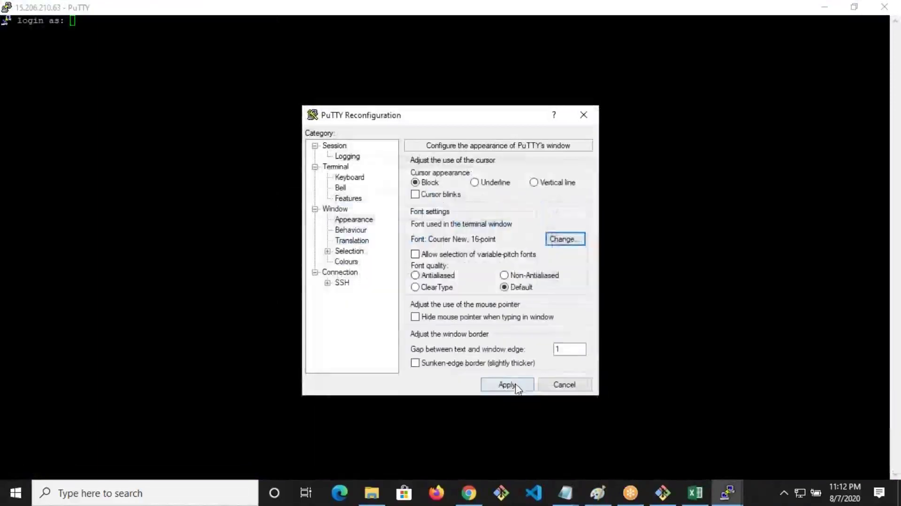
{"action": "left_click", "coordinate": [515, 387]}
Log in as centos and open a root shell with sudo -s
{"action": "type", "text": "centos"}
{"action": "key", "text": "Return"}
{"action": "type", "text": "sudo =s"}
{"action": "key", "text": "Return"}
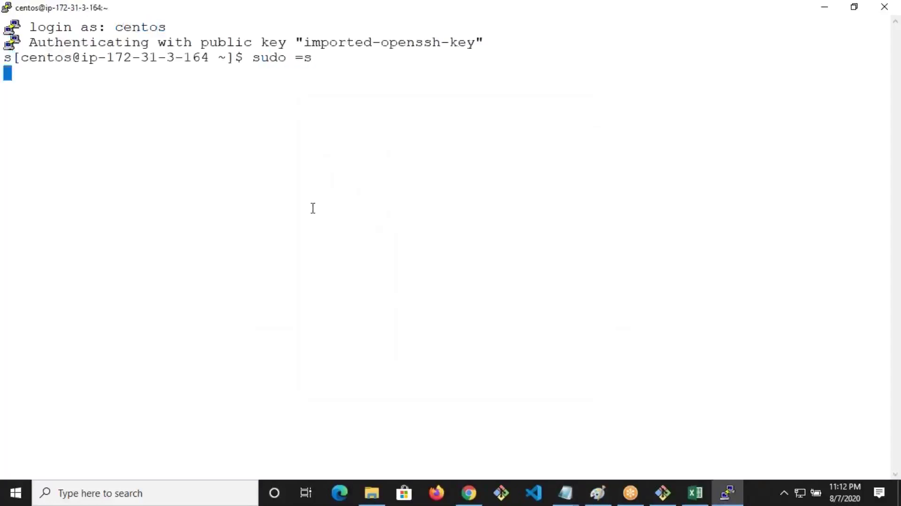
{"action": "type", "text": "sudo -s"}
{"action": "key", "text": "Return"}
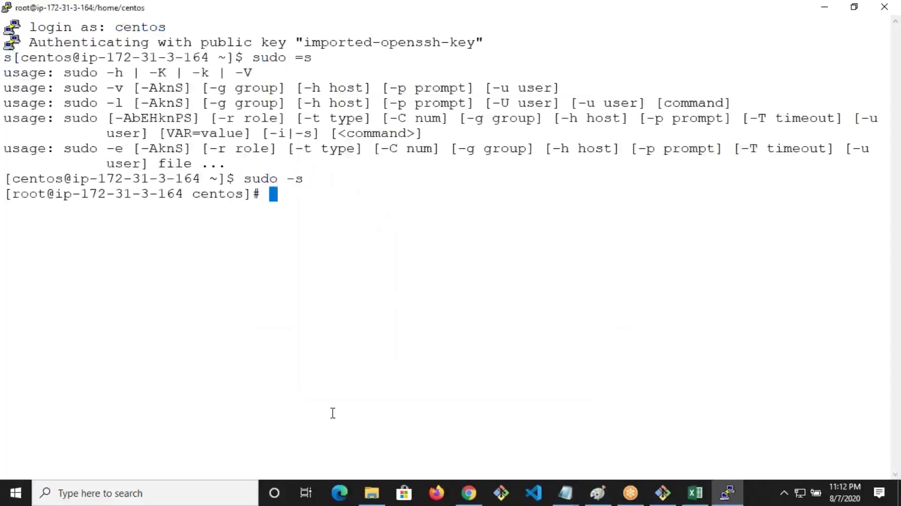
{"action": "left_click", "coordinate": [469, 493]}
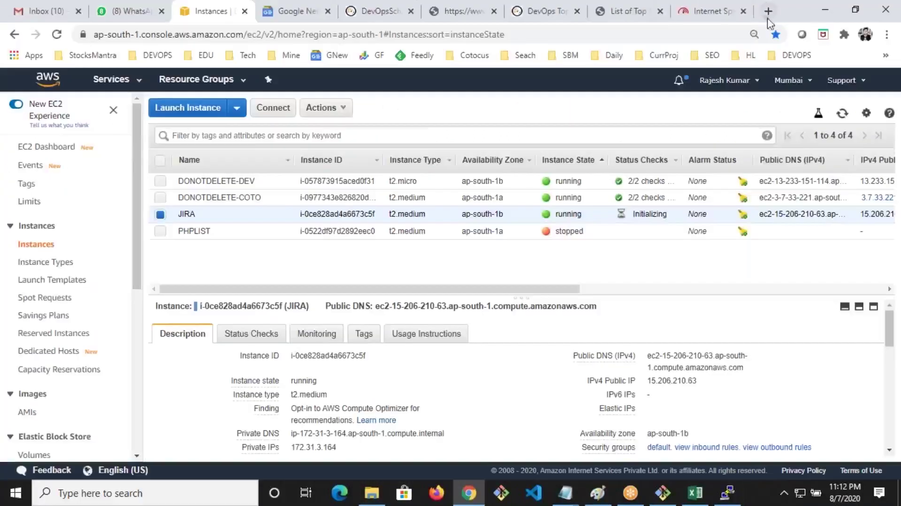
Go to github.com in a new tab and switch the dashboard to devopsschool-training-notes
{"action": "left_click", "coordinate": [768, 12]}
{"action": "type", "text": "d"}
{"action": "key", "text": "End"}
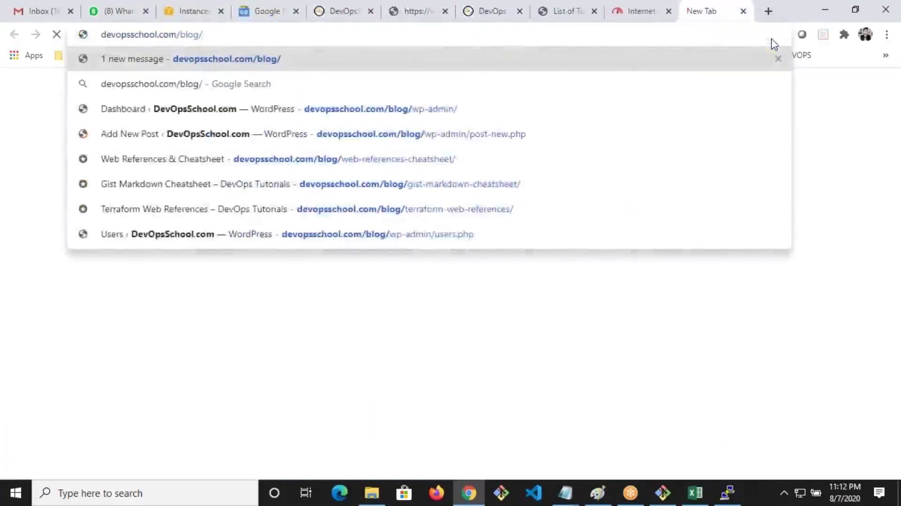
{"action": "key", "text": "BackSpace"}
{"action": "key", "text": "BackSpace"}
{"action": "key", "text": "BackSpace"}
{"action": "key", "text": "BackSpace"}
{"action": "key", "text": "BackSpace"}
{"action": "key", "text": "BackSpace"}
{"action": "key", "text": "BackSpace"}
{"action": "key", "text": "BackSpace"}
{"action": "key", "text": "BackSpace"}
{"action": "key", "text": "BackSpace"}
{"action": "key", "text": "BackSpace"}
{"action": "key", "text": "BackSpace"}
{"action": "key", "text": "BackSpace"}
{"action": "key", "text": "BackSpace"}
{"action": "key", "text": "BackSpace"}
{"action": "key", "text": "BackSpace"}
{"action": "key", "text": "BackSpace"}
{"action": "key", "text": "BackSpace"}
{"action": "key", "text": "BackSpace"}
{"action": "key", "text": "BackSpace"}
{"action": "type", "text": "git"}
{"action": "key", "text": "Return"}
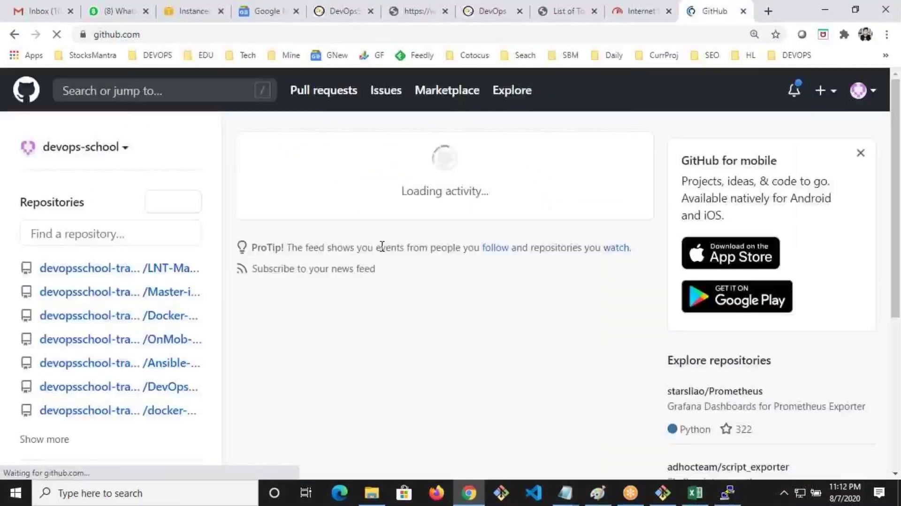
{"action": "left_click", "coordinate": [104, 151]}
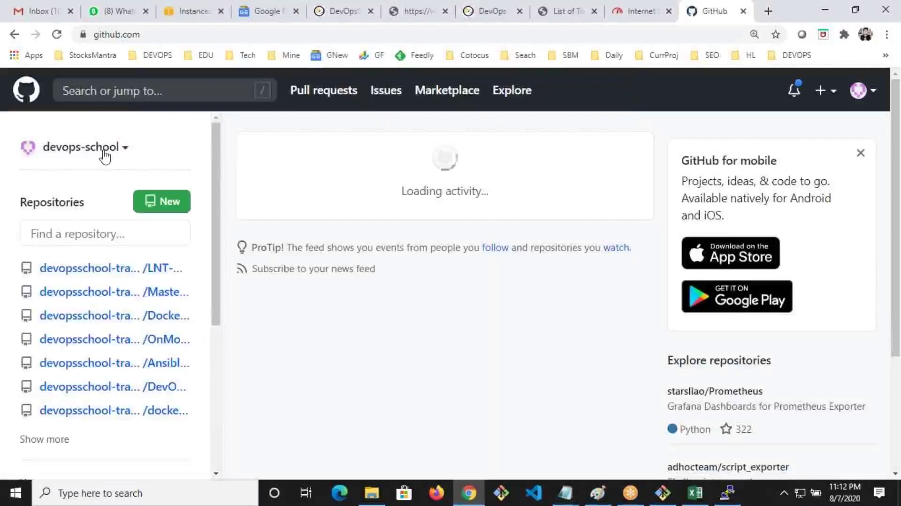
{"action": "scroll", "coordinate": [109, 302], "scroll_direction": "down", "scroll_amount": 3}
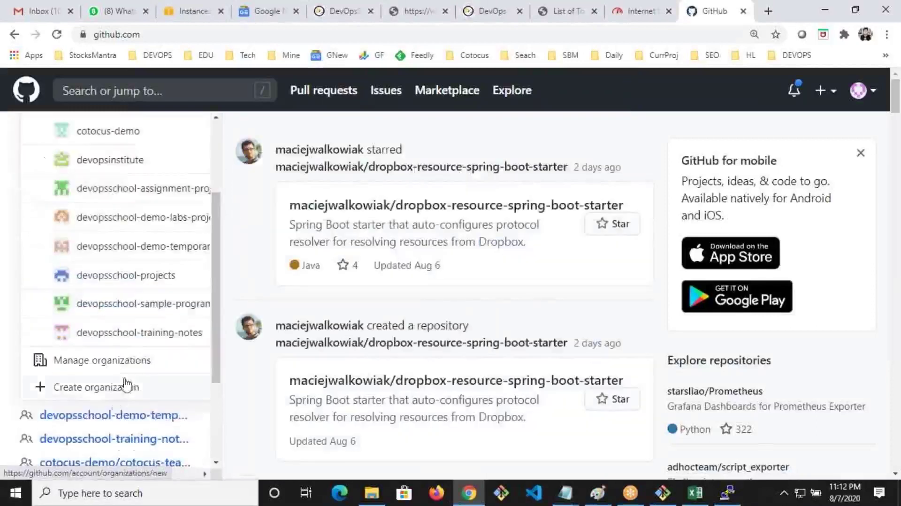
{"action": "left_click", "coordinate": [136, 342]}
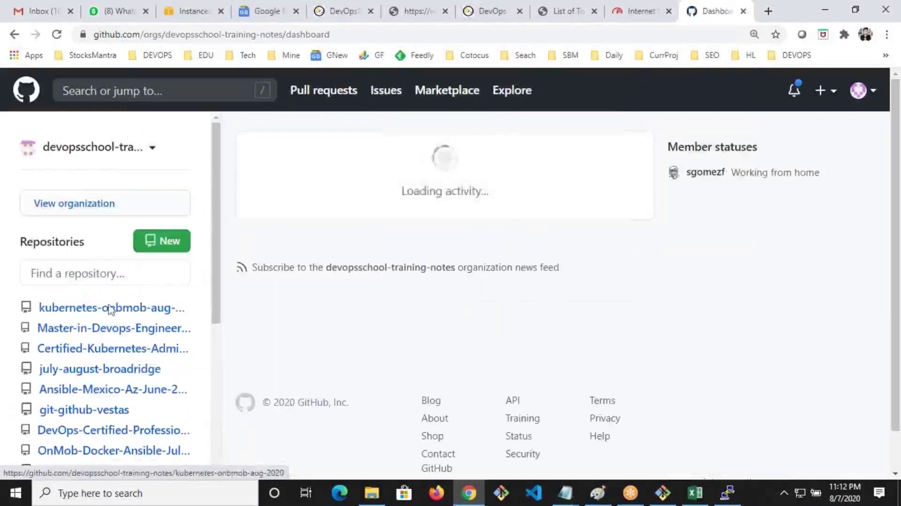
Open jira/august-7-2020.txt in Master-in-Devops-Engineering-MDE and scroll to the install commands
{"action": "mouse_move", "coordinate": [101, 331]}
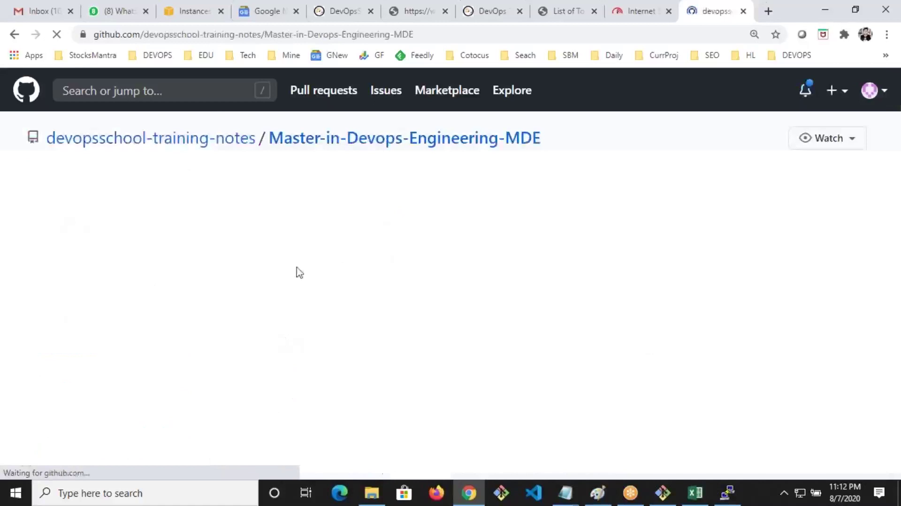
{"action": "scroll", "coordinate": [102, 364], "scroll_direction": "down", "scroll_amount": 4}
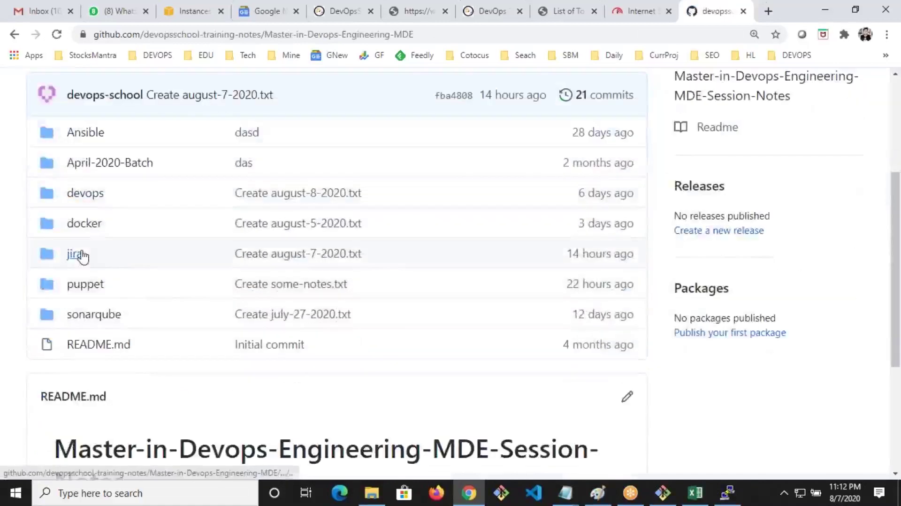
{"action": "left_click", "coordinate": [78, 255]}
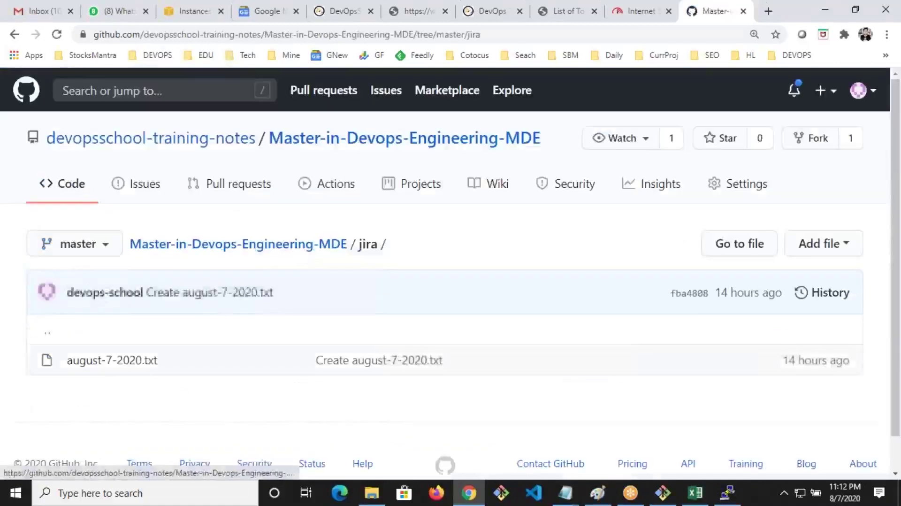
{"action": "left_click", "coordinate": [109, 362]}
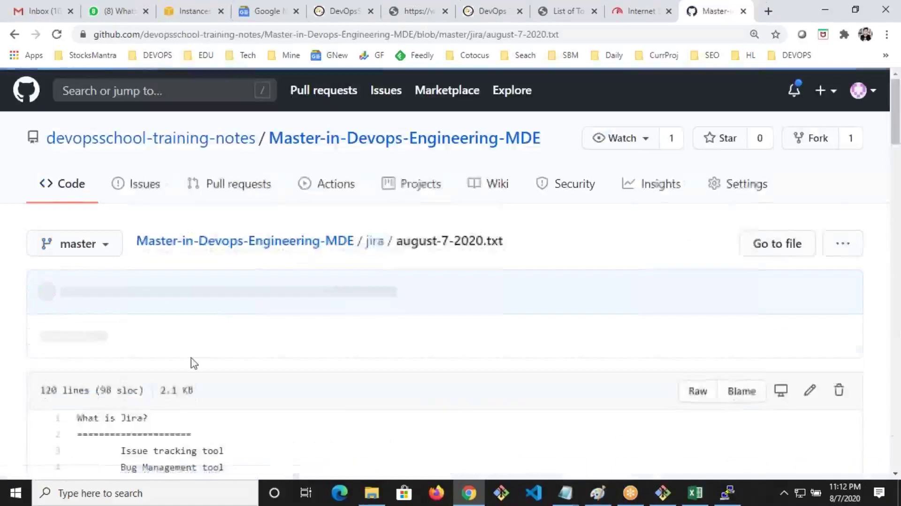
{"action": "scroll", "coordinate": [191, 364], "scroll_direction": "down", "scroll_amount": 20}
{"action": "scroll", "coordinate": [232, 164], "scroll_direction": "down", "scroll_amount": 5}
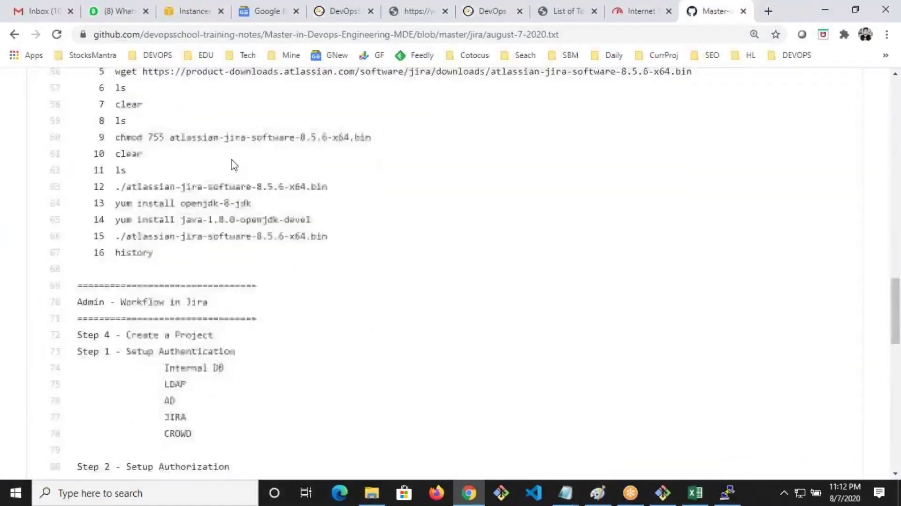
{"action": "scroll", "coordinate": [223, 181], "scroll_direction": "up", "scroll_amount": 3}
Install wget on the server with 'yum install wget -y' copied from the notes
{"action": "left_click_drag", "start_coordinate": [115, 155], "coordinate": [242, 162]}
{"action": "key", "text": "ctrl+c"}
{"action": "key", "text": "alt+Tab"}
{"action": "right_click", "coordinate": [428, 228]}
{"action": "key", "text": "Return"}
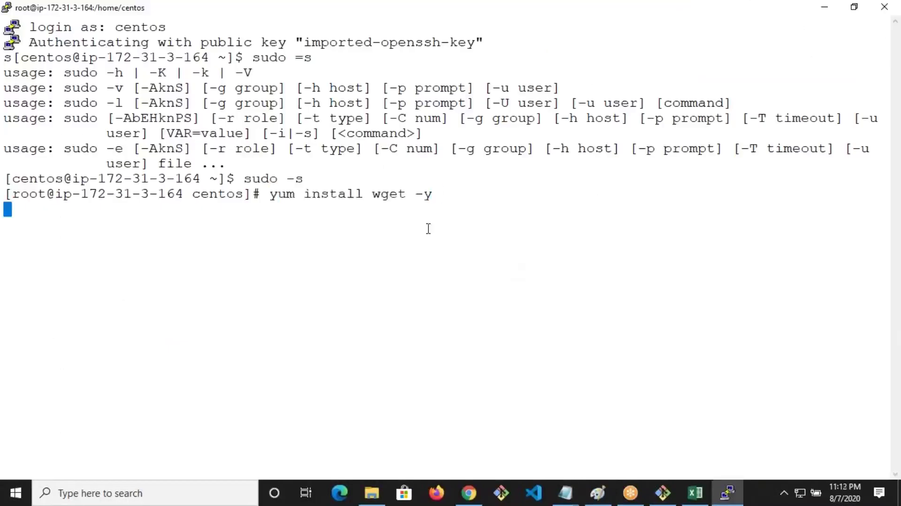
Clear the terminal and start downloading the Jira 8.5.6 installer with the wget line from the notes
{"action": "key", "text": "alt+Tab"}
{"action": "left_click_drag", "start_coordinate": [114, 205], "coordinate": [714, 214]}
{"action": "key", "text": "alt+Tab"}
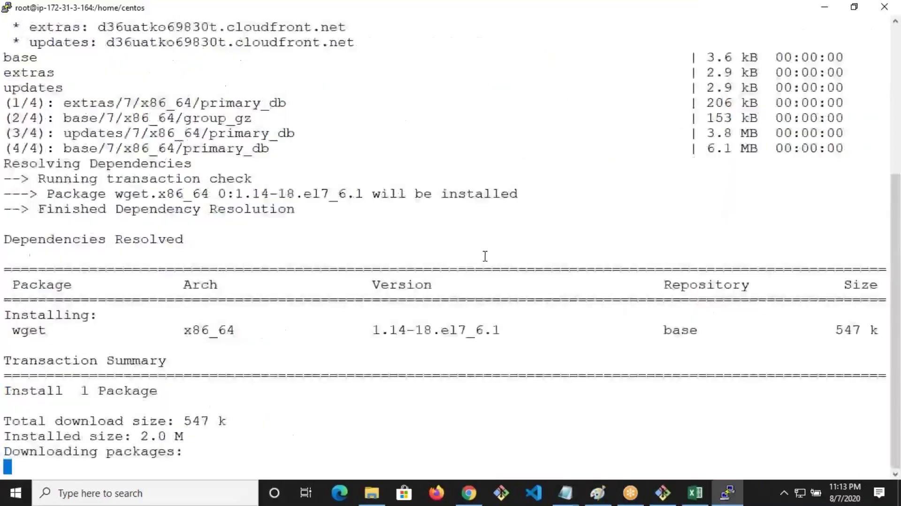
{"action": "type", "text": "clear"}
{"action": "key", "text": "Return"}
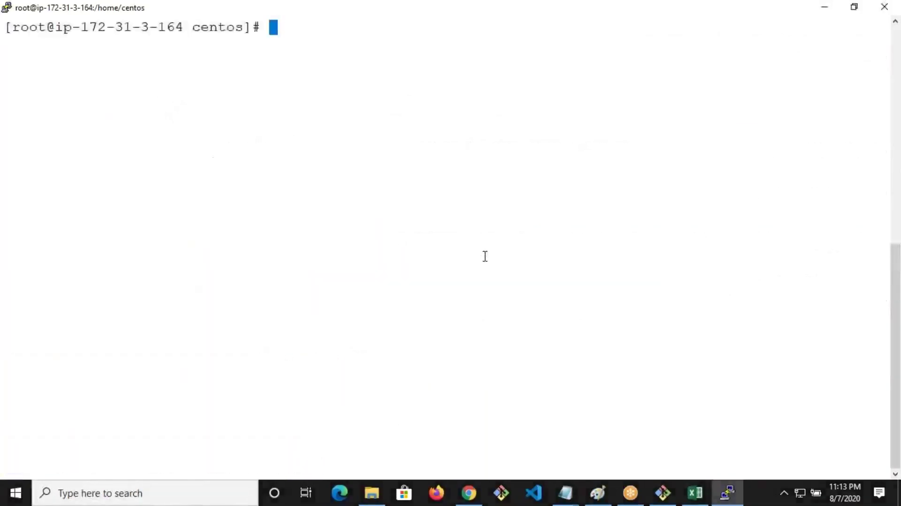
{"action": "right_click", "coordinate": [489, 230]}
{"action": "key", "text": "Return"}
Change to the home directory, clear the screen and list its files
{"action": "key", "text": "alt+Tab"}
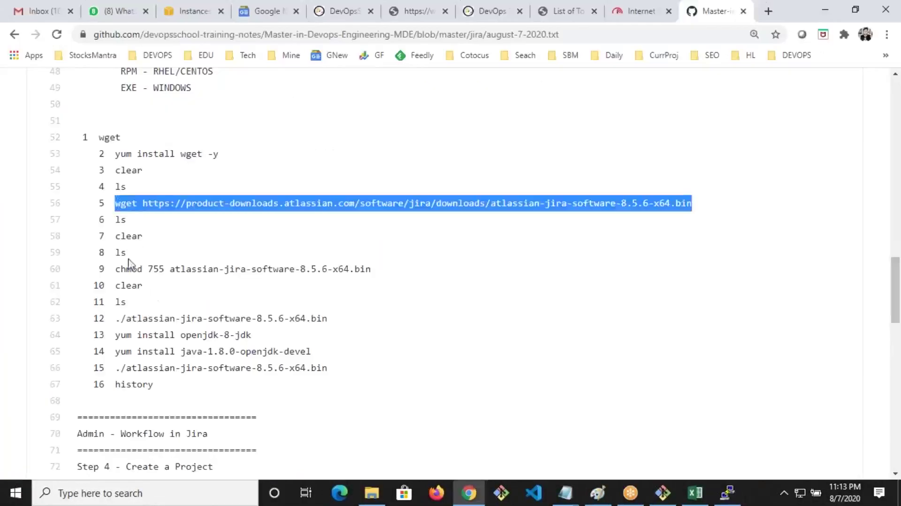
{"action": "left_click_drag", "start_coordinate": [114, 269], "coordinate": [439, 271]}
{"action": "key", "text": "alt+Tab"}
{"action": "type", "text": "cl"}
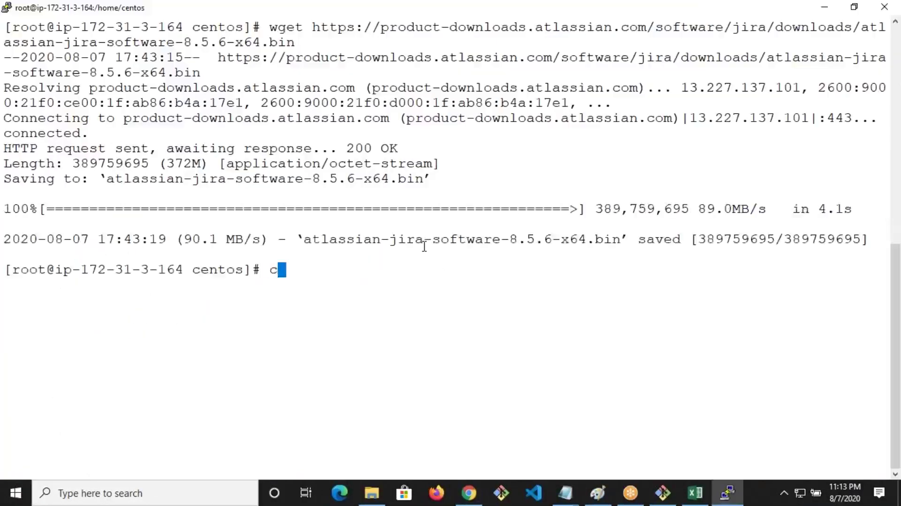
{"action": "type", "text": "e"}
{"action": "key", "text": "Return"}
{"action": "type", "text": "cd"}
{"action": "key", "text": "Return"}
{"action": "type", "text": "clea"}
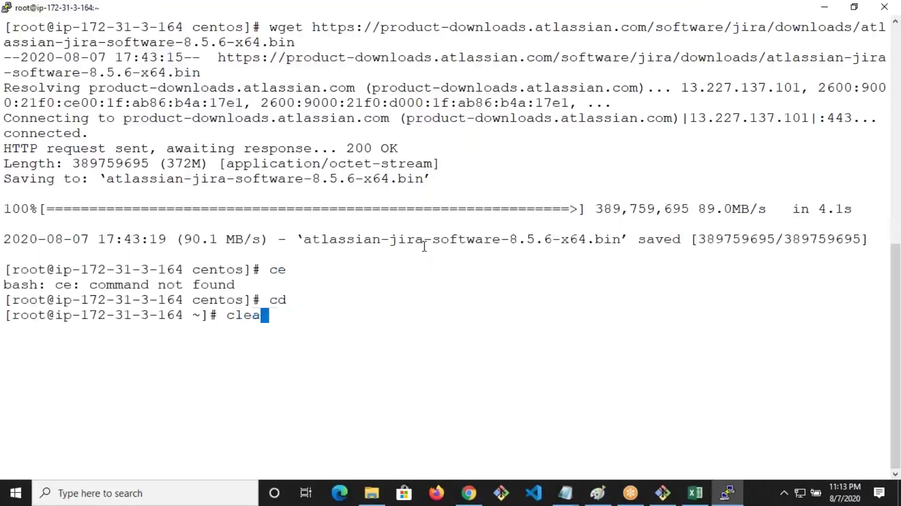
{"action": "type", "text": "r"}
{"action": "key", "text": "Return"}
{"action": "type", "text": "ls"}
{"action": "key", "text": "Return"}
Download atlassian-jira-software-8.5.6-x64.bin into the home directory with wget
{"action": "key", "text": "alt+Tab"}
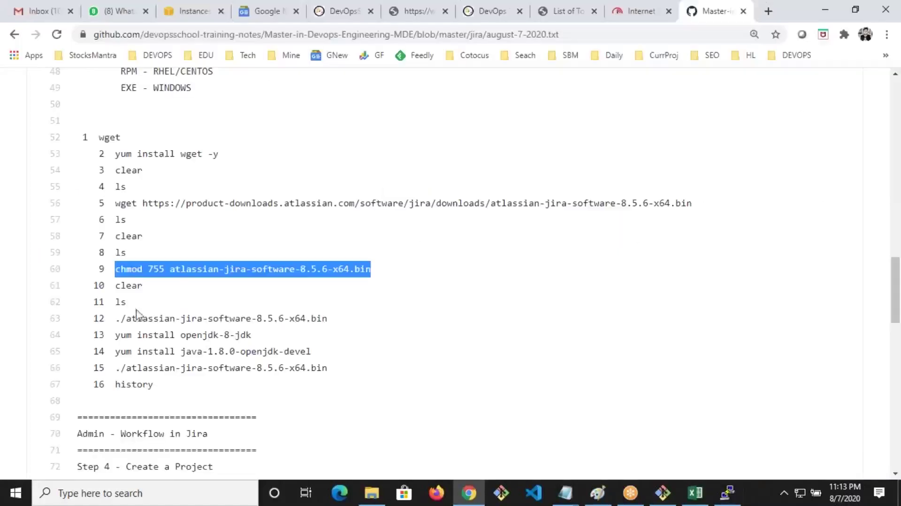
{"action": "left_click_drag", "start_coordinate": [116, 203], "coordinate": [714, 206]}
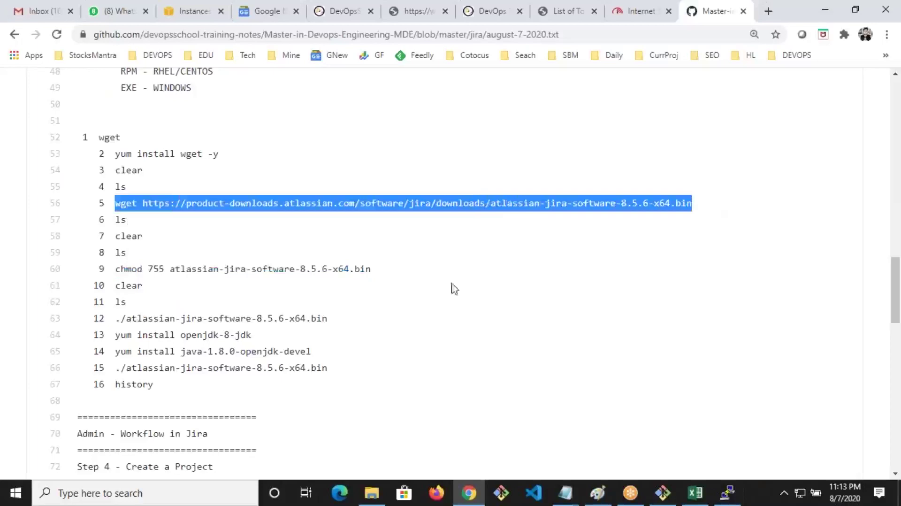
{"action": "key", "text": "ctrl+c"}
{"action": "key", "text": "alt+Tab"}
{"action": "right_click", "coordinate": [253, 213]}
{"action": "key", "text": "Return"}
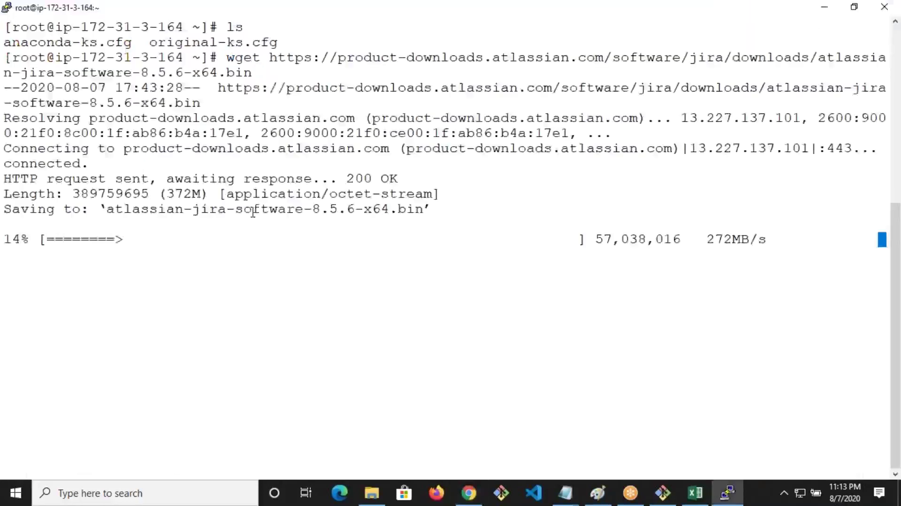
Make atlassian-jira-software-8.5.6-x64.bin executable with chmod 755
{"action": "key", "text": "alt+Tab"}
{"action": "left_click_drag", "start_coordinate": [117, 268], "coordinate": [434, 271]}
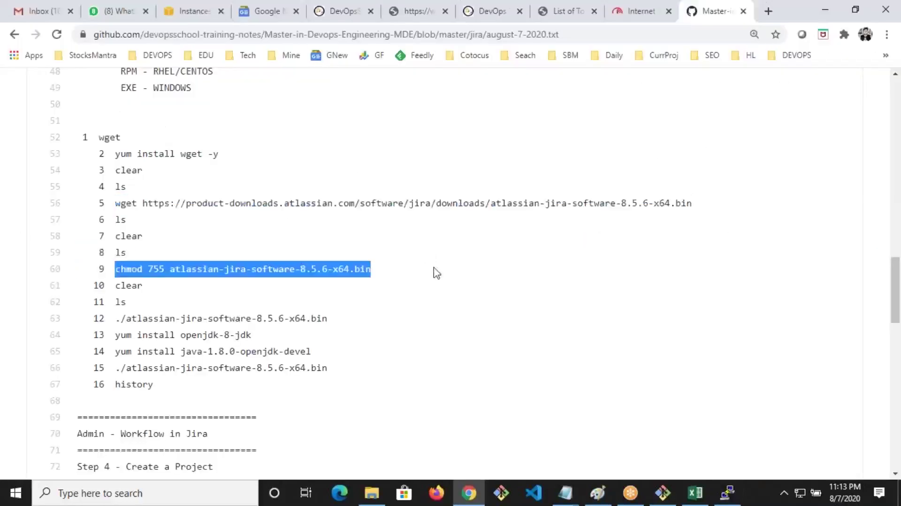
{"action": "key", "text": "ctrl+c"}
{"action": "key", "text": "alt+Tab"}
{"action": "right_click", "coordinate": [395, 203]}
{"action": "key", "text": "Return"}
Paste the ./atlassian-jira-software-8.5.6-x64.bin command, then abort it with Ctrl+C
{"action": "key", "text": "alt+Tab"}
{"action": "left_click_drag", "start_coordinate": [115, 318], "coordinate": [427, 320]}
{"action": "key", "text": "ctrl+c"}
{"action": "key", "text": "alt+Tab"}
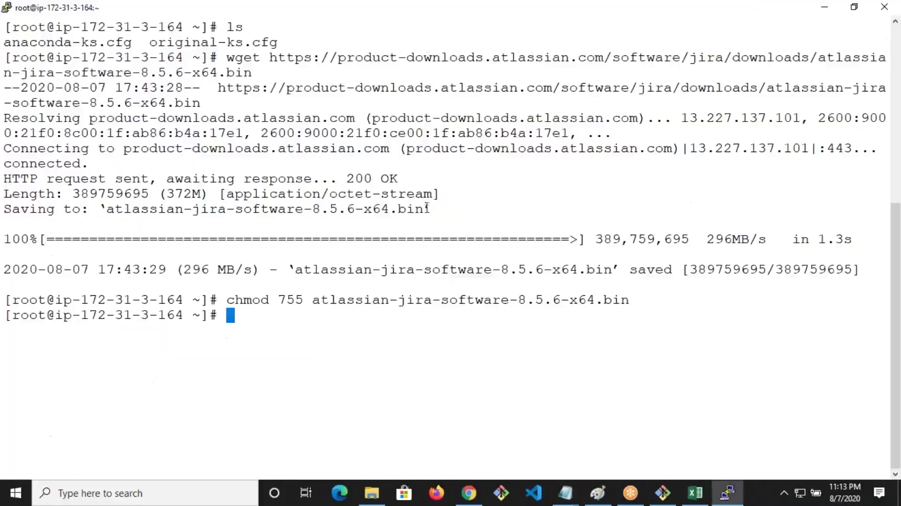
{"action": "right_click", "coordinate": [428, 206]}
{"action": "key", "text": "ctrl+c"}
Select the yum java-1.8.0-openjdk-devel install line in the notes
{"action": "key", "text": "alt+Tab"}
{"action": "left_click", "coordinate": [121, 365]}
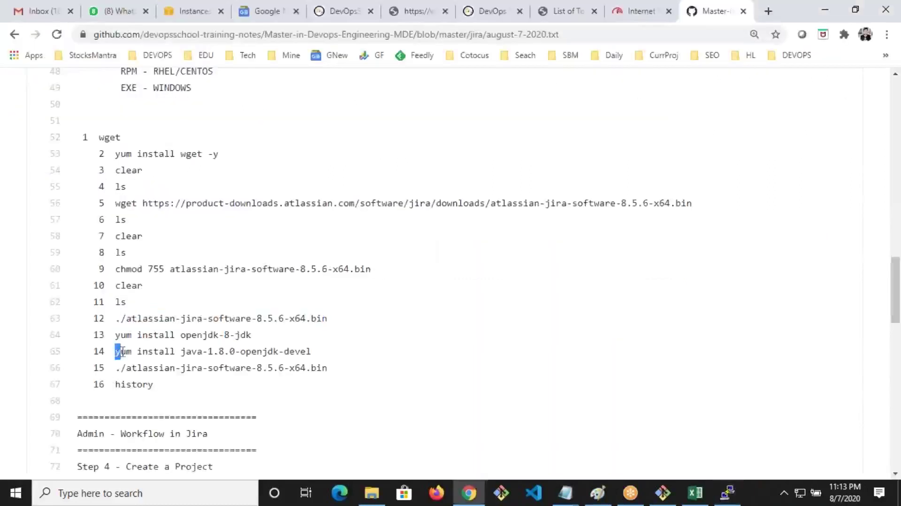
{"action": "left_click_drag", "start_coordinate": [331, 351], "coordinate": [109, 351]}
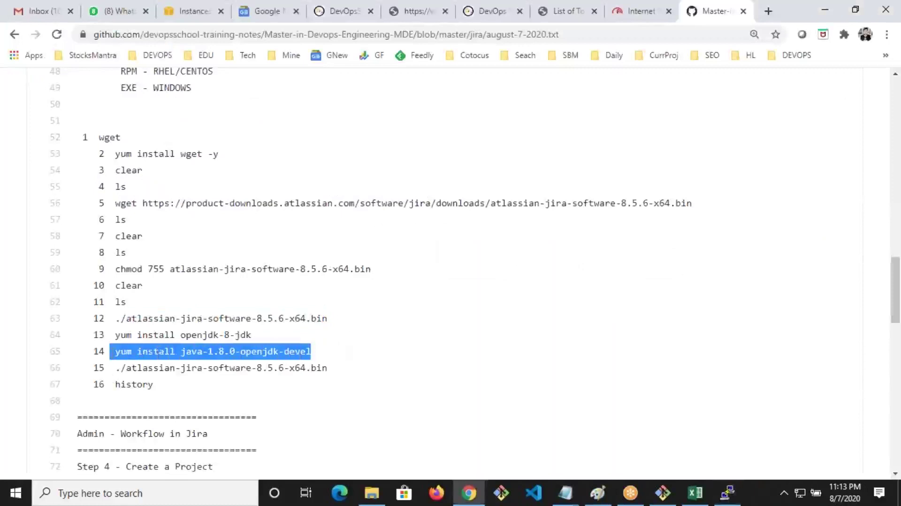
Install java-1.8.0-openjdk-devel with yum, answering y to confirm
{"action": "key", "text": "ctrl+c"}
{"action": "key", "text": "alt+Tab"}
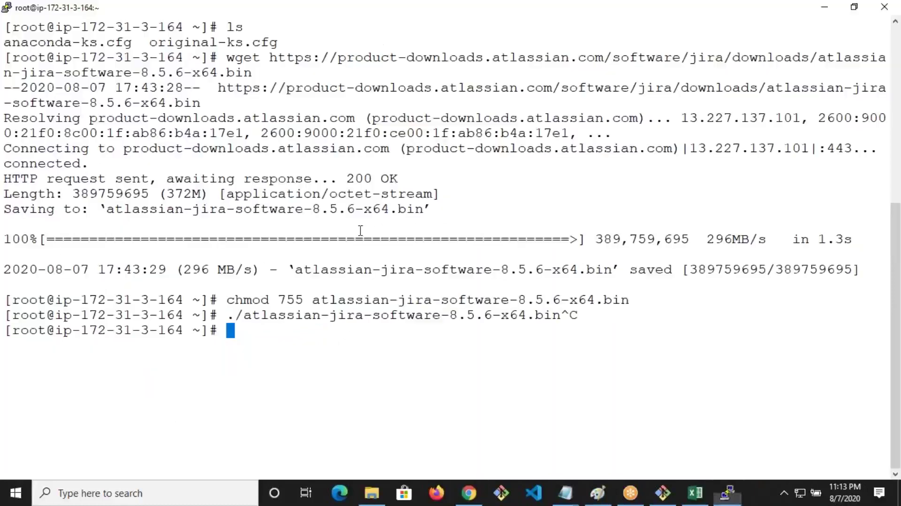
{"action": "right_click", "coordinate": [361, 230]}
{"action": "key", "text": "Return"}
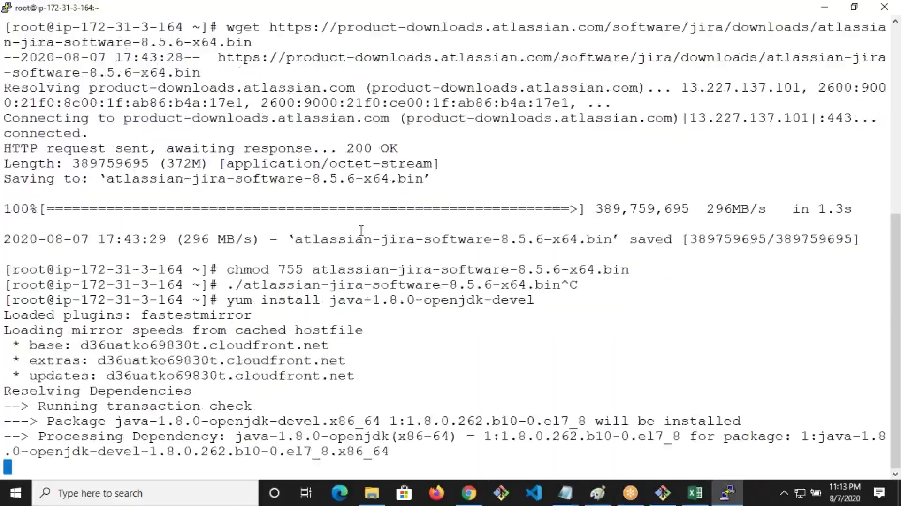
{"action": "key", "text": "alt+Tab"}
{"action": "left_click", "coordinate": [117, 371]}
{"action": "left_click_drag", "start_coordinate": [118, 371], "coordinate": [355, 368]}
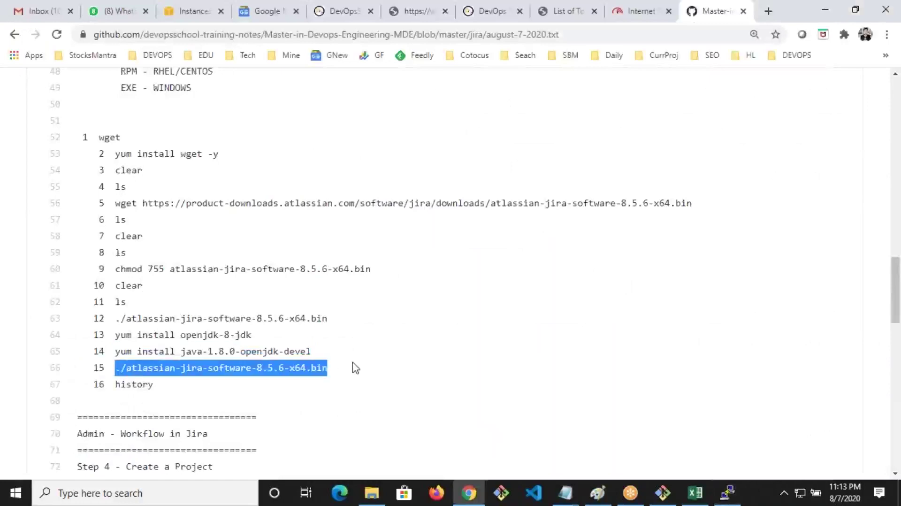
{"action": "key", "text": "alt+Tab"}
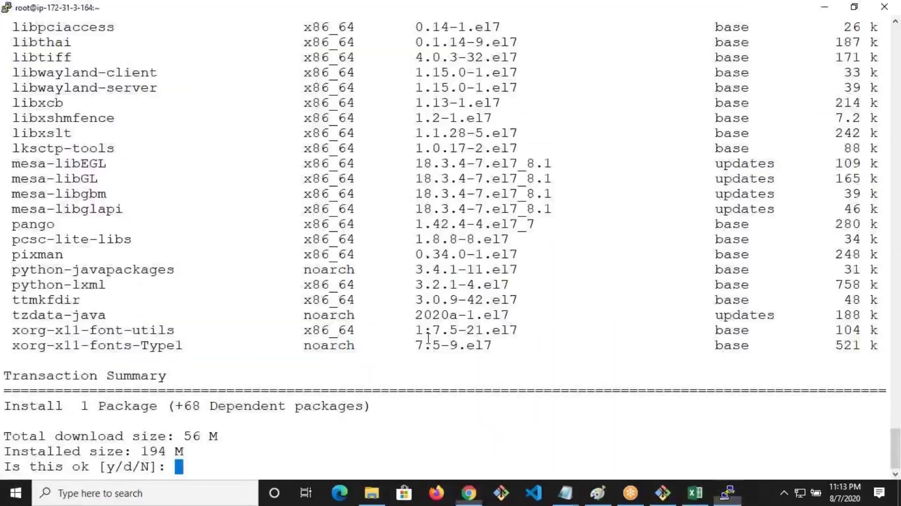
{"action": "type", "text": "y"}
{"action": "key", "text": "Return"}
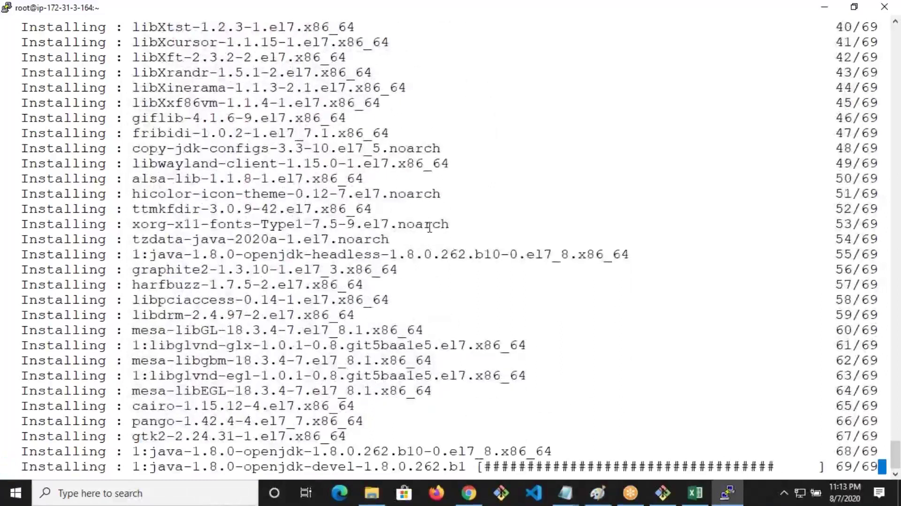
Clear the screen and run ./atlassian-jira-software-8.5.6-x64.bin
{"action": "type", "text": "clear"}
{"action": "key", "text": "Return"}
{"action": "type", "text": "./atlassian-jira-software-8.5.6-x64.bin"}
{"action": "key", "text": "Return"}
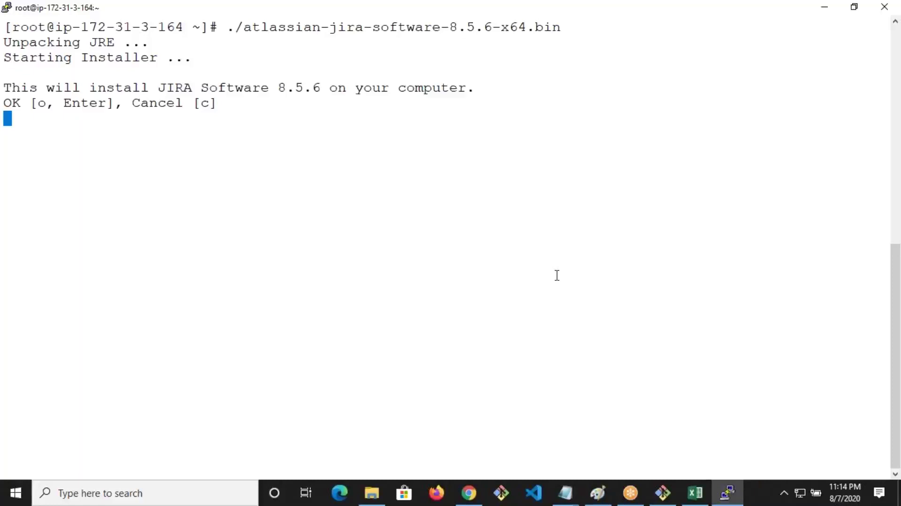
Accept the installer's default option, folders and ports, then start Jira
{"action": "key", "text": "Return"}
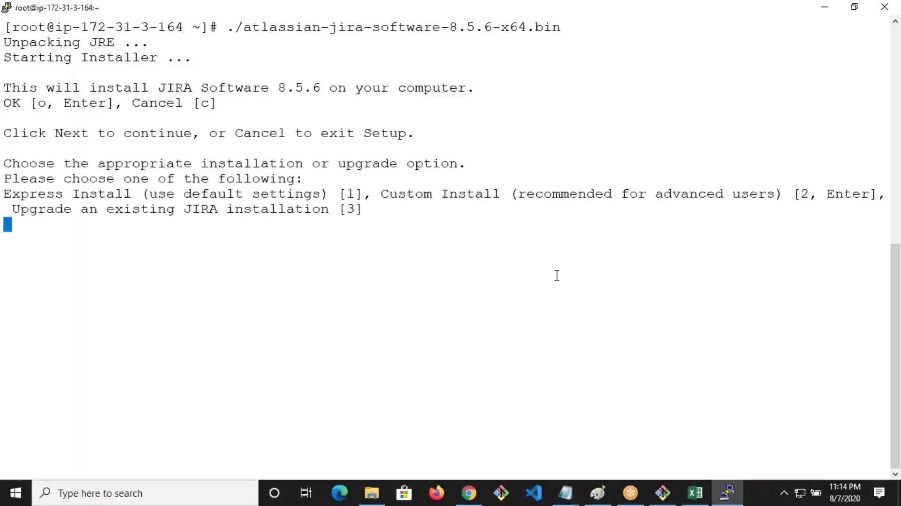
{"action": "key", "text": "Return"}
{"action": "key", "text": "Return"}
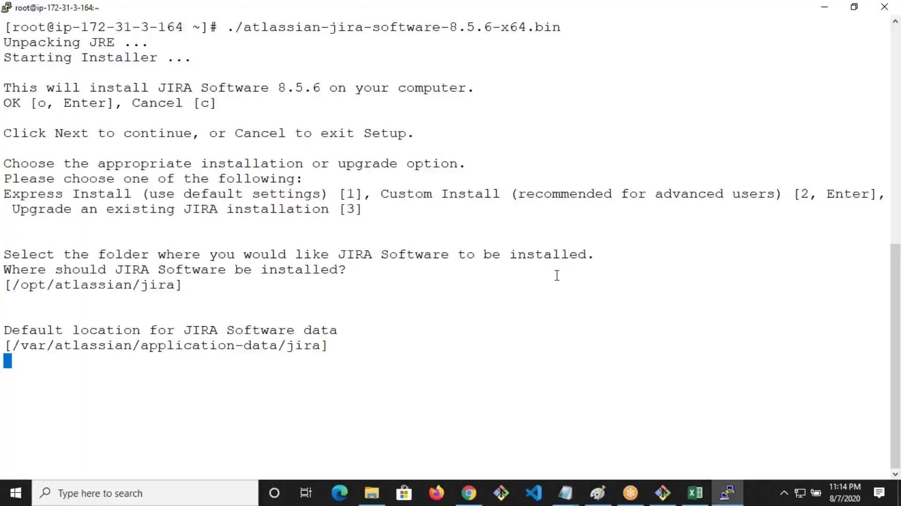
{"action": "key", "text": "Return"}
{"action": "key", "text": "Return"}
{"action": "key", "text": "Return"}
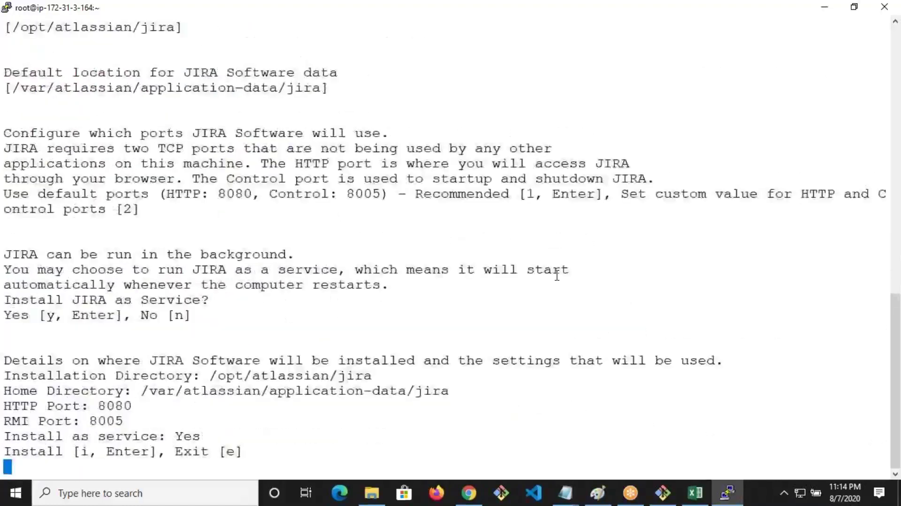
{"action": "key", "text": "Return"}
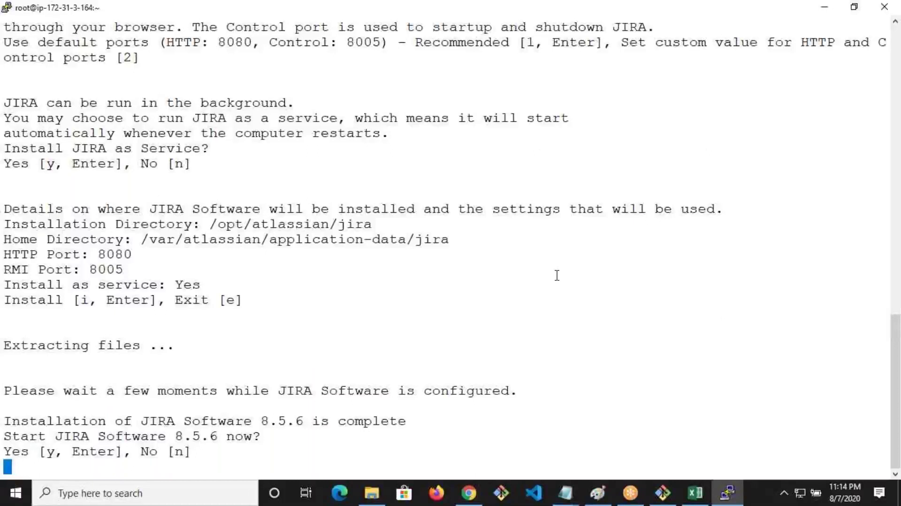
{"action": "key", "text": "Return"}
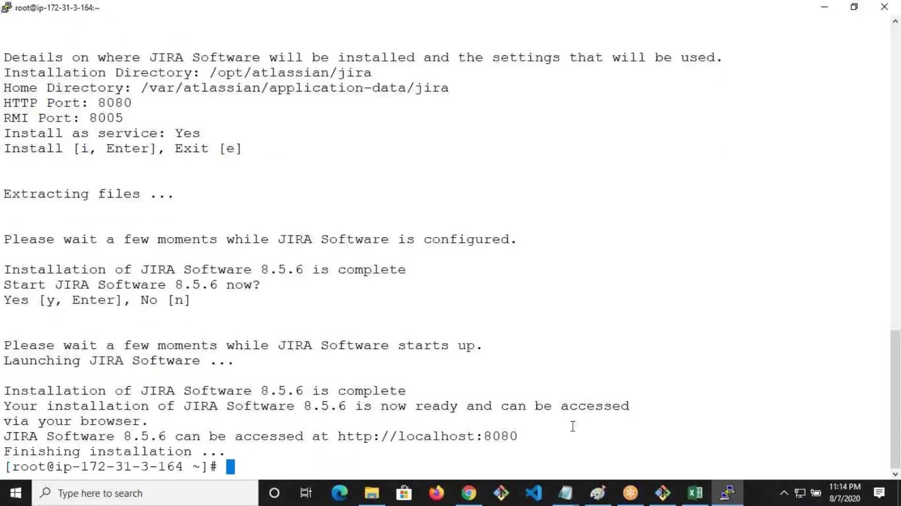
Copy the Jira instance's public IP address from the EC2 instances page
{"action": "left_click", "coordinate": [573, 483]}
{"action": "left_click", "coordinate": [527, 438]}
{"action": "key", "text": "ctrl+a"}
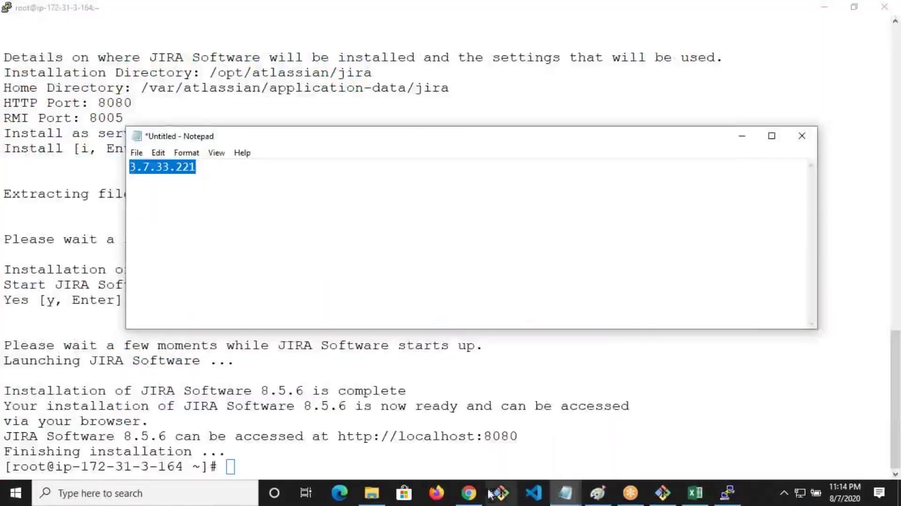
{"action": "left_click", "coordinate": [469, 493]}
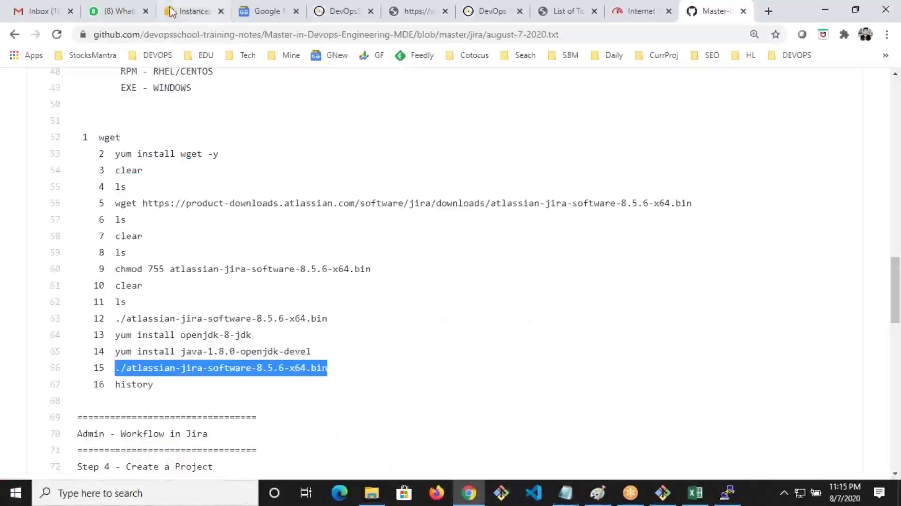
{"action": "left_click", "coordinate": [187, 11]}
{"action": "left_click", "coordinate": [707, 381]}
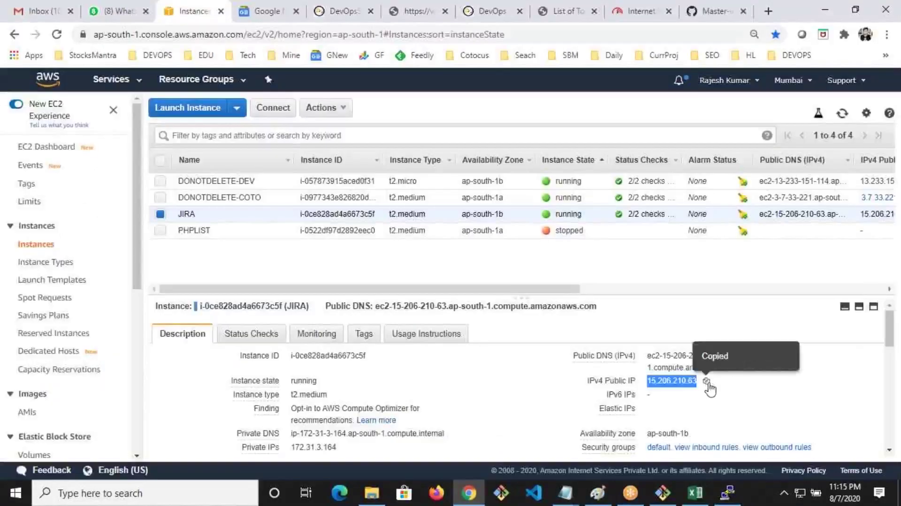
Load the public IP on port 8080, fixing the mistyped :8089, and choose 'Set it up for me'
{"action": "left_click", "coordinate": [768, 11]}
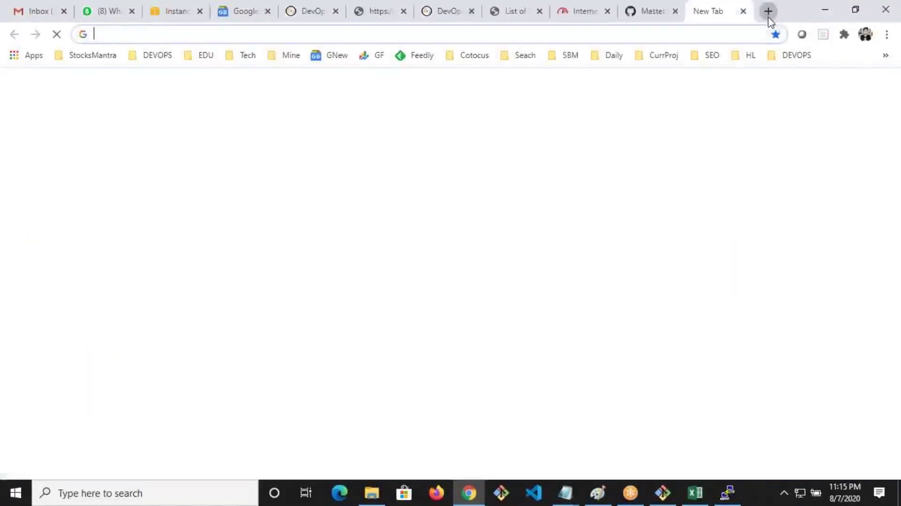
{"action": "key", "text": "ctrl+v"}
{"action": "type", "text": ":8089"}
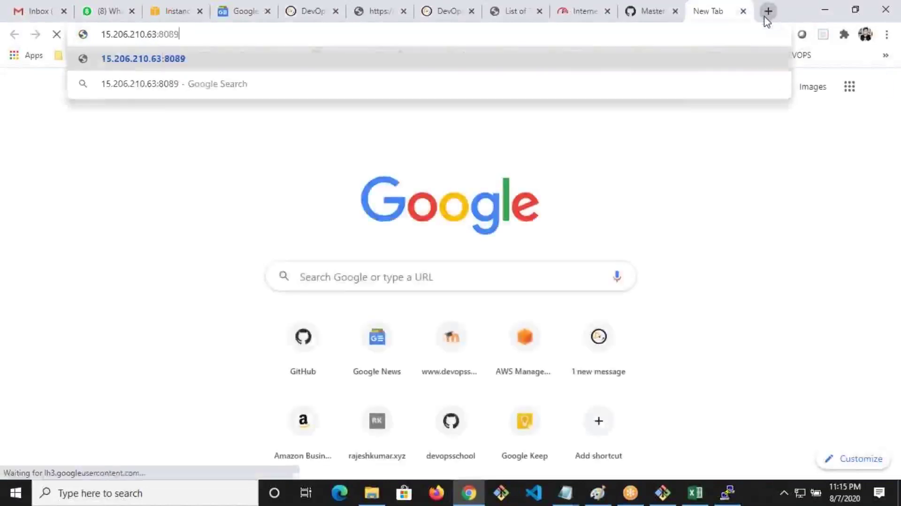
{"action": "key", "text": "Return"}
{"action": "left_click_drag", "start_coordinate": [237, 11], "coordinate": [635, 3]}
{"action": "key", "text": "alt+Tab"}
{"action": "left_click", "coordinate": [688, 38]}
{"action": "key", "text": "BackSpace"}
{"action": "type", "text": "0"}
{"action": "key", "text": "Return"}
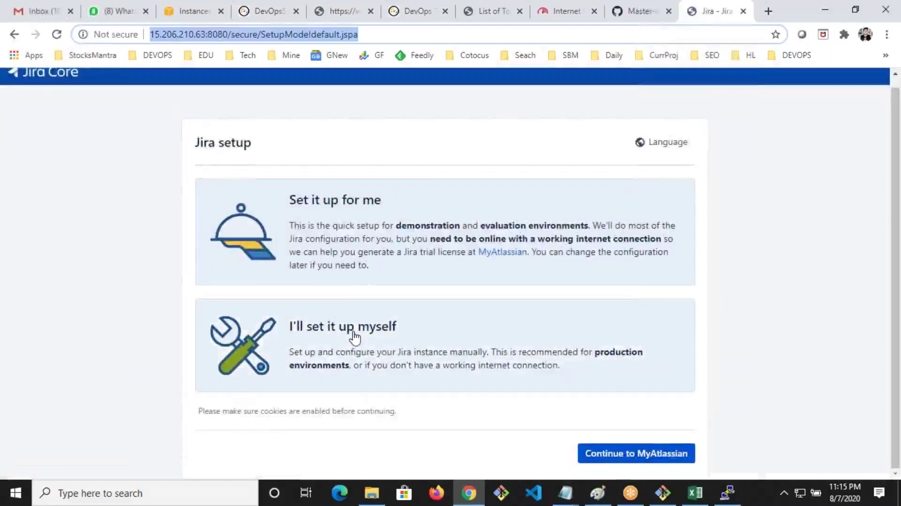
{"action": "left_click", "coordinate": [329, 267]}
Generate a Jira Software (Server) trial license in MyAtlassian and install it on this server
{"action": "left_click", "coordinate": [607, 452]}
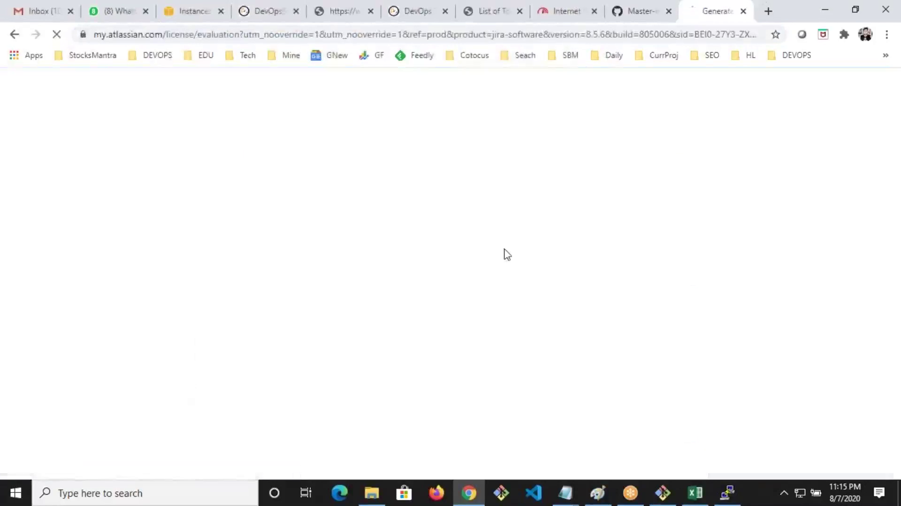
{"action": "scroll", "coordinate": [451, 291], "scroll_direction": "down", "scroll_amount": 4}
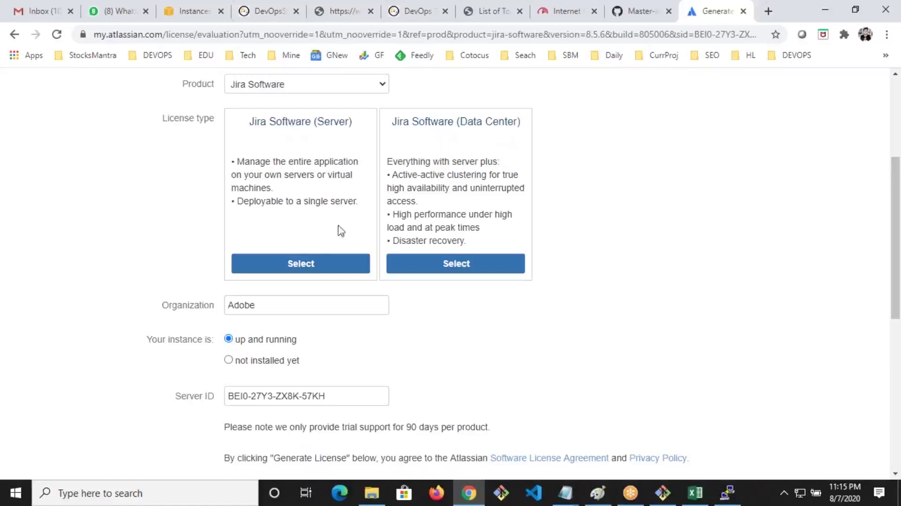
{"action": "left_click", "coordinate": [308, 261]}
{"action": "scroll", "coordinate": [401, 290], "scroll_direction": "down", "scroll_amount": 4}
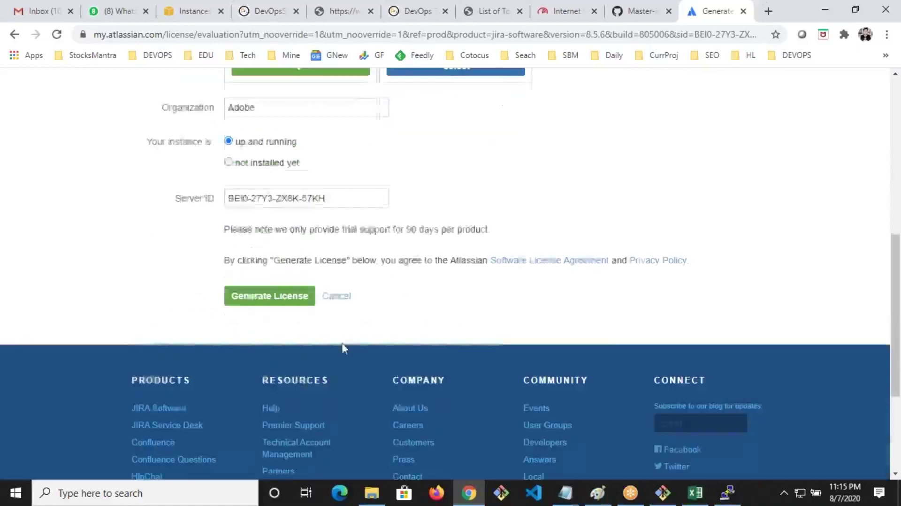
{"action": "left_click", "coordinate": [245, 301]}
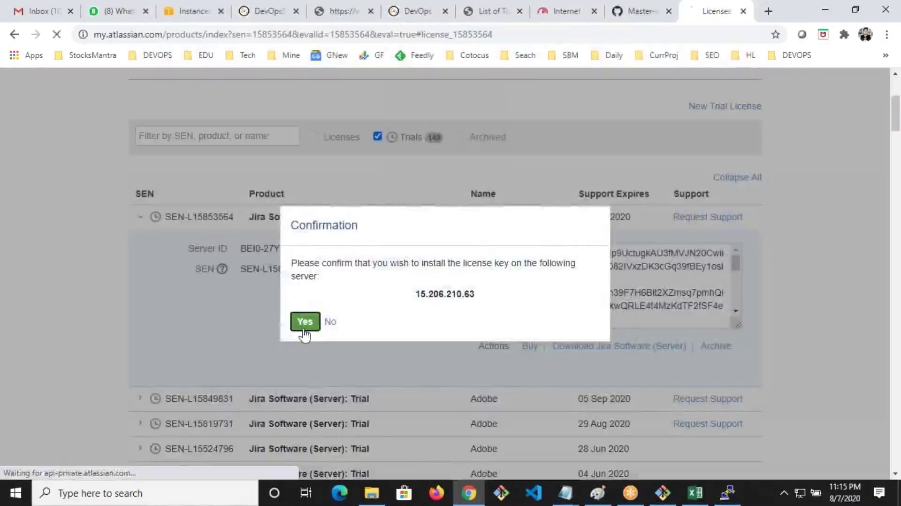
{"action": "left_click", "coordinate": [305, 322]}
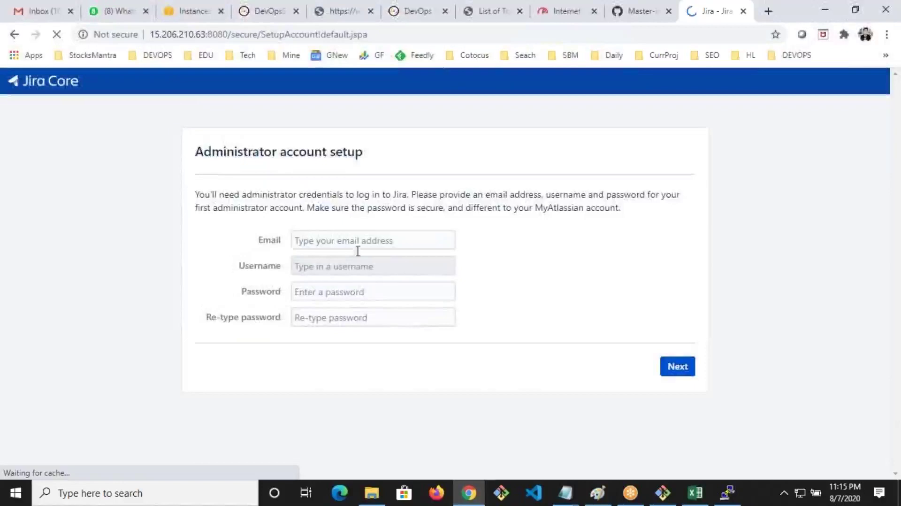
Enter the admin e-mail, username and password twice, then submit the account details
{"action": "left_click", "coordinate": [353, 248]}
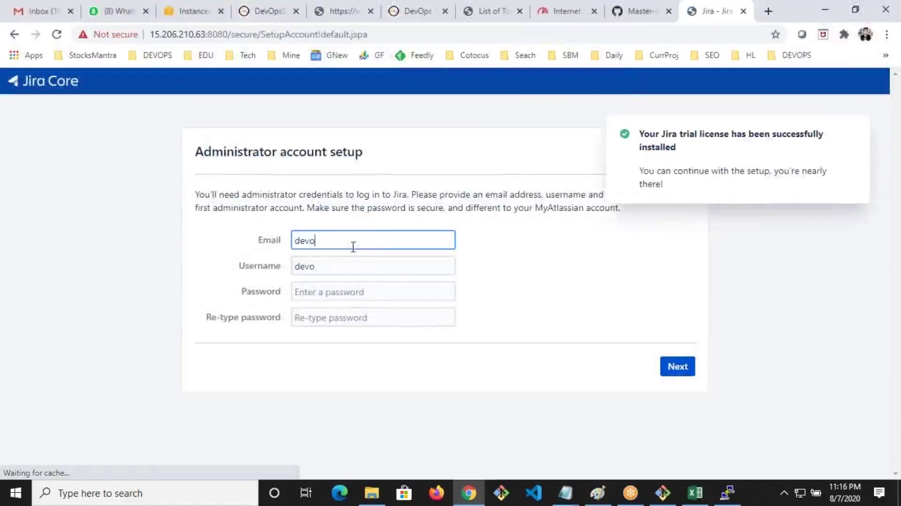
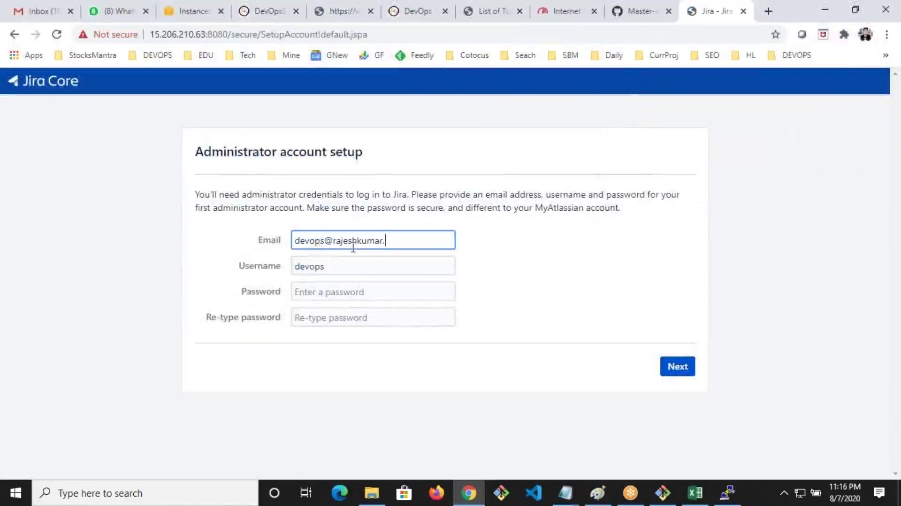
{"action": "key", "text": "Tab"}
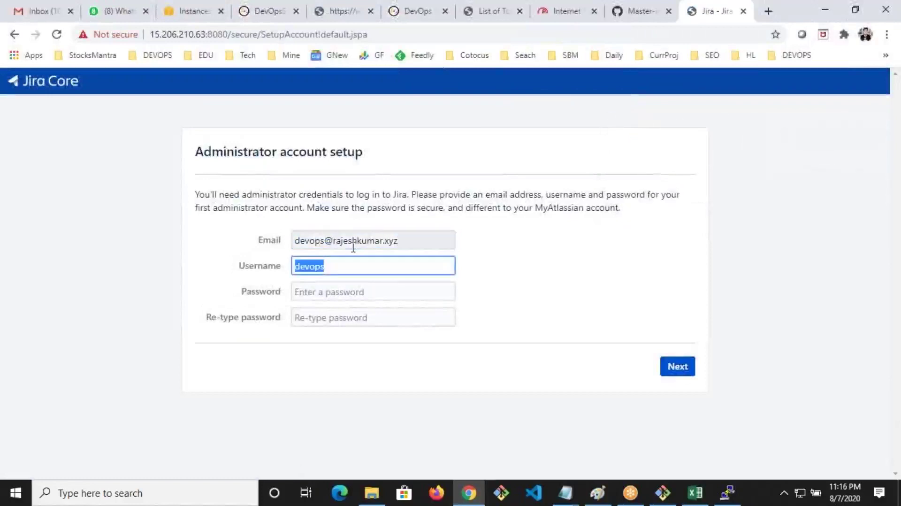
{"action": "key", "text": "Tab"}
{"action": "key", "text": "Tab"}
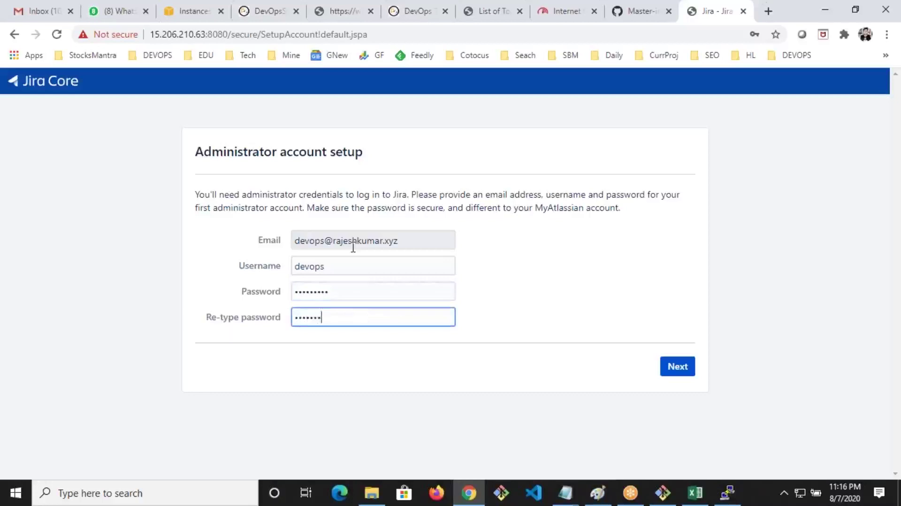
{"action": "left_click", "coordinate": [666, 368]}
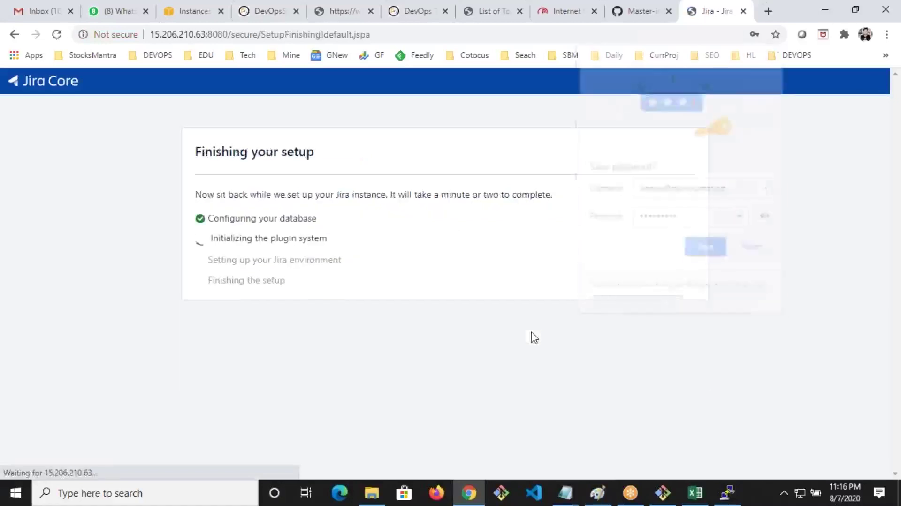
Decline Chrome's save-password prompt while Jira finishes setting up
{"action": "left_click", "coordinate": [746, 251]}
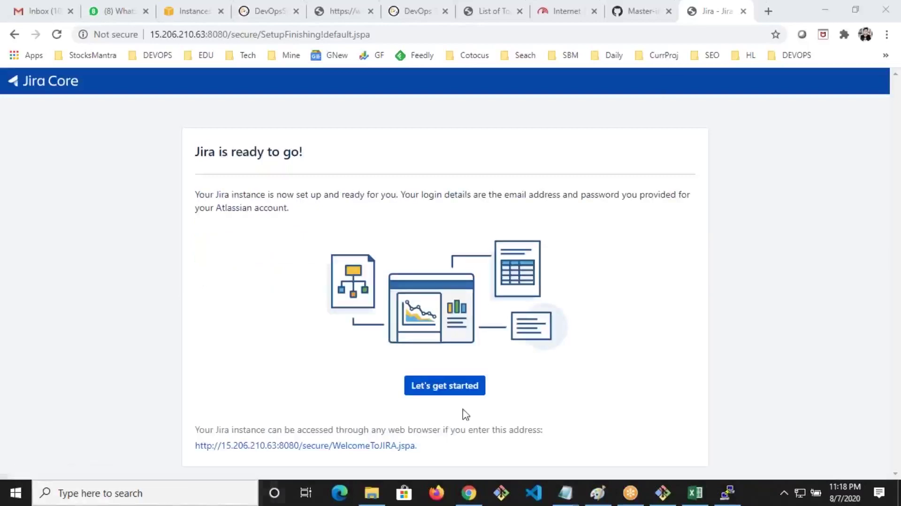
Start using Jira, confirm the language choice and continue through to the Welcome page
{"action": "left_click", "coordinate": [427, 388]}
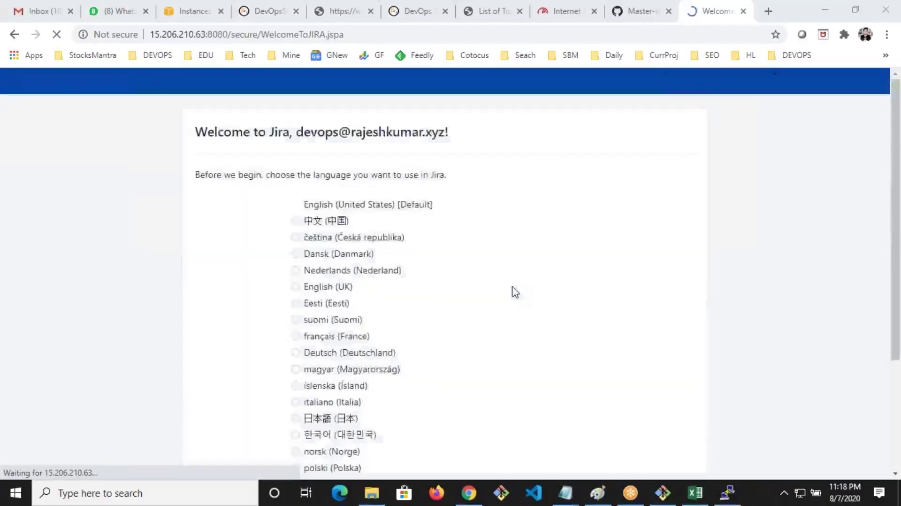
{"action": "scroll", "coordinate": [687, 402], "scroll_direction": "down", "scroll_amount": 3}
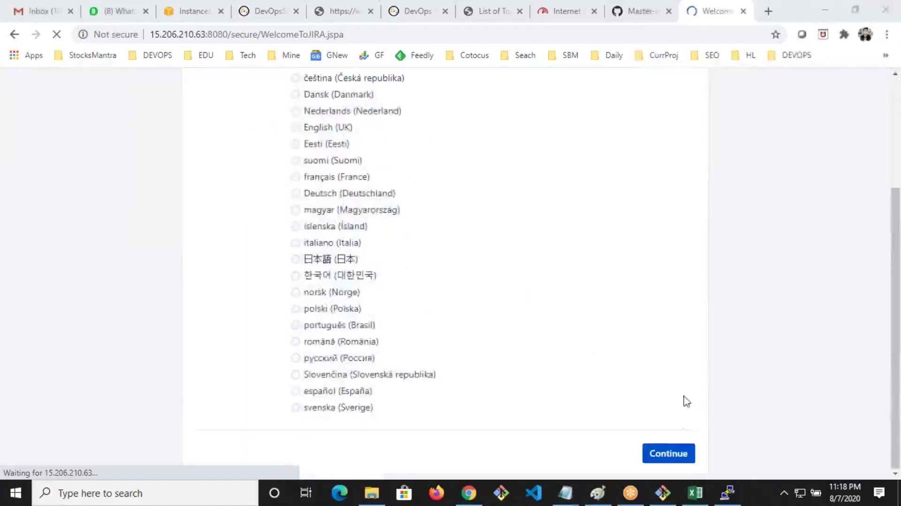
{"action": "left_click", "coordinate": [674, 447]}
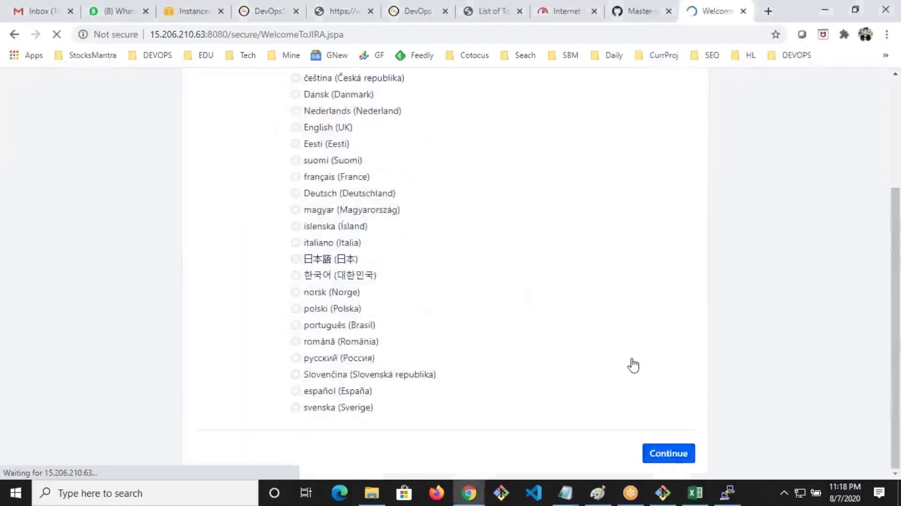
{"action": "left_click", "coordinate": [687, 336]}
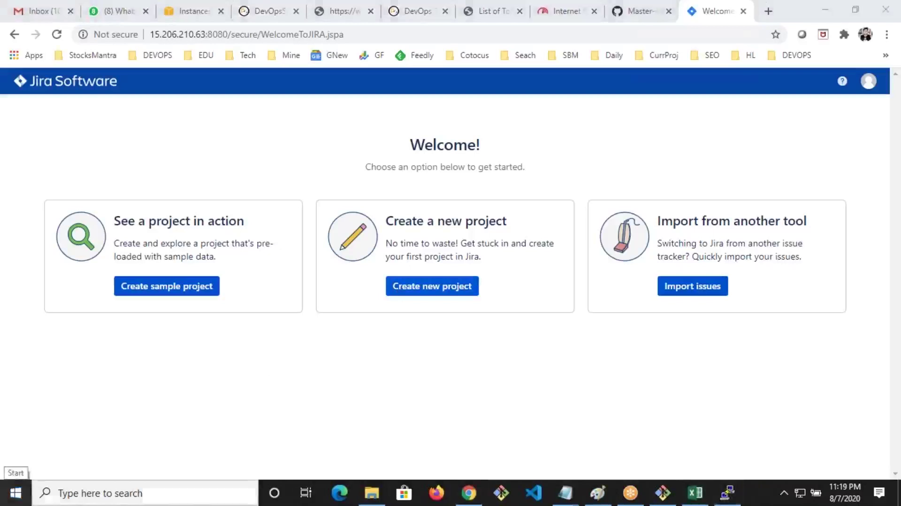
Snip the Welcome page and circle its sample, new-project and import cards in red
{"action": "left_click", "coordinate": [12, 498]}
{"action": "key", "text": "Escape"}
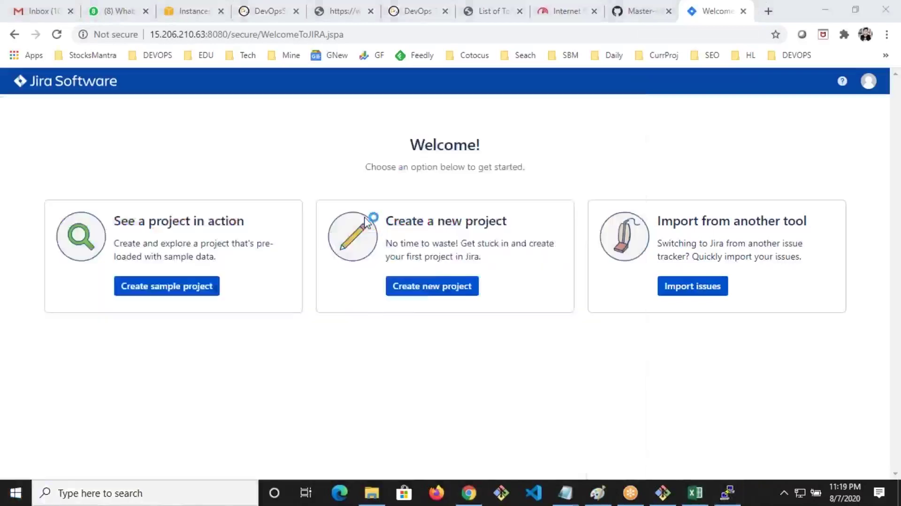
{"action": "left_click", "coordinate": [499, 287]}
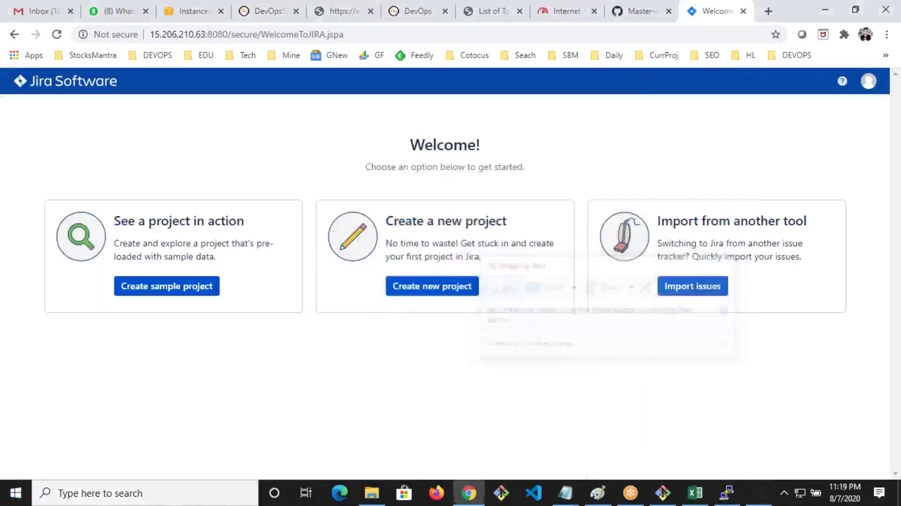
{"action": "mouse_move", "coordinate": [2, 140]}
{"action": "left_mouse_down"}
{"action": "mouse_move", "coordinate": [761, 368]}
{"action": "mouse_move", "coordinate": [833, 371]}
{"action": "left_mouse_up"}
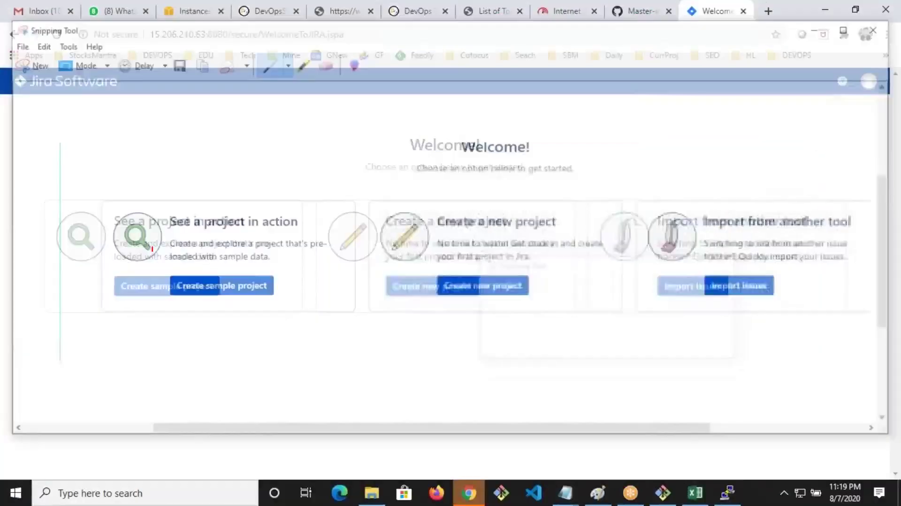
{"action": "left_click_drag", "start_coordinate": [93, 268], "coordinate": [222, 180]}
{"action": "mouse_move", "coordinate": [112, 300]}
{"action": "left_mouse_down"}
{"action": "mouse_move", "coordinate": [331, 242]}
{"action": "mouse_move", "coordinate": [167, 156]}
{"action": "left_mouse_up"}
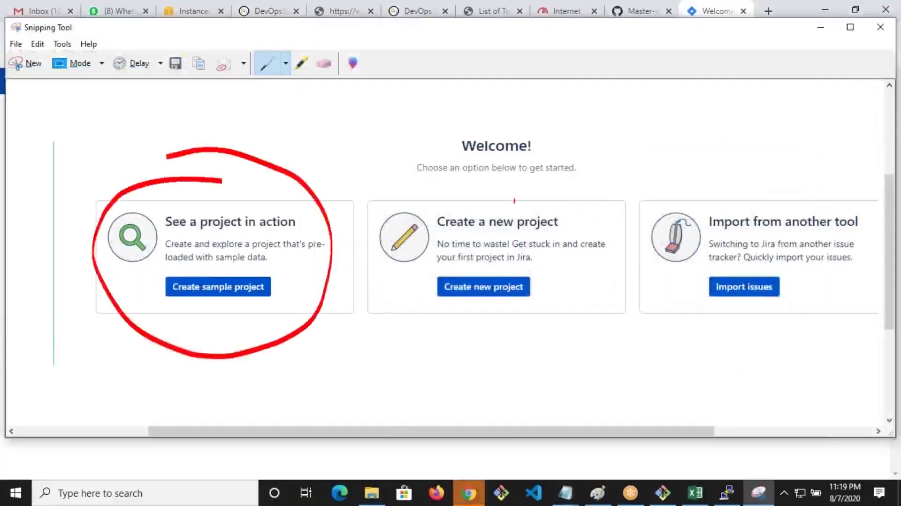
{"action": "left_click_drag", "start_coordinate": [492, 189], "coordinate": [439, 331]}
{"action": "left_click_drag", "start_coordinate": [485, 350], "coordinate": [503, 200]}
{"action": "mouse_move", "coordinate": [709, 160]}
{"action": "left_mouse_down"}
{"action": "mouse_move", "coordinate": [741, 371]}
{"action": "mouse_move", "coordinate": [767, 193]}
{"action": "mouse_move", "coordinate": [714, 180]}
{"action": "left_mouse_up"}
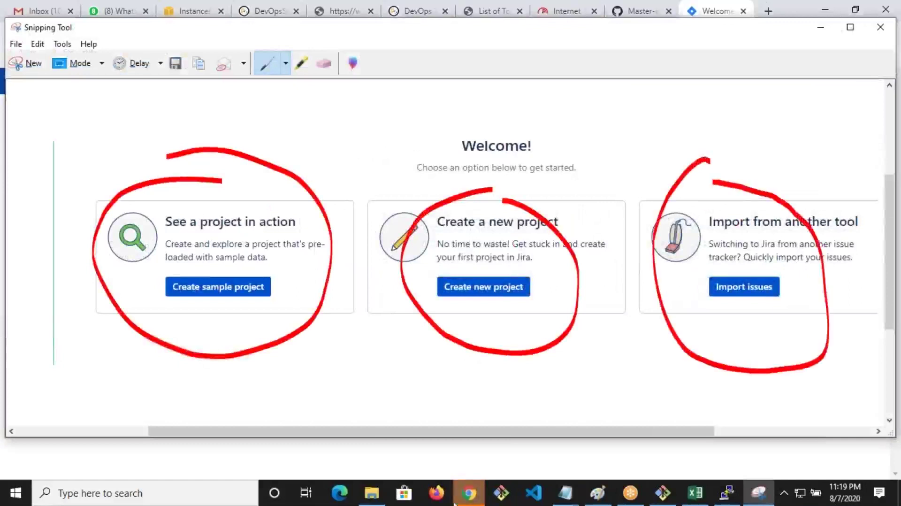
Back on the Jira Welcome page, choose Create a new project
{"action": "left_click", "coordinate": [469, 494]}
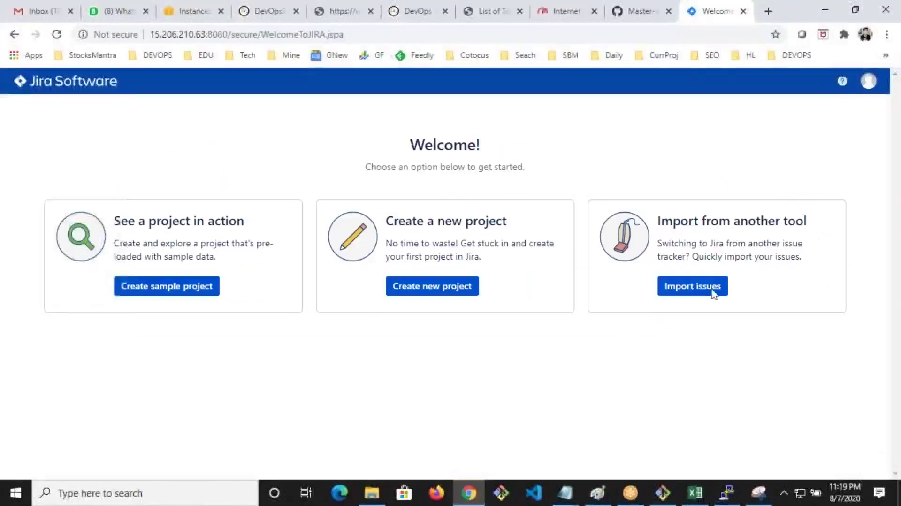
{"action": "left_click_drag", "start_coordinate": [762, 247], "coordinate": [751, 305]}
{"action": "left_click", "coordinate": [751, 305]}
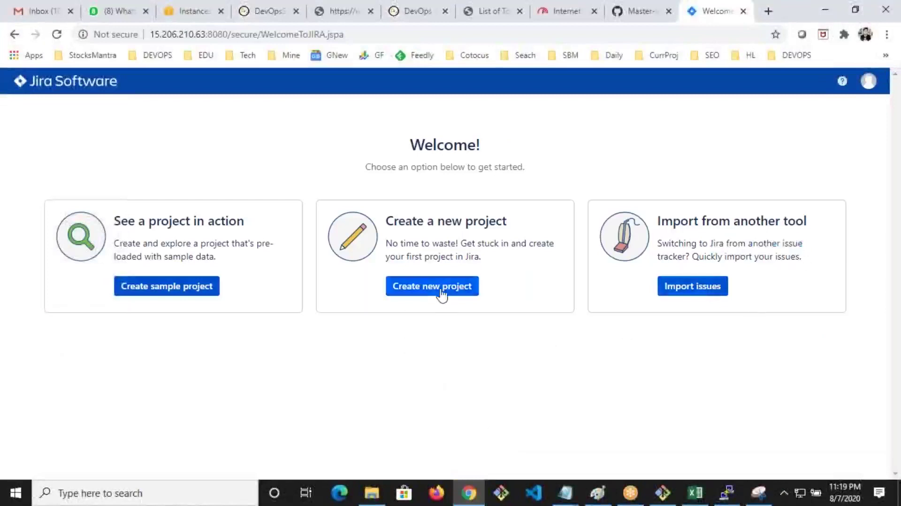
{"action": "left_click_drag", "start_coordinate": [681, 257], "coordinate": [702, 256]}
{"action": "left_click", "coordinate": [732, 253]}
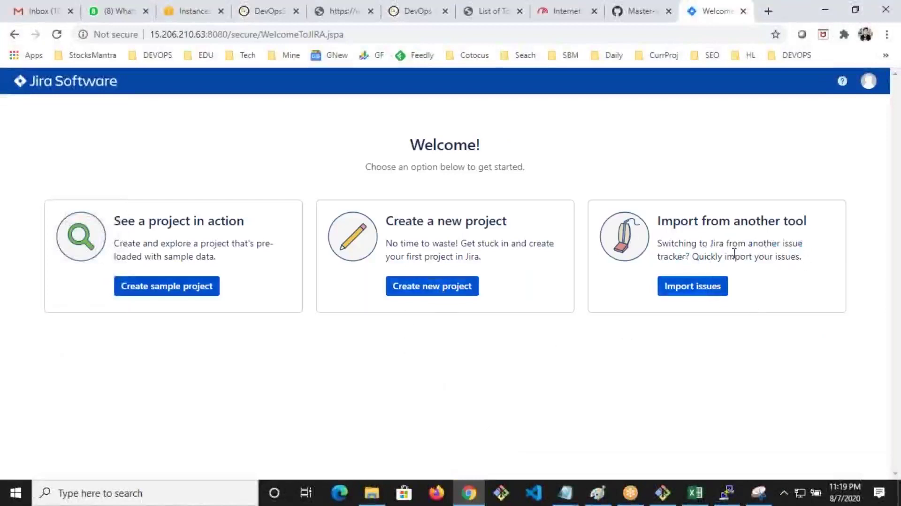
{"action": "left_click", "coordinate": [448, 290]}
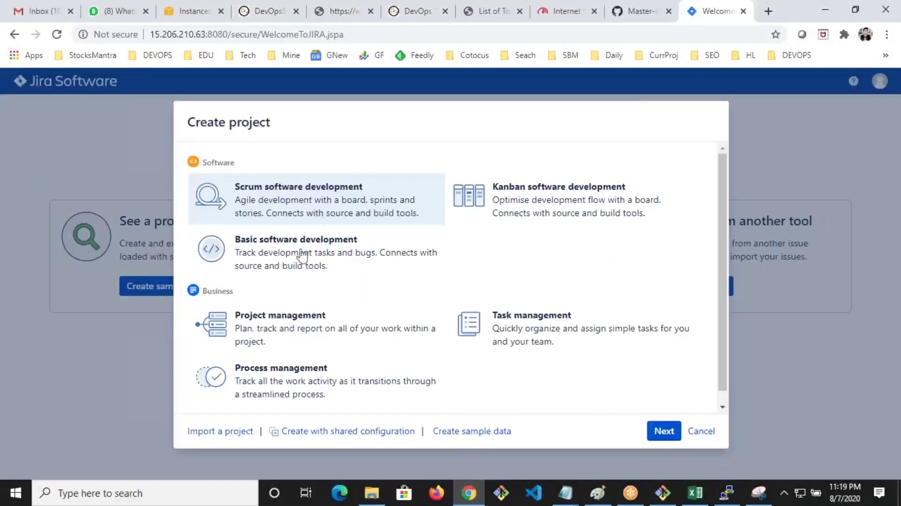
Snip the Create project dialog and circle its six templates in red
{"action": "left_click", "coordinate": [759, 493]}
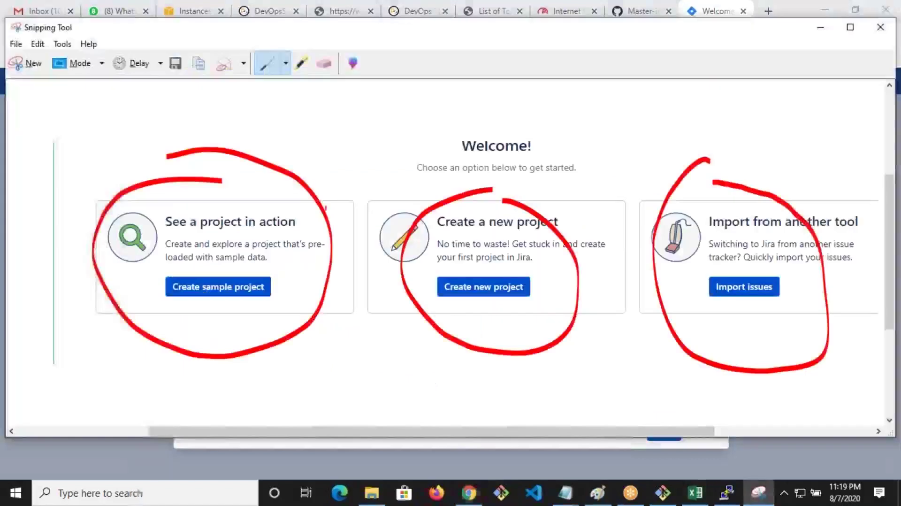
{"action": "left_click", "coordinate": [26, 63]}
{"action": "left_click_drag", "start_coordinate": [187, 110], "coordinate": [762, 440]}
{"action": "mouse_move", "coordinate": [222, 151]}
{"action": "left_mouse_down"}
{"action": "mouse_move", "coordinate": [373, 172]}
{"action": "mouse_move", "coordinate": [263, 245]}
{"action": "mouse_move", "coordinate": [361, 196]}
{"action": "mouse_move", "coordinate": [336, 166]}
{"action": "left_mouse_up"}
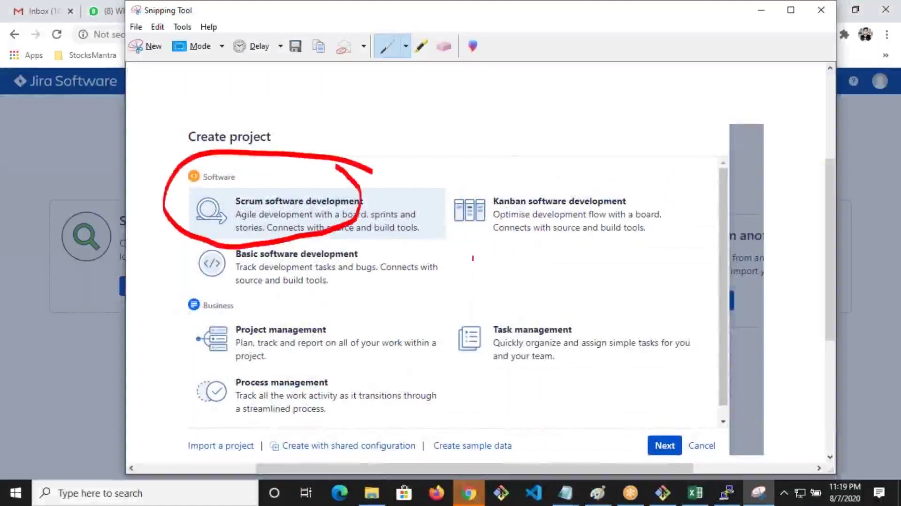
{"action": "mouse_move", "coordinate": [501, 174]}
{"action": "left_mouse_down"}
{"action": "mouse_move", "coordinate": [486, 176]}
{"action": "mouse_move", "coordinate": [550, 245]}
{"action": "mouse_move", "coordinate": [589, 140]}
{"action": "mouse_move", "coordinate": [570, 146]}
{"action": "left_mouse_up"}
{"action": "mouse_move", "coordinate": [304, 218]}
{"action": "left_mouse_down"}
{"action": "mouse_move", "coordinate": [250, 234]}
{"action": "mouse_move", "coordinate": [202, 277]}
{"action": "mouse_move", "coordinate": [296, 221]}
{"action": "left_mouse_up"}
{"action": "left_click_drag", "start_coordinate": [312, 312], "coordinate": [235, 373]}
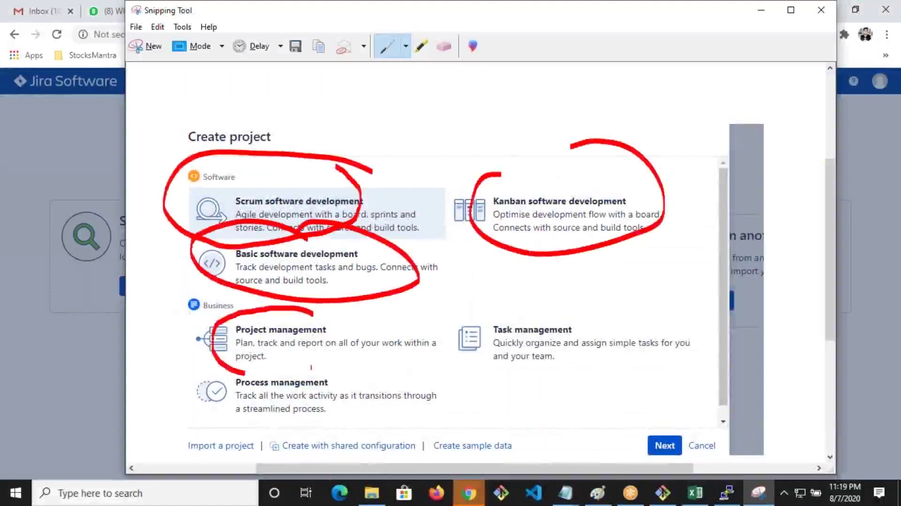
{"action": "left_click_drag", "start_coordinate": [312, 367], "coordinate": [329, 292]}
{"action": "mouse_move", "coordinate": [609, 318]}
{"action": "left_mouse_down"}
{"action": "mouse_move", "coordinate": [464, 328]}
{"action": "mouse_move", "coordinate": [519, 297]}
{"action": "left_mouse_up"}
{"action": "left_click_drag", "start_coordinate": [291, 369], "coordinate": [223, 436]}
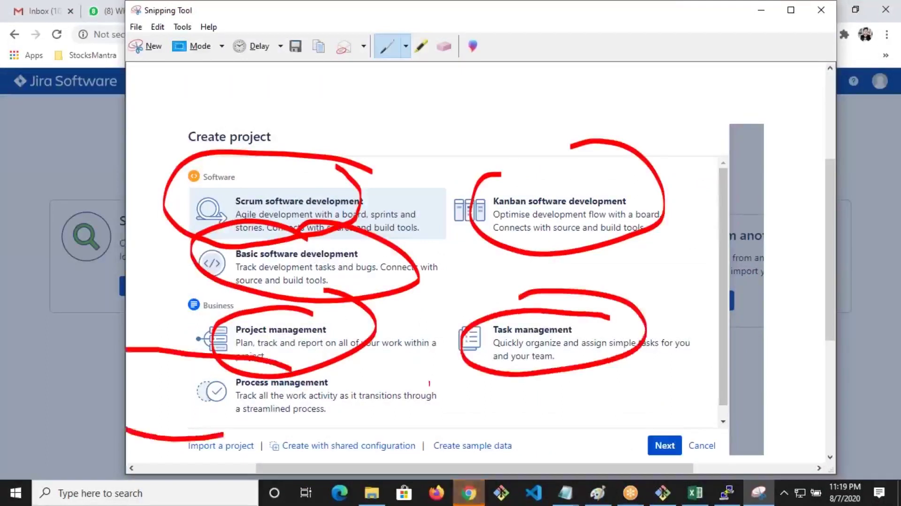
{"action": "left_click_drag", "start_coordinate": [429, 383], "coordinate": [323, 353]}
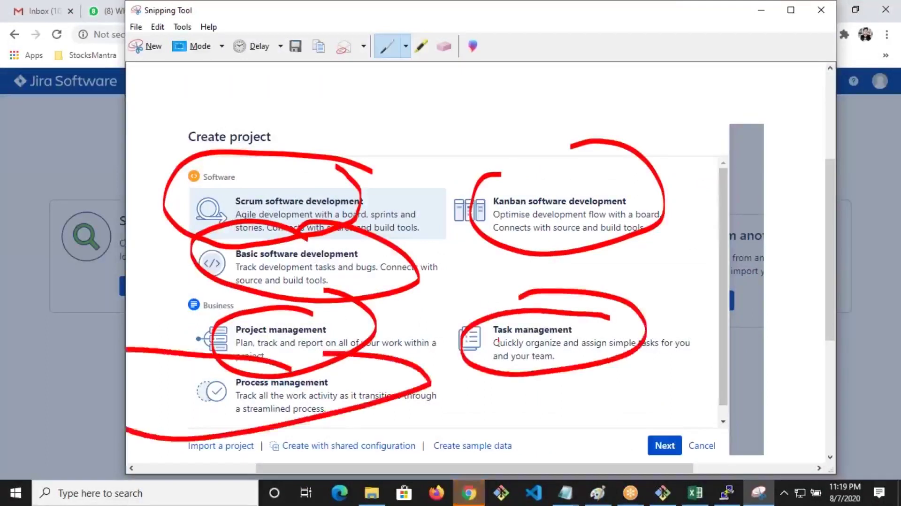
Create a Basic software development project named FIRST with key FIR
{"action": "key", "text": "alt+Tab"}
{"action": "left_click", "coordinate": [295, 249]}
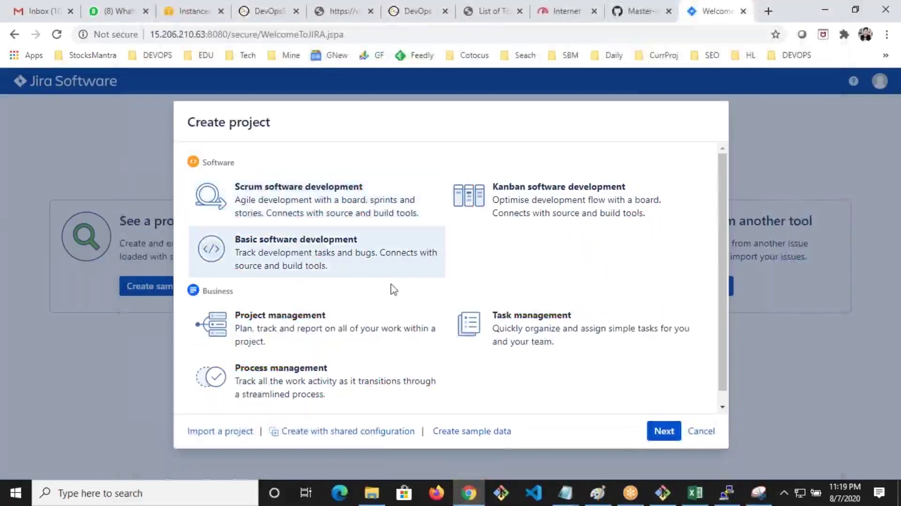
{"action": "left_click", "coordinate": [666, 430]}
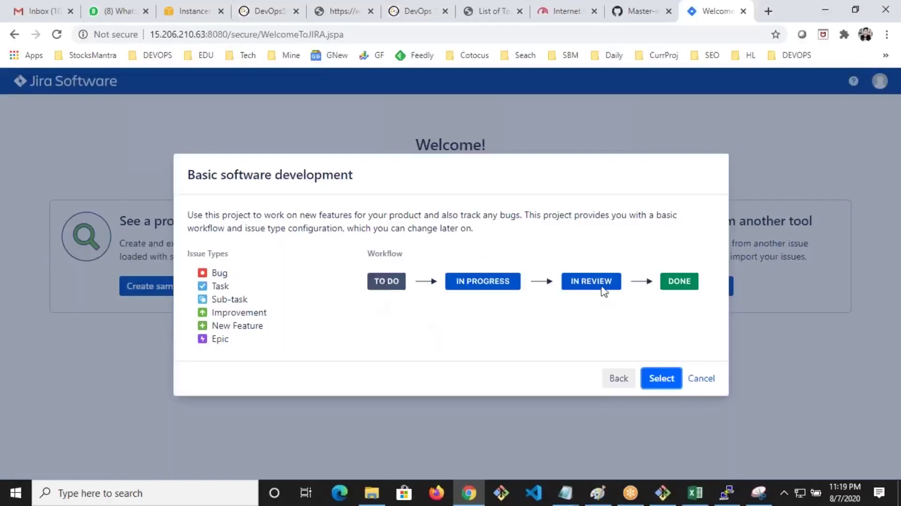
{"action": "left_click", "coordinate": [662, 379]}
{"action": "type", "text": "fIRT"}
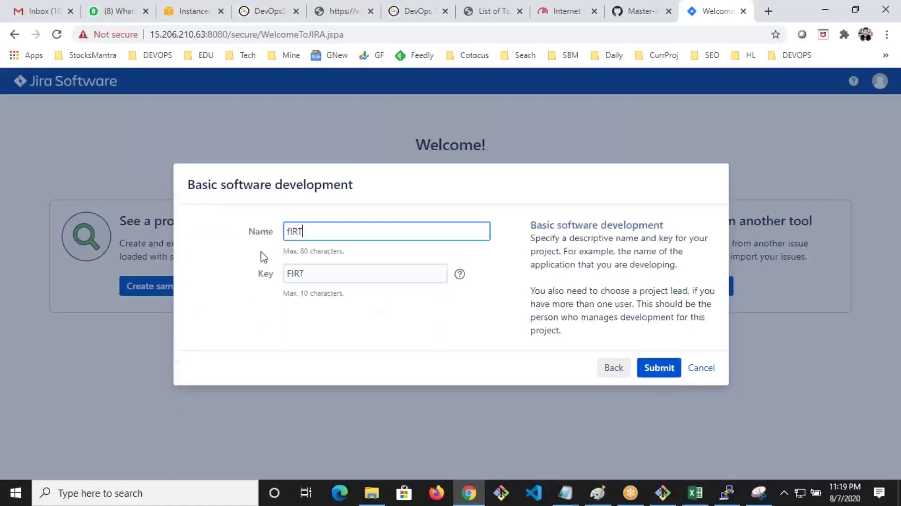
{"action": "type", "text": "fir"}
{"action": "key", "text": "BackSpace"}
{"action": "key", "text": "BackSpace"}
{"action": "key", "text": "BackSpace"}
{"action": "type", "text": "FIR"}
{"action": "left_click", "coordinate": [659, 367]}
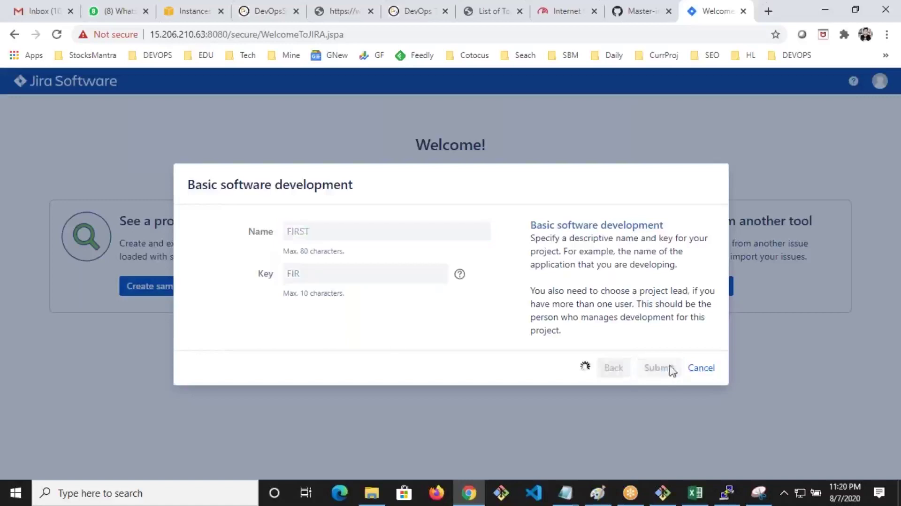
{"action": "left_click", "coordinate": [566, 493]}
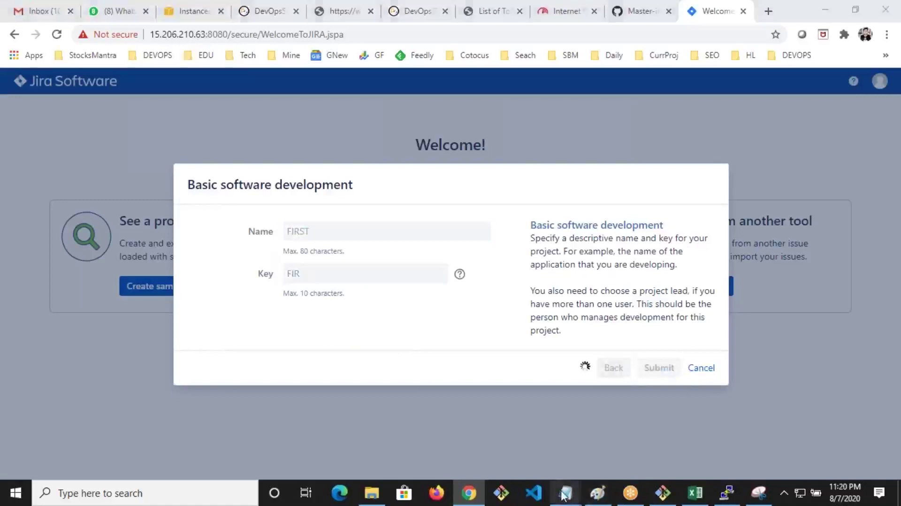
In the GitHub notes, highlight the Admin - Workflow in Jira steps, Create a Project and Setup Authentication
{"action": "left_click", "coordinate": [639, 12]}
{"action": "scroll", "coordinate": [450, 272], "scroll_direction": "down", "scroll_amount": 5}
{"action": "scroll", "coordinate": [450, 272], "scroll_direction": "up", "scroll_amount": 1}
{"action": "left_click", "coordinate": [89, 155]}
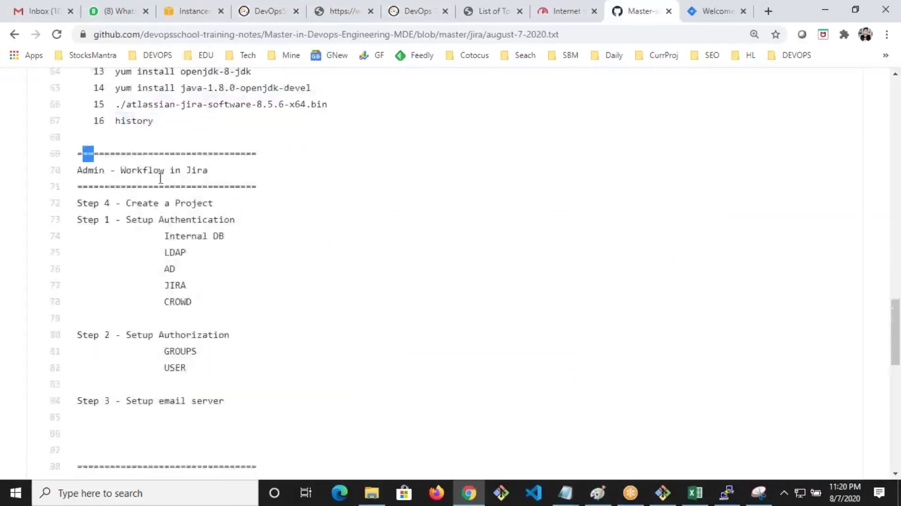
{"action": "left_click_drag", "start_coordinate": [74, 175], "coordinate": [210, 173]}
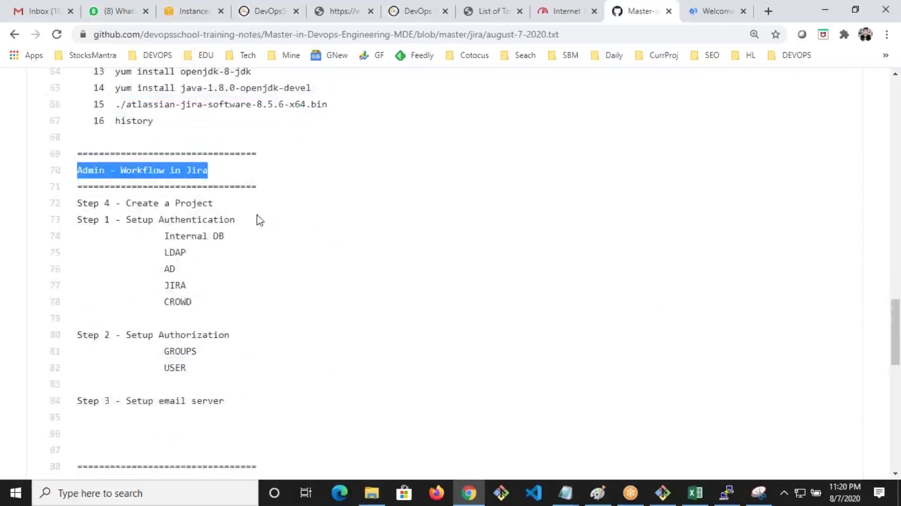
{"action": "left_click_drag", "start_coordinate": [104, 153], "coordinate": [224, 402]}
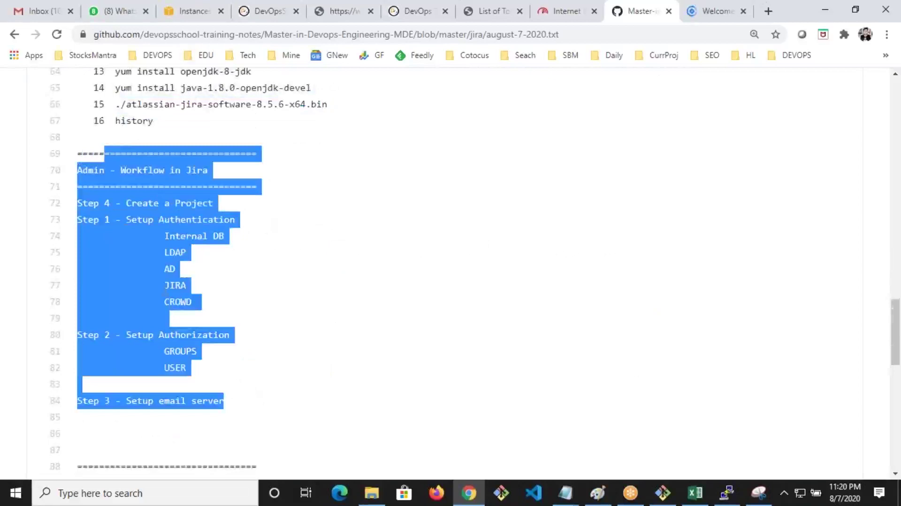
{"action": "left_click", "coordinate": [204, 293]}
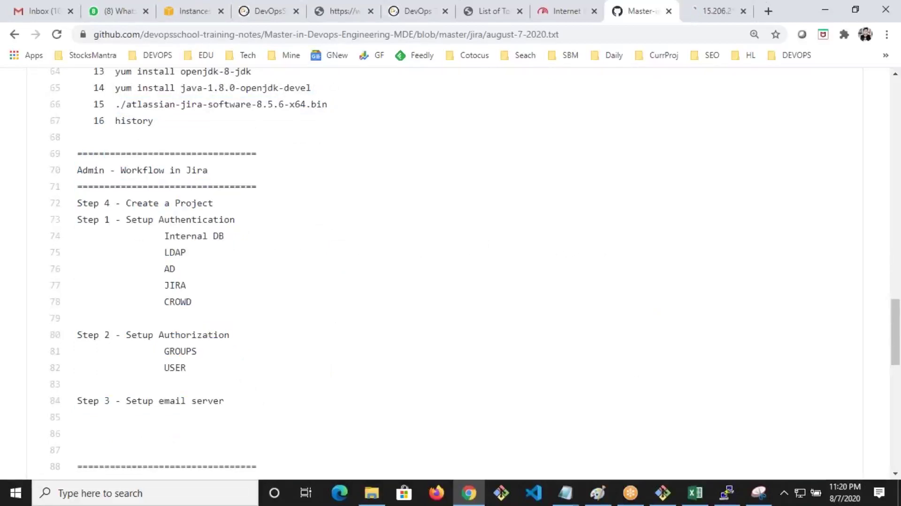
{"action": "left_click_drag", "start_coordinate": [117, 202], "coordinate": [213, 204]}
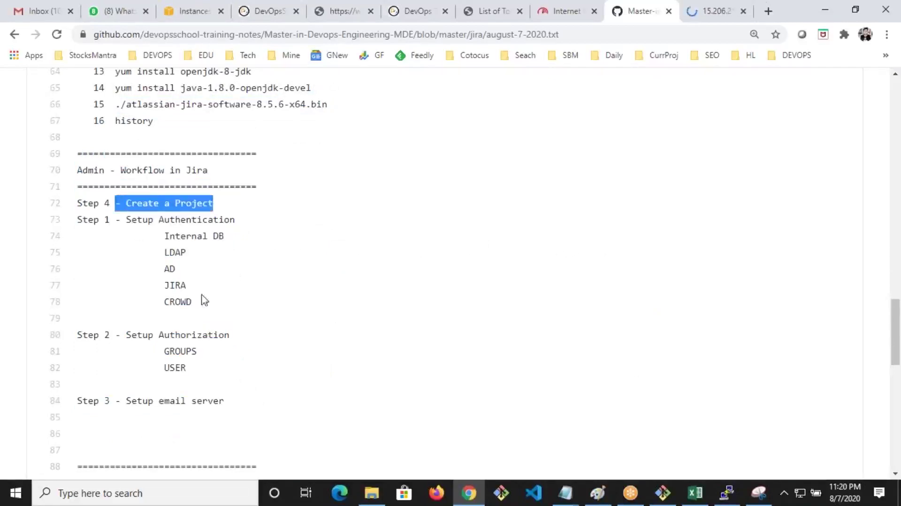
{"action": "left_click_drag", "start_coordinate": [192, 305], "coordinate": [72, 228]}
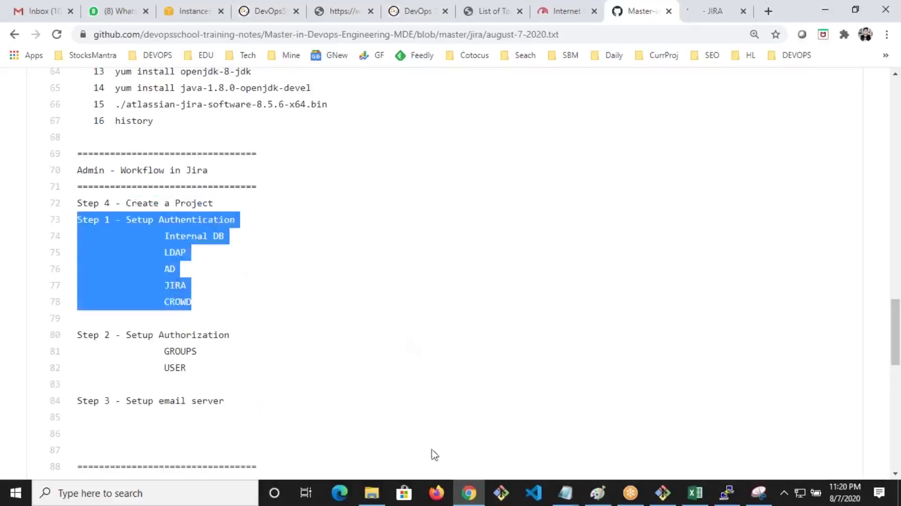
Show the annotated capture, then highlight the Internal DB and LDAP authentication options
{"action": "left_click", "coordinate": [468, 493]}
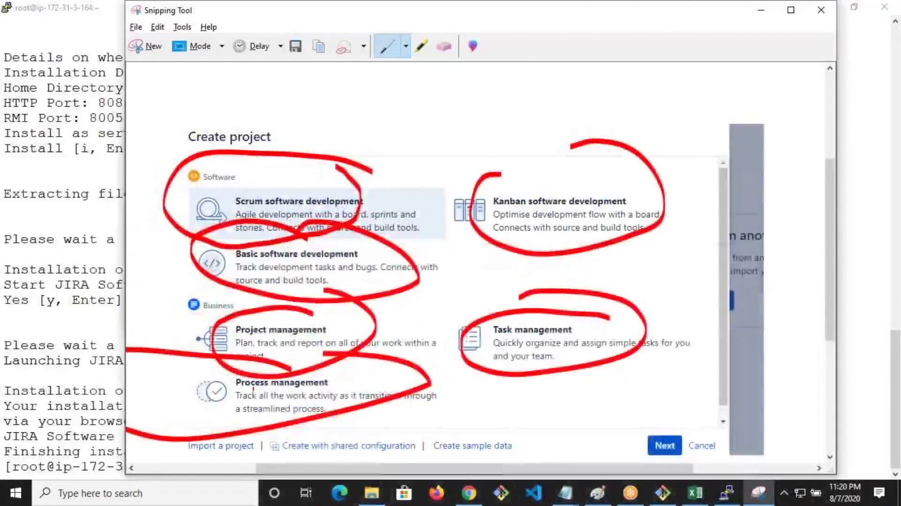
{"action": "key", "text": "alt+Tab"}
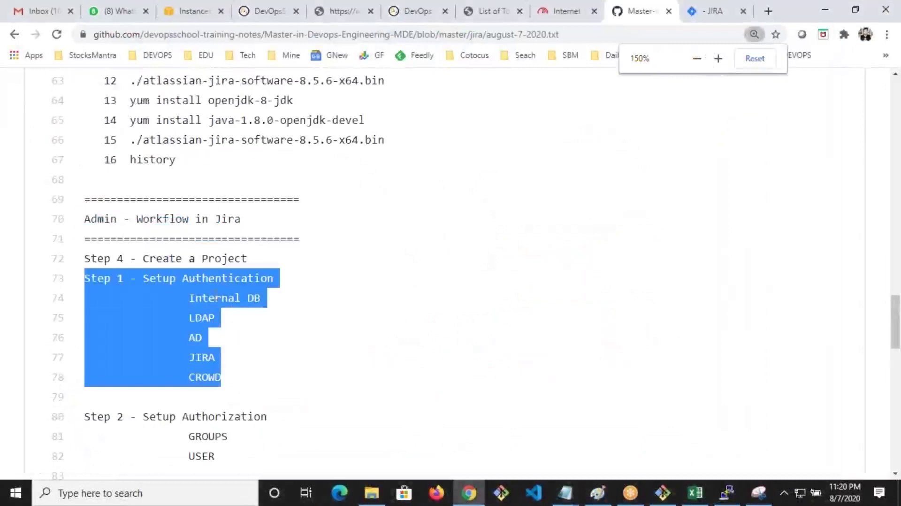
{"action": "scroll", "coordinate": [188, 211], "scroll_direction": "down", "scroll_amount": 3}
{"action": "left_click", "coordinate": [187, 147]}
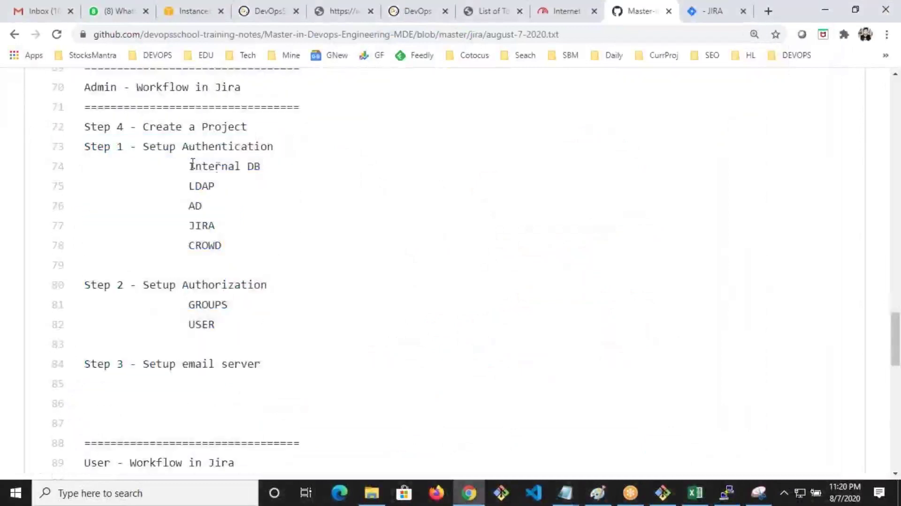
{"action": "left_click_drag", "start_coordinate": [189, 166], "coordinate": [270, 175]}
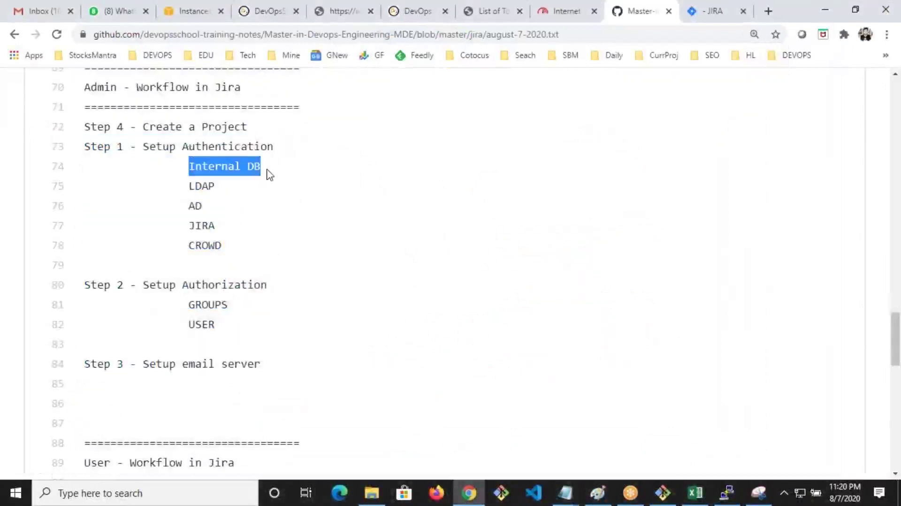
{"action": "left_click_drag", "start_coordinate": [207, 188], "coordinate": [171, 174]}
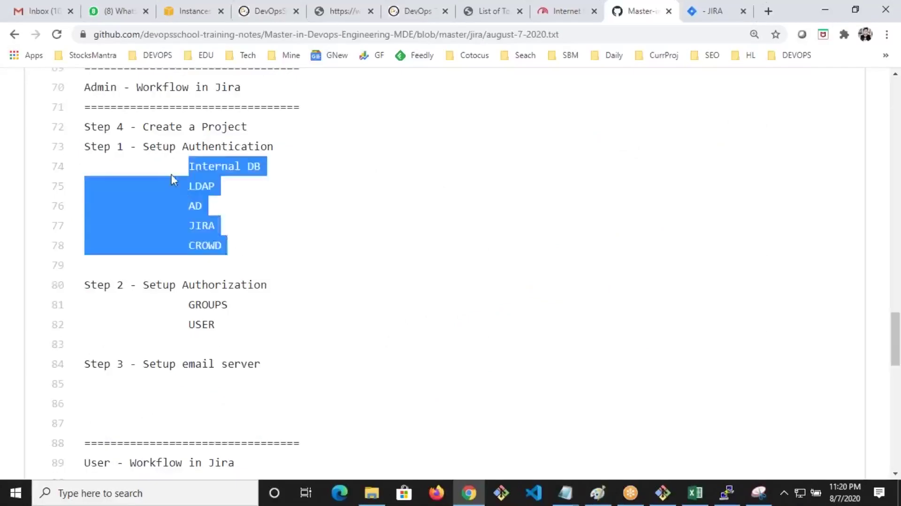
{"action": "left_click_drag", "start_coordinate": [156, 143], "coordinate": [180, 155]}
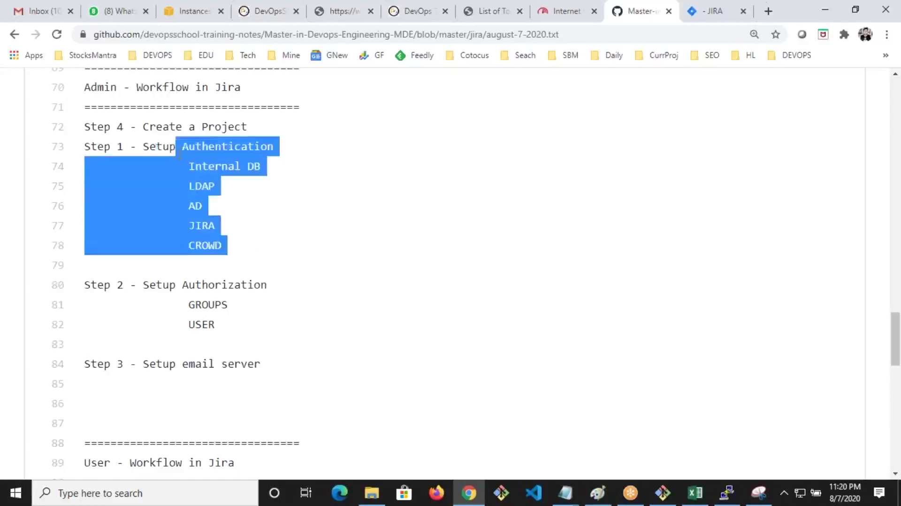
{"action": "left_click_drag", "start_coordinate": [276, 184], "coordinate": [185, 171]}
Highlight LDAP, then the JIRA and CROWD lines, and return to the Jira tab
{"action": "left_click", "coordinate": [217, 200]}
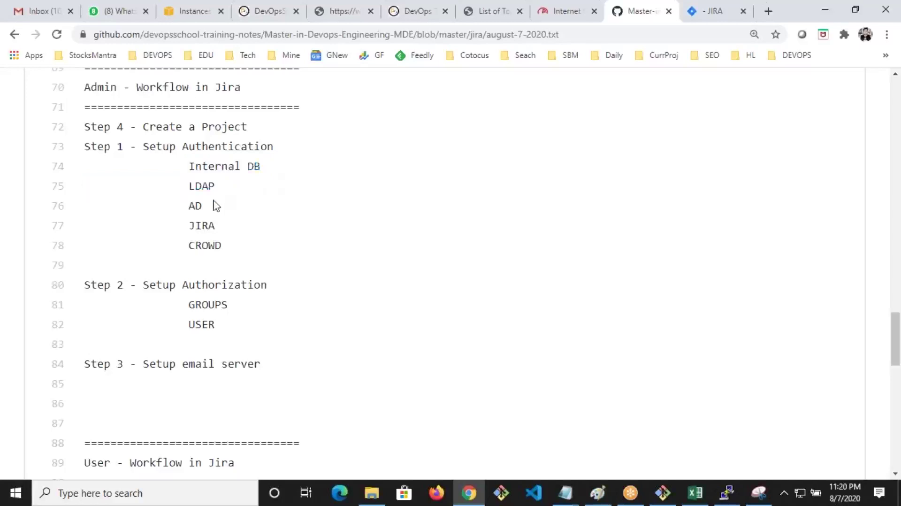
{"action": "double_click", "coordinate": [211, 186]}
{"action": "left_click", "coordinate": [207, 209]}
{"action": "left_click_drag", "start_coordinate": [86, 218], "coordinate": [228, 249]}
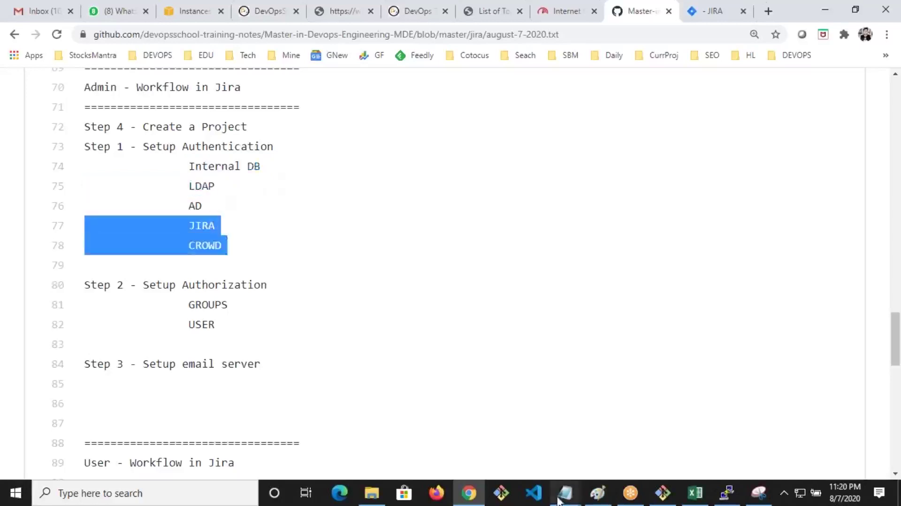
{"action": "left_click", "coordinate": [465, 492]}
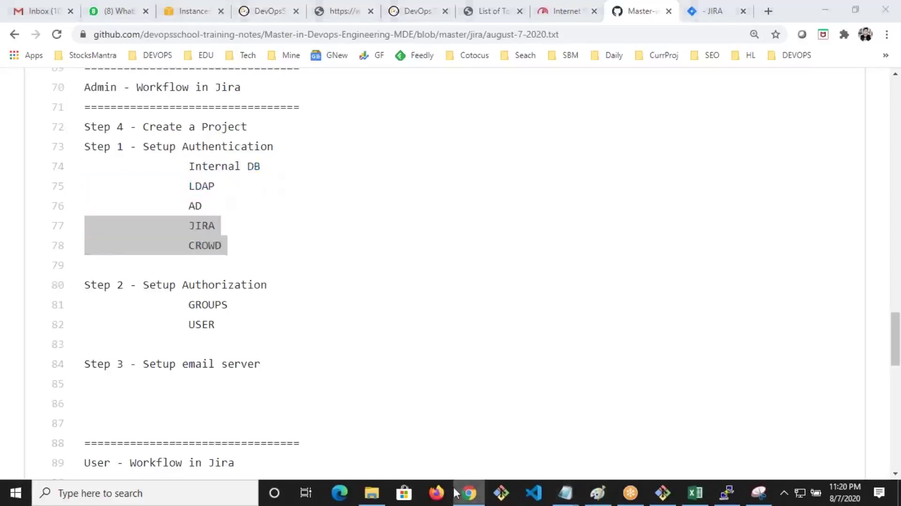
{"action": "left_click", "coordinate": [692, 12]}
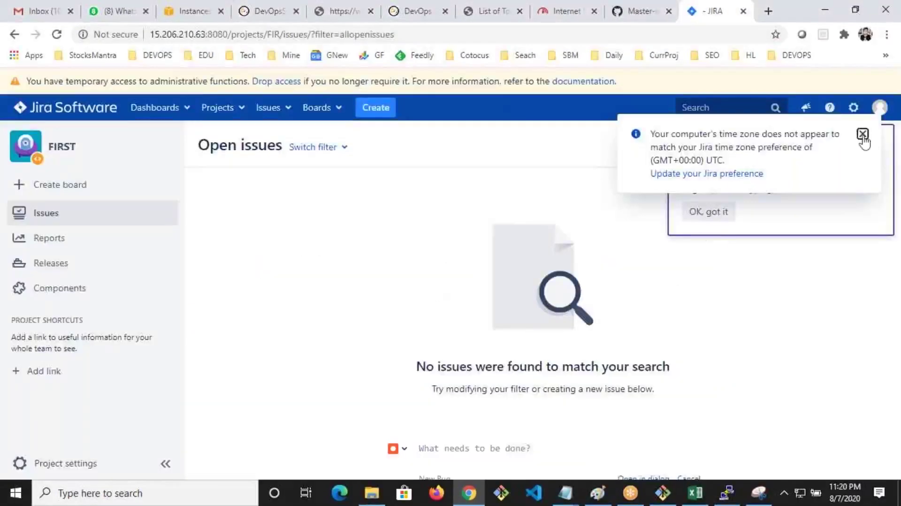
Dismiss the time-zone notice, snip and red-circle the page header, then choose User management from the admin menu
{"action": "left_click", "coordinate": [862, 135]}
{"action": "left_click", "coordinate": [759, 493]}
{"action": "left_click", "coordinate": [135, 51]}
{"action": "left_click_drag", "start_coordinate": [448, 28], "coordinate": [865, 220]}
{"action": "mouse_move", "coordinate": [777, 151]}
{"action": "left_mouse_down"}
{"action": "mouse_move", "coordinate": [775, 172]}
{"action": "mouse_move", "coordinate": [808, 233]}
{"action": "mouse_move", "coordinate": [792, 160]}
{"action": "mouse_move", "coordinate": [814, 230]}
{"action": "mouse_move", "coordinate": [792, 186]}
{"action": "mouse_move", "coordinate": [824, 194]}
{"action": "mouse_move", "coordinate": [819, 227]}
{"action": "mouse_move", "coordinate": [838, 195]}
{"action": "left_mouse_up"}
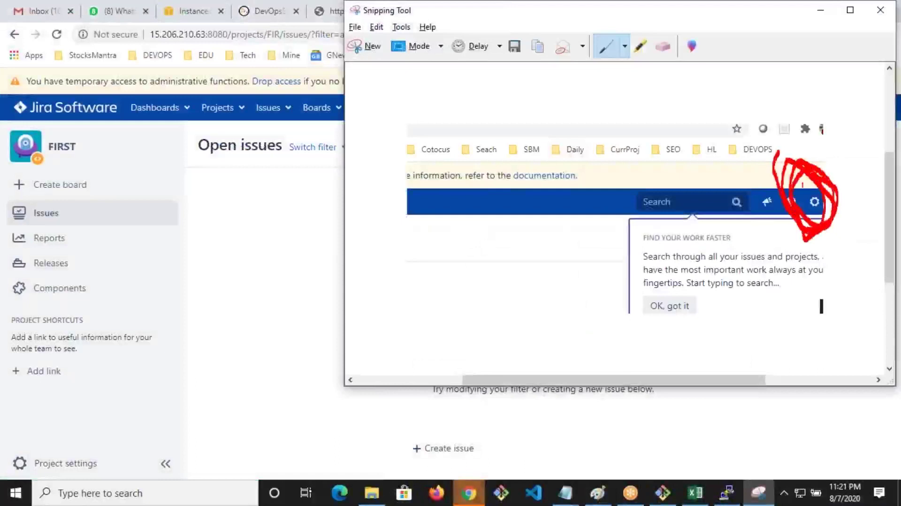
{"action": "left_click", "coordinate": [299, 197]}
{"action": "left_click", "coordinate": [854, 107]}
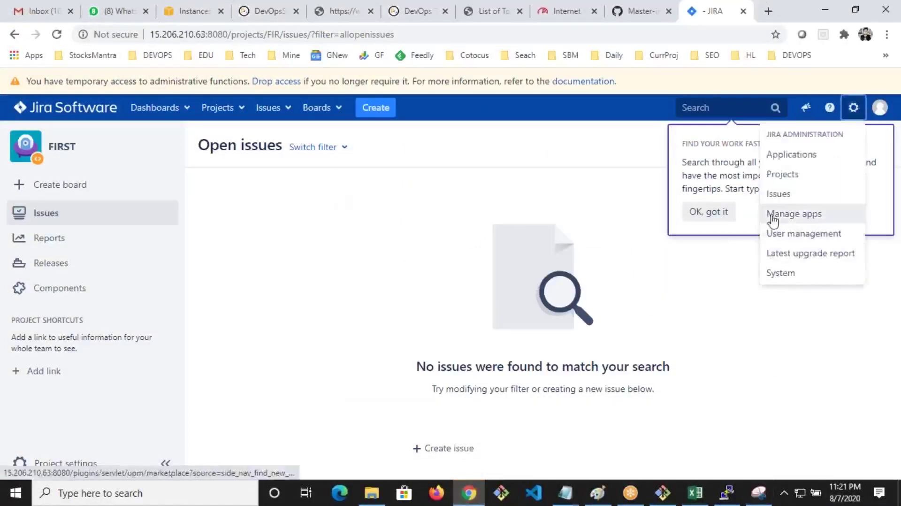
{"action": "left_click", "coordinate": [786, 233]}
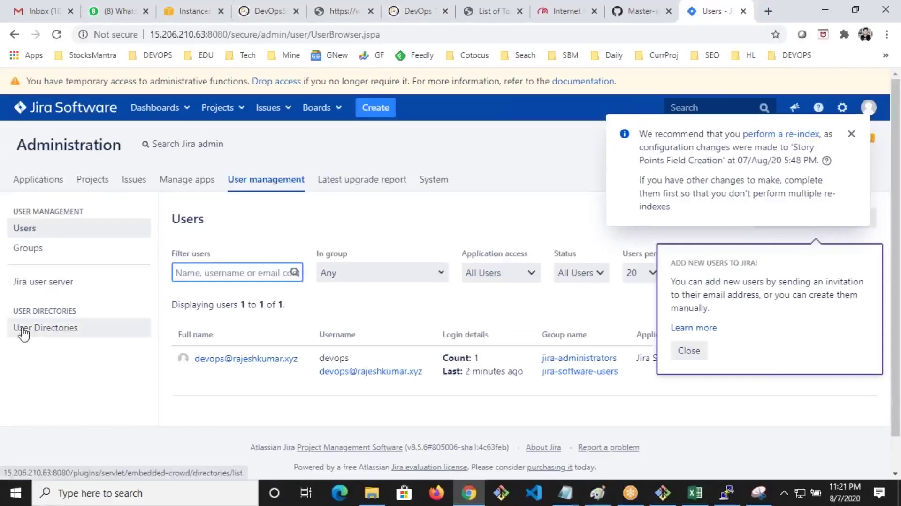
Open User Directories and start Add Directory, cancelling a new snip along the way
{"action": "scroll", "coordinate": [24, 334], "scroll_direction": "down", "scroll_amount": 1}
{"action": "left_click", "coordinate": [31, 296]}
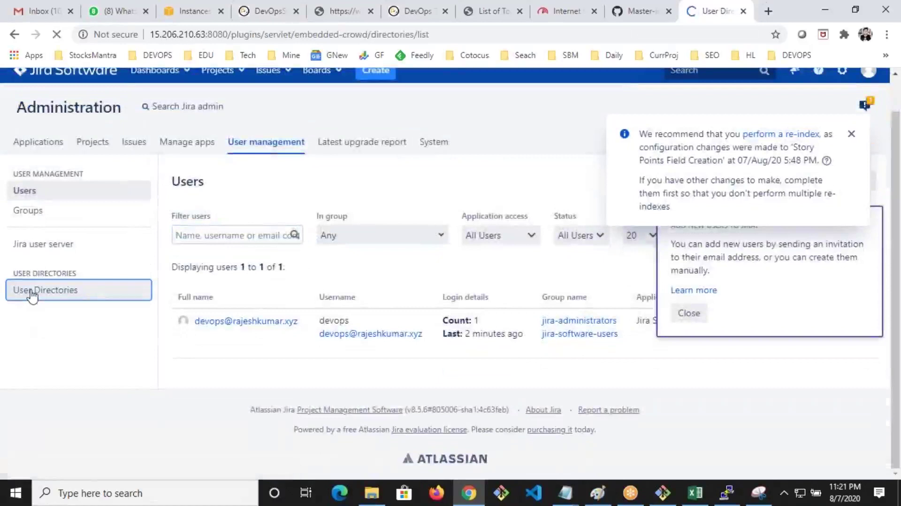
{"action": "scroll", "coordinate": [225, 274], "scroll_direction": "down", "scroll_amount": 2}
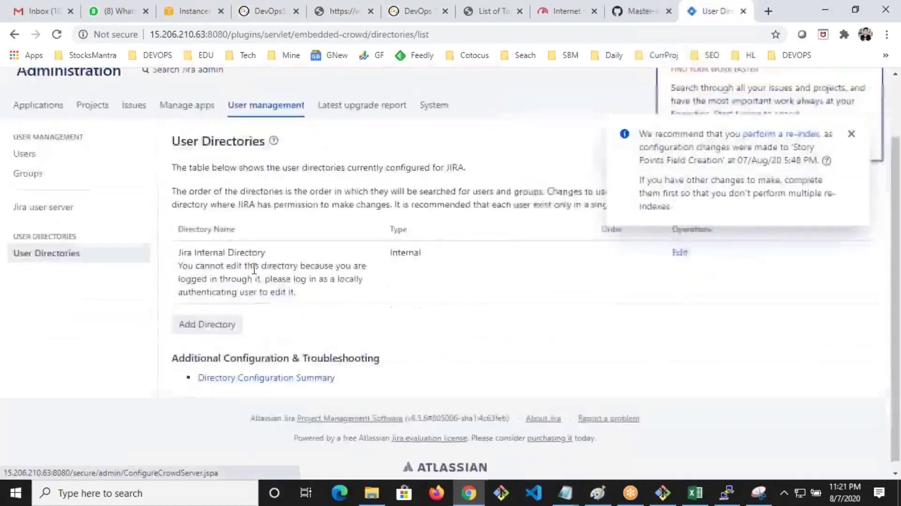
{"action": "left_click", "coordinate": [202, 316]}
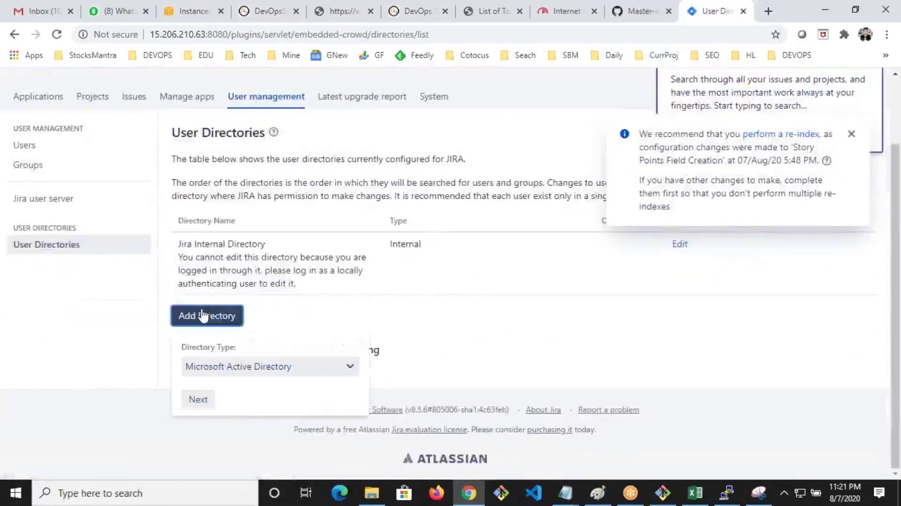
{"action": "left_click", "coordinate": [276, 367]}
{"action": "left_click", "coordinate": [759, 493]}
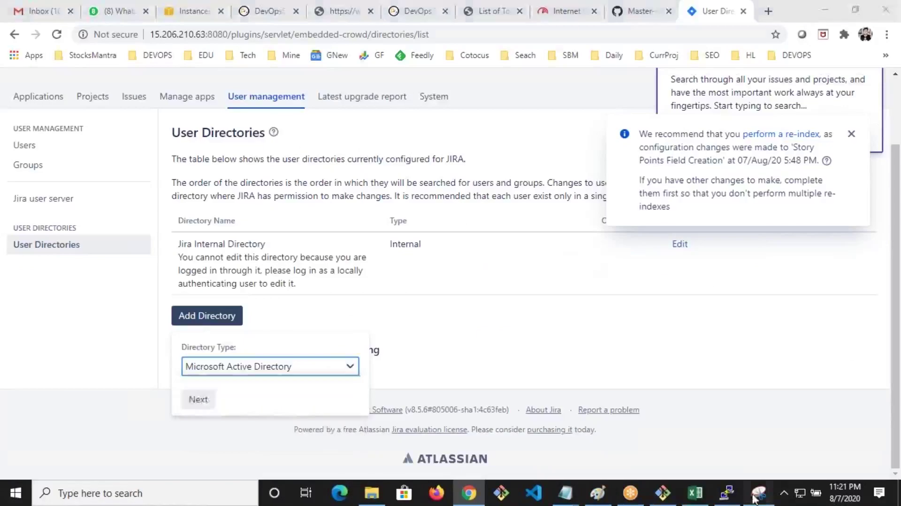
{"action": "left_click", "coordinate": [363, 53]}
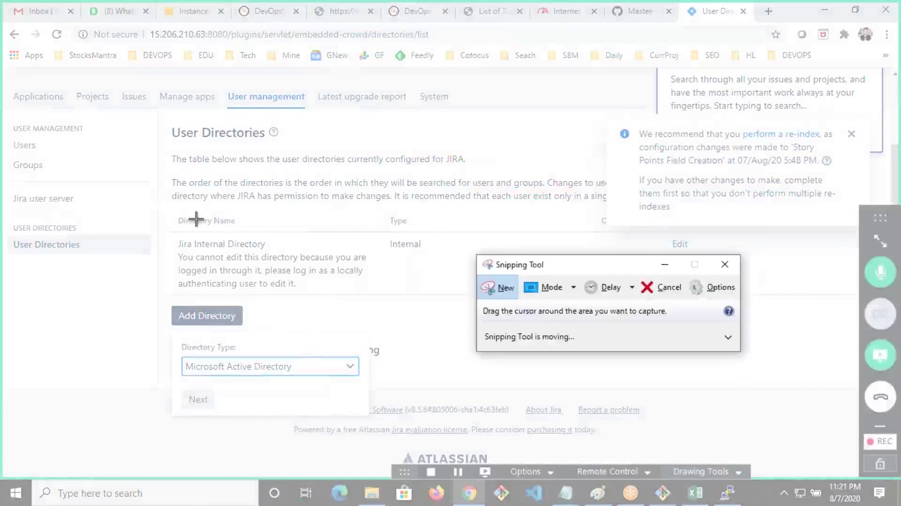
{"action": "key", "text": "Escape"}
Try the LDAP, Internal with LDAP Authentication and Atlassian Crowd directory types
{"action": "left_click", "coordinate": [215, 367]}
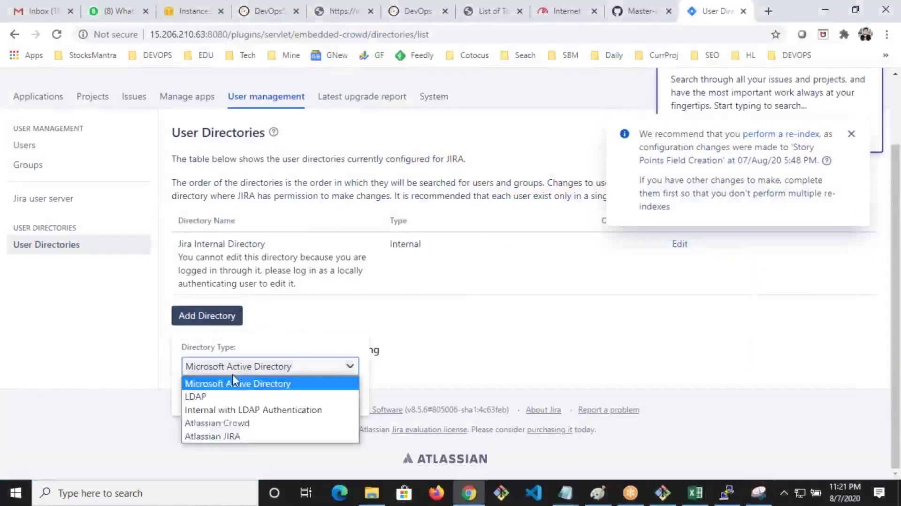
{"action": "left_click", "coordinate": [223, 398]}
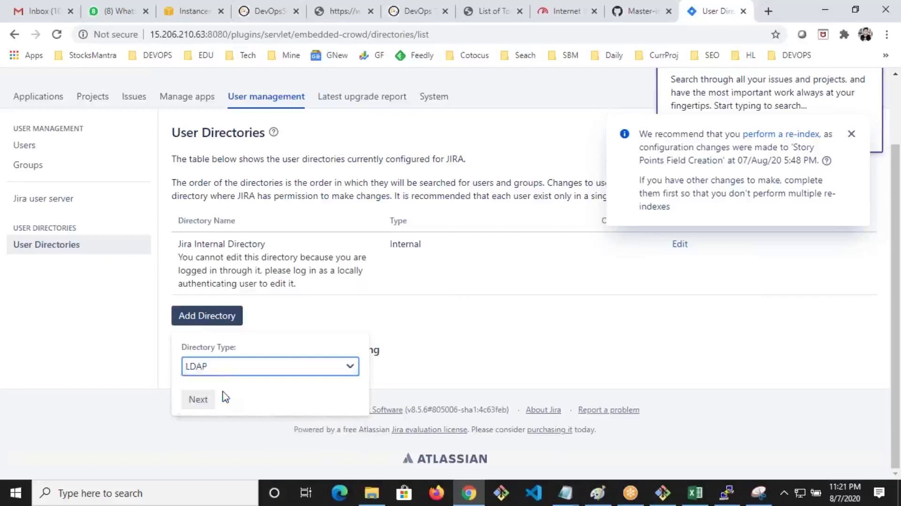
{"action": "left_click", "coordinate": [228, 371]}
{"action": "left_click", "coordinate": [218, 411]}
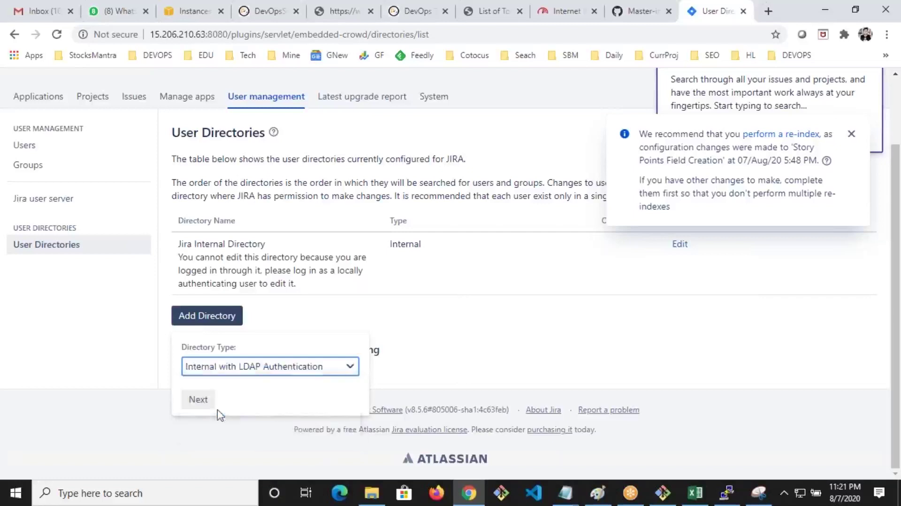
{"action": "left_click", "coordinate": [214, 372]}
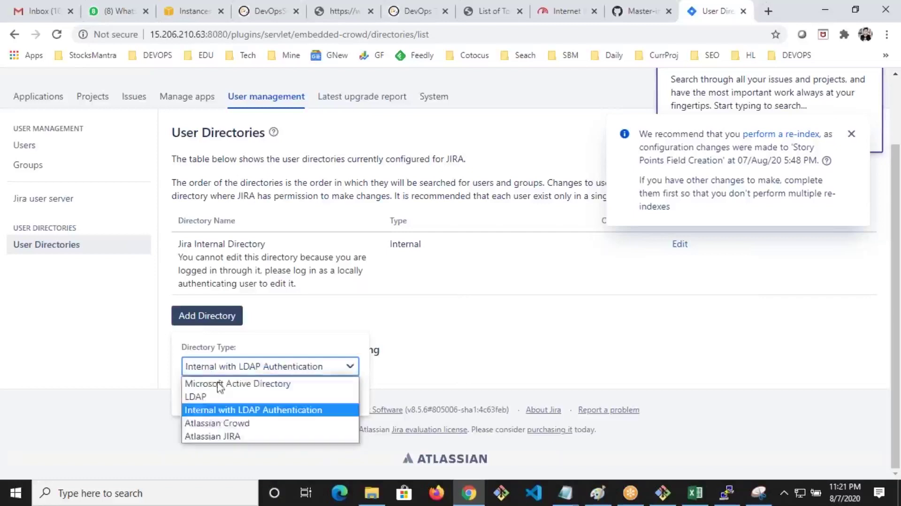
{"action": "left_click", "coordinate": [219, 424]}
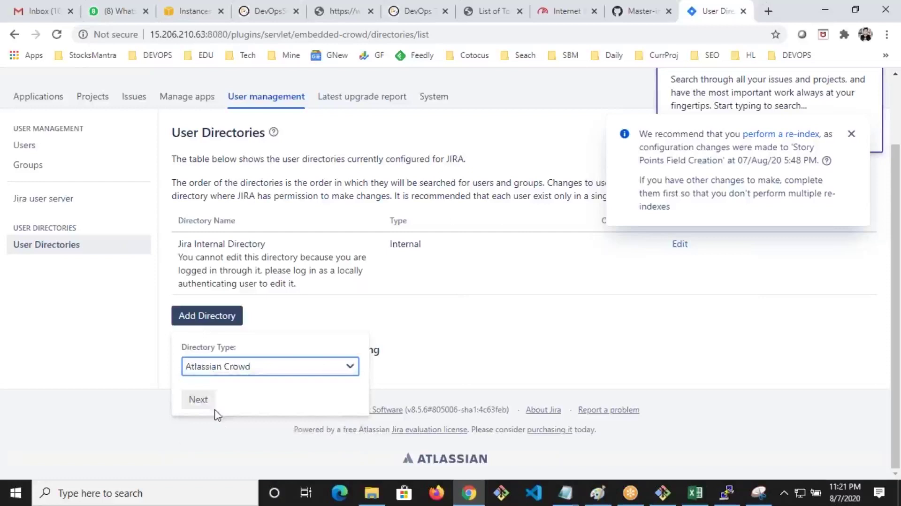
{"action": "left_click", "coordinate": [204, 373]}
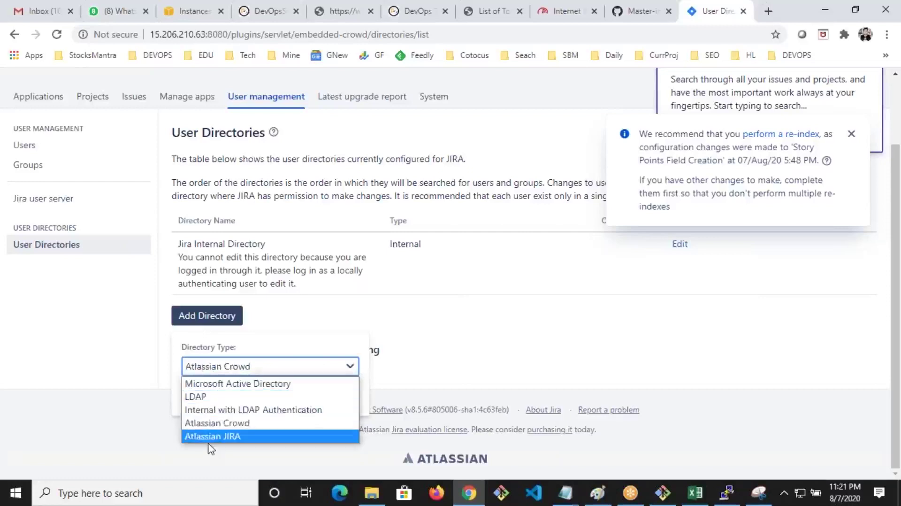
{"action": "left_click", "coordinate": [243, 423]}
Close the add-directory popup, highlight Jira Internal Directory and dismiss the re-index notice
{"action": "left_click", "coordinate": [253, 262]}
{"action": "left_click_drag", "start_coordinate": [264, 244], "coordinate": [181, 244]}
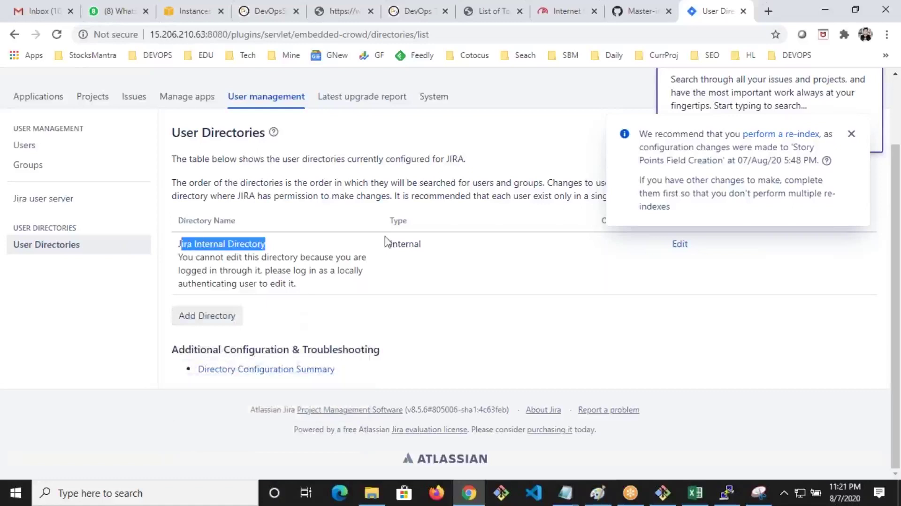
{"action": "left_click", "coordinate": [852, 137]}
{"action": "scroll", "coordinate": [797, 185], "scroll_direction": "up", "scroll_amount": 2}
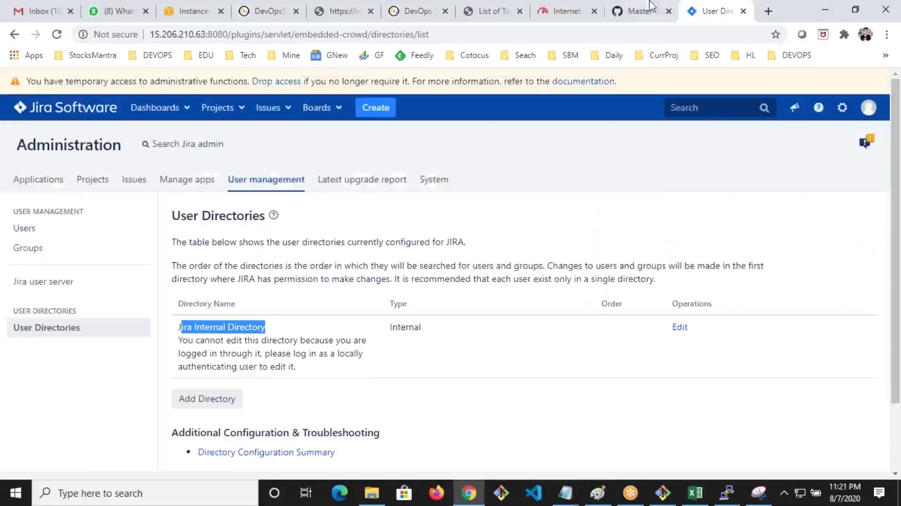
Highlight the authentication lines and the GROUPS and USER authorization steps, then open Jira's Groups page
{"action": "left_click", "coordinate": [625, 19]}
{"action": "left_click_drag", "start_coordinate": [207, 205], "coordinate": [136, 166]}
{"action": "left_click_drag", "start_coordinate": [141, 284], "coordinate": [224, 328]}
{"action": "left_click", "coordinate": [227, 331]}
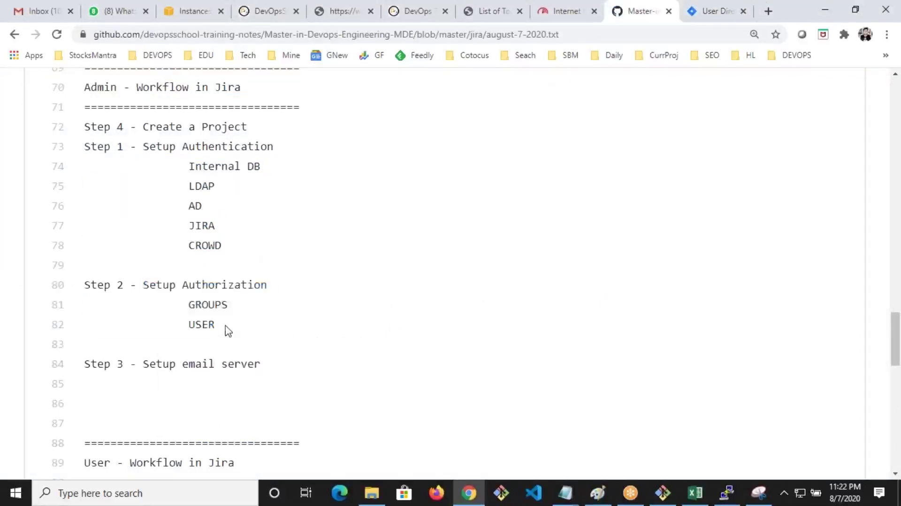
{"action": "left_click_drag", "start_coordinate": [224, 230], "coordinate": [137, 166]}
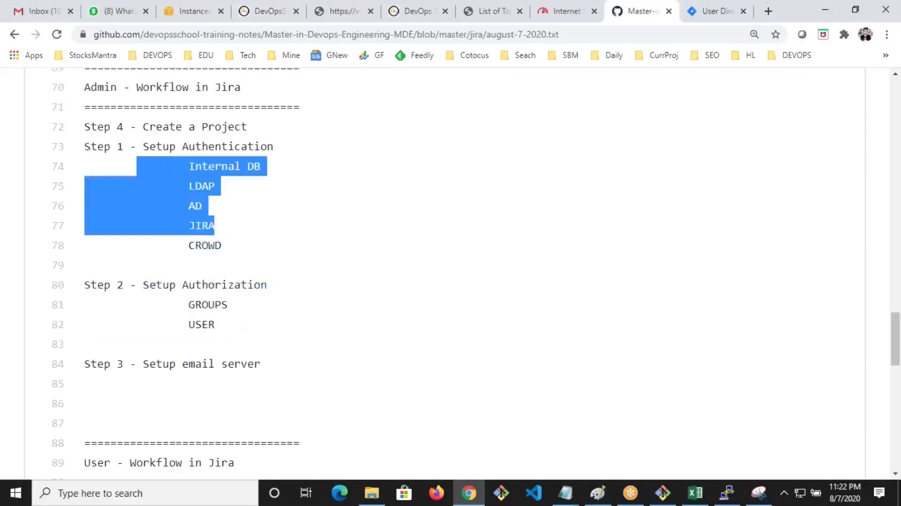
{"action": "left_click_drag", "start_coordinate": [223, 326], "coordinate": [250, 304]}
{"action": "left_click", "coordinate": [234, 346]}
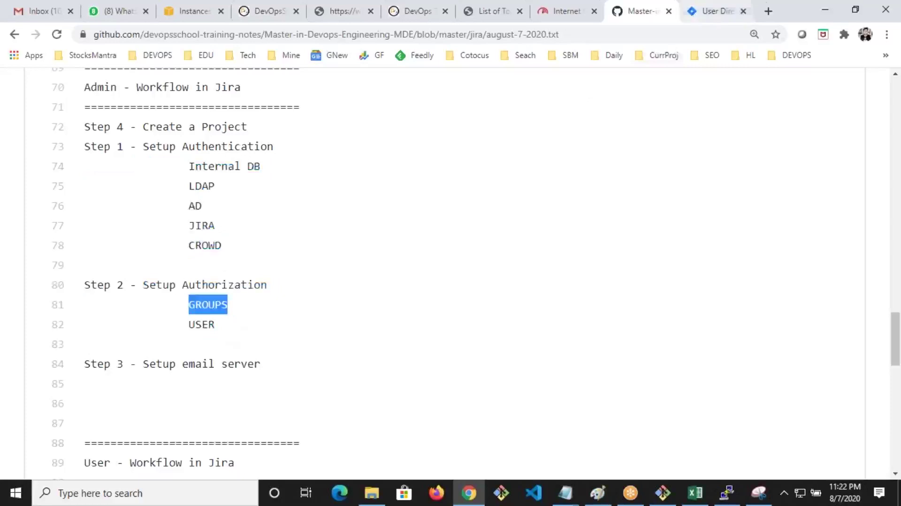
{"action": "left_click", "coordinate": [717, 11]}
{"action": "left_click", "coordinate": [26, 255]}
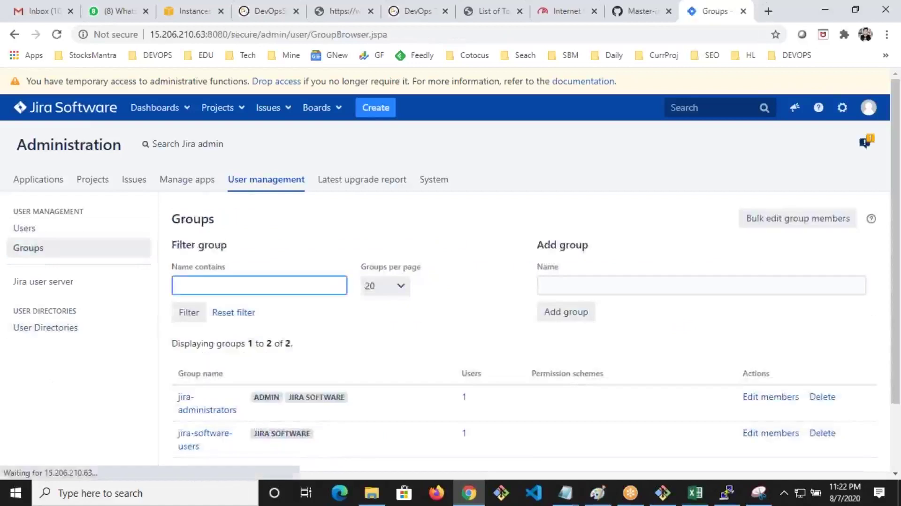
Create a new group named dev, point it out in the list, then open System settings
{"action": "left_click", "coordinate": [611, 285]}
{"action": "type", "text": "dev"}
{"action": "left_click", "coordinate": [576, 314]}
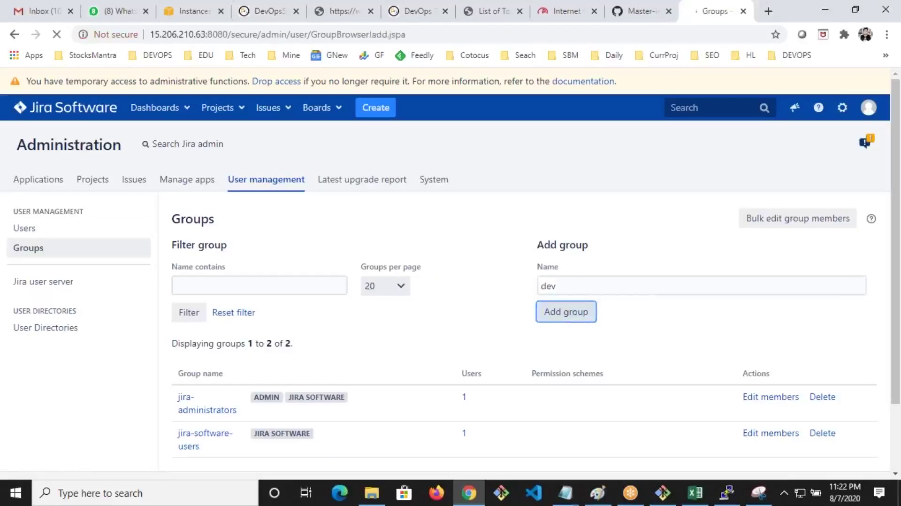
{"action": "scroll", "coordinate": [316, 283], "scroll_direction": "down", "scroll_amount": 3}
{"action": "left_click_drag", "start_coordinate": [202, 291], "coordinate": [181, 288]}
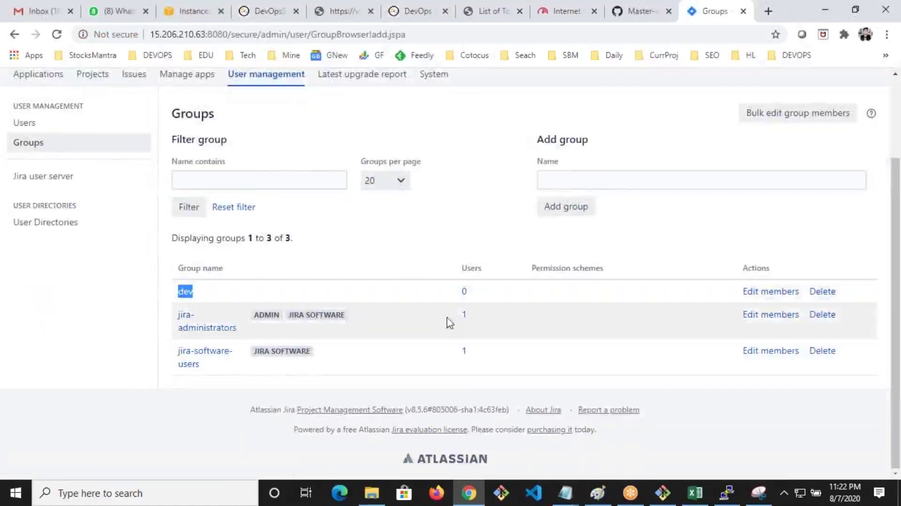
{"action": "left_click_drag", "start_coordinate": [188, 291], "coordinate": [183, 287]}
{"action": "scroll", "coordinate": [312, 291], "scroll_direction": "up", "scroll_amount": 3}
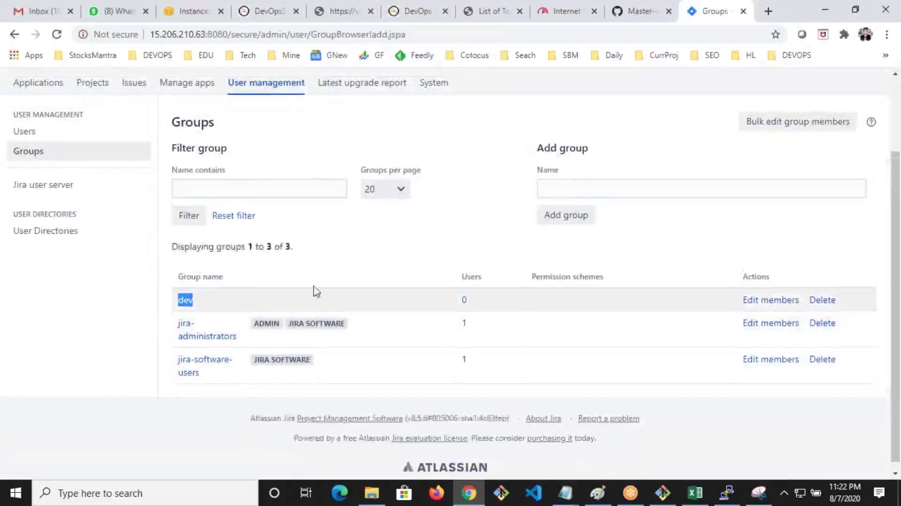
{"action": "left_click", "coordinate": [434, 179]}
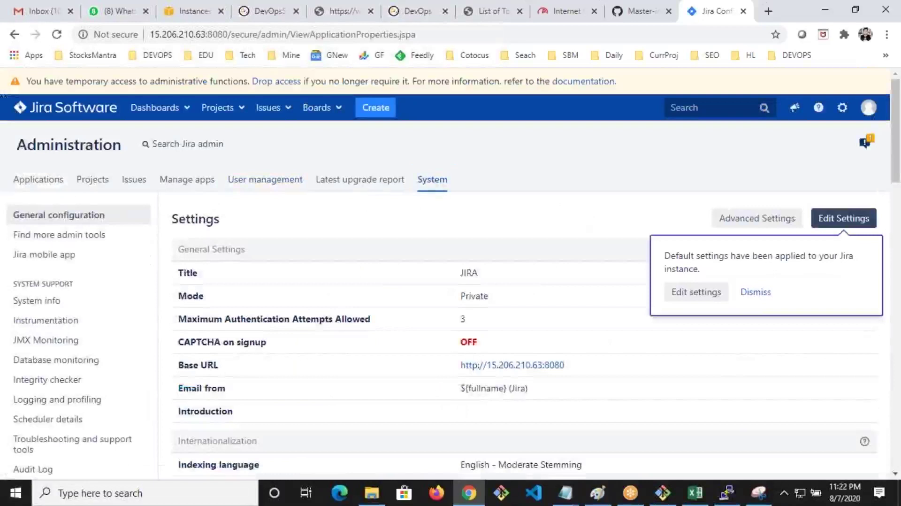
Open the Global permissions page and scroll through the Jira Permissions table
{"action": "scroll", "coordinate": [52, 256], "scroll_direction": "down", "scroll_amount": 5}
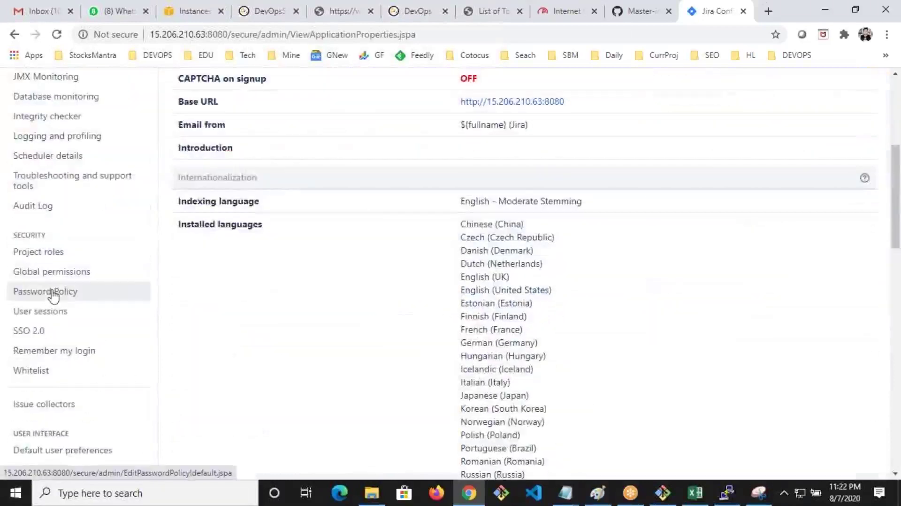
{"action": "left_click", "coordinate": [45, 280]}
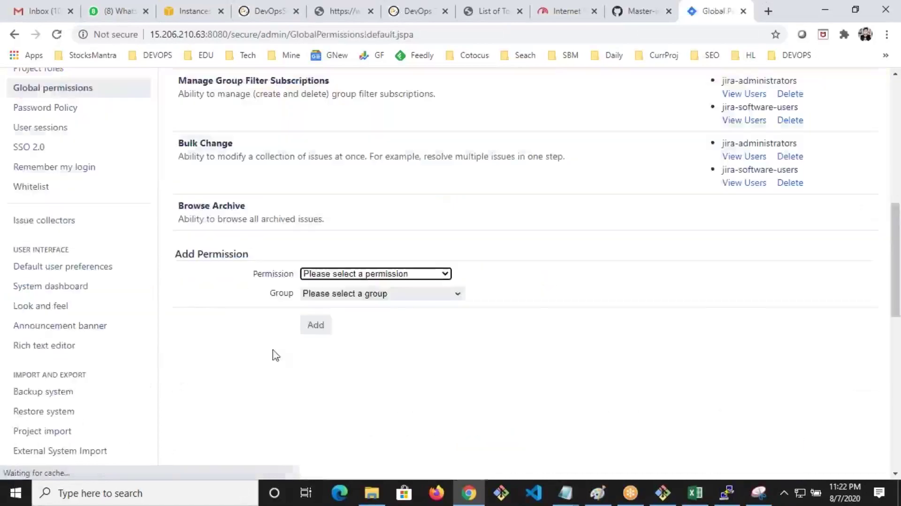
{"action": "scroll", "coordinate": [237, 355], "scroll_direction": "up", "scroll_amount": 10}
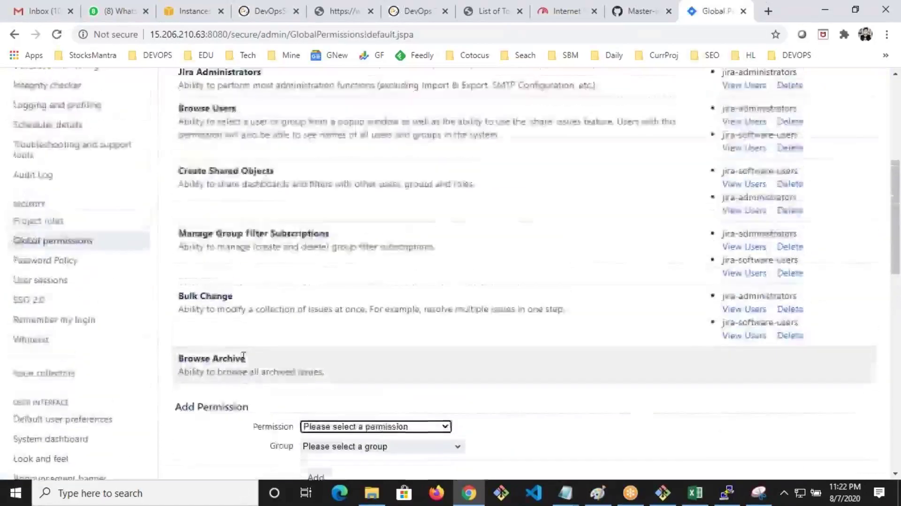
{"action": "scroll", "coordinate": [248, 317], "scroll_direction": "down", "scroll_amount": 4}
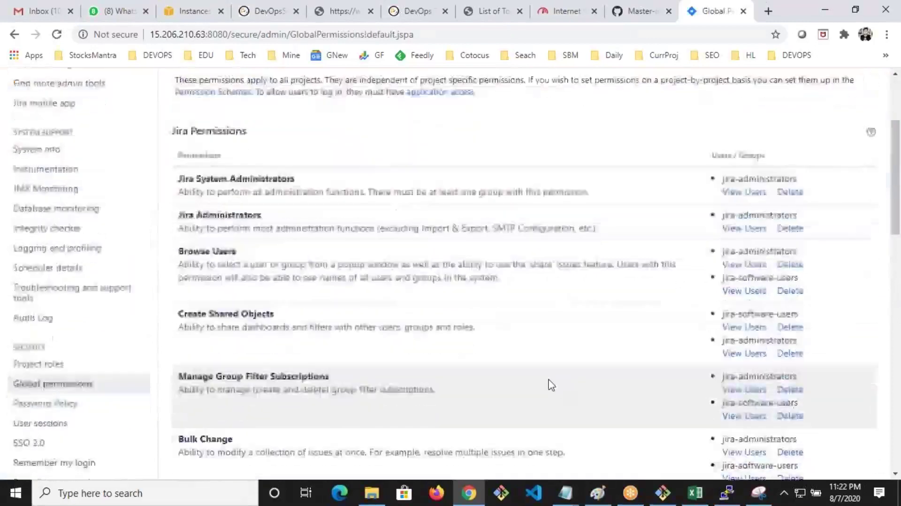
{"action": "scroll", "coordinate": [551, 385], "scroll_direction": "up", "scroll_amount": 2}
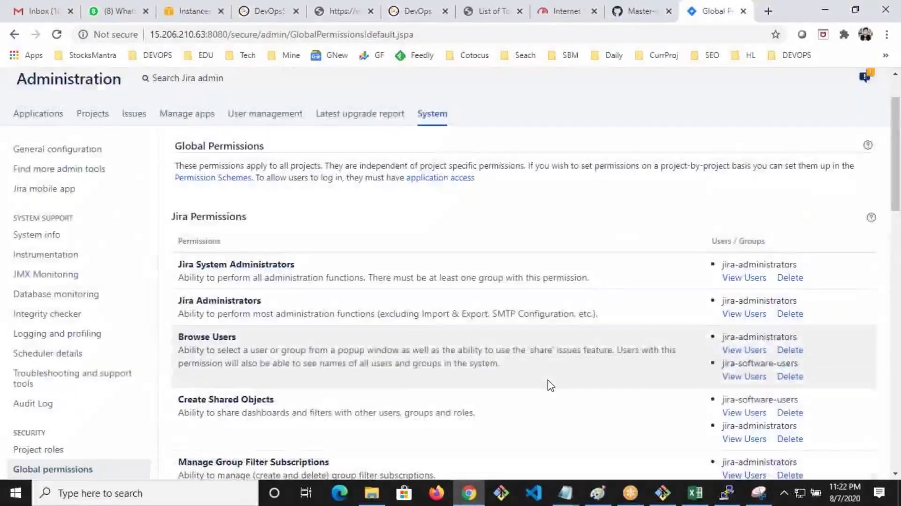
{"action": "scroll", "coordinate": [550, 386], "scroll_direction": "down", "scroll_amount": 2}
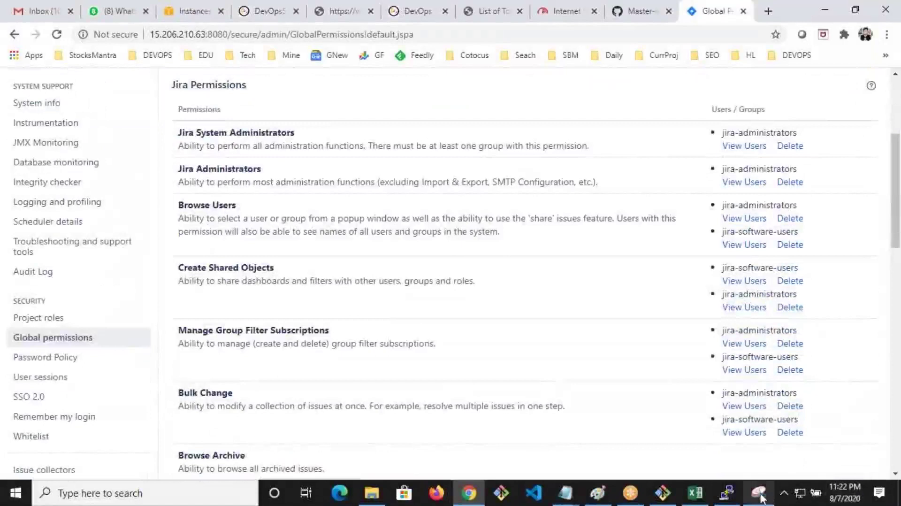
Snip the permissions table, marking Jira System Administrators and Jira Administrators in red
{"action": "left_click", "coordinate": [759, 493]}
{"action": "left_click", "coordinate": [497, 288]}
{"action": "mouse_move", "coordinate": [164, 82]}
{"action": "left_mouse_down"}
{"action": "mouse_move", "coordinate": [384, 391]}
{"action": "mouse_move", "coordinate": [860, 457]}
{"action": "left_mouse_up"}
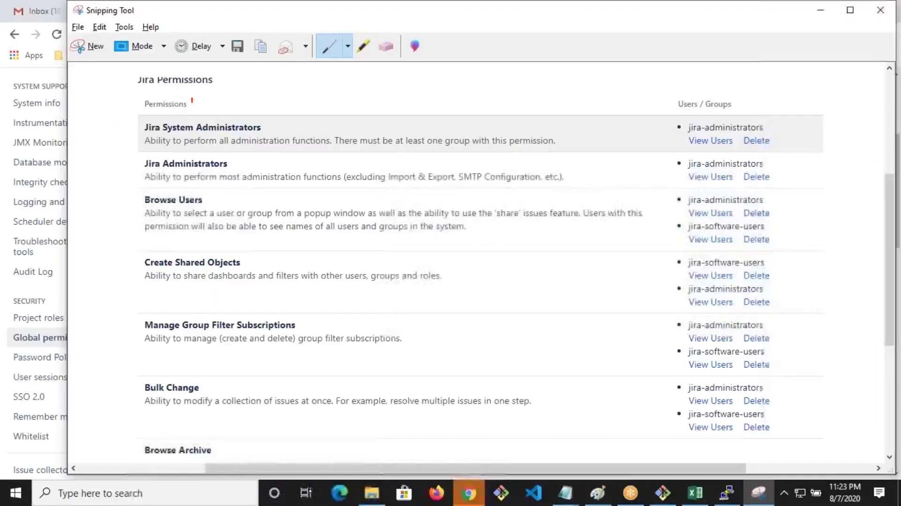
{"action": "left_click_drag", "start_coordinate": [192, 100], "coordinate": [188, 126]}
{"action": "left_click_drag", "start_coordinate": [192, 165], "coordinate": [247, 190]}
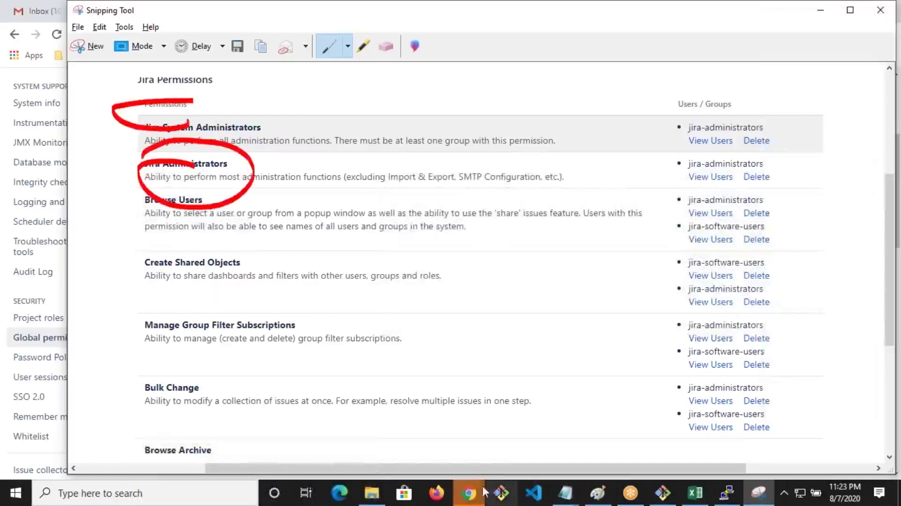
{"action": "left_click", "coordinate": [469, 493]}
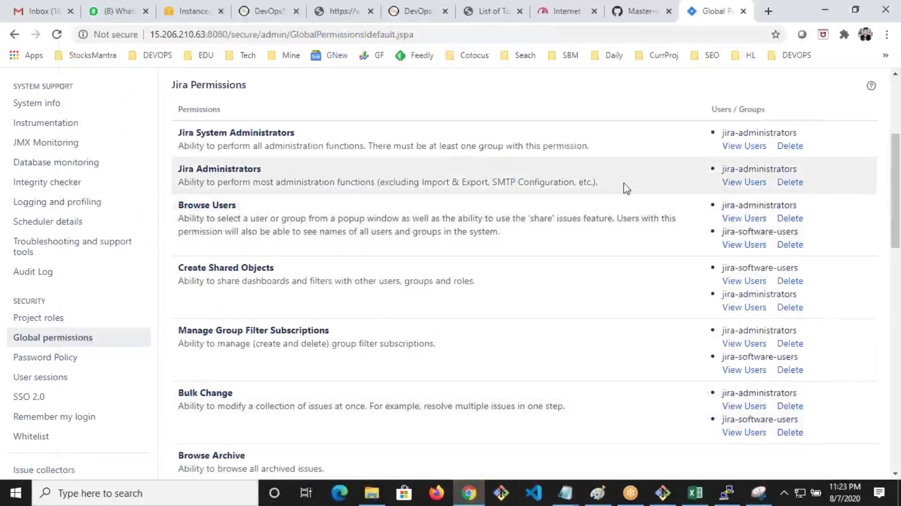
Grant the Jira Administrators global permission to the dev group, then go to User management
{"action": "scroll", "coordinate": [461, 326], "scroll_direction": "down", "scroll_amount": 4}
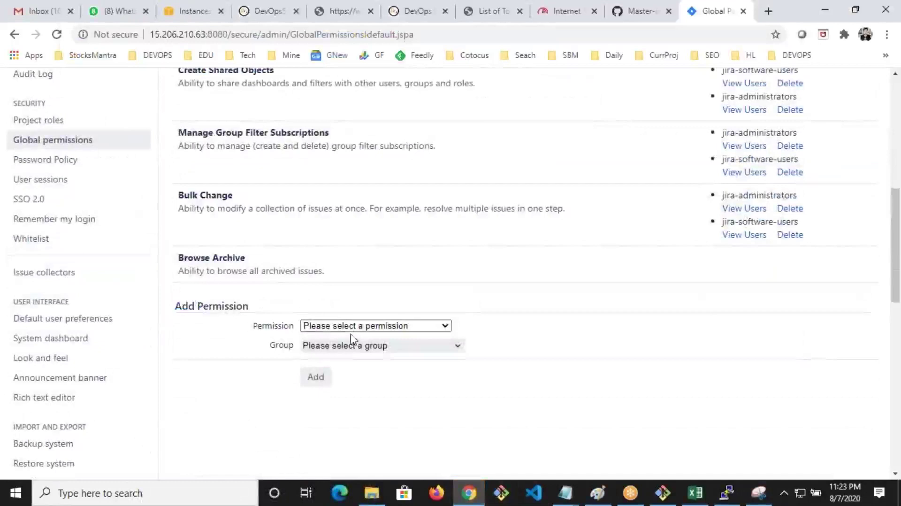
{"action": "left_click", "coordinate": [346, 326]}
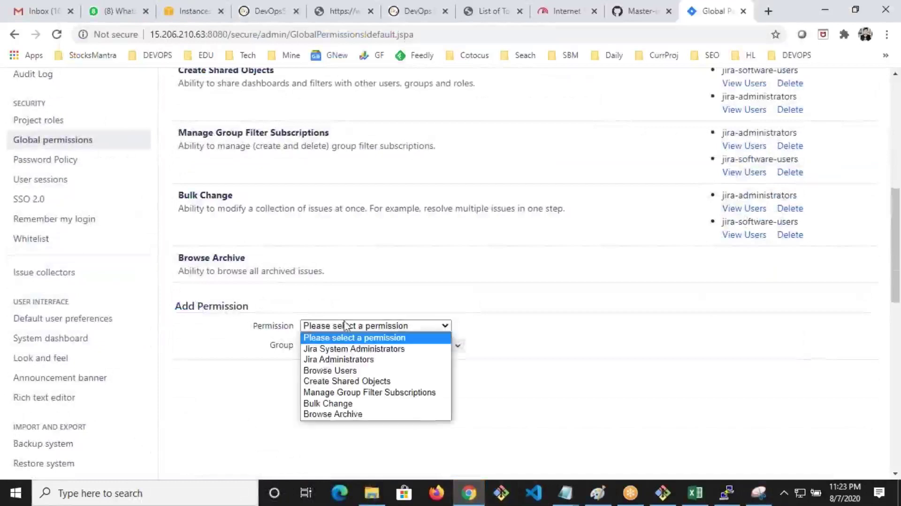
{"action": "left_click", "coordinate": [325, 359]}
{"action": "left_click", "coordinate": [376, 346]}
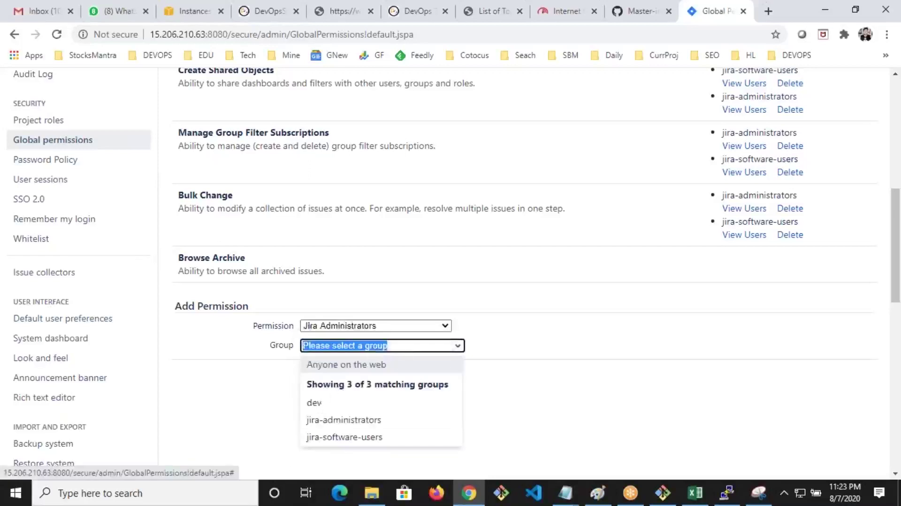
{"action": "left_click", "coordinate": [314, 403]}
{"action": "left_click", "coordinate": [316, 376]}
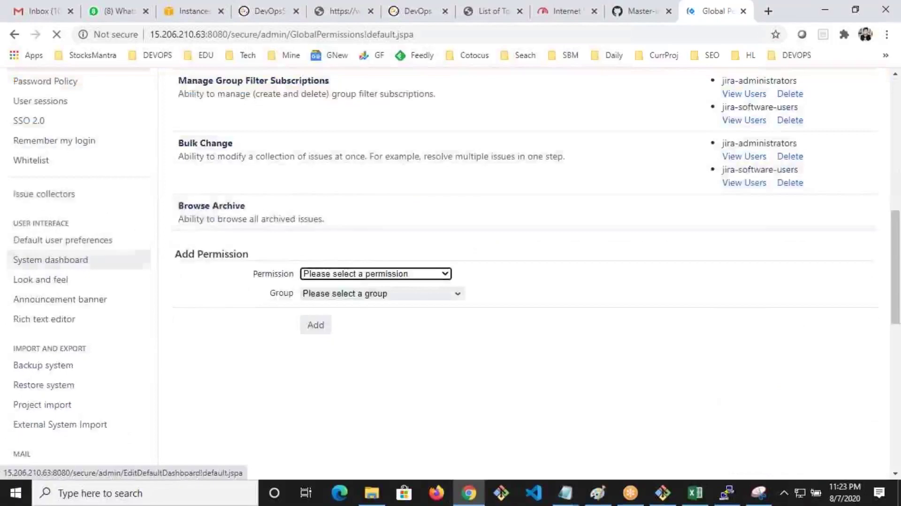
{"action": "scroll", "coordinate": [307, 330], "scroll_direction": "up", "scroll_amount": 7}
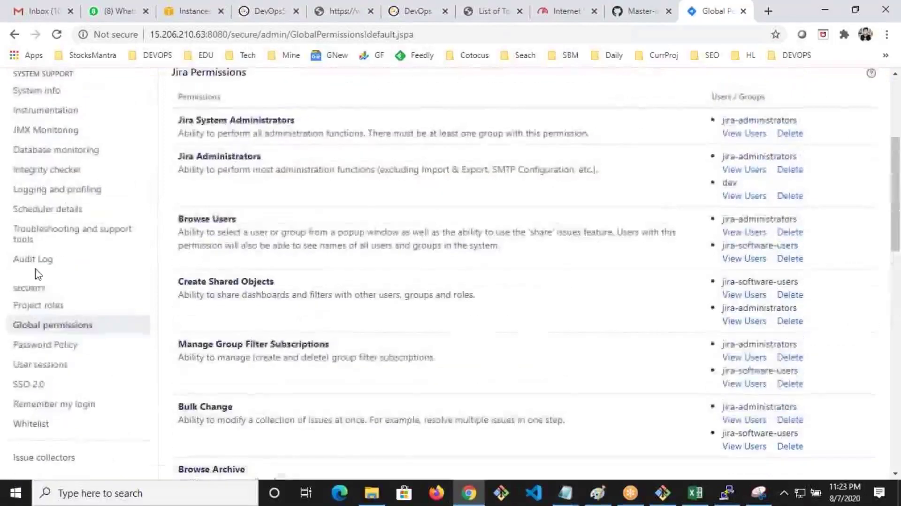
{"action": "scroll", "coordinate": [38, 271], "scroll_direction": "up", "scroll_amount": 3}
{"action": "left_click", "coordinate": [262, 180]}
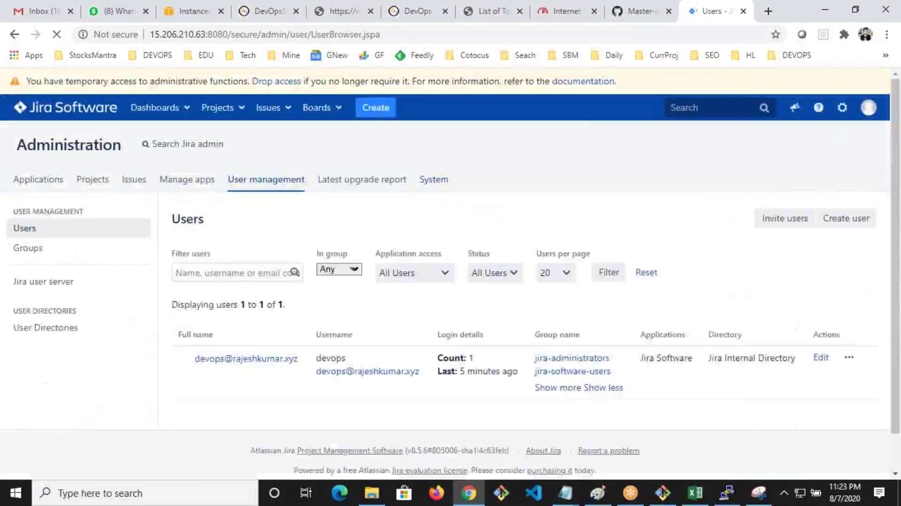
{"action": "left_click", "coordinate": [20, 250]}
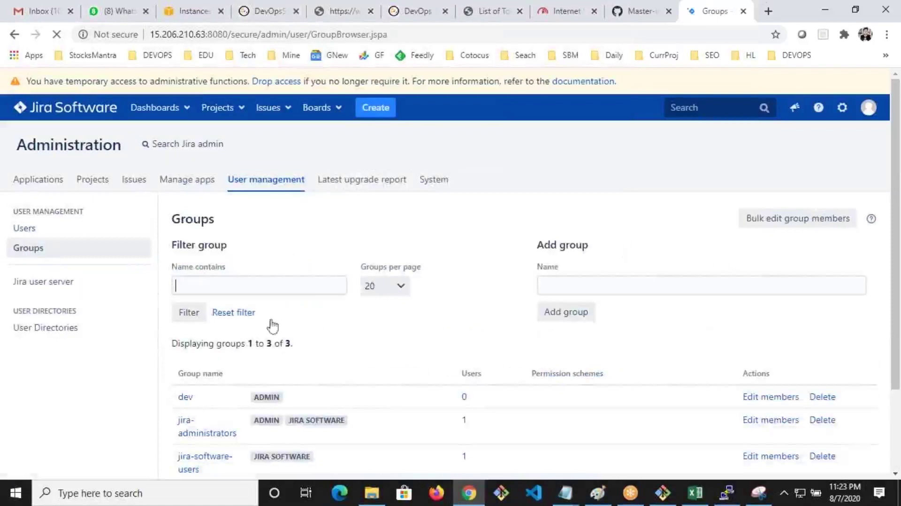
{"action": "scroll", "coordinate": [205, 342], "scroll_direction": "down", "scroll_amount": 1}
{"action": "left_click_drag", "start_coordinate": [319, 338], "coordinate": [254, 334]}
{"action": "left_click_drag", "start_coordinate": [473, 334], "coordinate": [459, 337]}
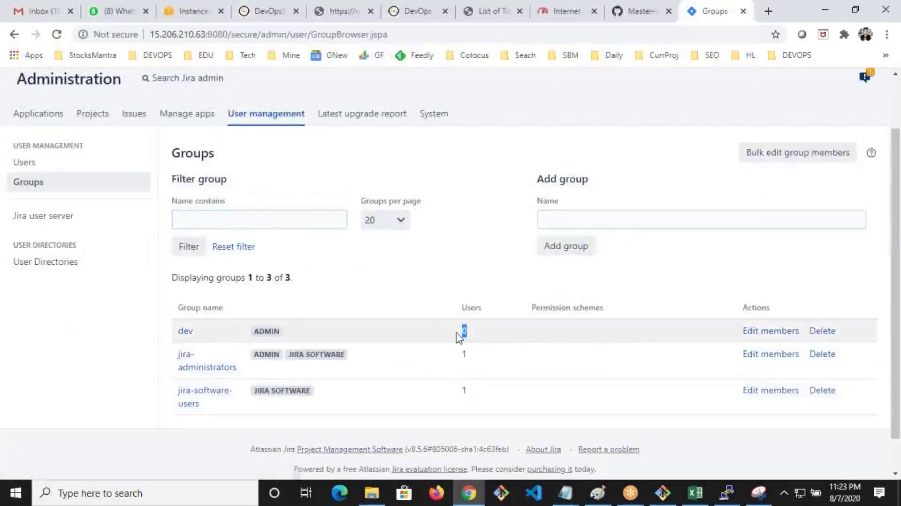
{"action": "left_click", "coordinate": [26, 162]}
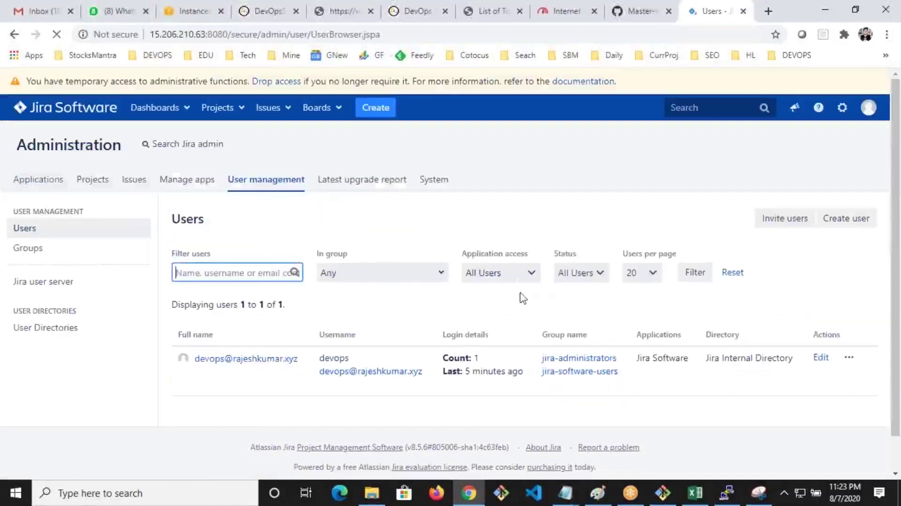
Enter the new user's e-mail, full name, username and password, and create the account
{"action": "left_click", "coordinate": [842, 224]}
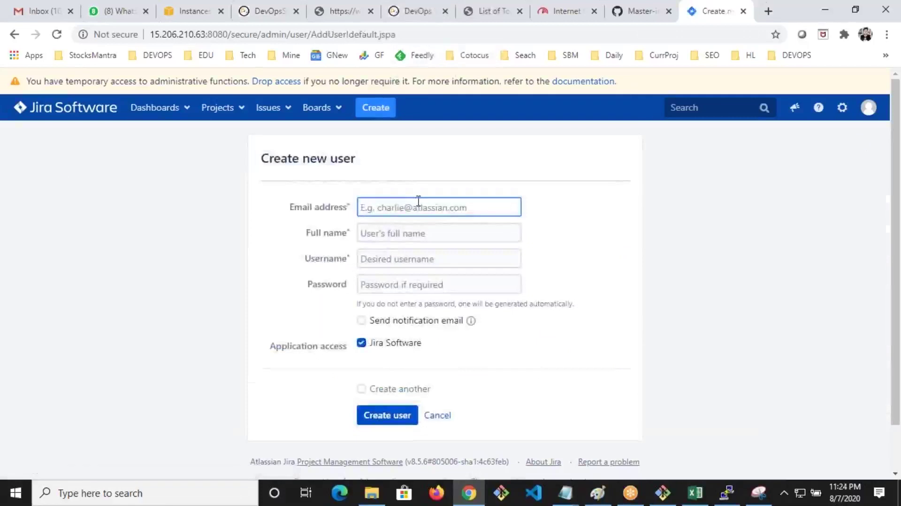
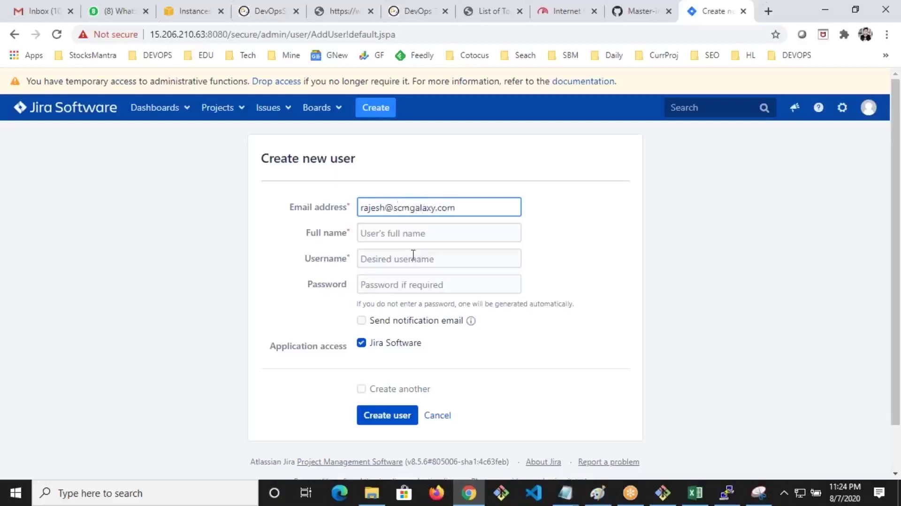
{"action": "left_click", "coordinate": [403, 235]}
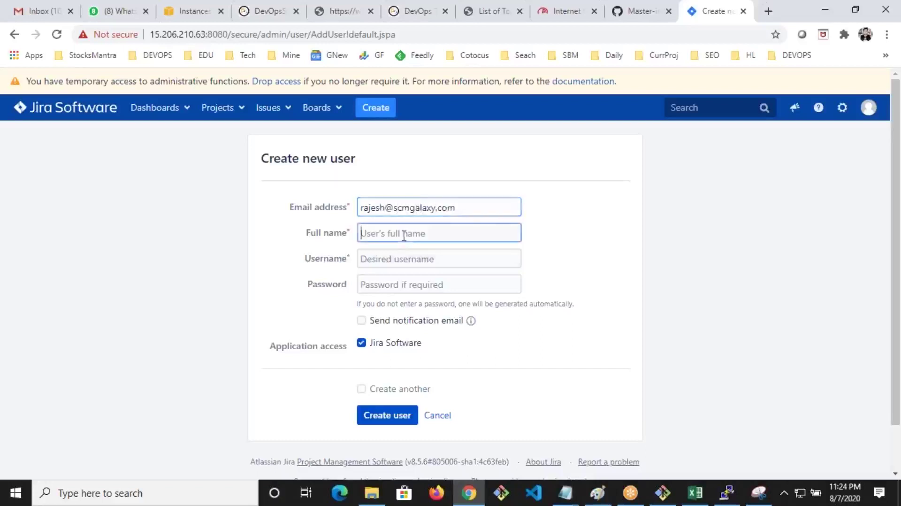
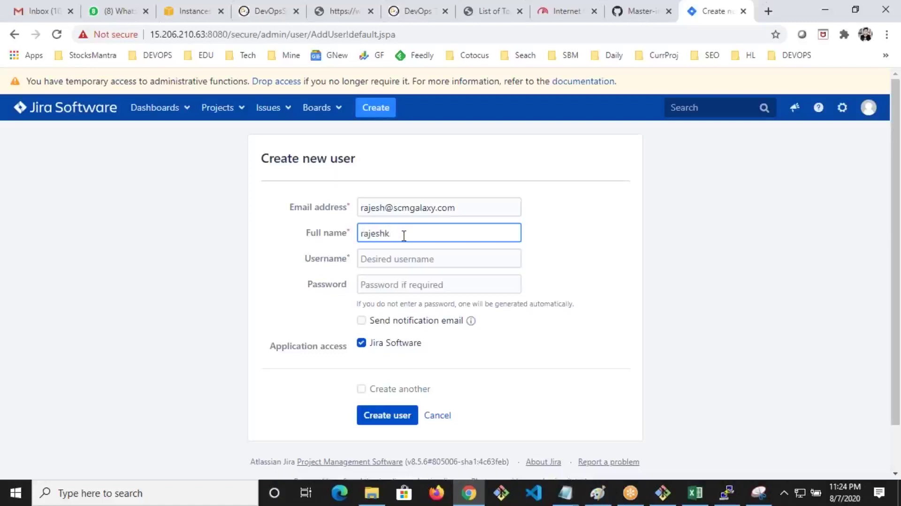
{"action": "key", "text": "Tab"}
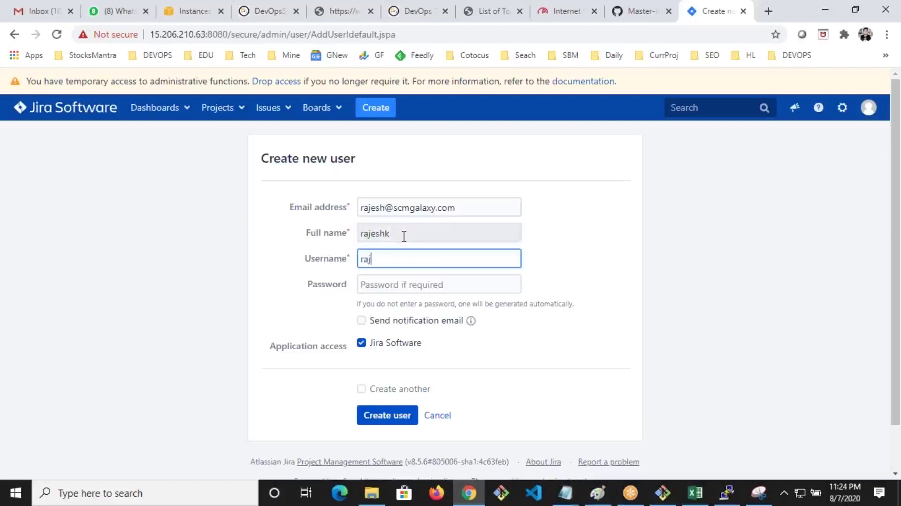
{"action": "key", "text": "Tab"}
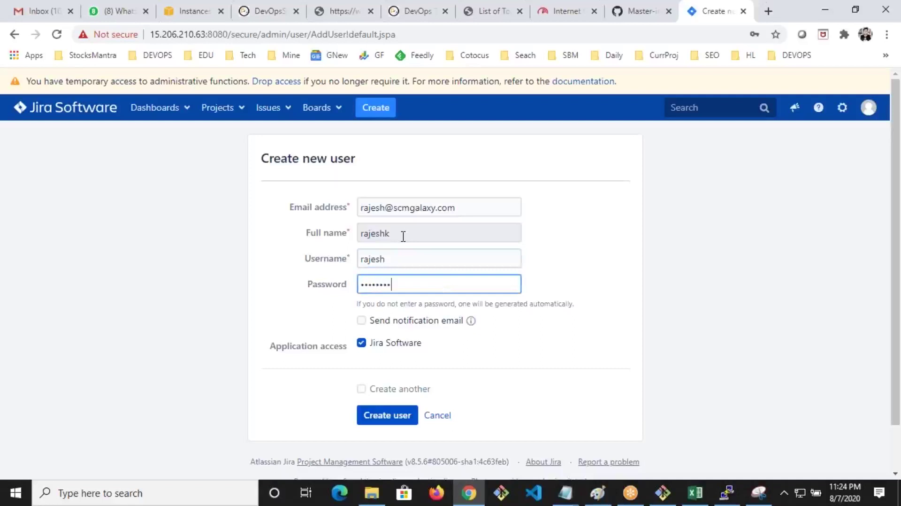
{"action": "left_click", "coordinate": [389, 419]}
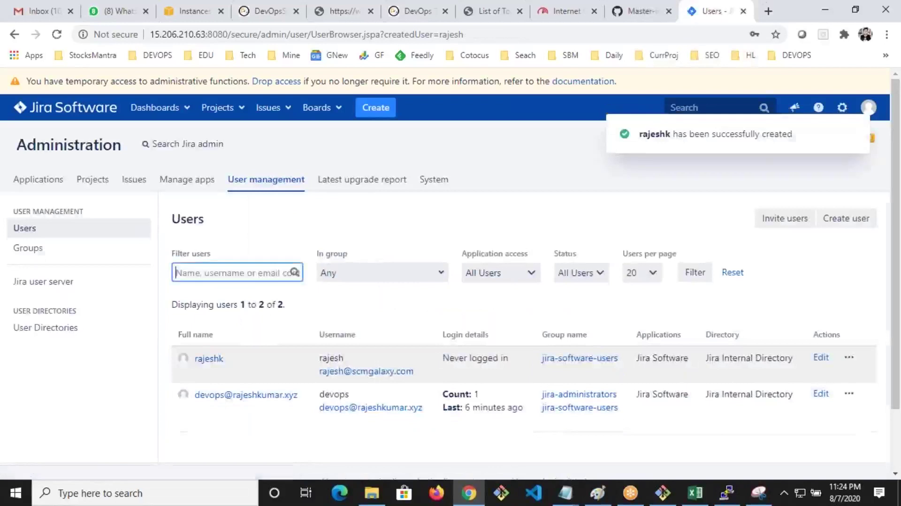
{"action": "scroll", "coordinate": [379, 361], "scroll_direction": "down", "scroll_amount": 2}
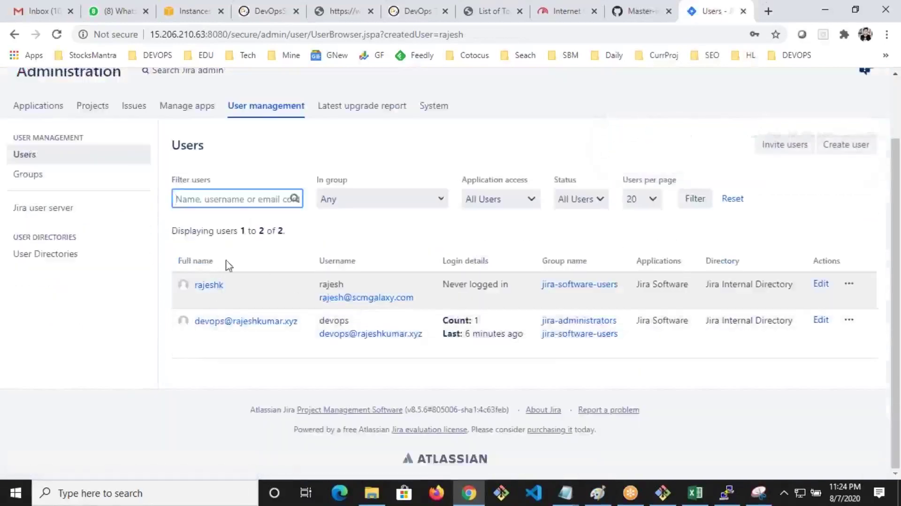
Pick both user accounts in the dev group's member picker, add them, and recheck Groups
{"action": "left_click", "coordinate": [53, 181]}
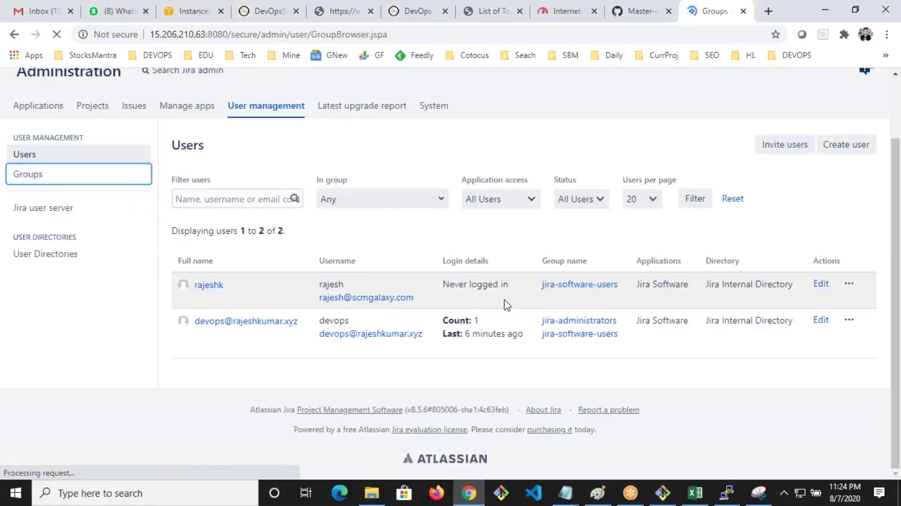
{"action": "scroll", "coordinate": [497, 301], "scroll_direction": "down", "scroll_amount": 2}
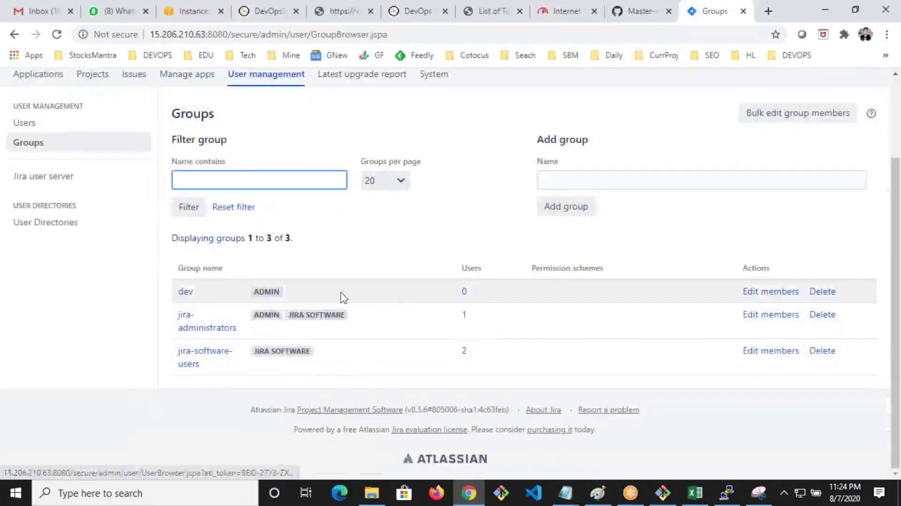
{"action": "left_click", "coordinate": [751, 292]}
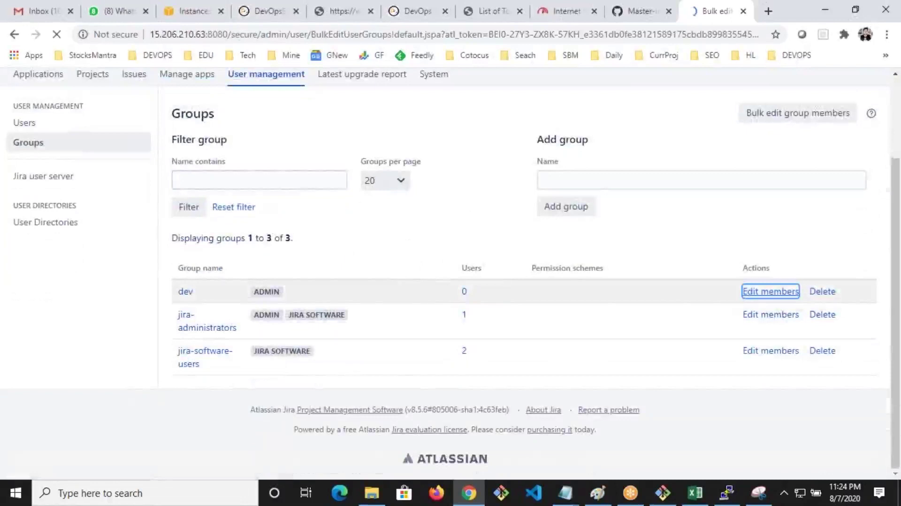
{"action": "scroll", "coordinate": [826, 331], "scroll_direction": "down", "scroll_amount": 2}
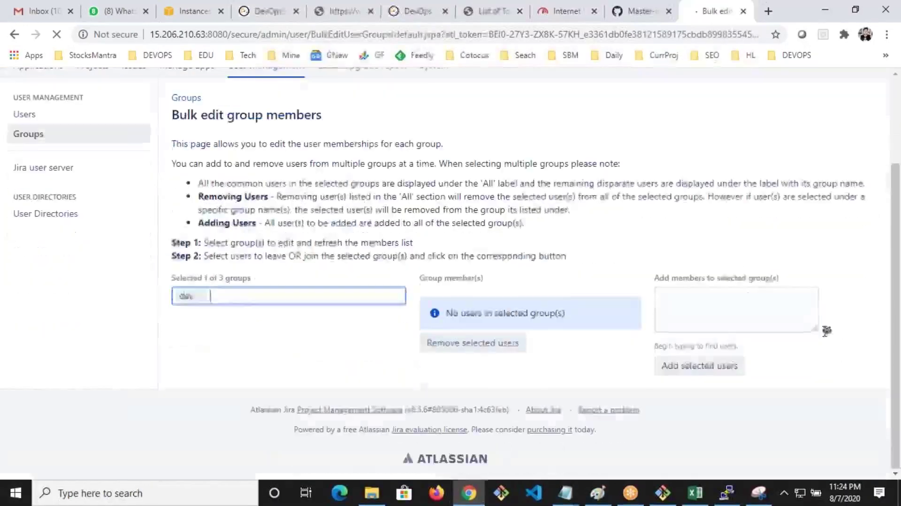
{"action": "left_click", "coordinate": [826, 331]}
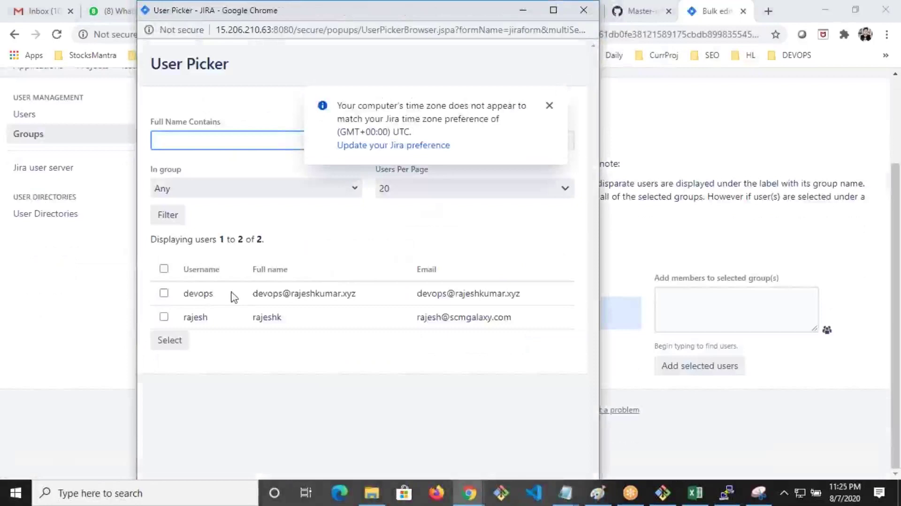
{"action": "left_click", "coordinate": [165, 308]}
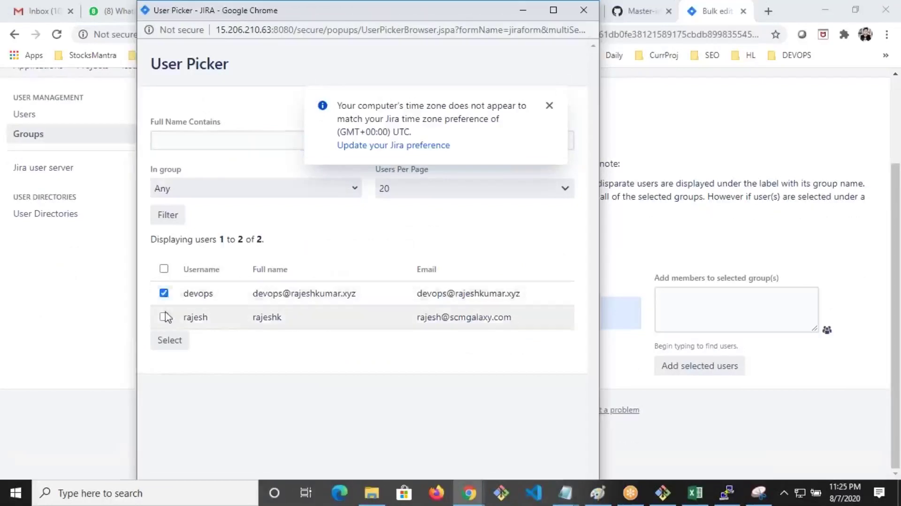
{"action": "left_click", "coordinate": [172, 338]}
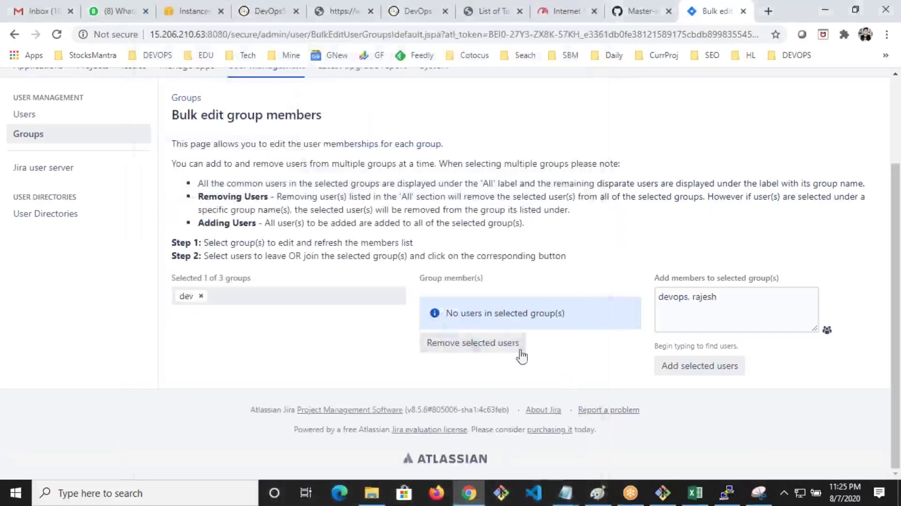
{"action": "left_click", "coordinate": [680, 369]}
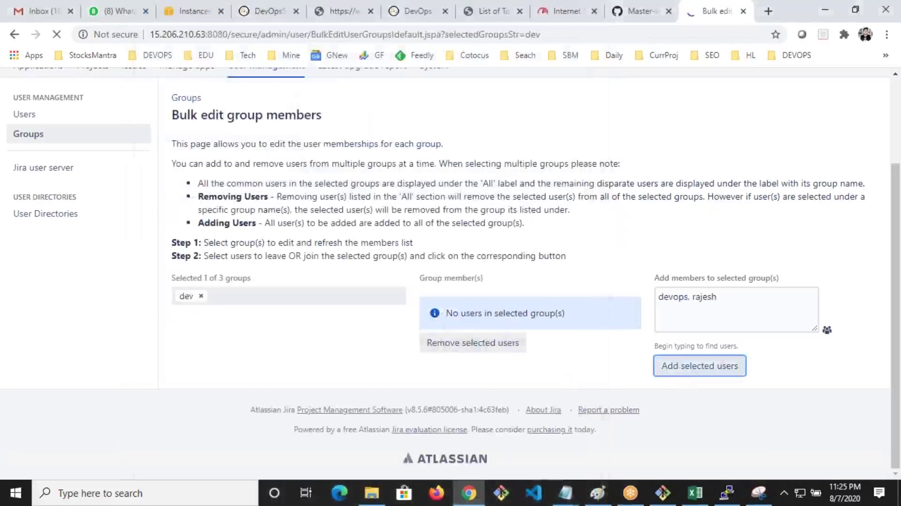
{"action": "scroll", "coordinate": [448, 386], "scroll_direction": "down", "scroll_amount": 3}
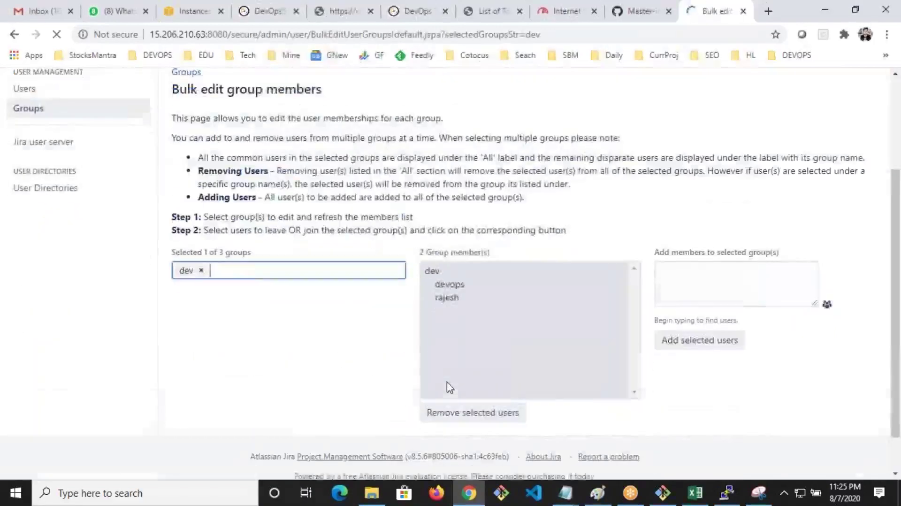
{"action": "scroll", "coordinate": [181, 256], "scroll_direction": "up", "scroll_amount": 3}
{"action": "left_click", "coordinate": [27, 247]}
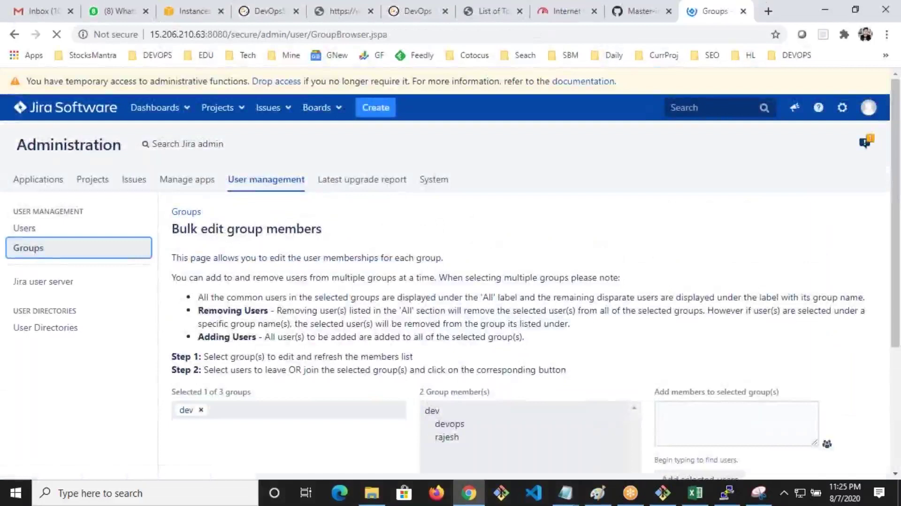
{"action": "scroll", "coordinate": [451, 347], "scroll_direction": "down", "scroll_amount": 2}
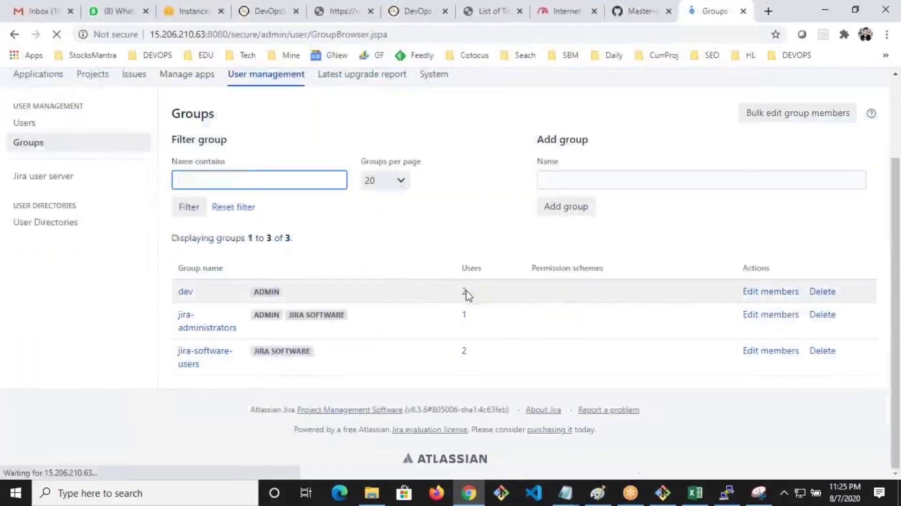
{"action": "left_click", "coordinate": [641, 10]}
{"action": "left_click", "coordinate": [175, 348]}
{"action": "left_click_drag", "start_coordinate": [266, 334], "coordinate": [78, 267]}
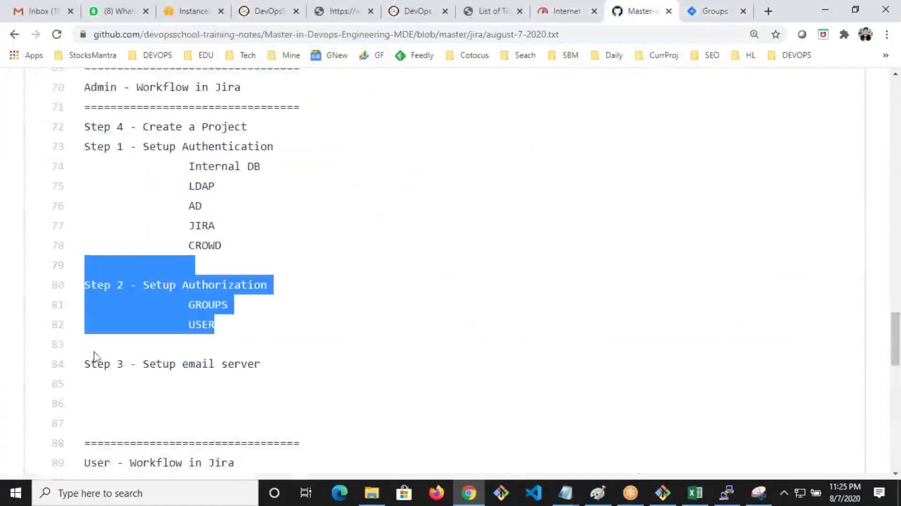
{"action": "left_click_drag", "start_coordinate": [86, 345], "coordinate": [276, 391]}
{"action": "left_click_drag", "start_coordinate": [132, 87], "coordinate": [241, 87]}
{"action": "left_click_drag", "start_coordinate": [275, 384], "coordinate": [67, 349]}
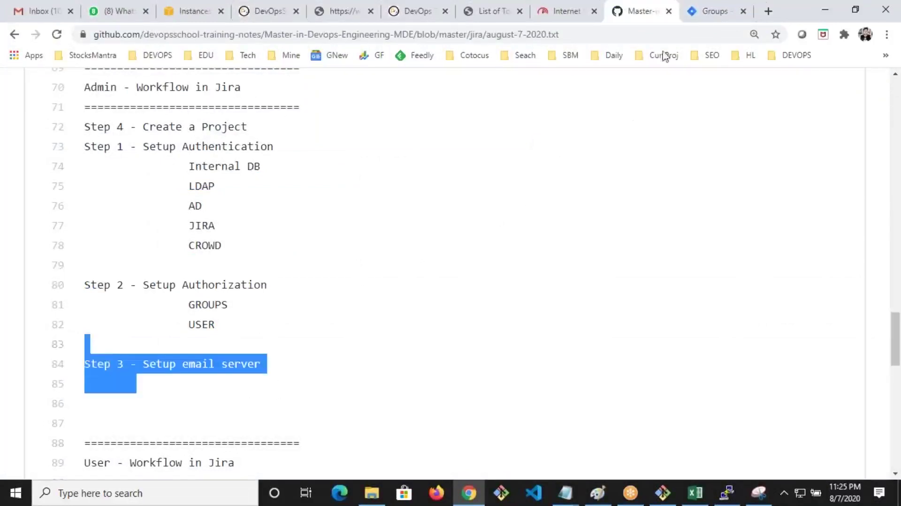
{"action": "left_click", "coordinate": [709, 12]}
{"action": "scroll", "coordinate": [491, 312], "scroll_direction": "up", "scroll_amount": 3}
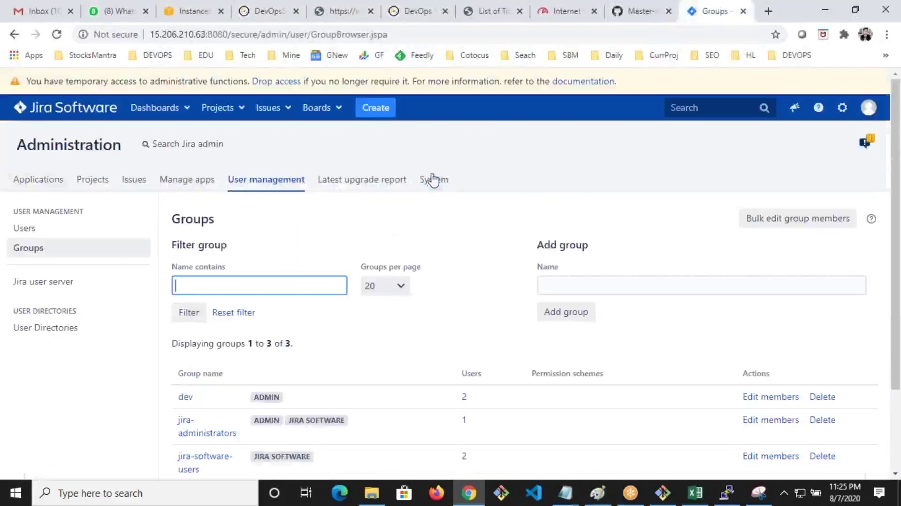
Open Outgoing Mail under System and bring up the Configure new SMTP mail server form
{"action": "left_click", "coordinate": [433, 180]}
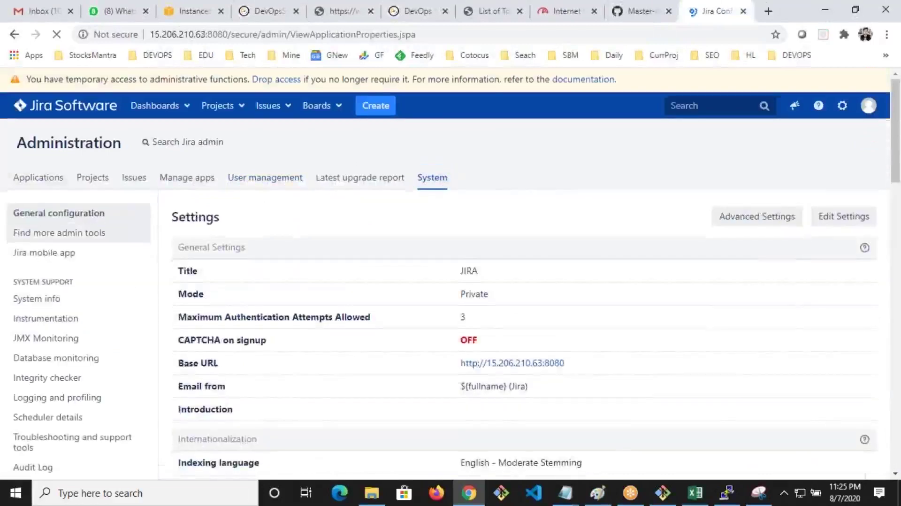
{"action": "scroll", "coordinate": [80, 287], "scroll_direction": "down", "scroll_amount": 15}
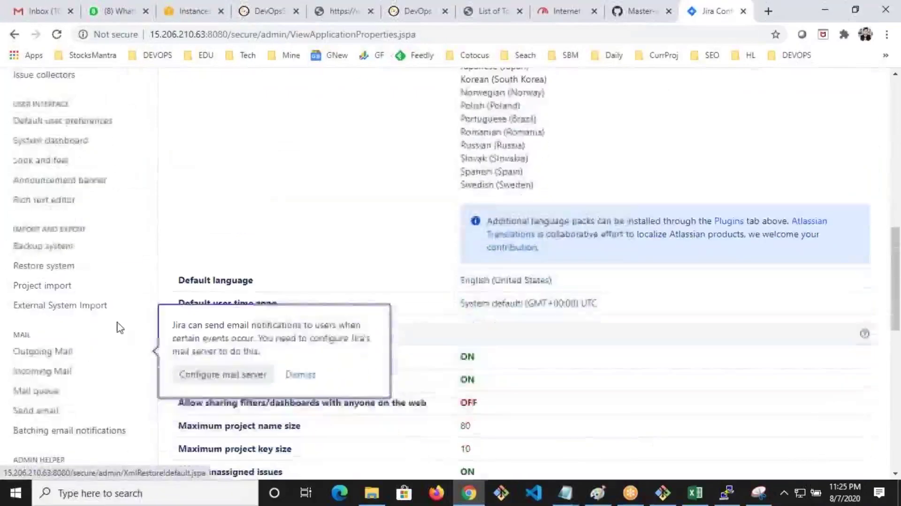
{"action": "scroll", "coordinate": [99, 312], "scroll_direction": "down", "scroll_amount": 1}
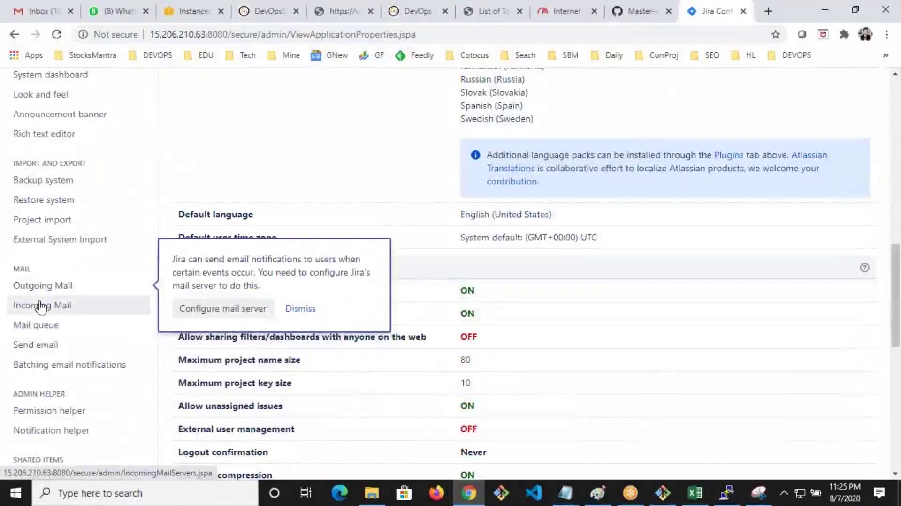
{"action": "left_click", "coordinate": [29, 291]}
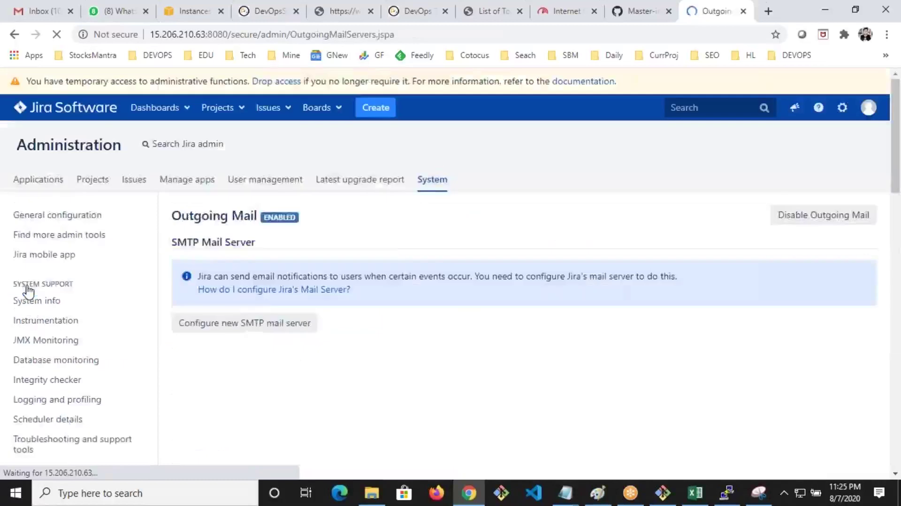
{"action": "left_click", "coordinate": [274, 327]}
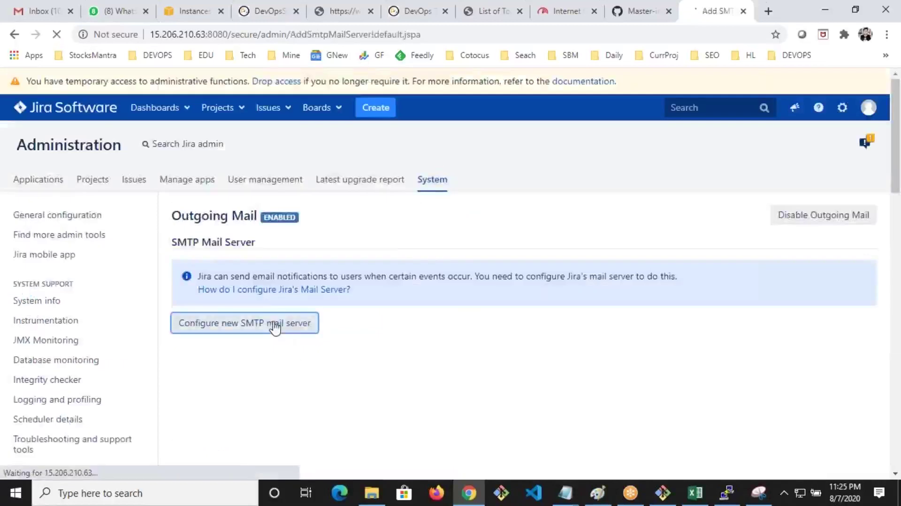
{"action": "scroll", "coordinate": [275, 326], "scroll_direction": "down", "scroll_amount": 3}
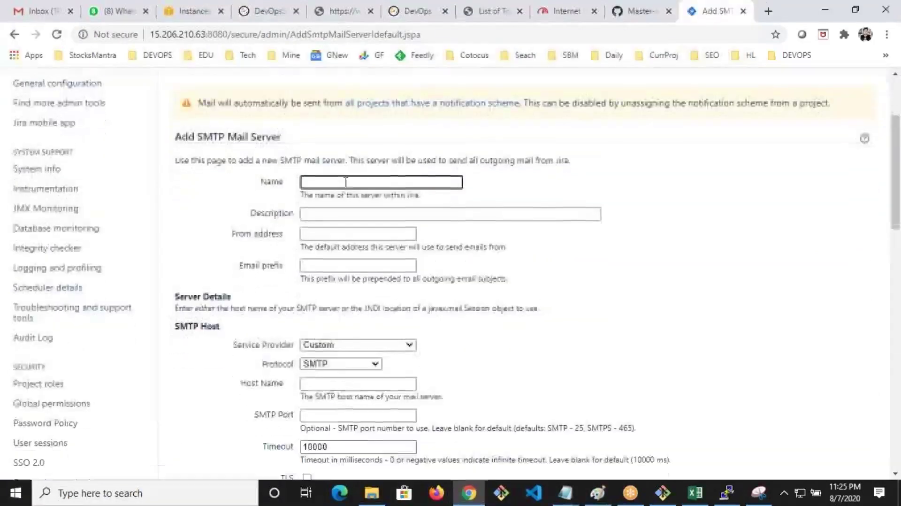
{"action": "scroll", "coordinate": [346, 333], "scroll_direction": "down", "scroll_amount": 7}
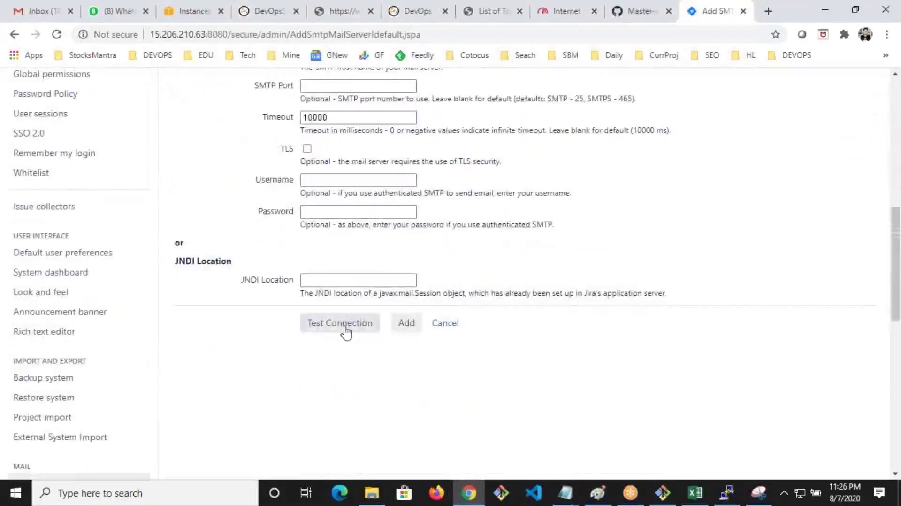
{"action": "scroll", "coordinate": [346, 332], "scroll_direction": "up", "scroll_amount": 10}
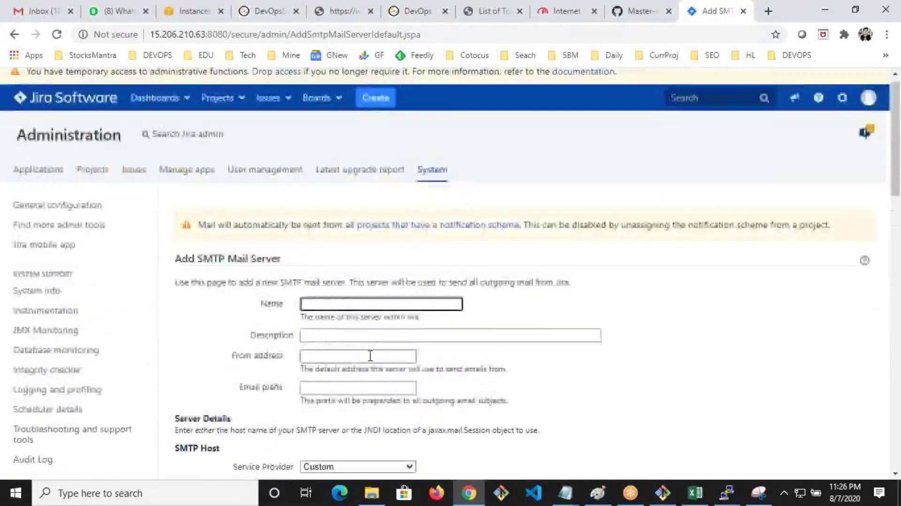
{"action": "scroll", "coordinate": [368, 356], "scroll_direction": "down", "scroll_amount": 4}
{"action": "scroll", "coordinate": [373, 368], "scroll_direction": "down", "scroll_amount": 7}
{"action": "scroll", "coordinate": [372, 368], "scroll_direction": "up", "scroll_amount": 11}
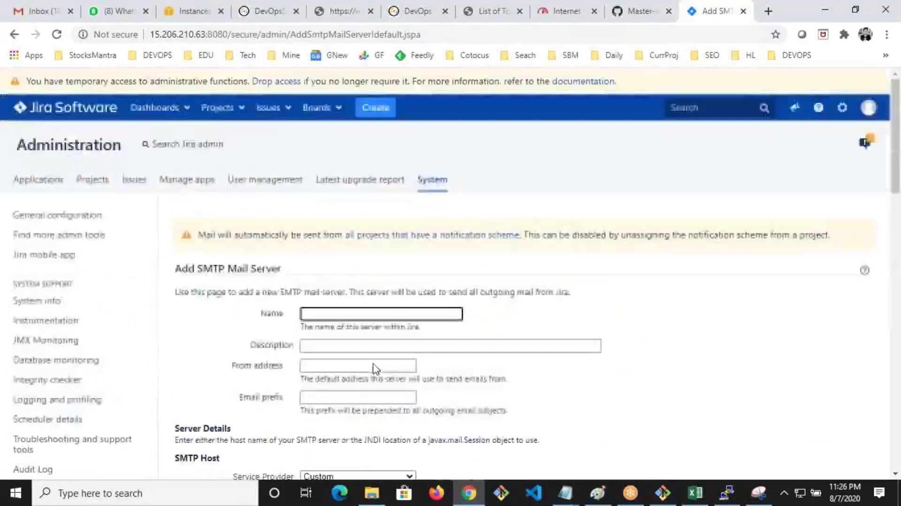
{"action": "scroll", "coordinate": [375, 300], "scroll_direction": "down", "scroll_amount": 4}
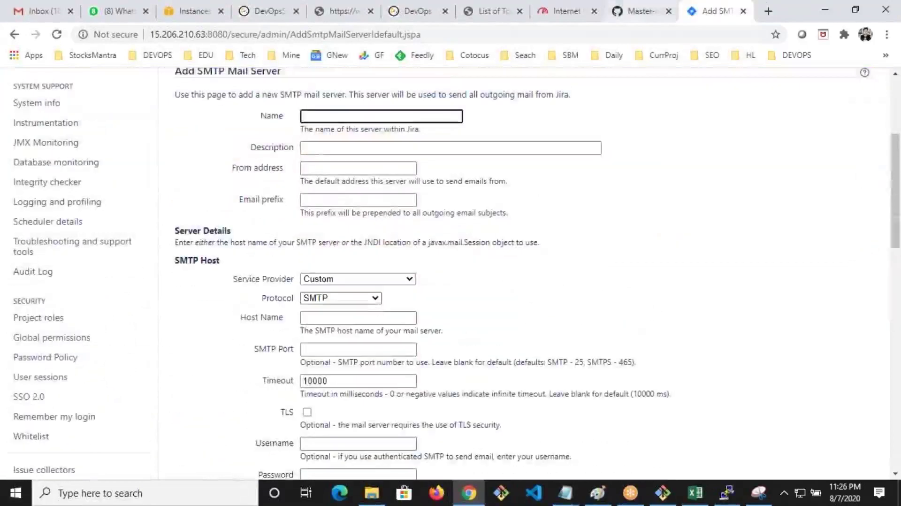
Back in the GitHub notes, highlight the admin workflow section through Step 3
{"action": "left_click", "coordinate": [642, 14]}
{"action": "scroll", "coordinate": [194, 225], "scroll_direction": "up", "scroll_amount": 5}
{"action": "left_click_drag", "start_coordinate": [91, 284], "coordinate": [97, 284]}
{"action": "left_click_drag", "start_coordinate": [188, 304], "coordinate": [242, 284]}
{"action": "scroll", "coordinate": [242, 285], "scroll_direction": "down", "scroll_amount": 4}
{"action": "left_click", "coordinate": [130, 146]}
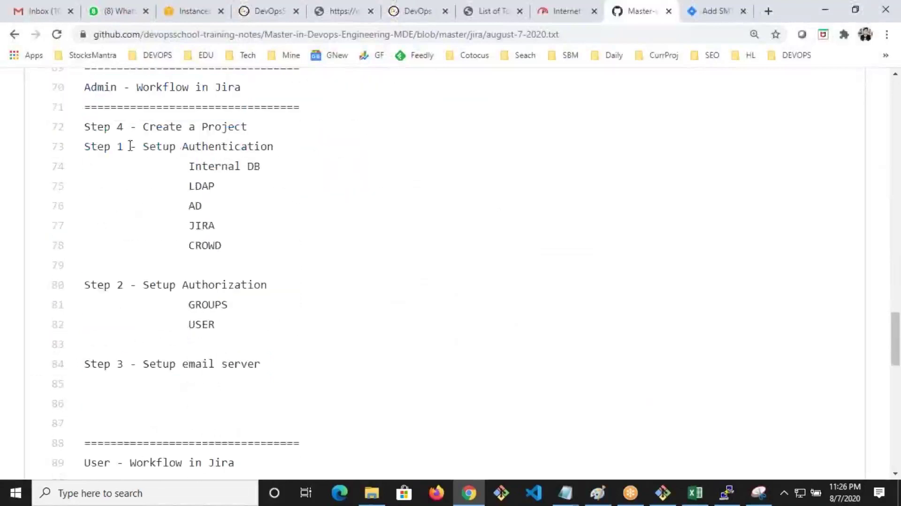
{"action": "left_click_drag", "start_coordinate": [93, 84], "coordinate": [301, 364]}
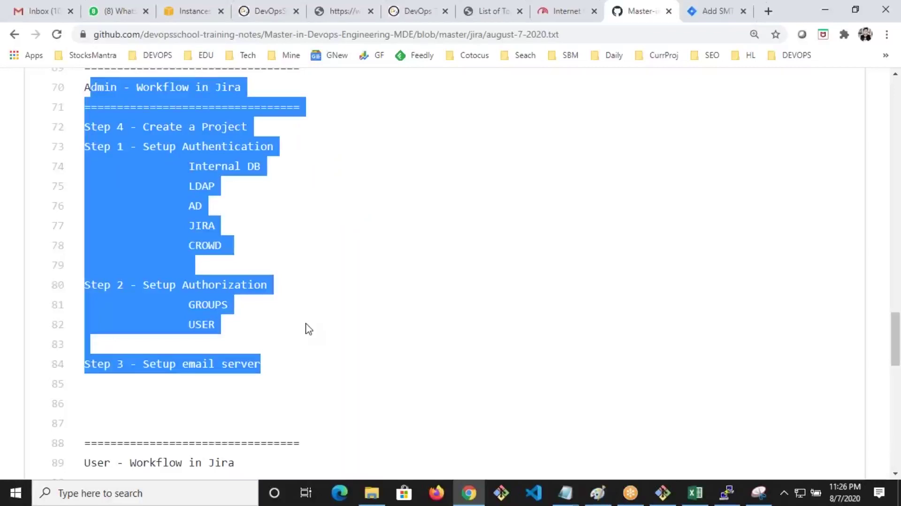
Highlight the User - Workflow in Jira heading and the Create a issues step in the GitHub notes
{"action": "scroll", "coordinate": [332, 414], "scroll_direction": "down", "scroll_amount": 4}
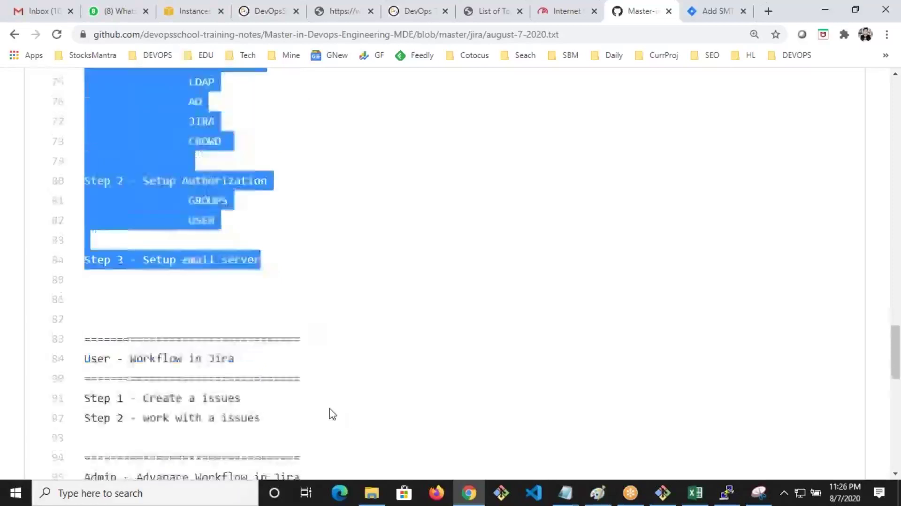
{"action": "left_click_drag", "start_coordinate": [89, 263], "coordinate": [216, 283]}
{"action": "left_click", "coordinate": [144, 260]}
{"action": "left_click_drag", "start_coordinate": [143, 261], "coordinate": [234, 266]}
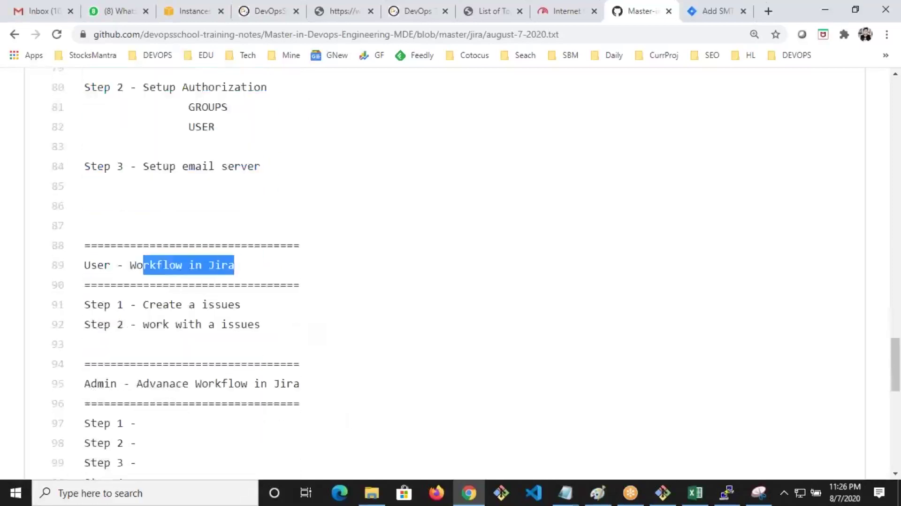
{"action": "left_click", "coordinate": [197, 279]}
{"action": "left_click_drag", "start_coordinate": [103, 264], "coordinate": [188, 265]}
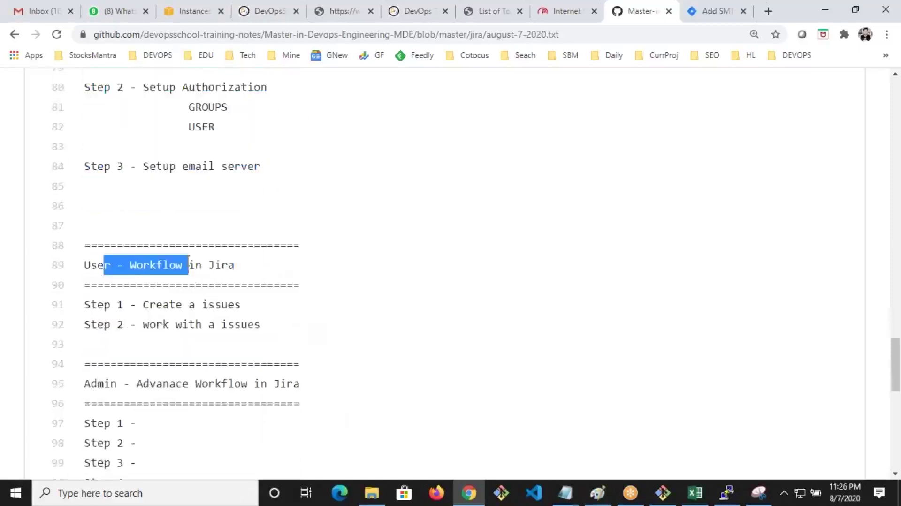
{"action": "left_click_drag", "start_coordinate": [144, 304], "coordinate": [202, 305]}
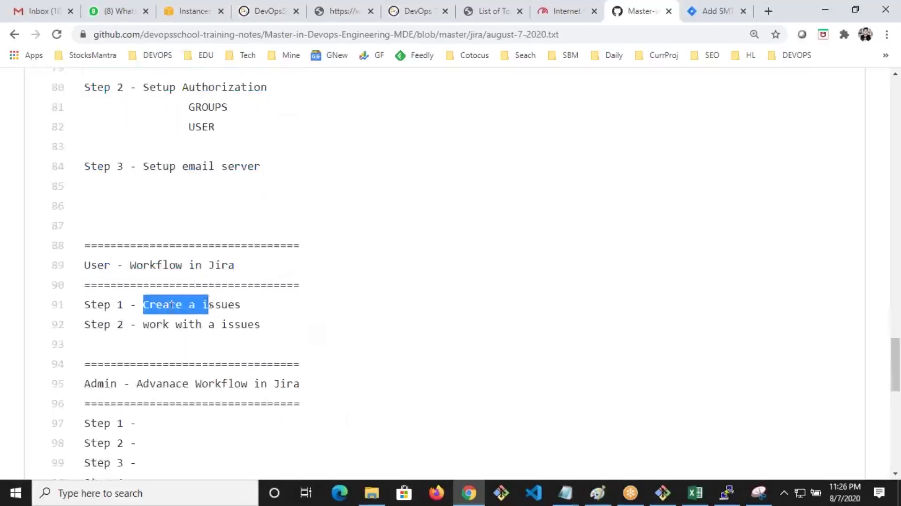
Highlight both user workflow steps, then select the Jira server address on the Add SMTP tab
{"action": "left_click_drag", "start_coordinate": [261, 324], "coordinate": [156, 295]}
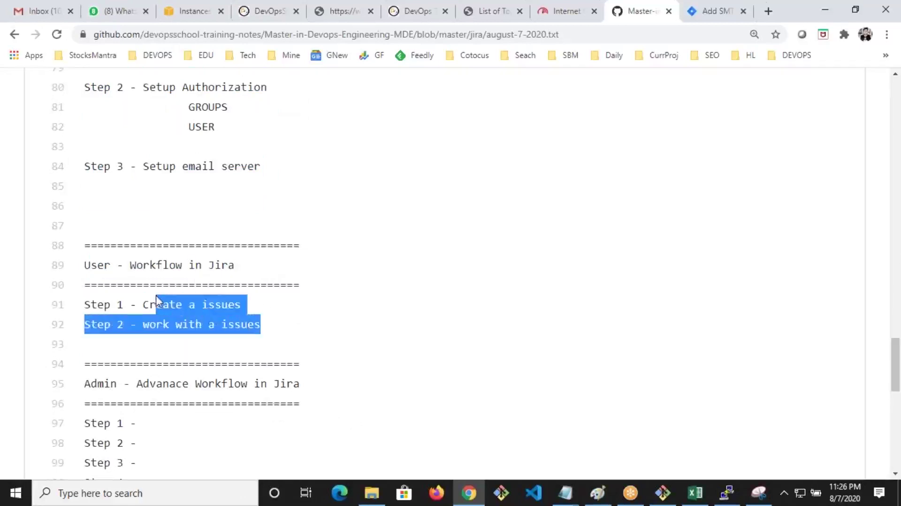
{"action": "left_click", "coordinate": [710, 21]}
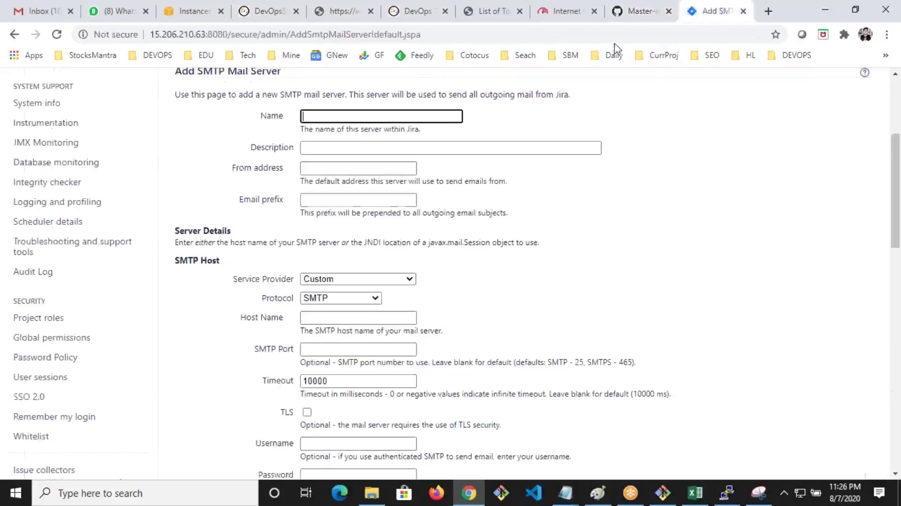
{"action": "left_click_drag", "start_coordinate": [232, 38], "coordinate": [150, 35]}
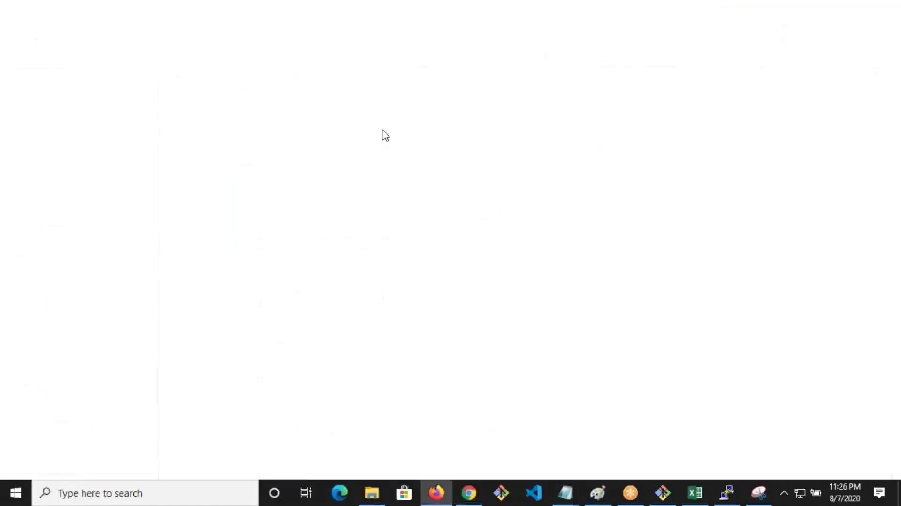
Load the copied Jira address in Firefox and dismiss the master-password prompt
{"action": "type", "text": "http://15.206.210.63:8080/"}
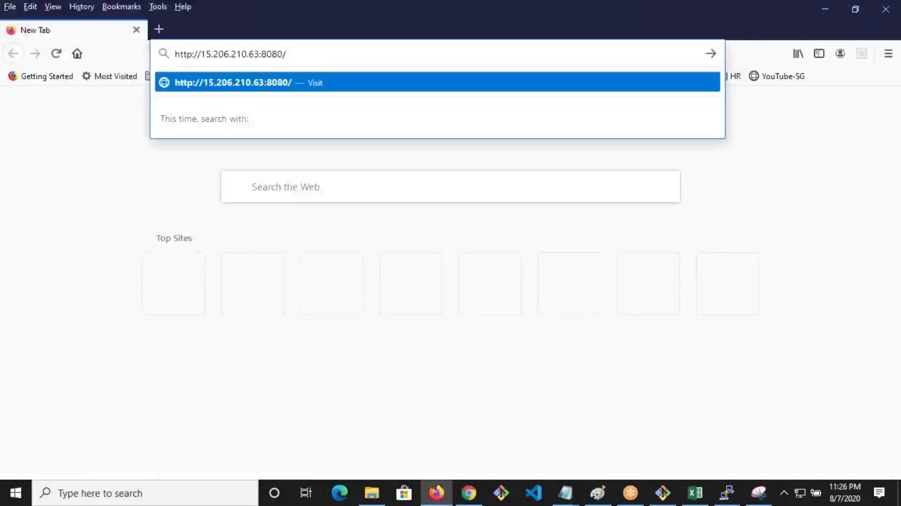
{"action": "key", "text": "Return"}
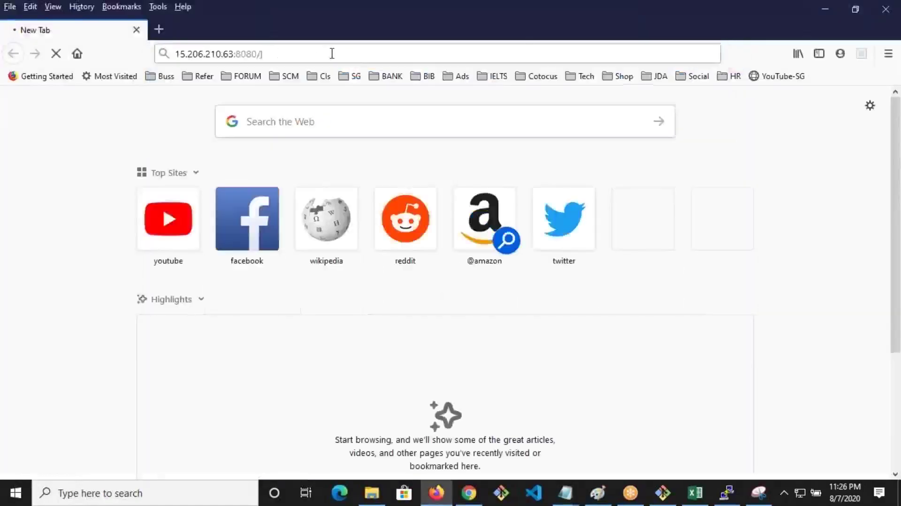
{"action": "left_click", "coordinate": [332, 53]}
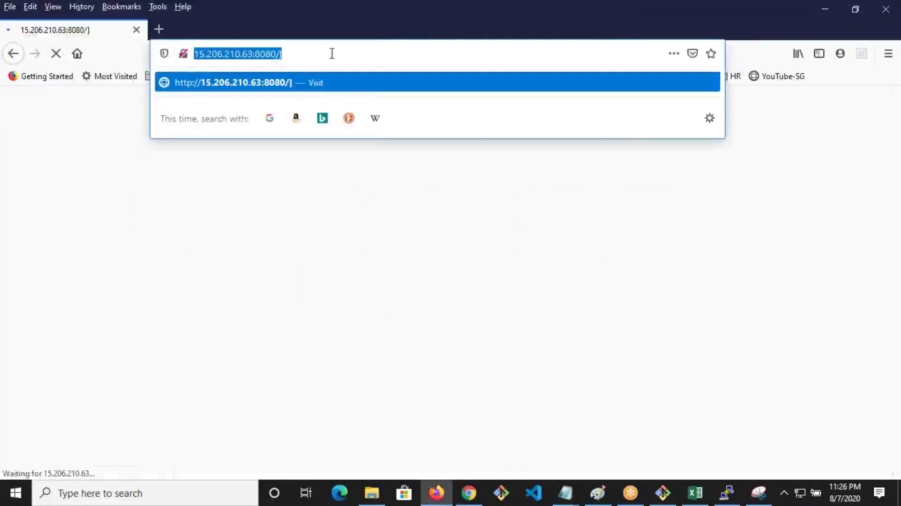
{"action": "left_click", "coordinate": [332, 54]}
{"action": "key", "text": "Return"}
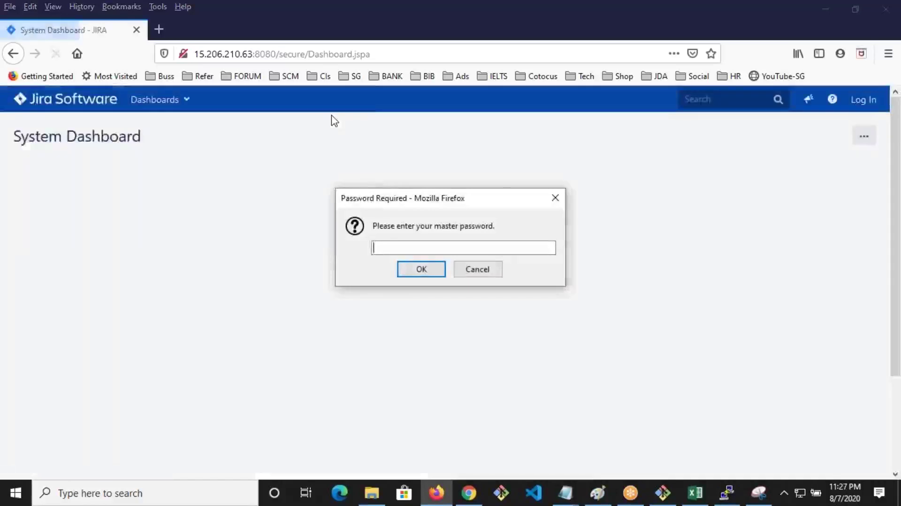
{"action": "left_click", "coordinate": [489, 270]}
Try signing in with the second user's username and password, declining to save the login
{"action": "left_click", "coordinate": [569, 201]}
{"action": "left_click", "coordinate": [583, 200]}
{"action": "type", "text": "rajesh"}
{"action": "key", "text": "Tab"}
{"action": "key", "text": "Return"}
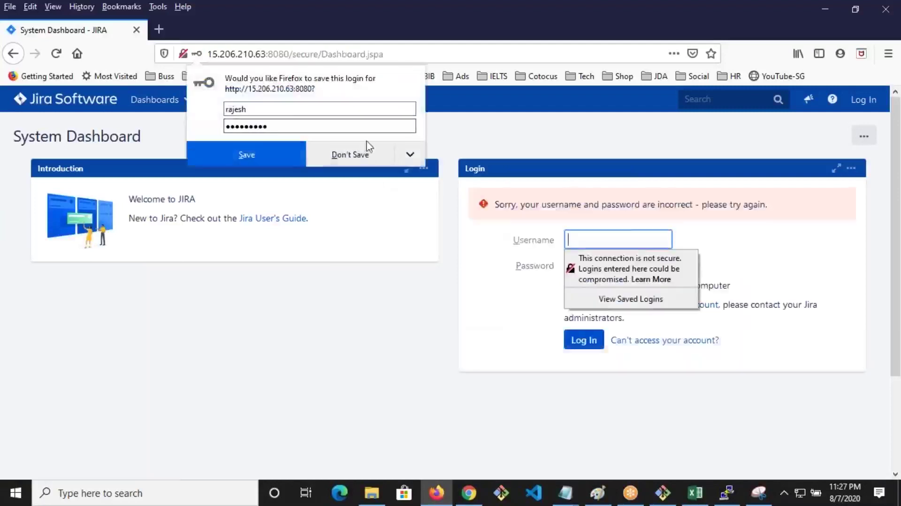
{"action": "left_click", "coordinate": [380, 154]}
Retry the sign-in with a different password, which is also rejected, then return to the admin browser
{"action": "left_click", "coordinate": [591, 237]}
{"action": "type", "text": "rajesh"}
{"action": "key", "text": "Tab"}
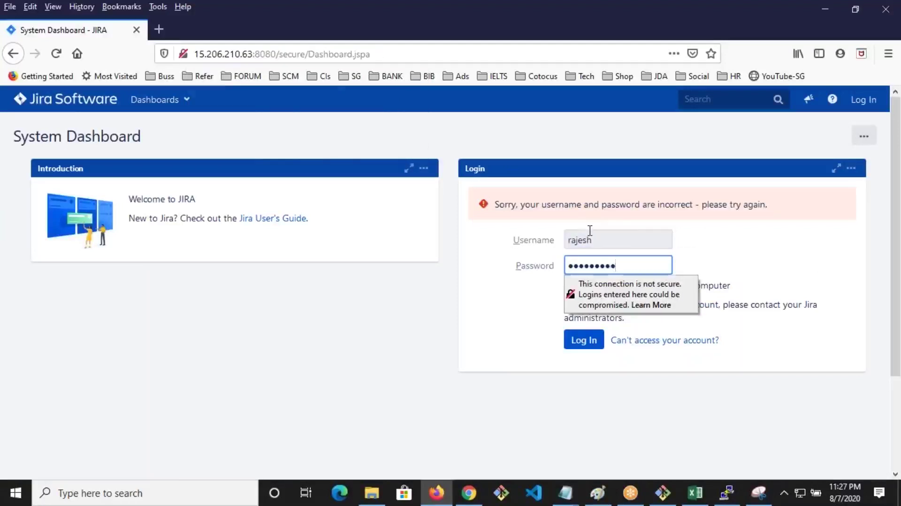
{"action": "key", "text": "Return"}
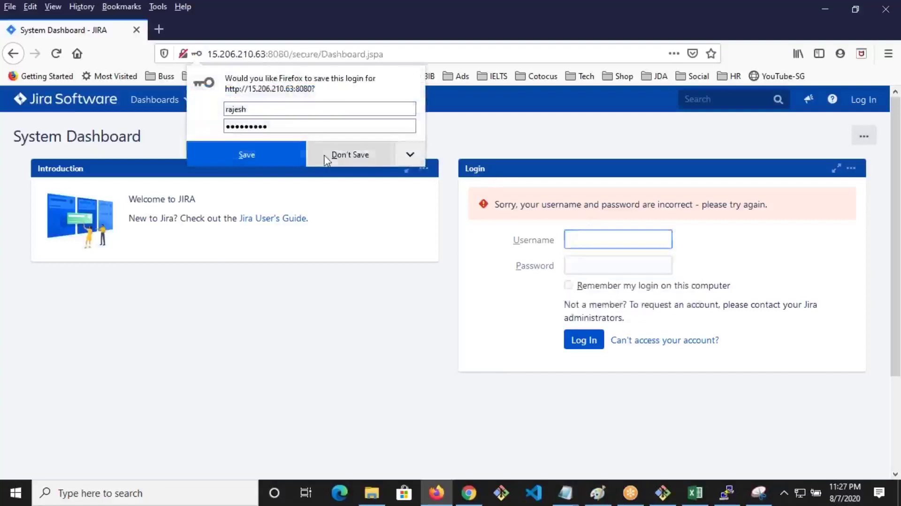
{"action": "left_click", "coordinate": [328, 160]}
{"action": "left_click", "coordinate": [468, 493]}
Find the second user in Jira's user list, opening and then cancelling the profile editor
{"action": "scroll", "coordinate": [239, 268], "scroll_direction": "up", "scroll_amount": 1}
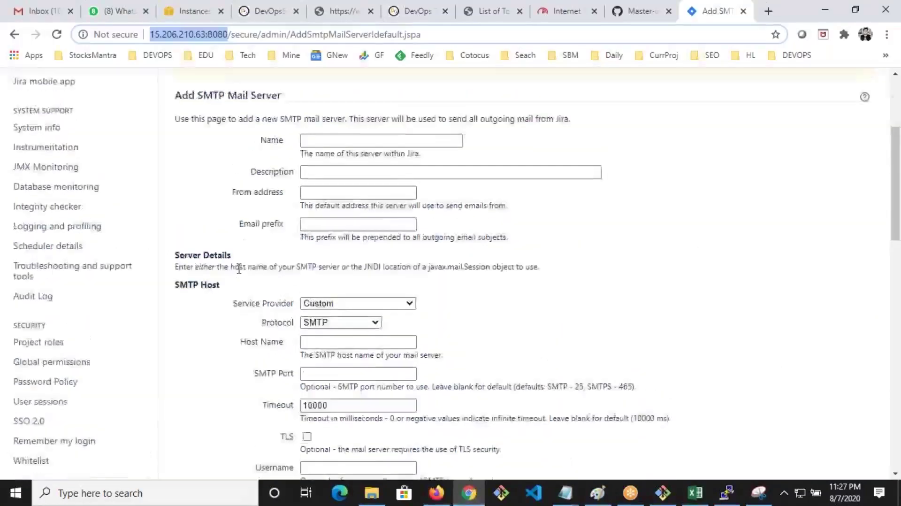
{"action": "scroll", "coordinate": [239, 269], "scroll_direction": "up", "scroll_amount": 4}
{"action": "left_click", "coordinate": [277, 187]}
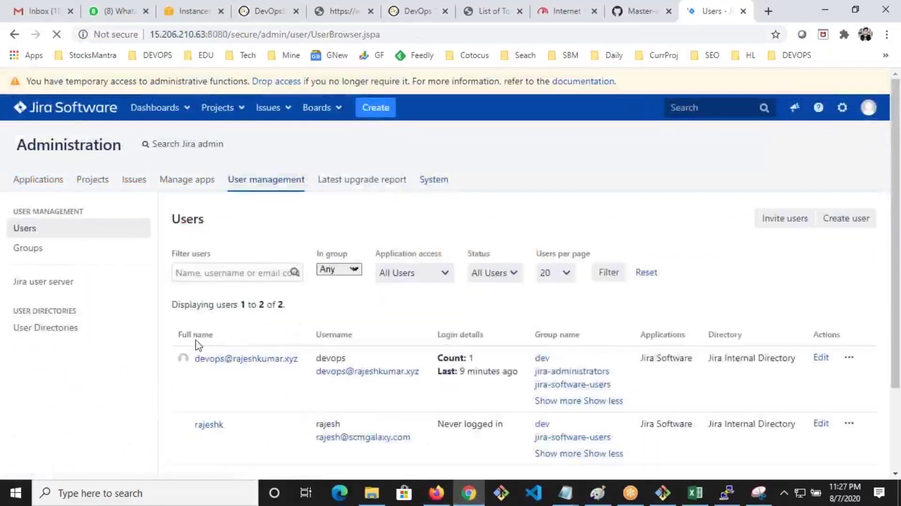
{"action": "scroll", "coordinate": [258, 382], "scroll_direction": "down", "scroll_amount": 2}
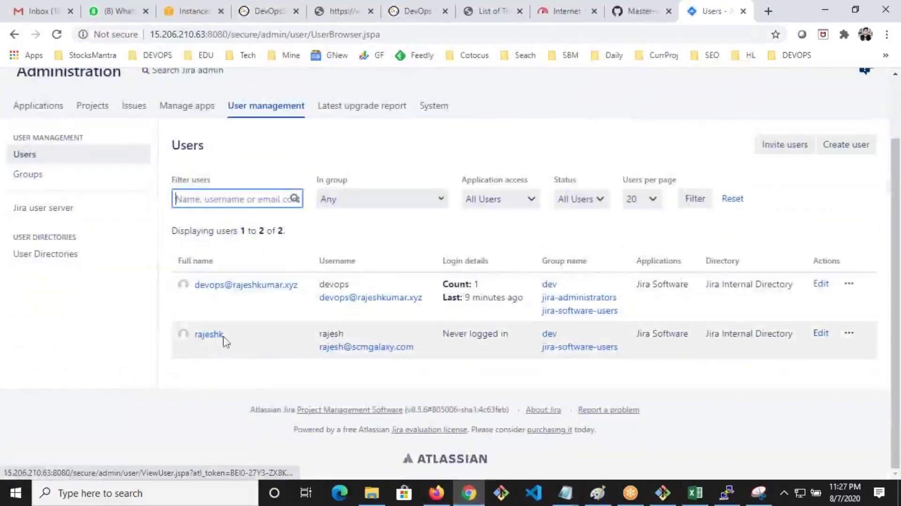
{"action": "left_click_drag", "start_coordinate": [224, 338], "coordinate": [198, 331]}
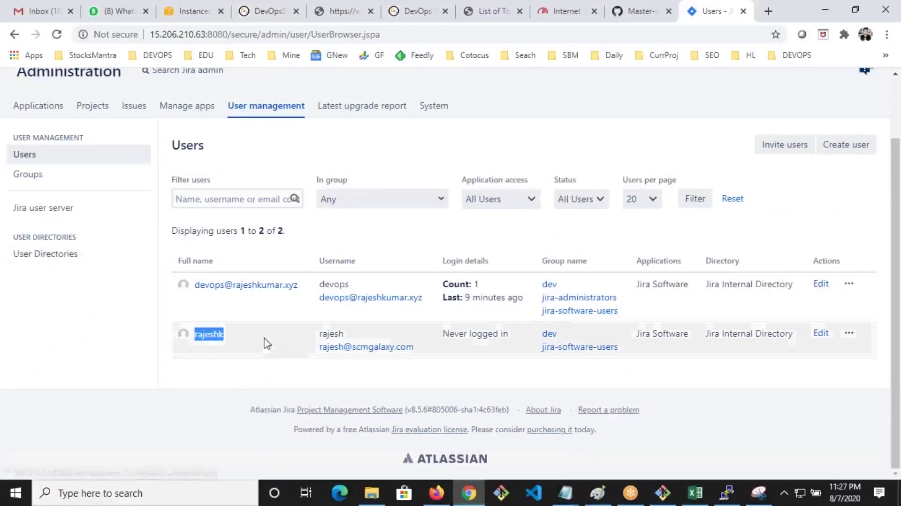
{"action": "left_click_drag", "start_coordinate": [355, 338], "coordinate": [321, 332]}
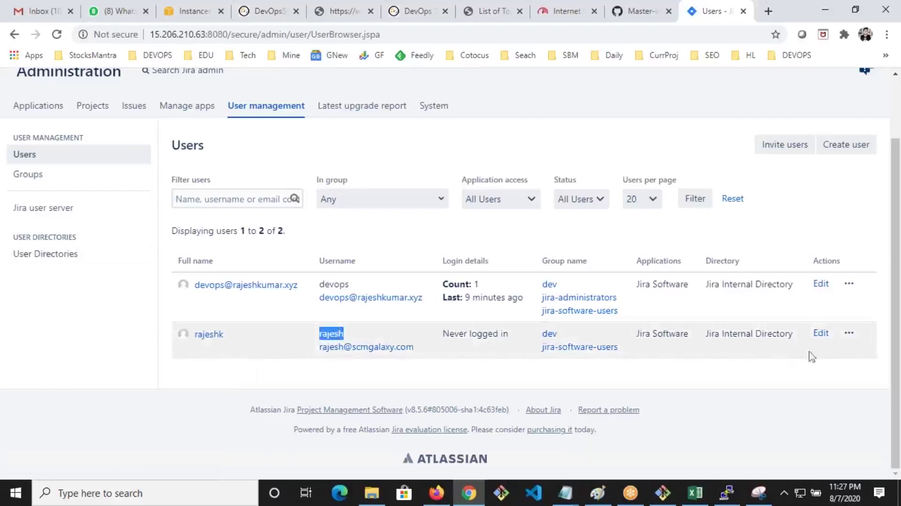
{"action": "left_click", "coordinate": [848, 336]}
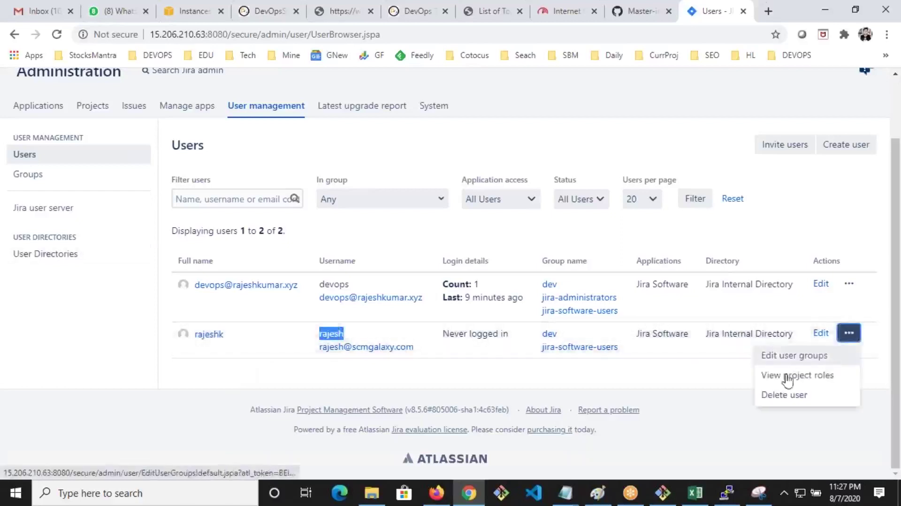
{"action": "left_click", "coordinate": [822, 337]}
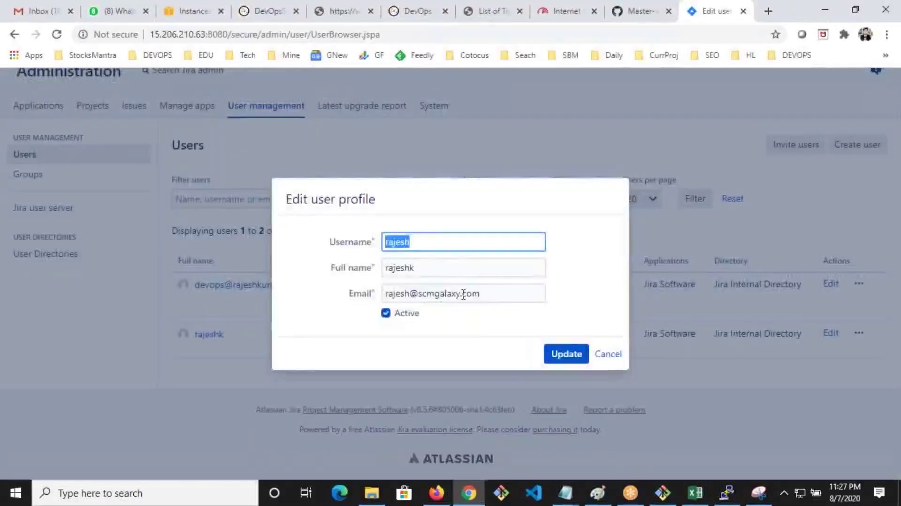
{"action": "left_click", "coordinate": [609, 354]}
Set a new password on the second user's profile page, then switch to the Firefox login page
{"action": "left_click", "coordinate": [208, 335]}
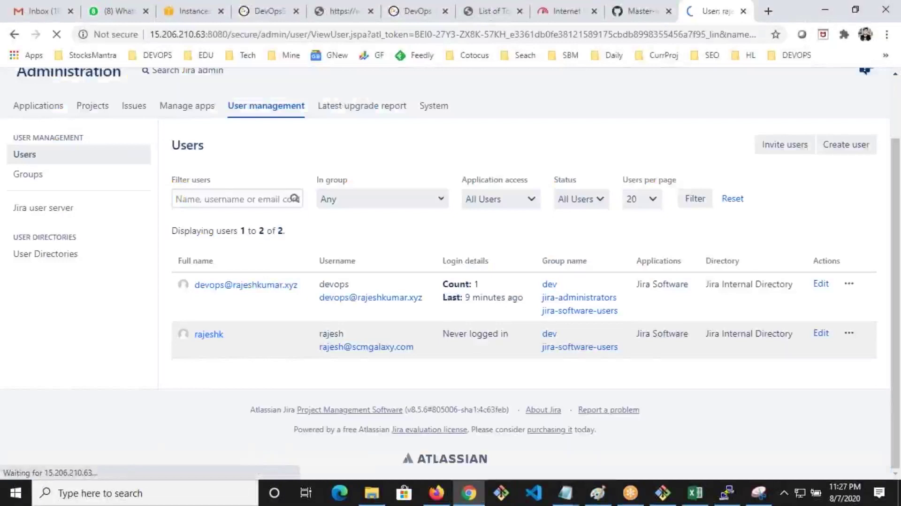
{"action": "scroll", "coordinate": [712, 277], "scroll_direction": "down", "scroll_amount": 3}
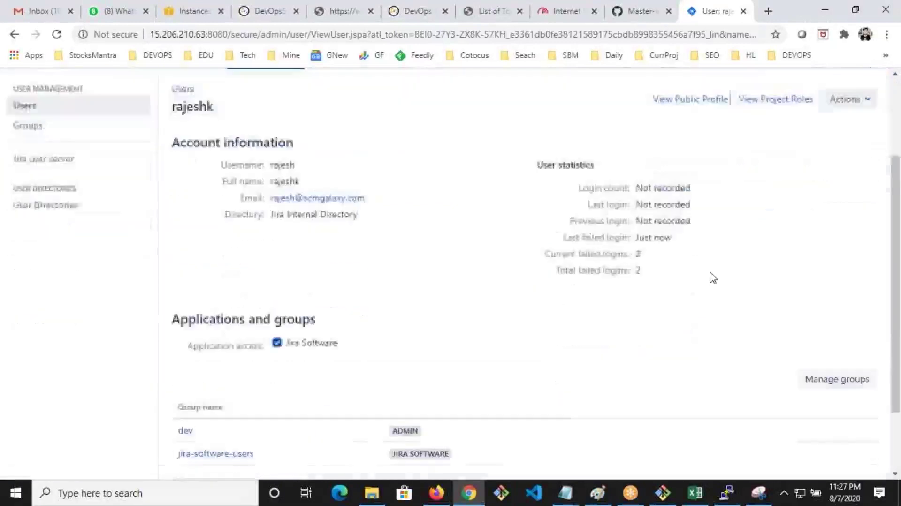
{"action": "left_click", "coordinate": [858, 93]}
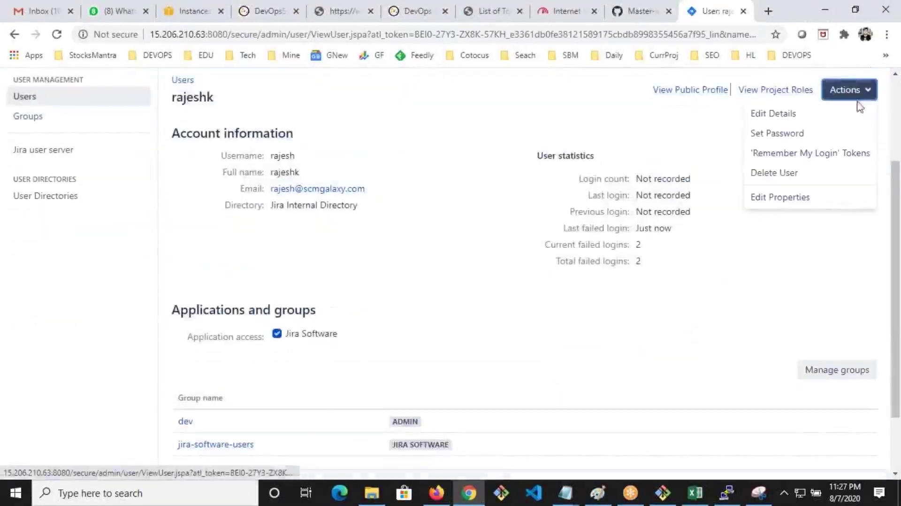
{"action": "left_click", "coordinate": [797, 135]}
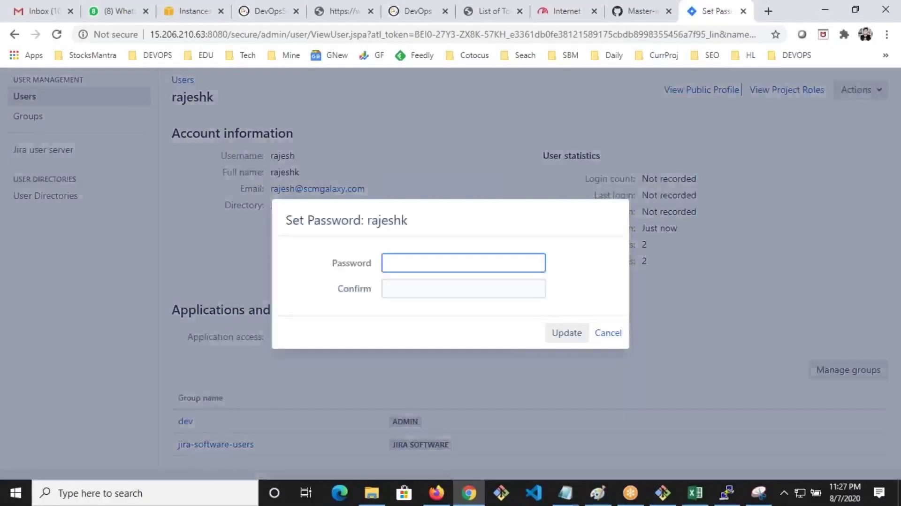
{"action": "type", "text": "raj"}
{"action": "key", "text": "Tab"}
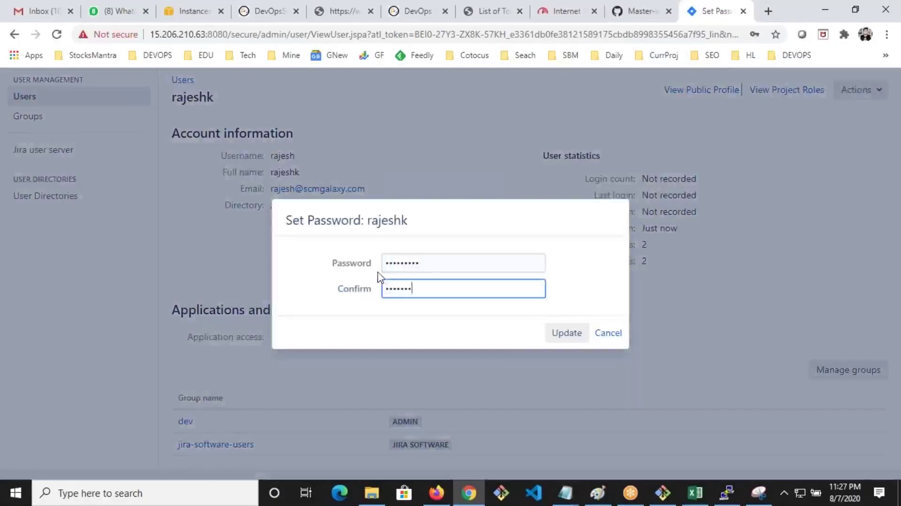
{"action": "left_click", "coordinate": [564, 336]}
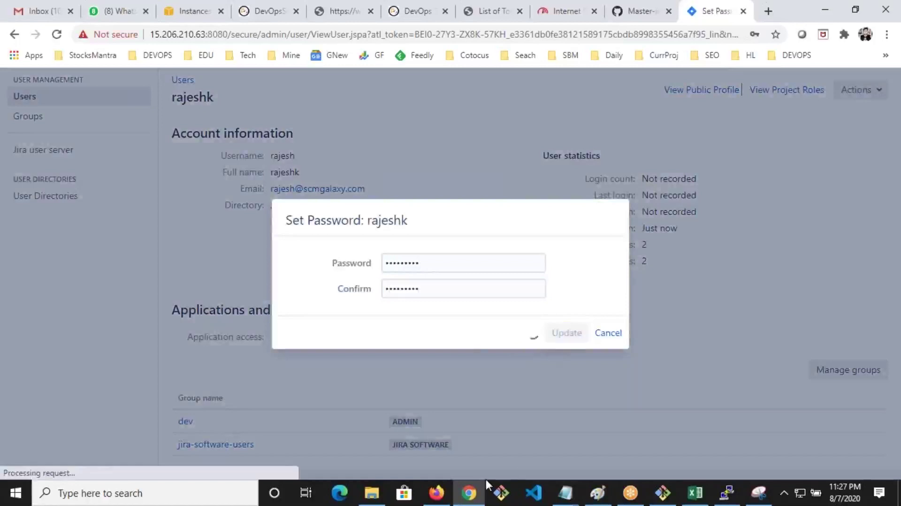
{"action": "left_click", "coordinate": [434, 493]}
Sign in to Jira as the second user with the new password, declining to save it
{"action": "key", "text": "Tab"}
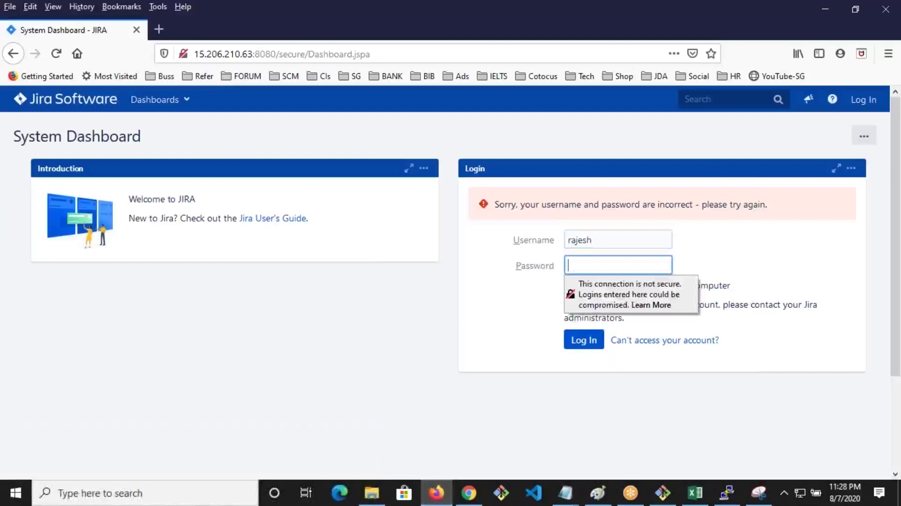
{"action": "key", "text": "Return"}
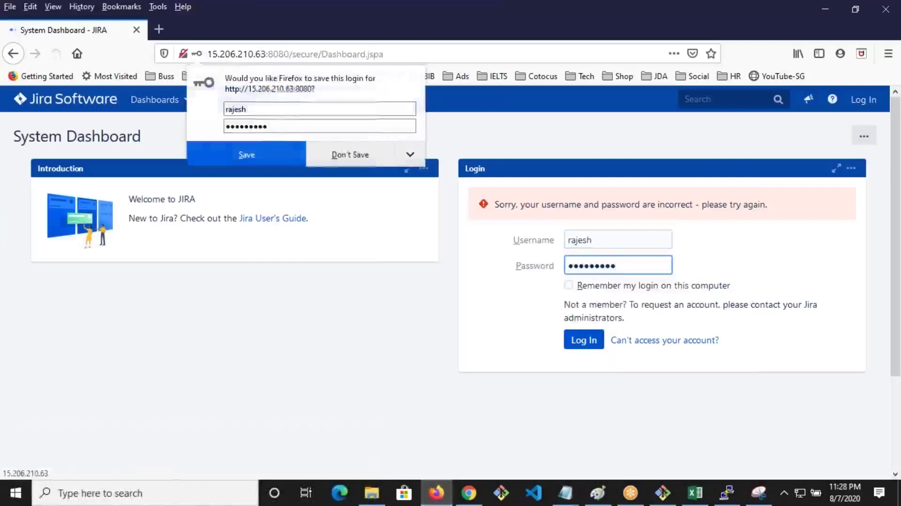
{"action": "left_click", "coordinate": [366, 159]}
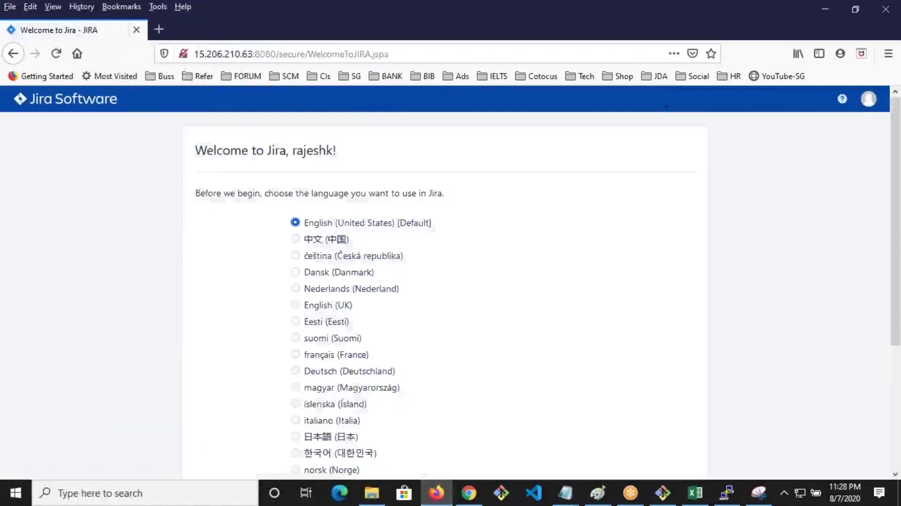
Complete first-login setup with English and the default avatar, and close the time-zone notice
{"action": "scroll", "coordinate": [640, 354], "scroll_direction": "down", "scroll_amount": 3}
{"action": "left_click", "coordinate": [682, 454]}
{"action": "left_click", "coordinate": [678, 347]}
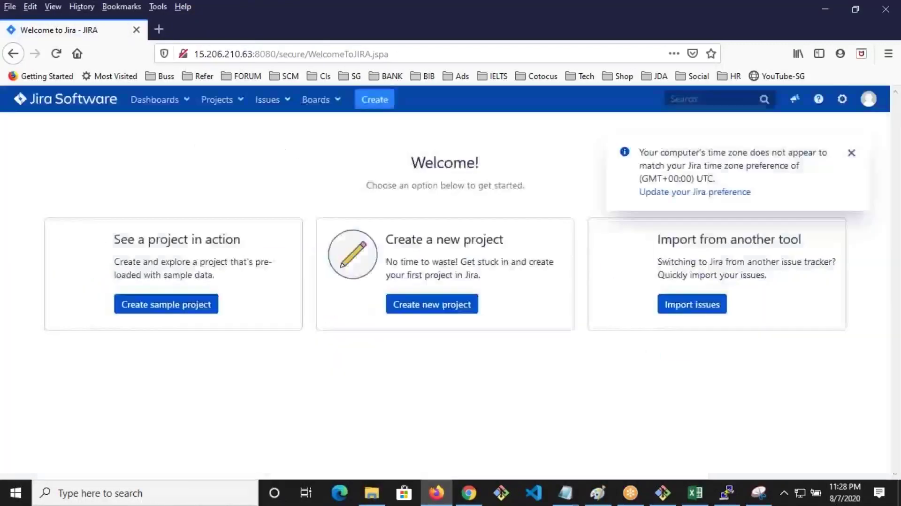
{"action": "left_click", "coordinate": [851, 154]}
{"action": "left_click", "coordinate": [375, 99]}
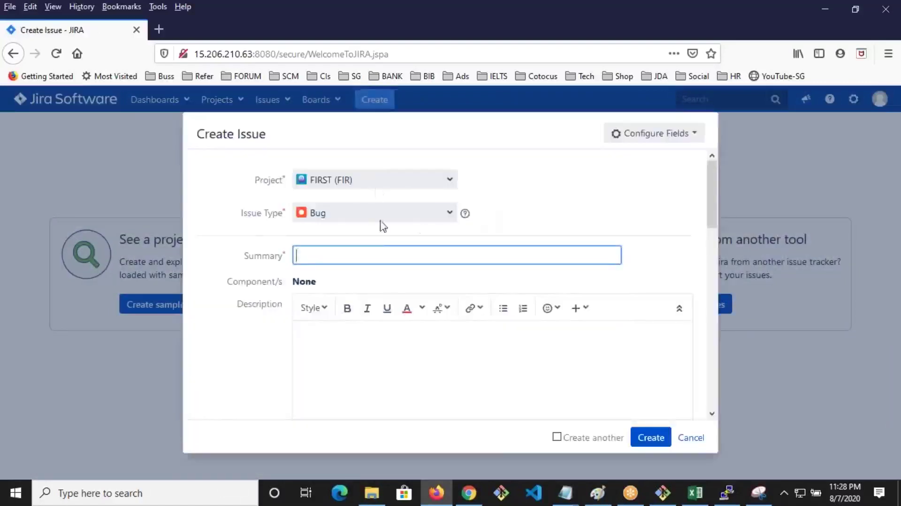
Keep project FIRST and type Bug, enter summary 'devopsschool.com is not working' and copy it into Description
{"action": "left_click", "coordinate": [378, 179]}
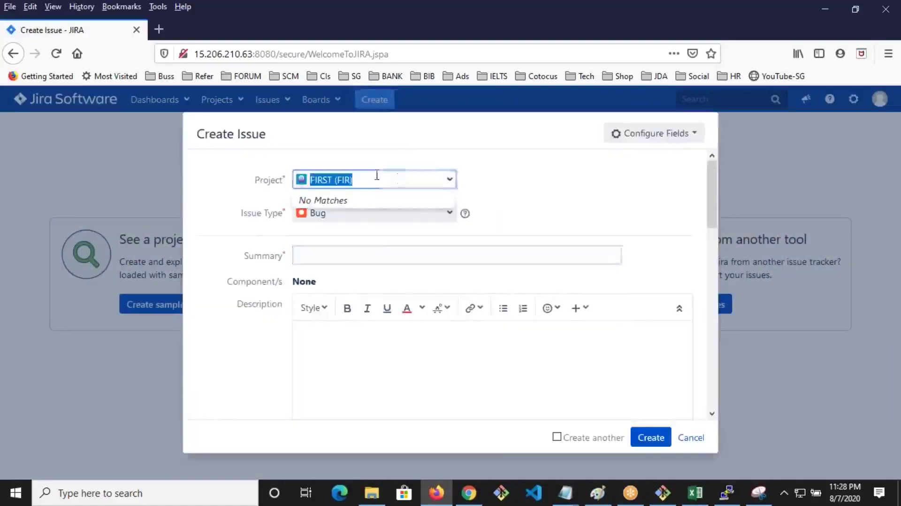
{"action": "left_click", "coordinate": [410, 218]}
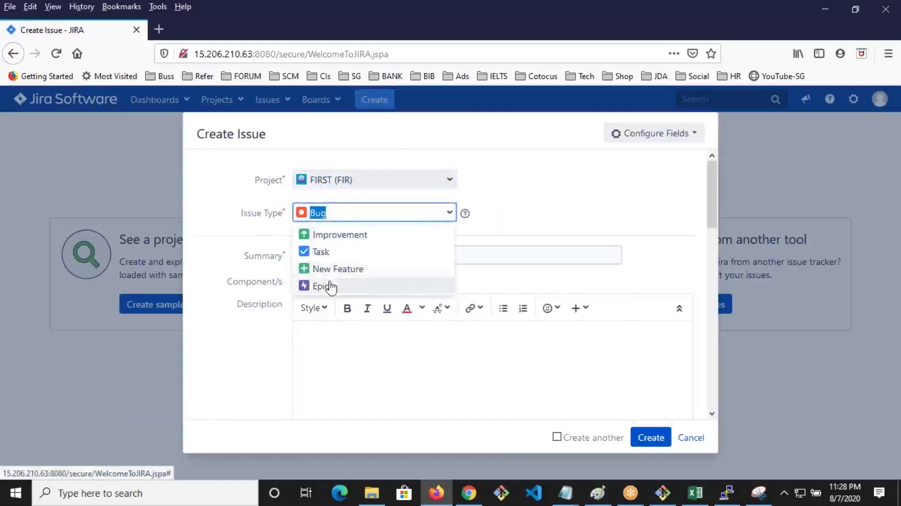
{"action": "left_click", "coordinate": [318, 257]}
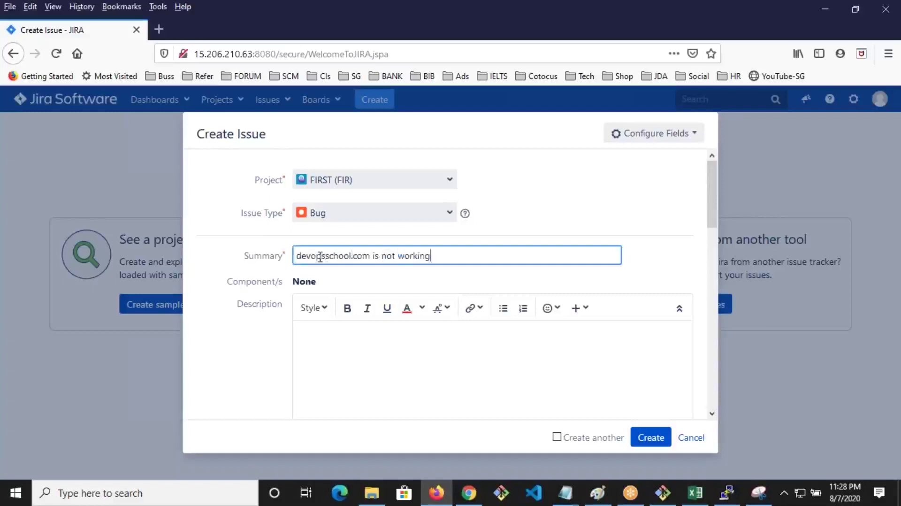
{"action": "key", "text": "ctrl+a"}
{"action": "left_click", "coordinate": [360, 331]}
{"action": "key", "text": "ctrl+v"}
{"action": "key", "text": "ctrl+v"}
{"action": "key", "text": "ctrl+v"}
{"action": "key", "text": "ctrl+v"}
{"action": "key", "text": "ctrl+v"}
{"action": "key", "text": "ctrl+v"}
{"action": "key", "text": "ctrl+v"}
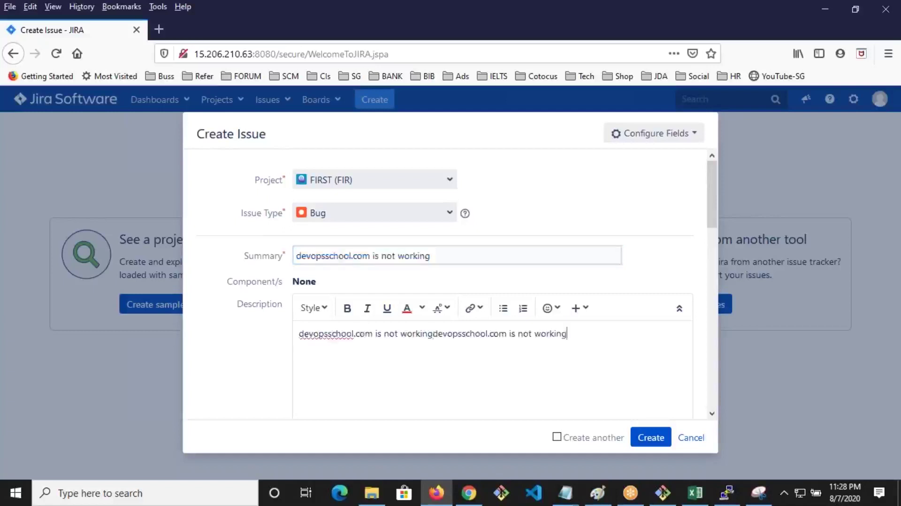
Set priority High and environment 'IE FF WIND', then create the issue FIR-1
{"action": "scroll", "coordinate": [413, 353], "scroll_direction": "down", "scroll_amount": 5}
{"action": "scroll", "coordinate": [362, 277], "scroll_direction": "up", "scroll_amount": 2}
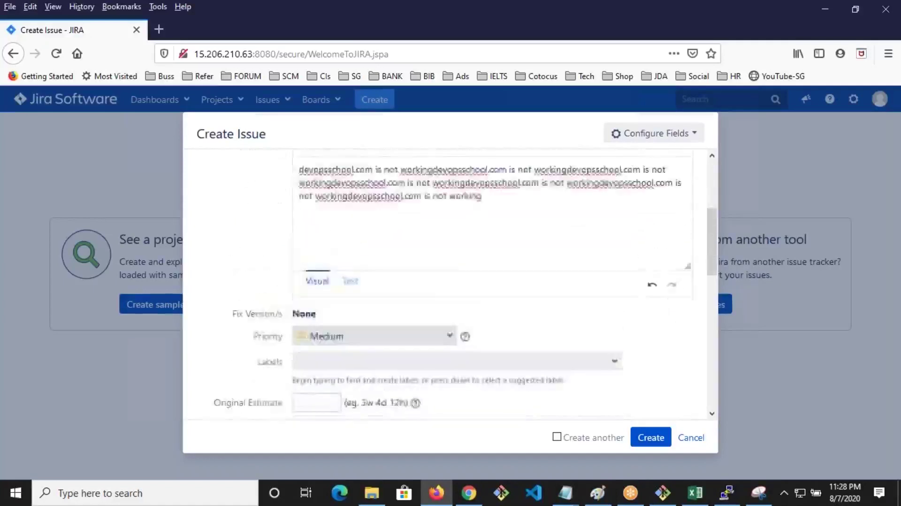
{"action": "left_click", "coordinate": [329, 350]}
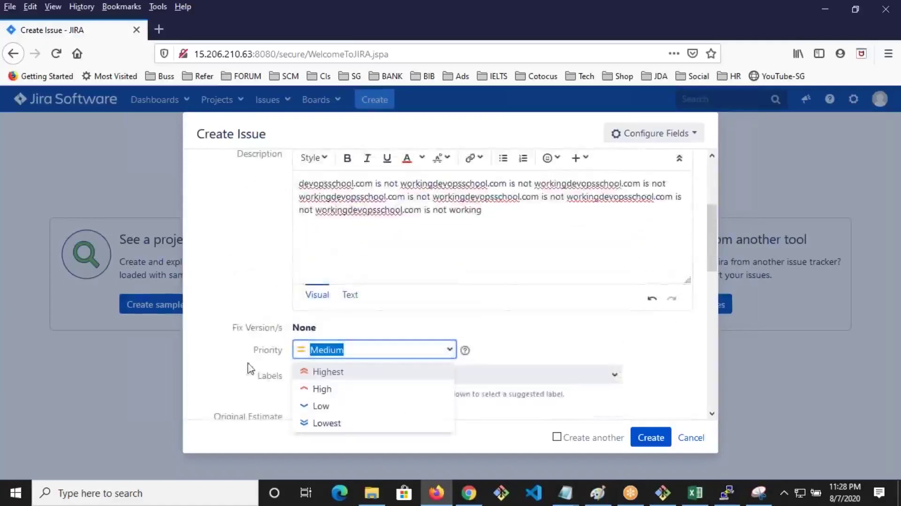
{"action": "left_click", "coordinate": [314, 388]}
{"action": "scroll", "coordinate": [350, 282], "scroll_direction": "down", "scroll_amount": 3}
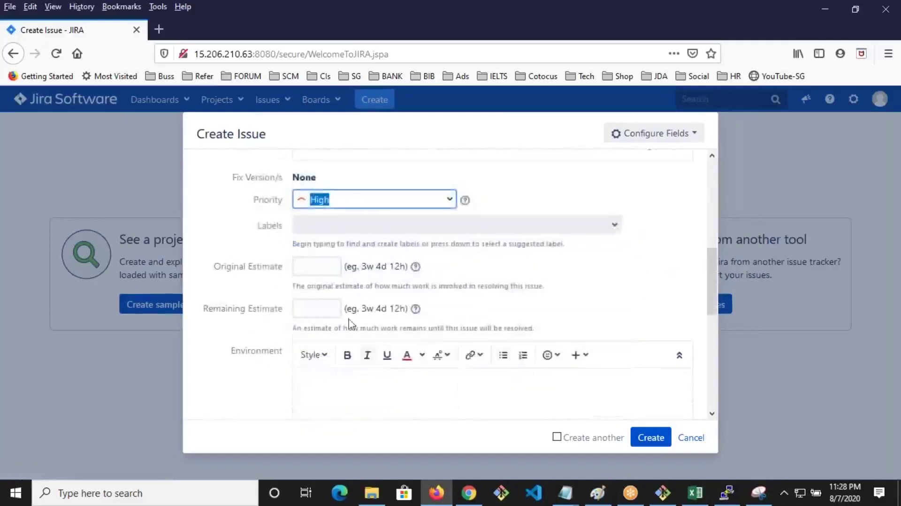
{"action": "left_click", "coordinate": [334, 268]}
{"action": "scroll", "coordinate": [371, 354], "scroll_direction": "down", "scroll_amount": 2}
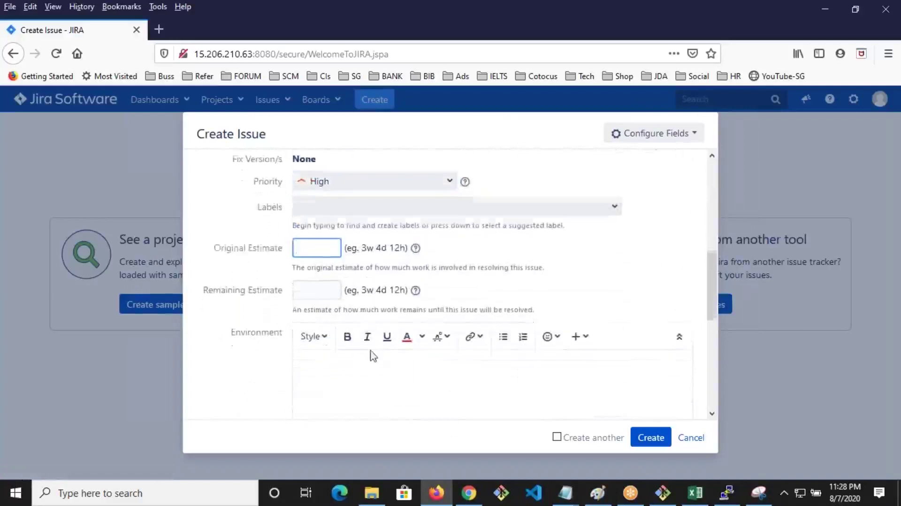
{"action": "left_click", "coordinate": [385, 353]}
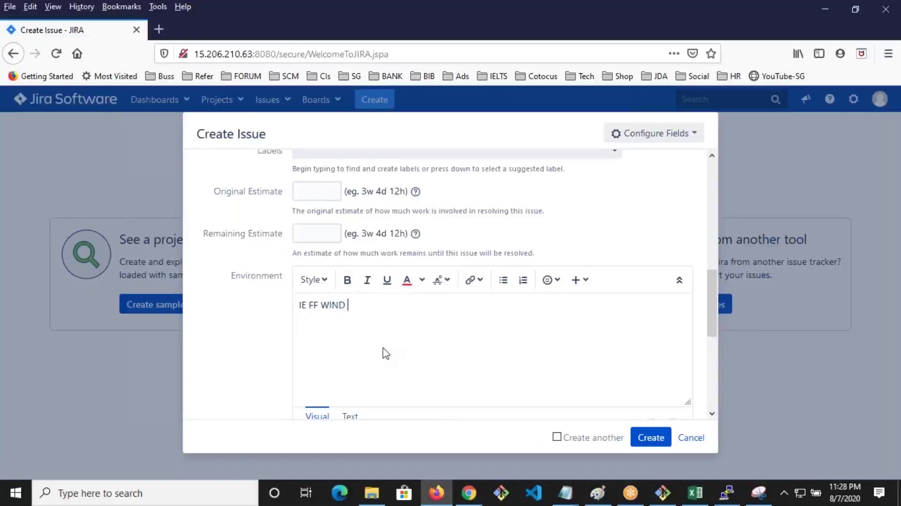
{"action": "scroll", "coordinate": [558, 350], "scroll_direction": "down", "scroll_amount": 5}
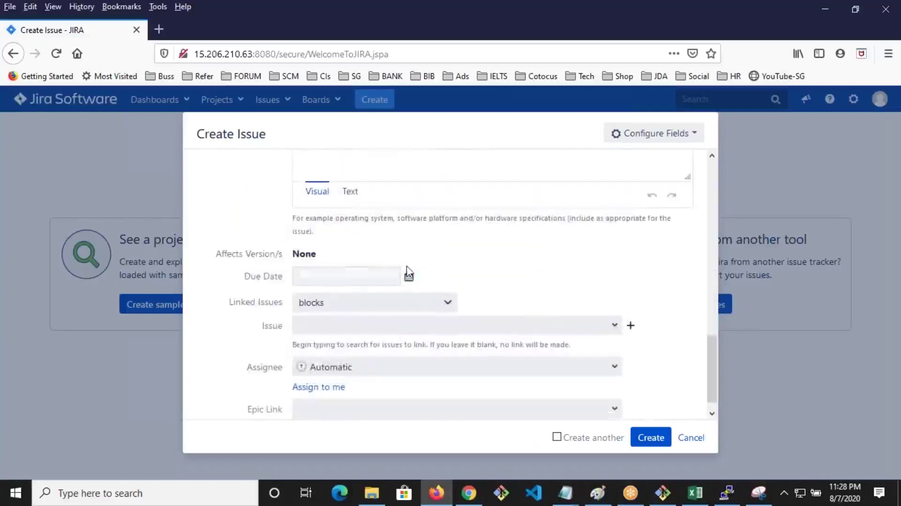
{"action": "left_click", "coordinate": [395, 277]}
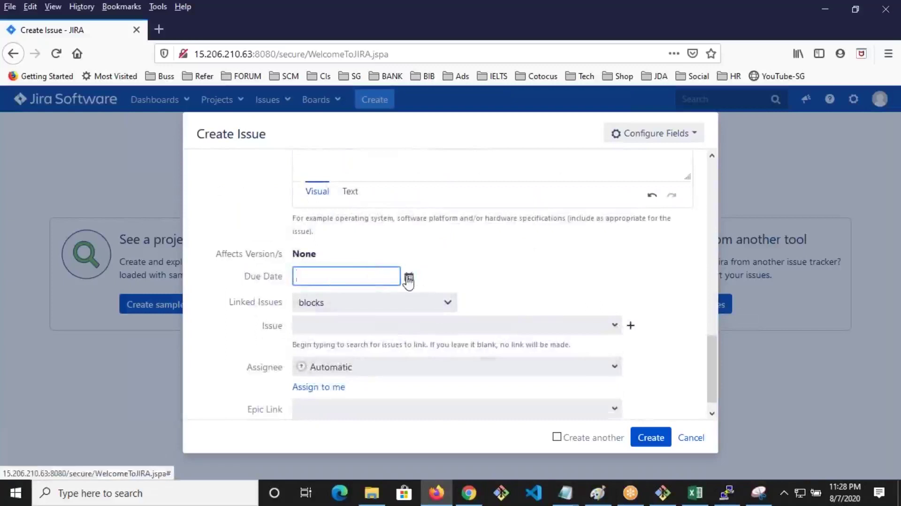
{"action": "scroll", "coordinate": [407, 281], "scroll_direction": "down", "scroll_amount": 1}
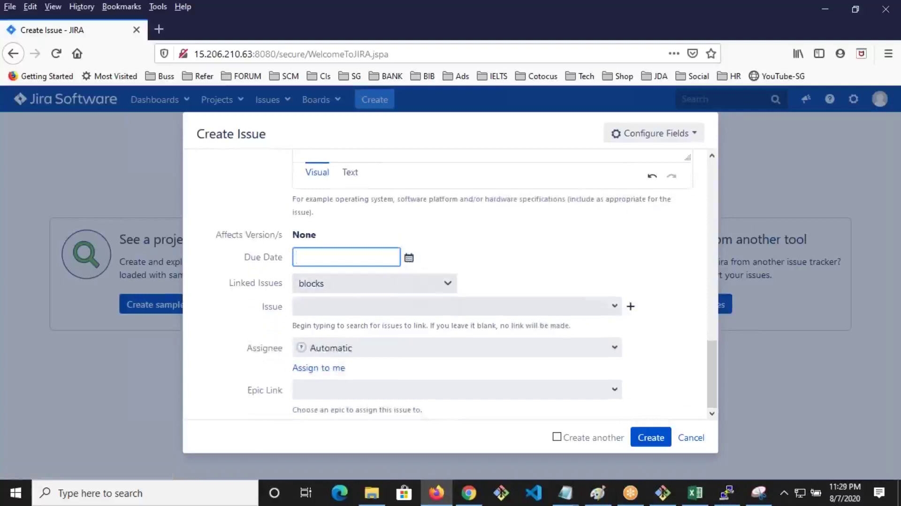
{"action": "left_click", "coordinate": [651, 437]}
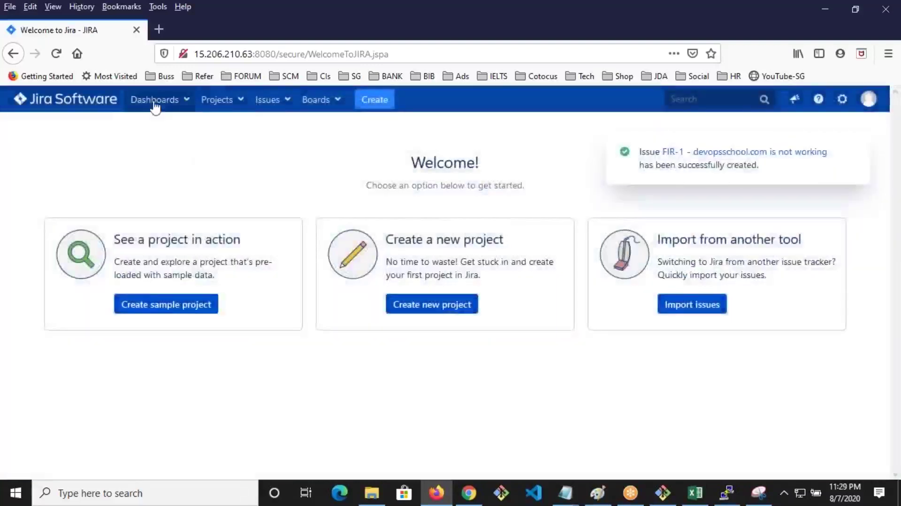
{"action": "left_click", "coordinate": [155, 100]}
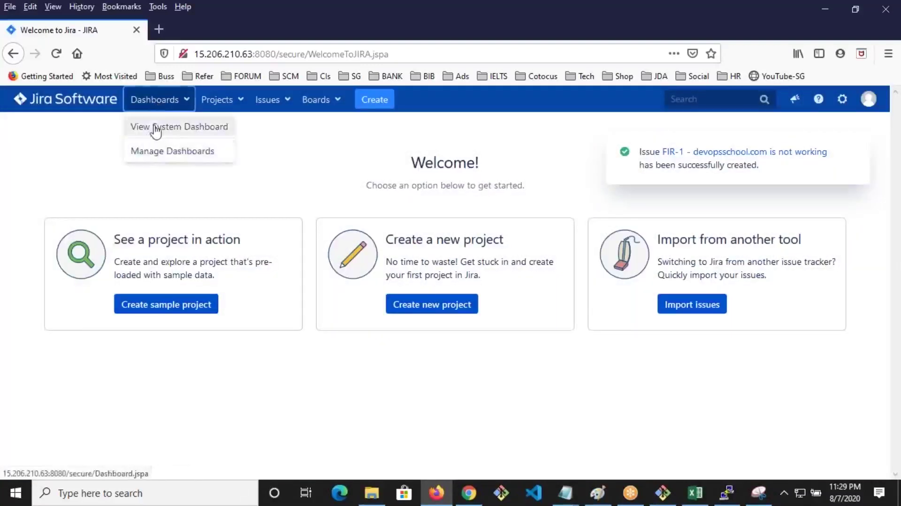
Open the System Dashboard, dismiss the search tip and check the Assigned to Me gadget
{"action": "left_click", "coordinate": [154, 128]}
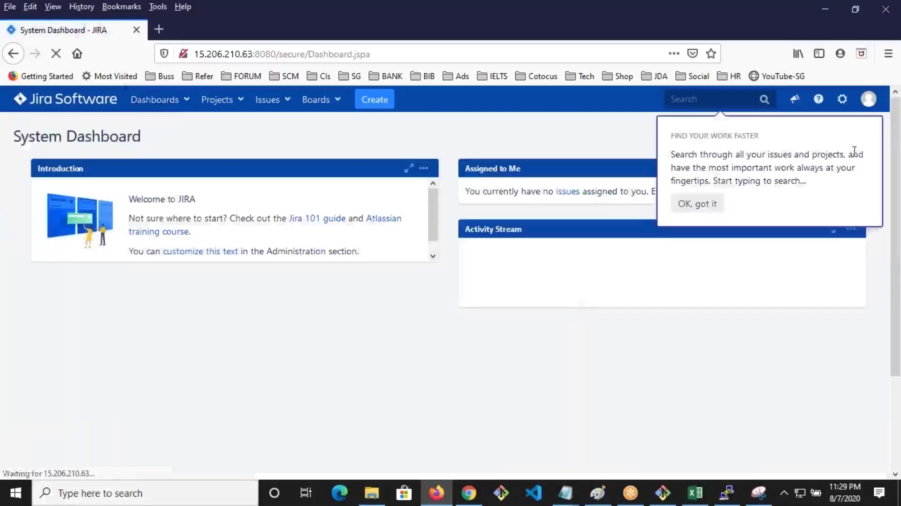
{"action": "left_click", "coordinate": [718, 203]}
{"action": "left_click_drag", "start_coordinate": [520, 169], "coordinate": [470, 168]}
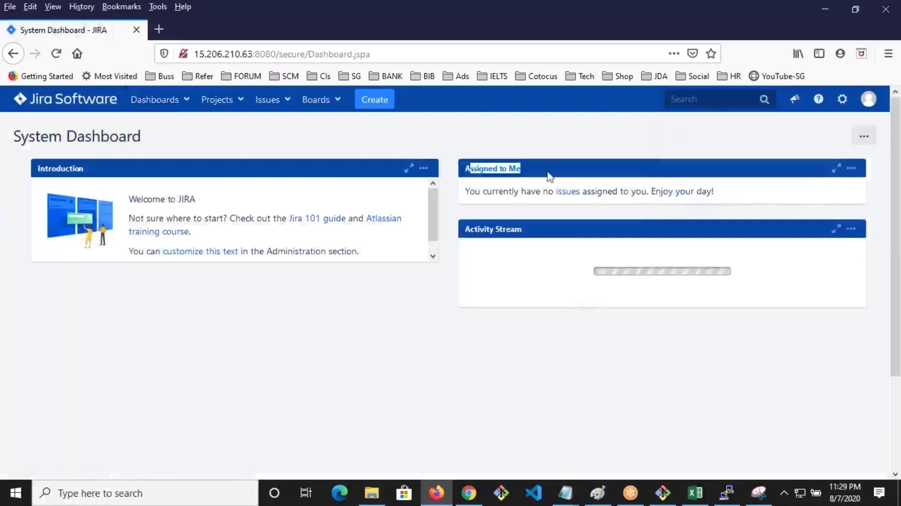
List All issues, assign FIR-1 to yourself, and go back to the System Dashboard
{"action": "left_click", "coordinate": [280, 110]}
{"action": "left_click", "coordinate": [275, 131]}
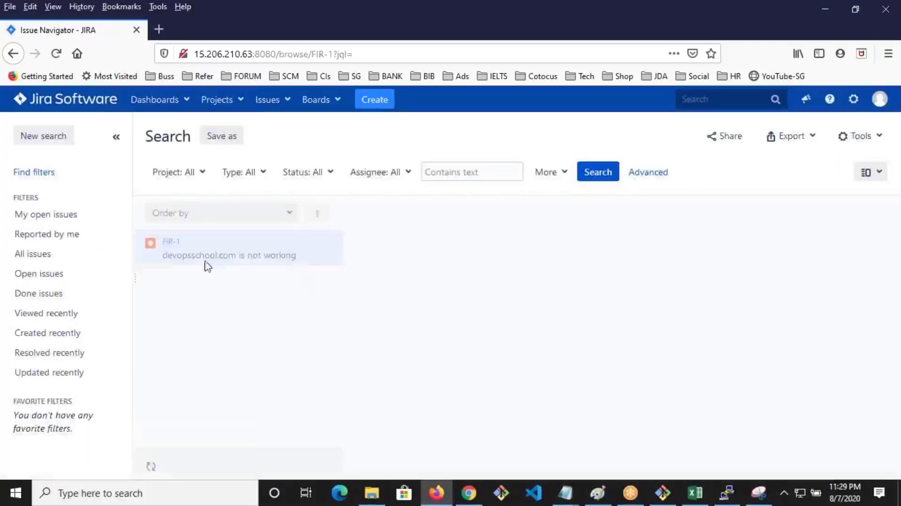
{"action": "left_click", "coordinate": [26, 256]}
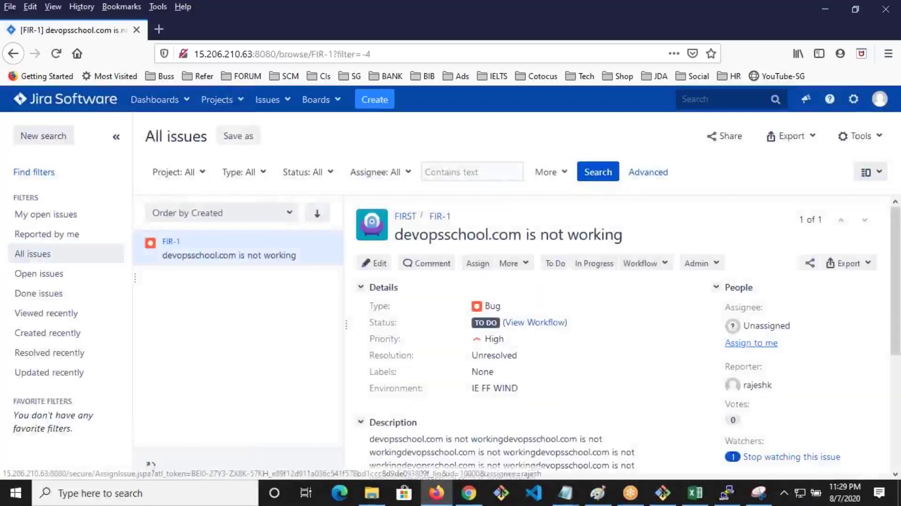
{"action": "left_click", "coordinate": [751, 343]}
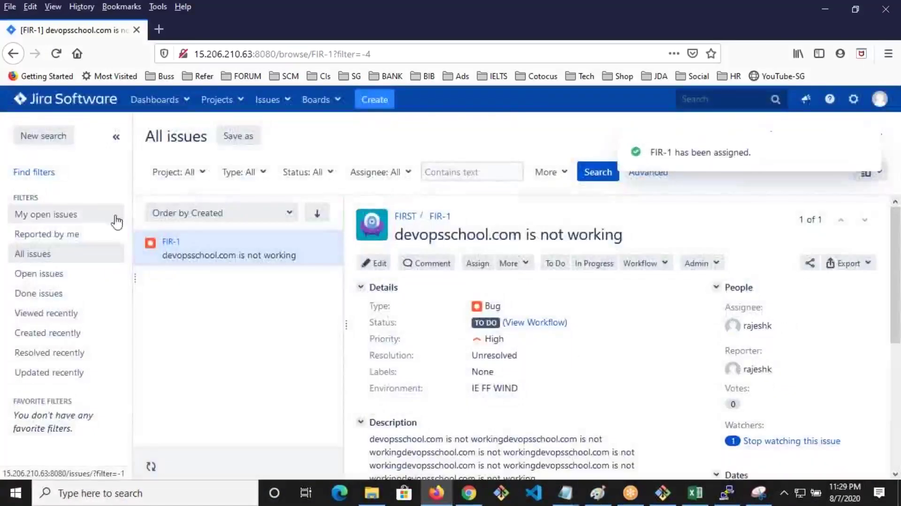
{"action": "left_click", "coordinate": [141, 103]}
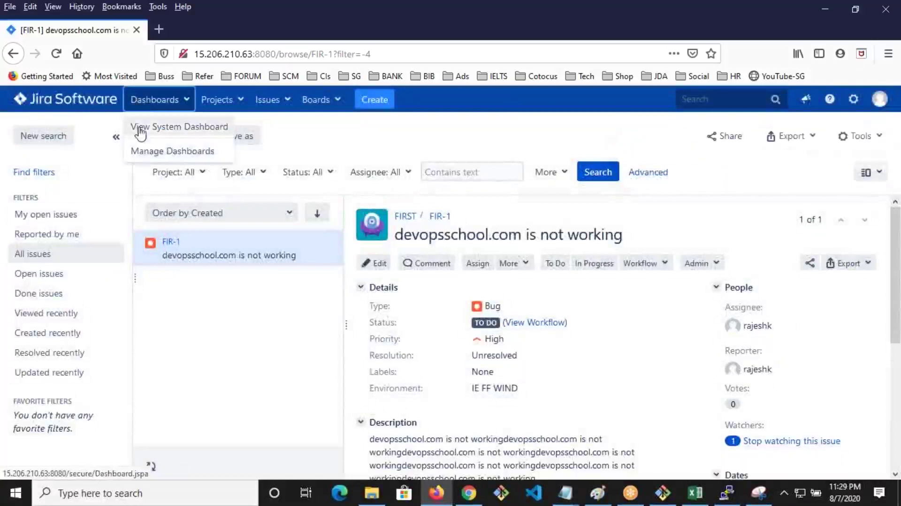
{"action": "left_click", "coordinate": [134, 126]}
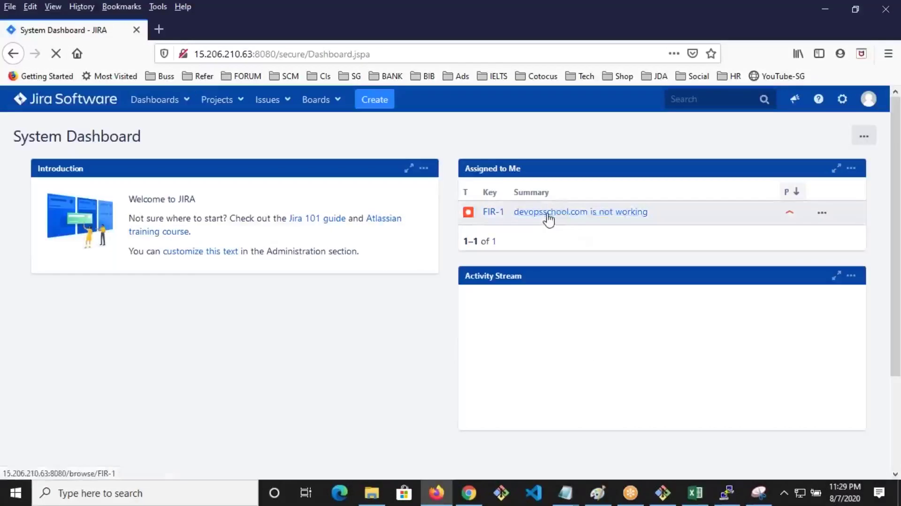
Open FIR-1 and move it to In Progress
{"action": "left_click", "coordinate": [549, 215]}
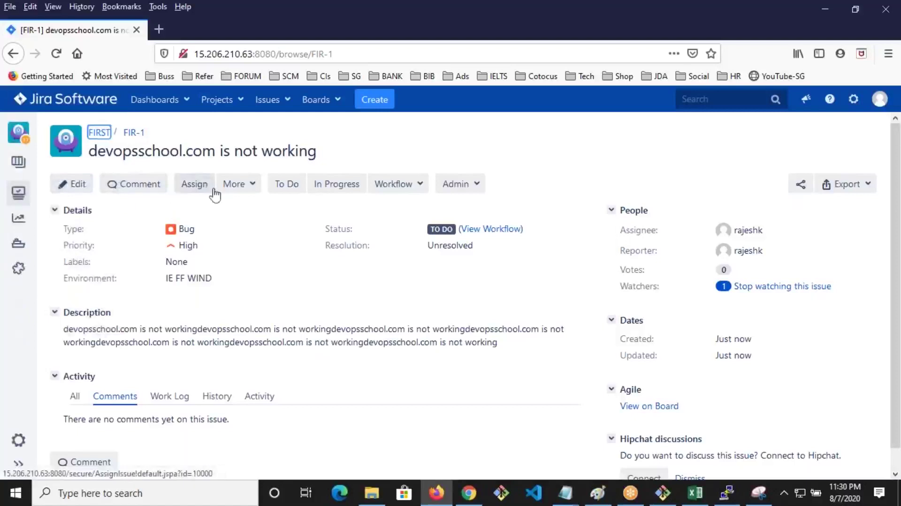
{"action": "left_click", "coordinate": [239, 184]}
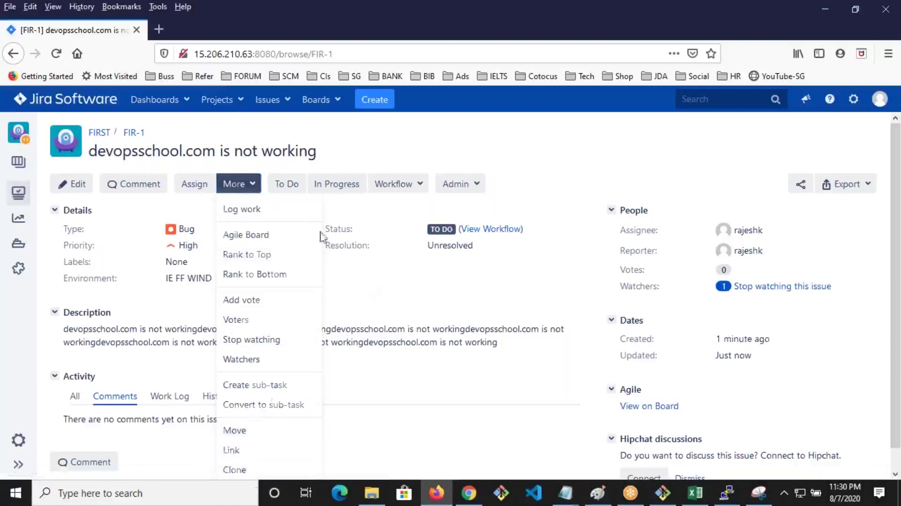
{"action": "left_click", "coordinate": [329, 221]}
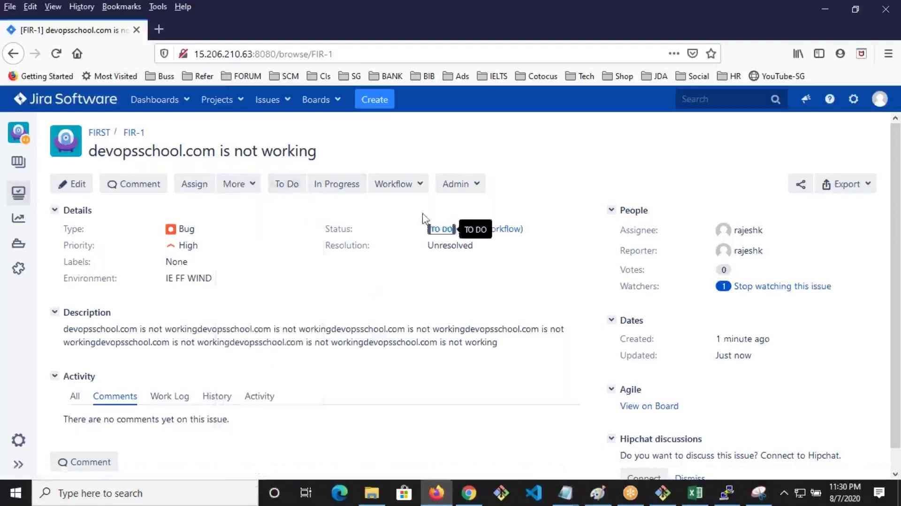
{"action": "left_click", "coordinate": [337, 183]}
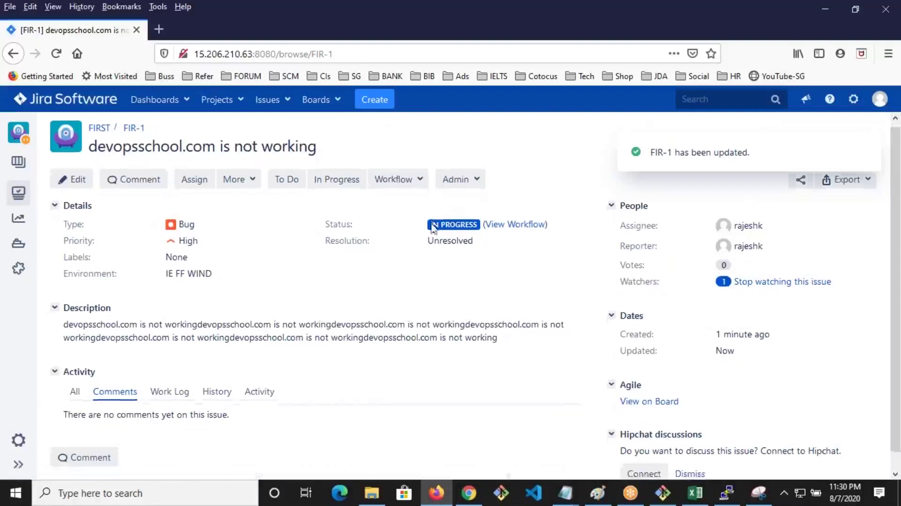
Review FIR-1's created and updated dates and export options, then switch to the other browser
{"action": "scroll", "coordinate": [432, 228], "scroll_direction": "down", "scroll_amount": 1}
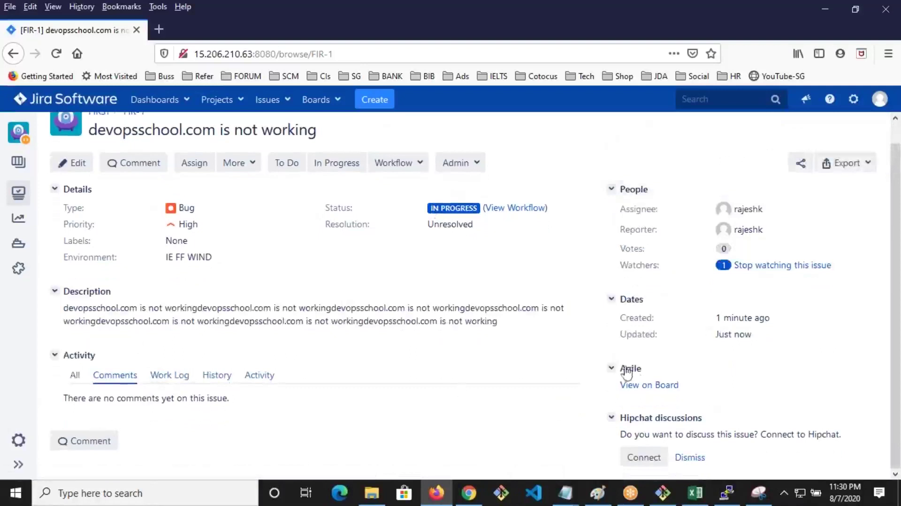
{"action": "left_click_drag", "start_coordinate": [751, 339], "coordinate": [657, 307]}
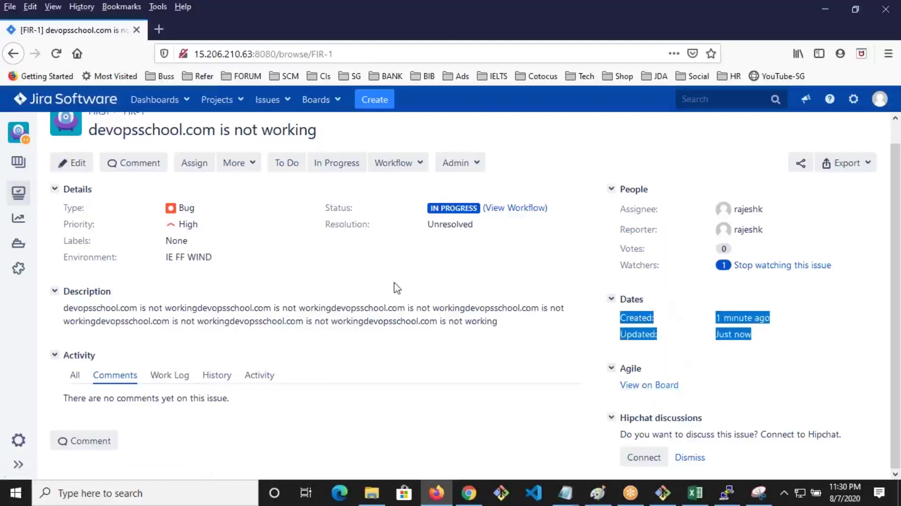
{"action": "scroll", "coordinate": [397, 288], "scroll_direction": "up", "scroll_amount": 1}
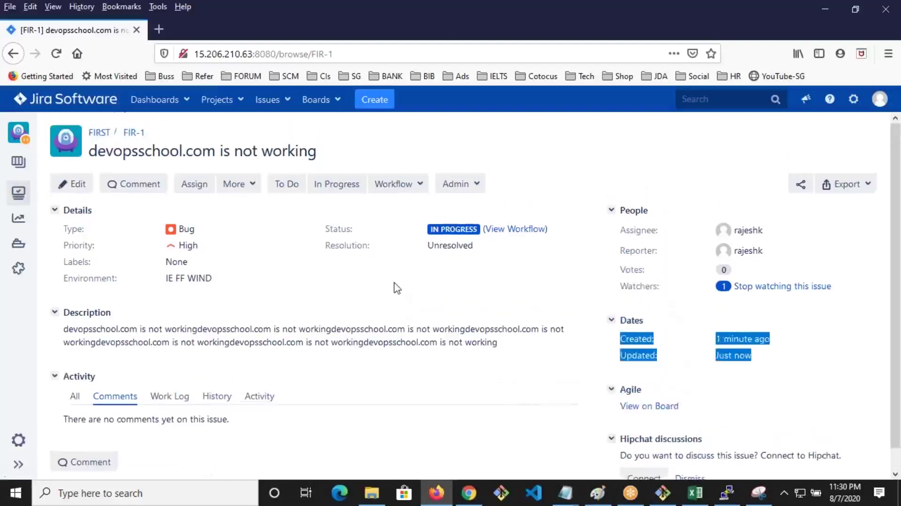
{"action": "left_click", "coordinate": [864, 184]}
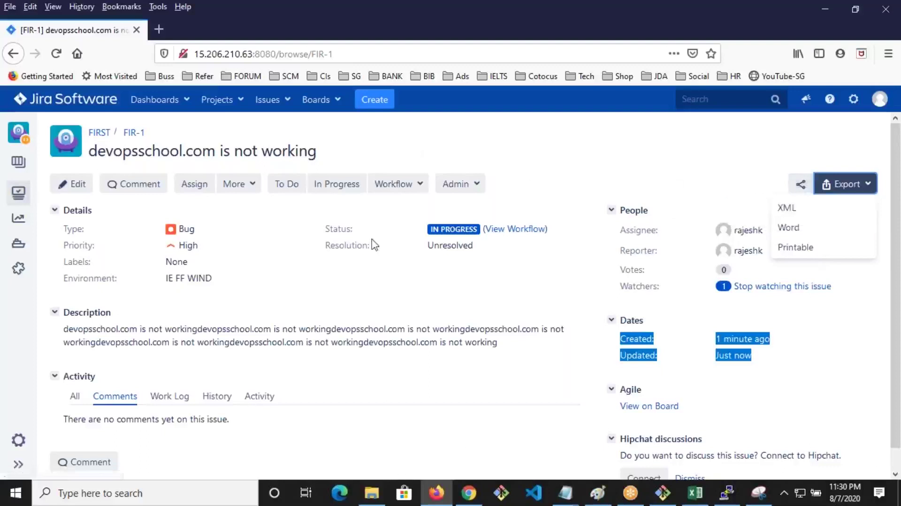
{"action": "left_click", "coordinate": [578, 497]}
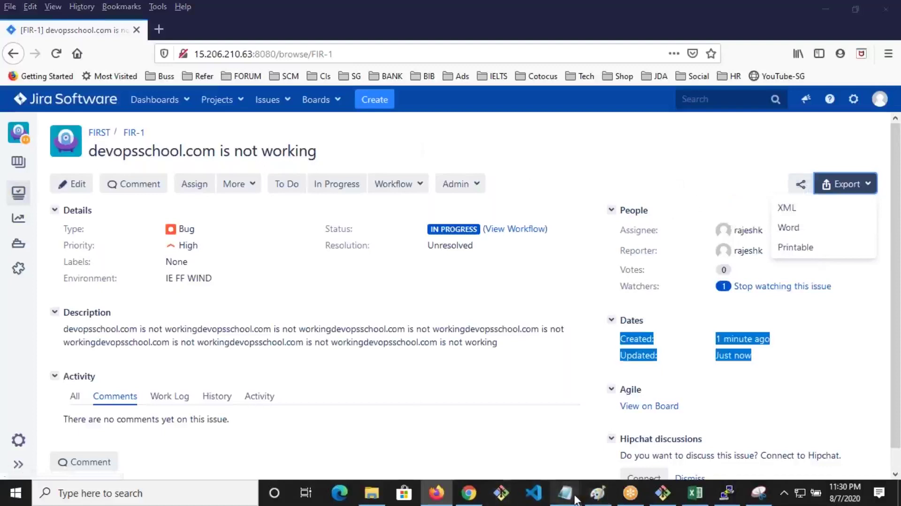
{"action": "left_click", "coordinate": [469, 492]}
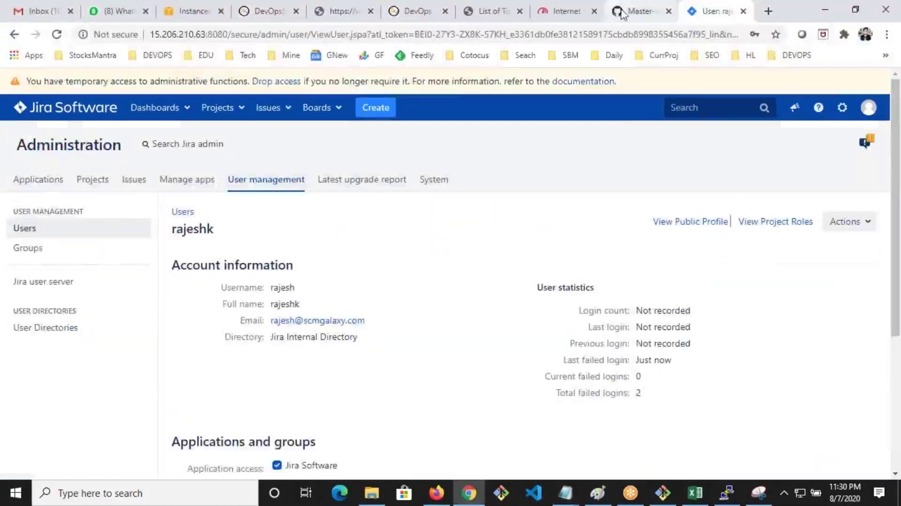
Highlight the User - Workflow in Jira heading and its create/work-with-issues steps in august-7-2020.txt
{"action": "left_click", "coordinate": [613, 14]}
{"action": "left_click", "coordinate": [305, 291]}
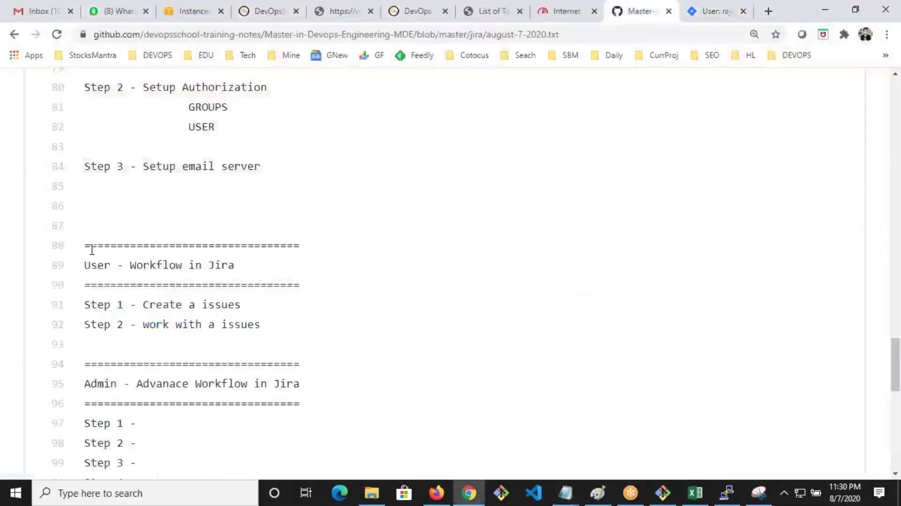
{"action": "left_click_drag", "start_coordinate": [97, 266], "coordinate": [207, 296]}
{"action": "scroll", "coordinate": [316, 366], "scroll_direction": "up", "scroll_amount": 4}
{"action": "left_click_drag", "start_coordinate": [315, 366], "coordinate": [181, 105]}
{"action": "scroll", "coordinate": [262, 215], "scroll_direction": "down", "scroll_amount": 5}
{"action": "left_click_drag", "start_coordinate": [105, 203], "coordinate": [212, 256]}
{"action": "left_click", "coordinate": [212, 255]}
{"action": "left_click_drag", "start_coordinate": [147, 201], "coordinate": [196, 201]}
{"action": "left_click_drag", "start_coordinate": [140, 239], "coordinate": [40, 188]}
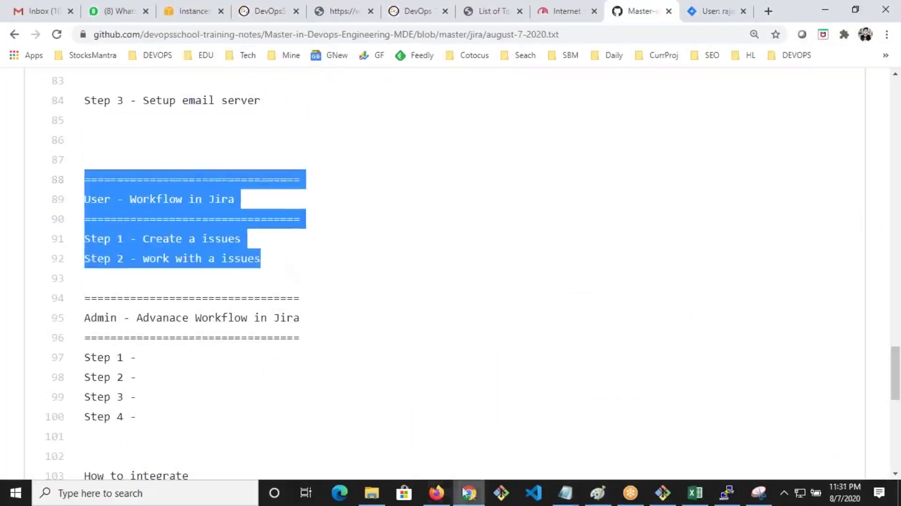
Transition FIR-1 to Done in Firefox and check the change on the System Dashboard
{"action": "left_click", "coordinate": [436, 493]}
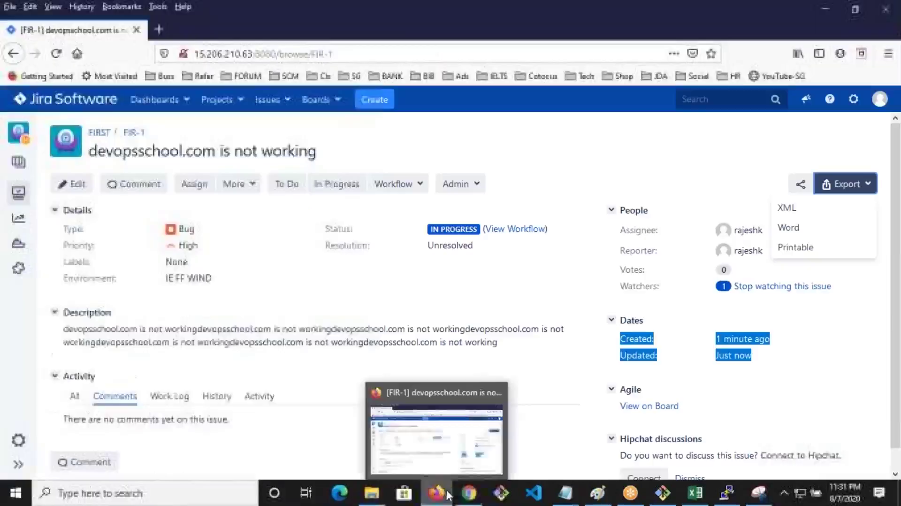
{"action": "left_click", "coordinate": [388, 186]}
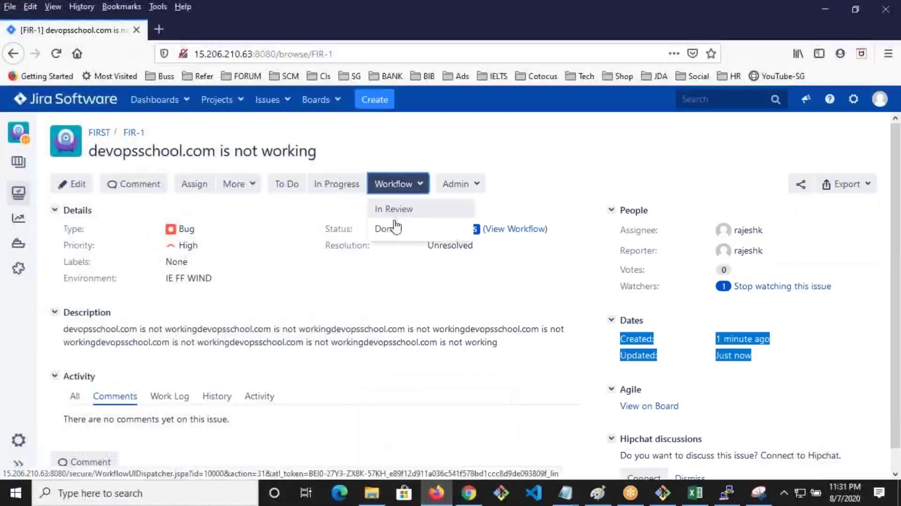
{"action": "left_click", "coordinate": [388, 233]}
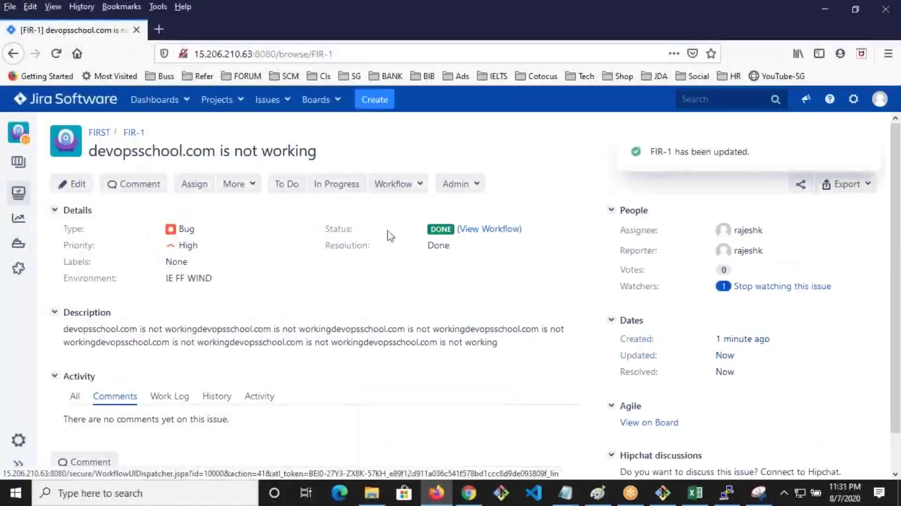
{"action": "left_click", "coordinate": [132, 106]}
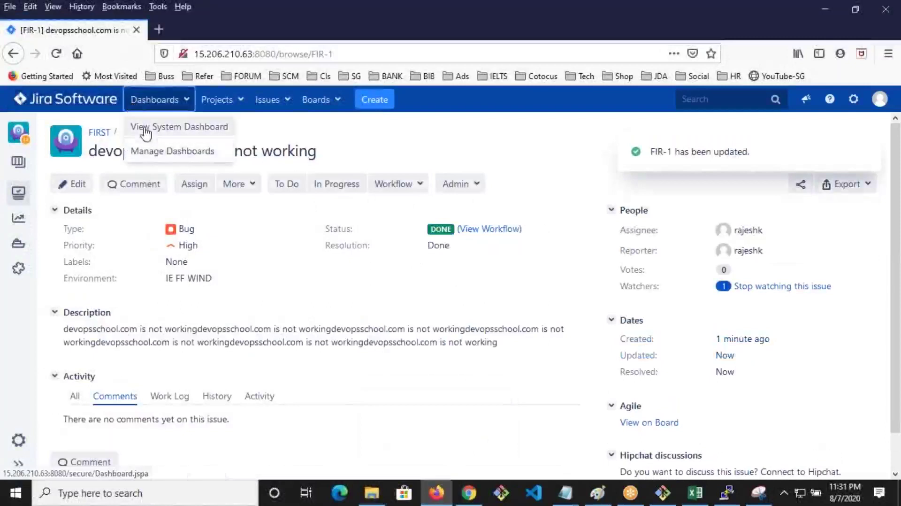
{"action": "left_click", "coordinate": [137, 124]}
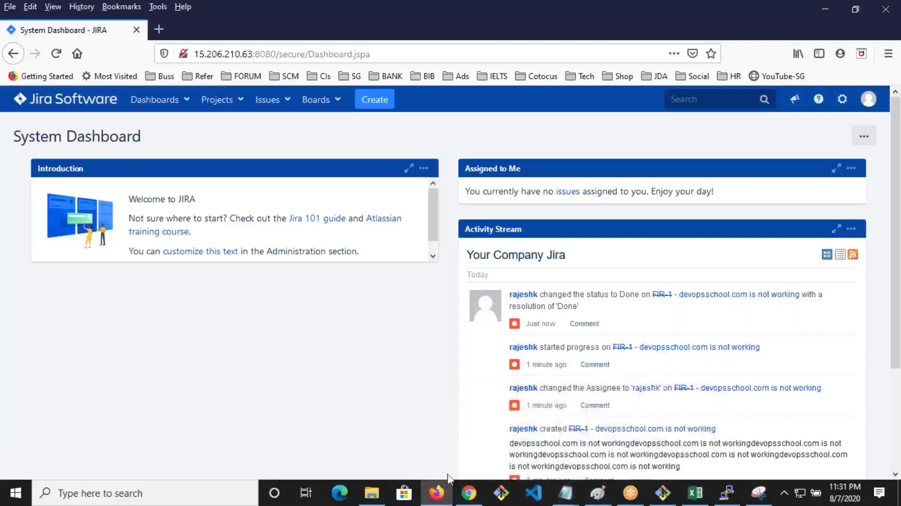
Scroll the GitHub notes to line 95 and select the word Admin
{"action": "left_click", "coordinate": [469, 492]}
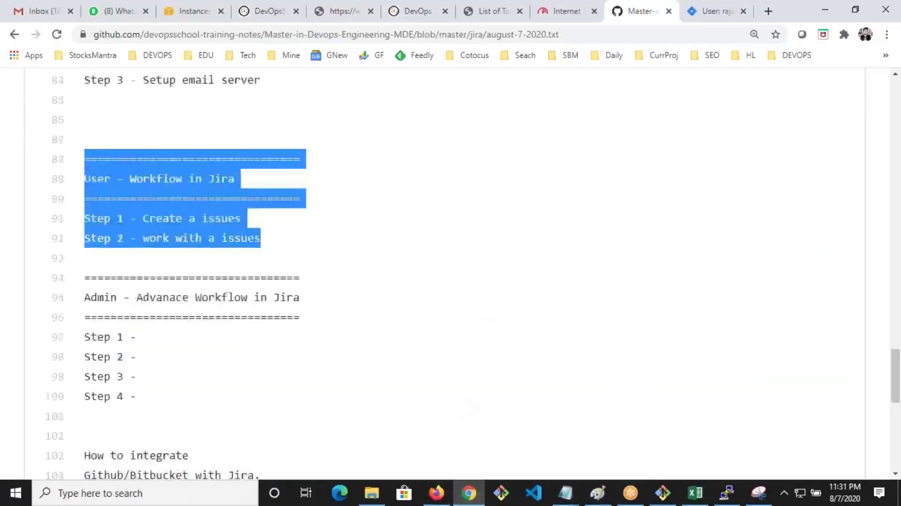
{"action": "scroll", "coordinate": [251, 243], "scroll_direction": "down", "scroll_amount": 2}
{"action": "left_click_drag", "start_coordinate": [87, 187], "coordinate": [57, 124]}
{"action": "scroll", "coordinate": [216, 187], "scroll_direction": "up", "scroll_amount": 2}
{"action": "left_click", "coordinate": [231, 190]}
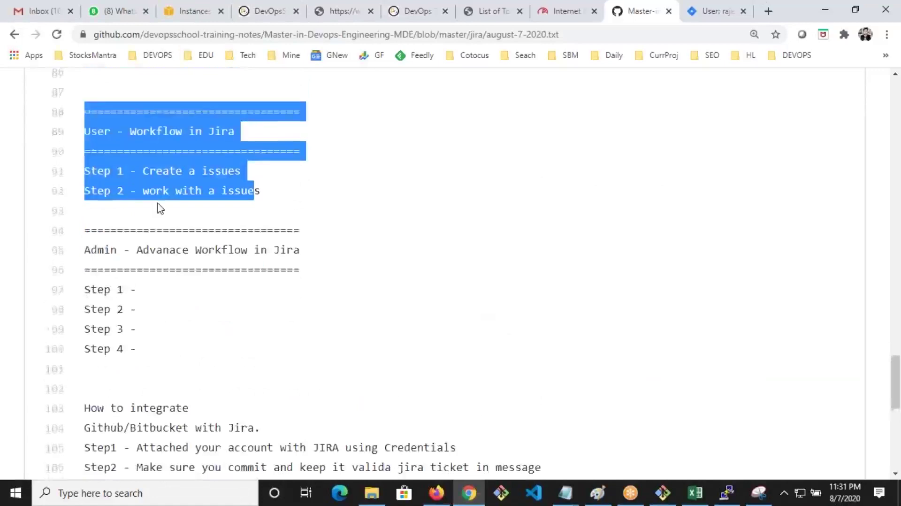
{"action": "scroll", "coordinate": [159, 207], "scroll_direction": "down", "scroll_amount": 3}
{"action": "double_click", "coordinate": [100, 120]}
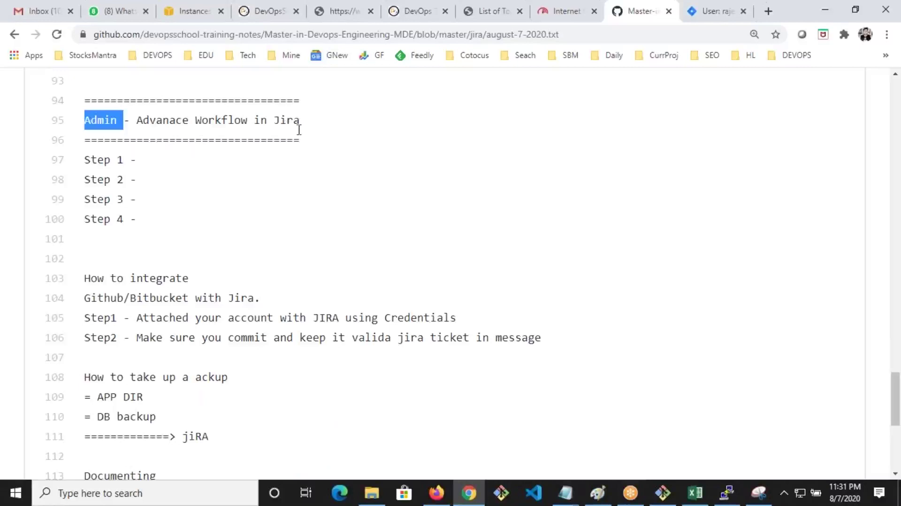
Highlight the Admin - Advanace Workflow in Jira heading, then return to the Jira user page
{"action": "left_click", "coordinate": [180, 254]}
{"action": "scroll", "coordinate": [212, 265], "scroll_direction": "down", "scroll_amount": 5}
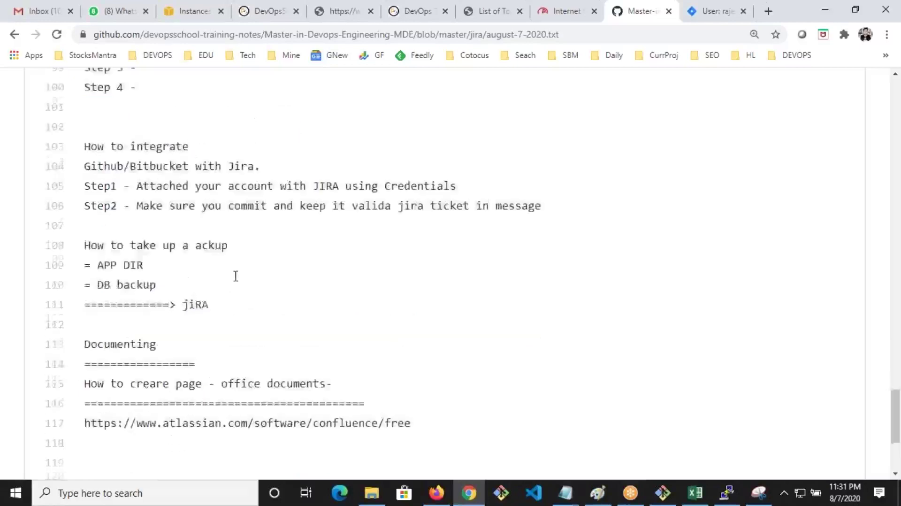
{"action": "scroll", "coordinate": [202, 279], "scroll_direction": "up", "scroll_amount": 8}
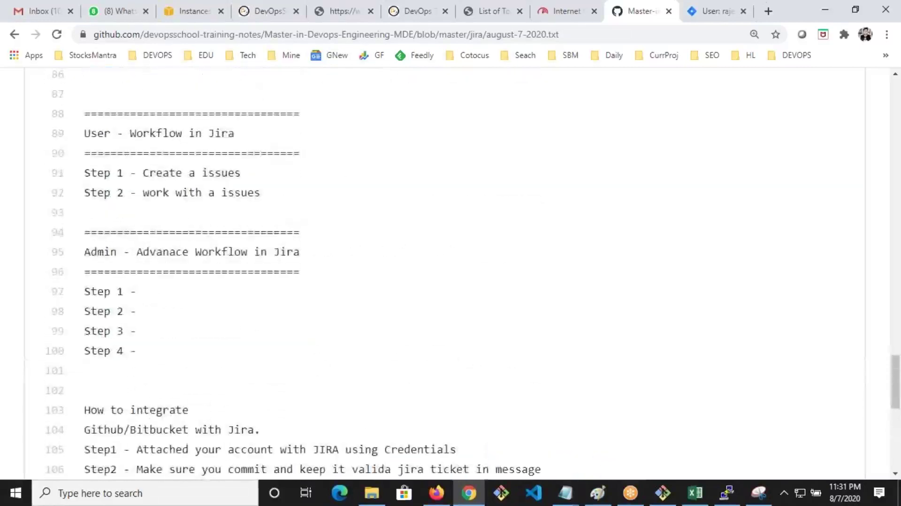
{"action": "left_click_drag", "start_coordinate": [259, 252], "coordinate": [124, 252]}
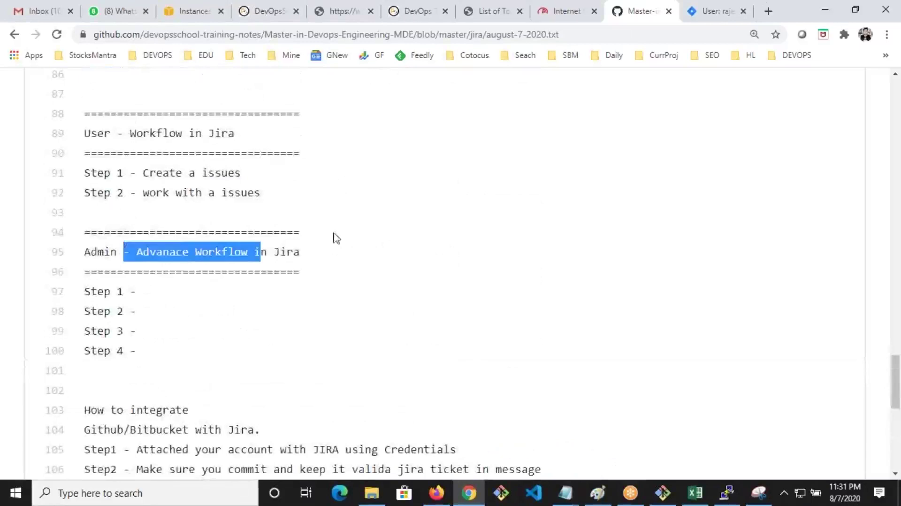
{"action": "left_click", "coordinate": [141, 258]}
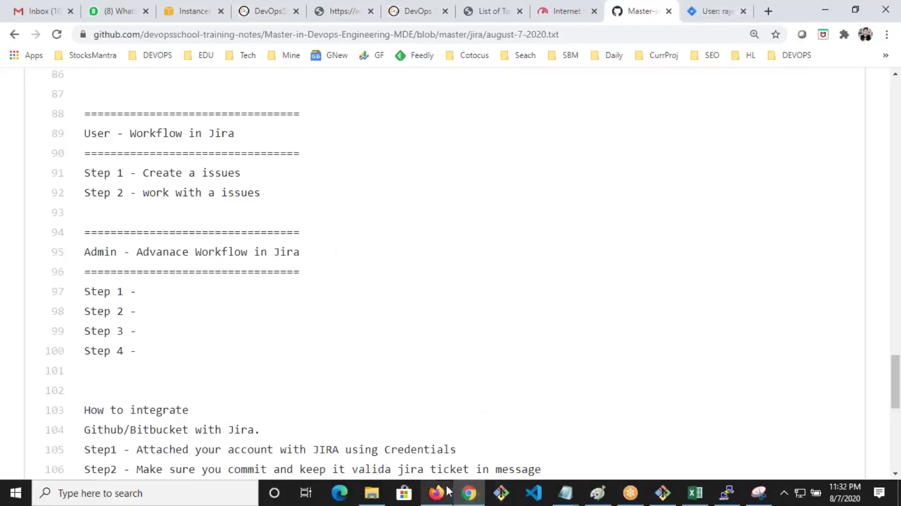
{"action": "left_click", "coordinate": [690, 12]}
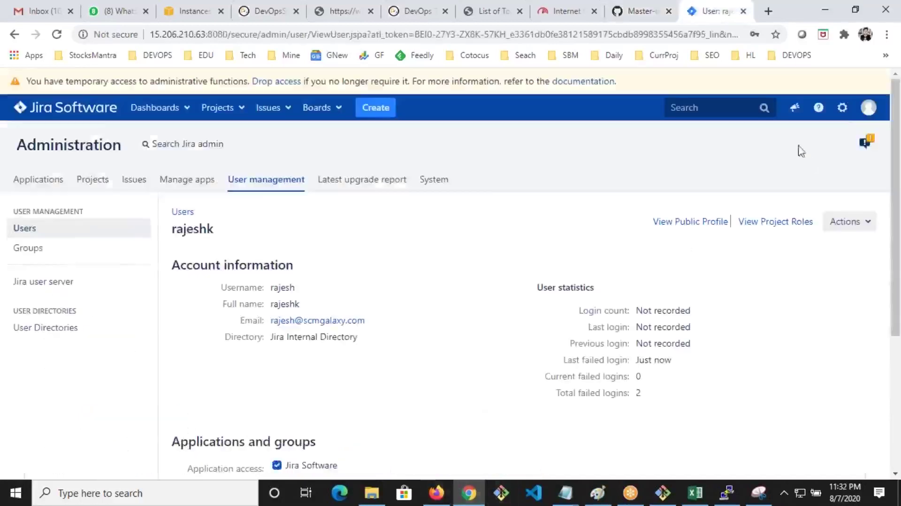
Go to the Issues administration page from the gear menu, then bring up Snipping Tool
{"action": "left_click", "coordinate": [843, 113]}
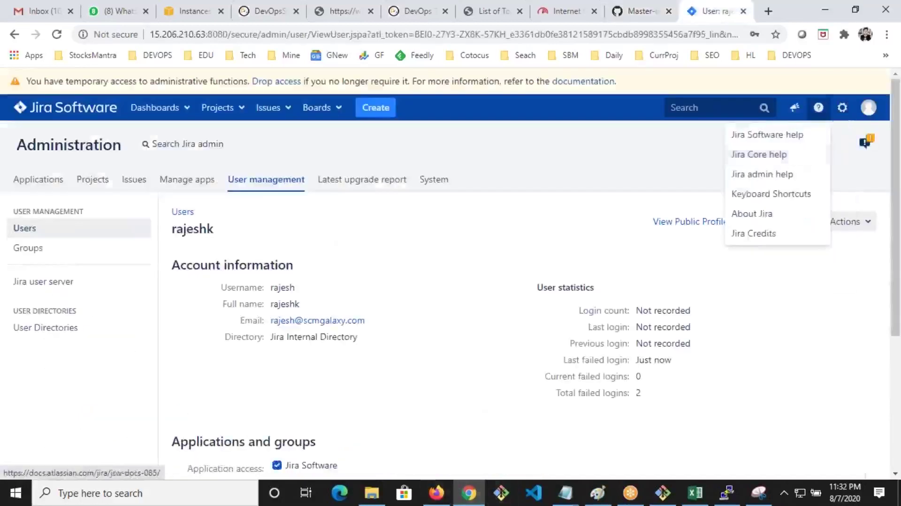
{"action": "left_click", "coordinate": [777, 192]}
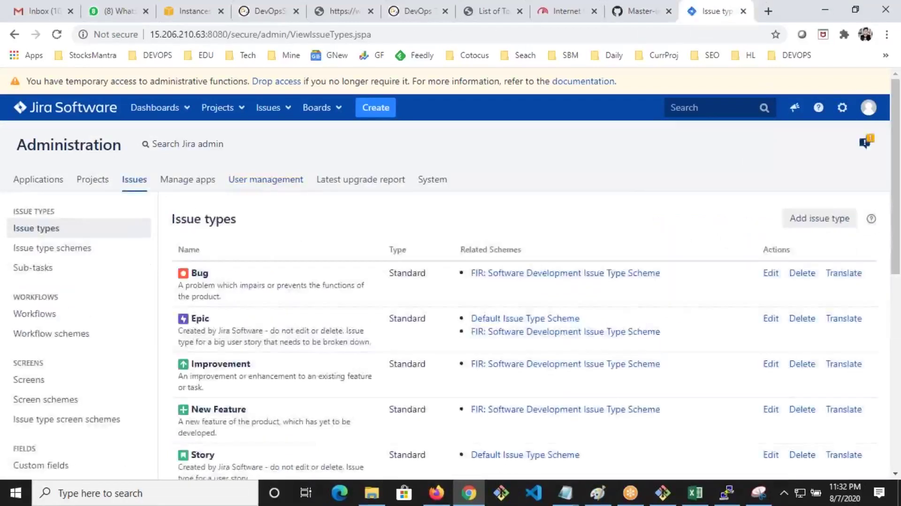
{"action": "scroll", "coordinate": [306, 314], "scroll_direction": "down", "scroll_amount": 2}
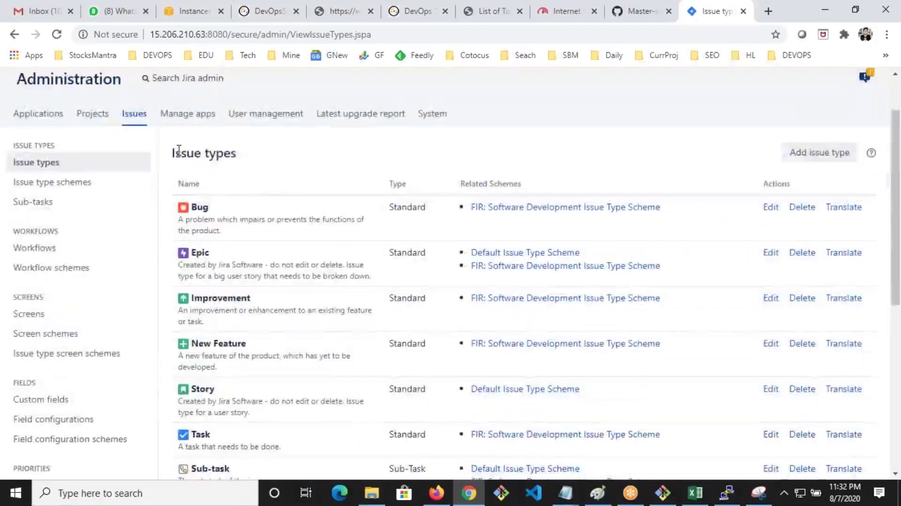
{"action": "left_click_drag", "start_coordinate": [175, 152], "coordinate": [237, 150]}
{"action": "left_click", "coordinate": [758, 493]}
Snip the admin sidebar and circle Issue types, Workflows, Screens and Fields groups in red
{"action": "left_click", "coordinate": [85, 46]}
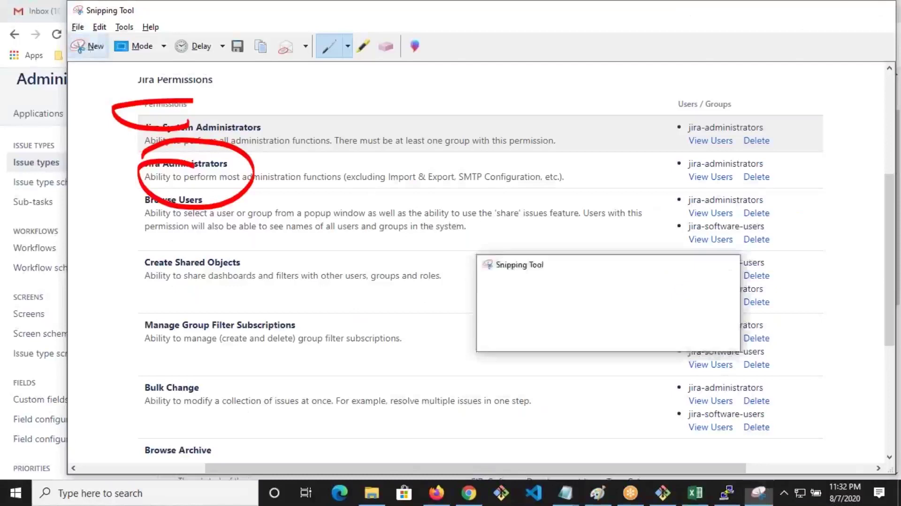
{"action": "left_click_drag", "start_coordinate": [2, 100], "coordinate": [241, 495]}
{"action": "mouse_move", "coordinate": [103, 148]}
{"action": "left_mouse_down"}
{"action": "mouse_move", "coordinate": [52, 169]}
{"action": "mouse_move", "coordinate": [84, 237]}
{"action": "mouse_move", "coordinate": [169, 218]}
{"action": "mouse_move", "coordinate": [101, 149]}
{"action": "left_mouse_up"}
{"action": "mouse_move", "coordinate": [86, 239]}
{"action": "left_mouse_down"}
{"action": "mouse_move", "coordinate": [172, 283]}
{"action": "mouse_move", "coordinate": [79, 226]}
{"action": "left_mouse_up"}
{"action": "mouse_move", "coordinate": [54, 328]}
{"action": "left_mouse_down"}
{"action": "mouse_move", "coordinate": [167, 398]}
{"action": "mouse_move", "coordinate": [211, 368]}
{"action": "mouse_move", "coordinate": [55, 300]}
{"action": "left_mouse_up"}
{"action": "scroll", "coordinate": [150, 388], "scroll_direction": "down", "scroll_amount": 2}
{"action": "mouse_move", "coordinate": [130, 372]}
{"action": "left_mouse_down"}
{"action": "mouse_move", "coordinate": [45, 389]}
{"action": "mouse_move", "coordinate": [198, 371]}
{"action": "mouse_move", "coordinate": [111, 356]}
{"action": "left_mouse_up"}
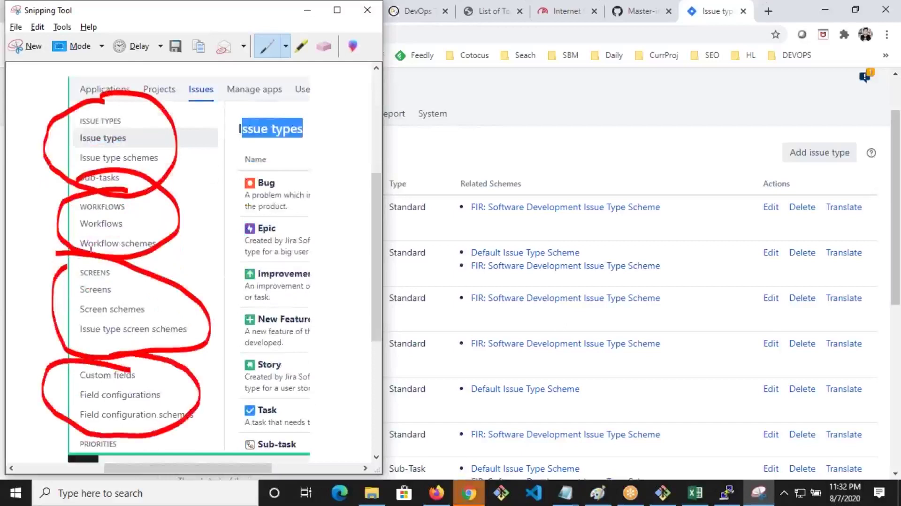
{"action": "left_click", "coordinate": [504, 148]}
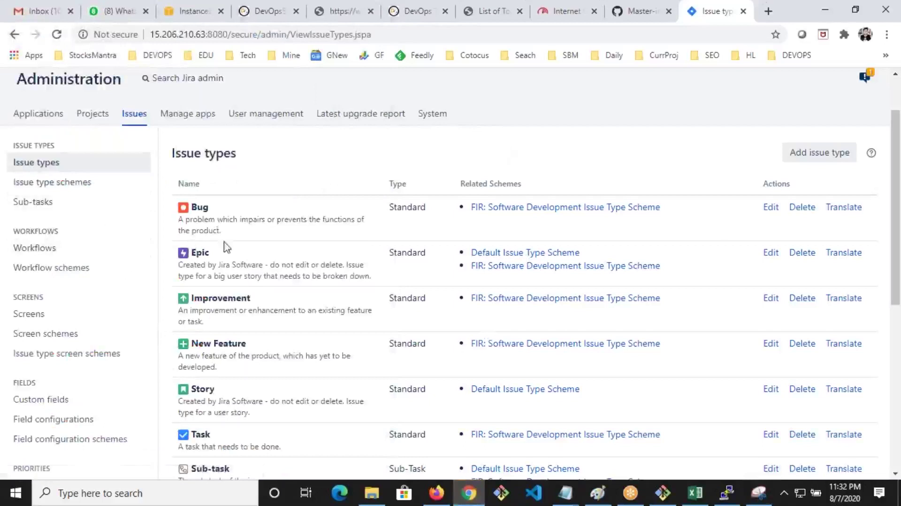
Create a new standard issue type named 'Idea'
{"action": "scroll", "coordinate": [214, 230], "scroll_direction": "down", "scroll_amount": 2}
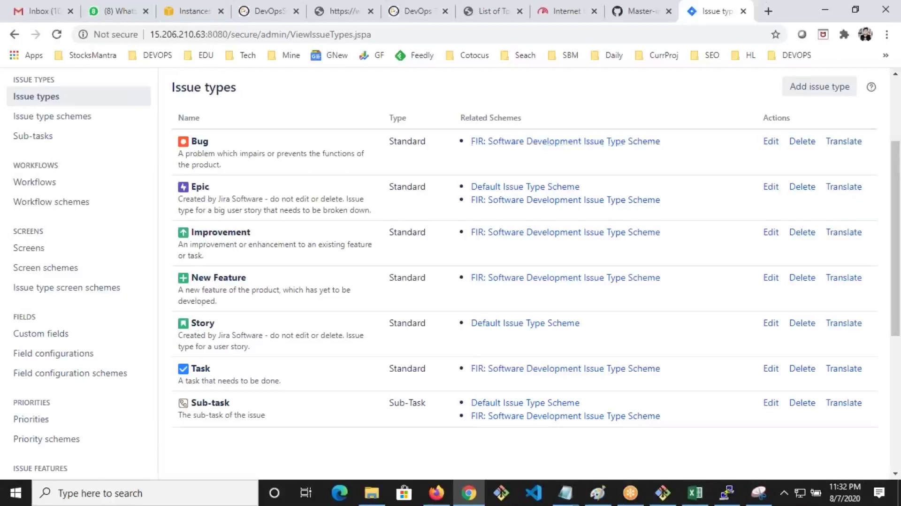
{"action": "scroll", "coordinate": [826, 202], "scroll_direction": "up", "scroll_amount": 3}
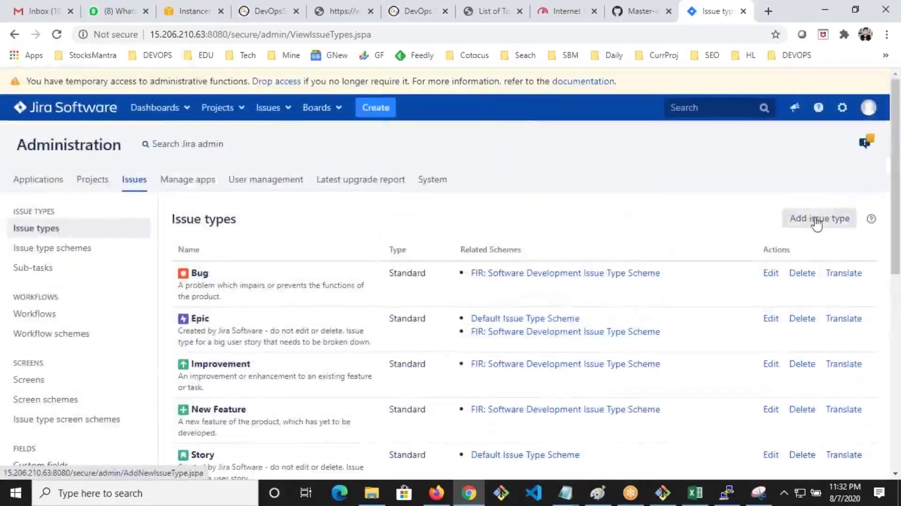
{"action": "left_click", "coordinate": [817, 221]}
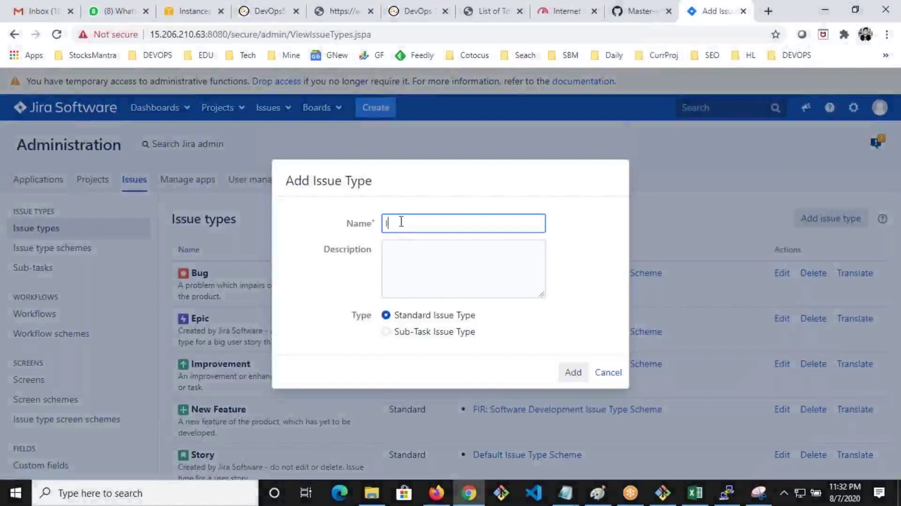
{"action": "type", "text": "Idea"}
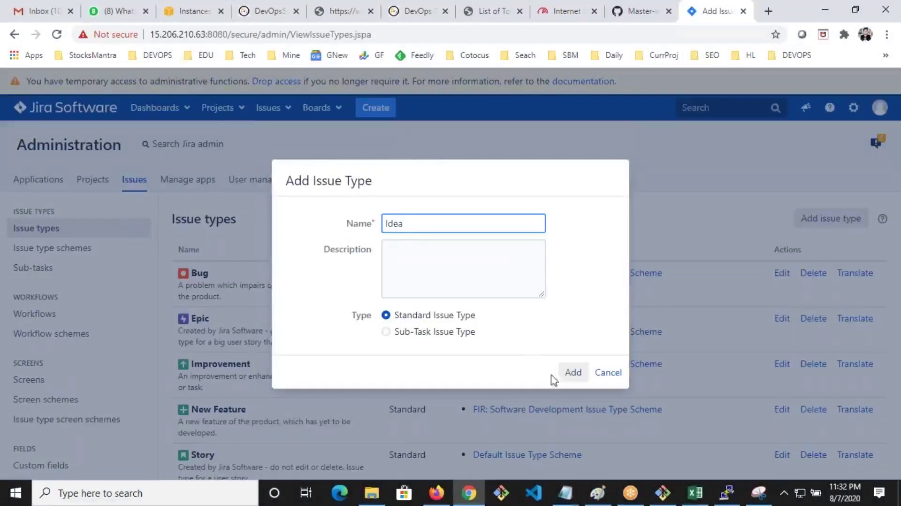
{"action": "left_click_drag", "start_coordinate": [470, 315], "coordinate": [435, 315]}
{"action": "left_click", "coordinate": [572, 372]}
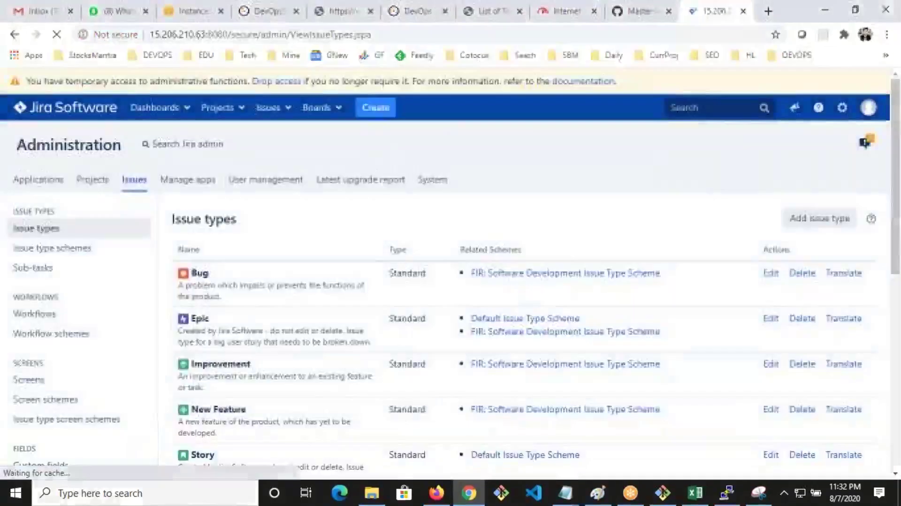
Open Issue type schemes to see Idea listed in the Default Issue Type Scheme
{"action": "scroll", "coordinate": [331, 235], "scroll_direction": "down", "scroll_amount": 3}
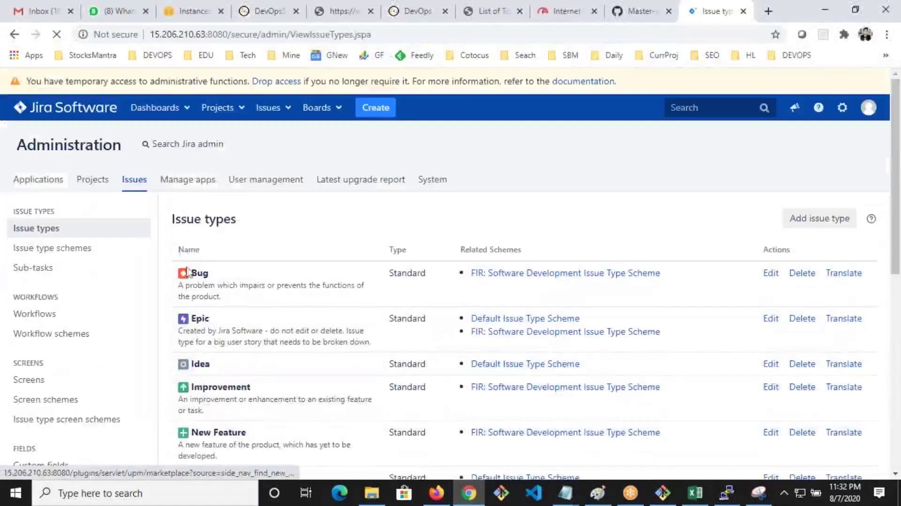
{"action": "left_click", "coordinate": [47, 249]}
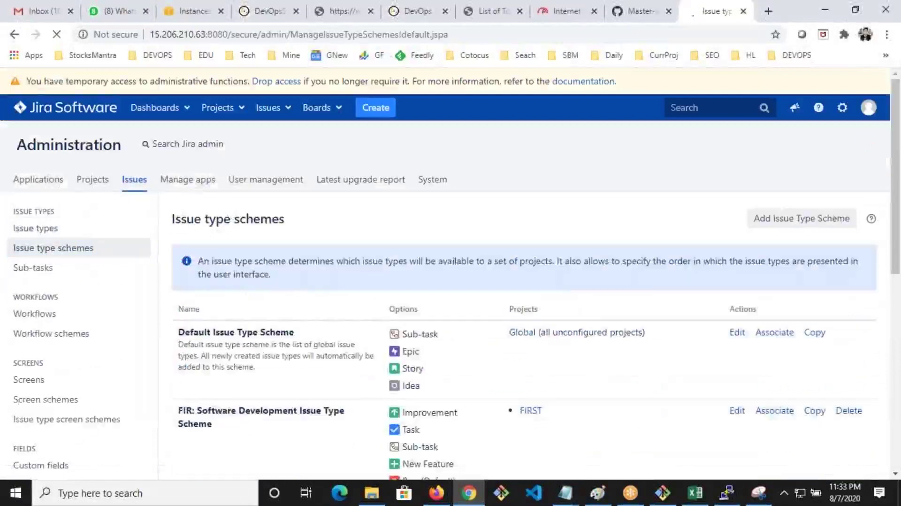
{"action": "scroll", "coordinate": [563, 306], "scroll_direction": "down", "scroll_amount": 4}
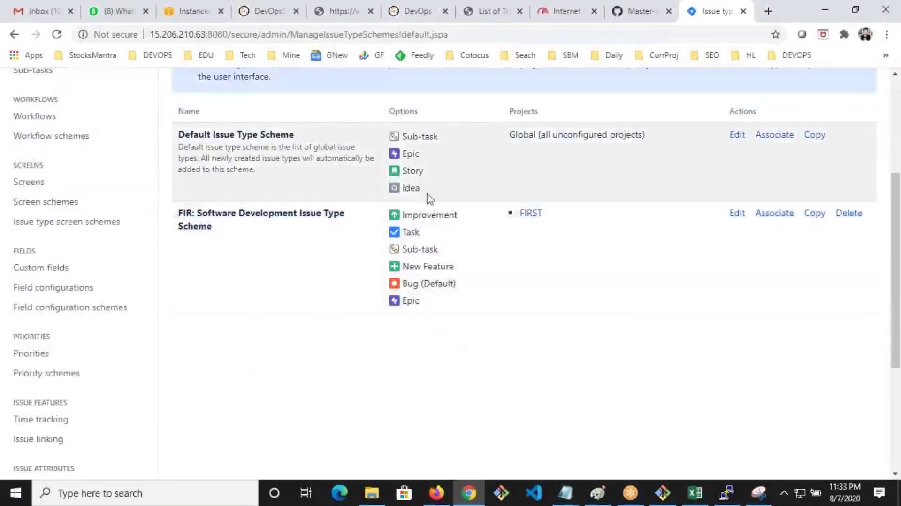
Highlight Idea in the Default scheme and the FIR scheme's title
{"action": "left_click_drag", "start_coordinate": [428, 193], "coordinate": [403, 193]}
{"action": "left_click_drag", "start_coordinate": [281, 137], "coordinate": [217, 135]}
{"action": "left_click_drag", "start_coordinate": [185, 214], "coordinate": [225, 237]}
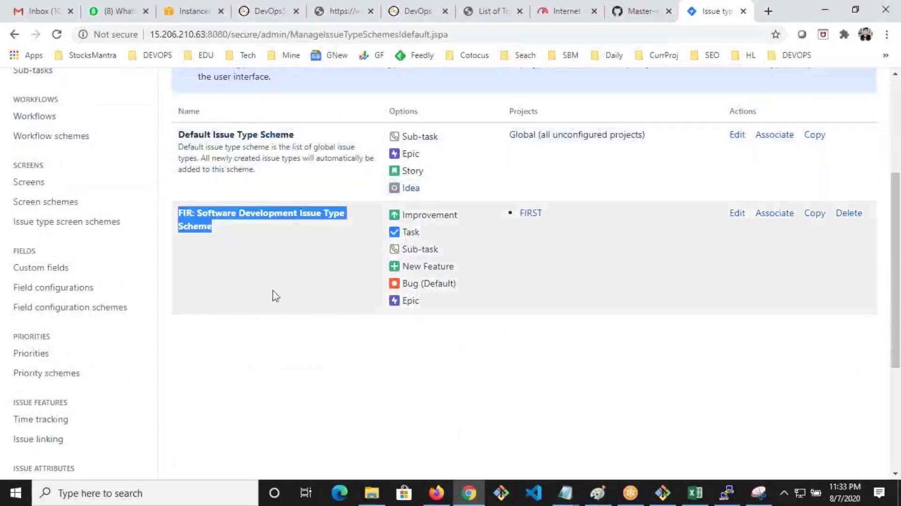
{"action": "left_click", "coordinate": [395, 331]}
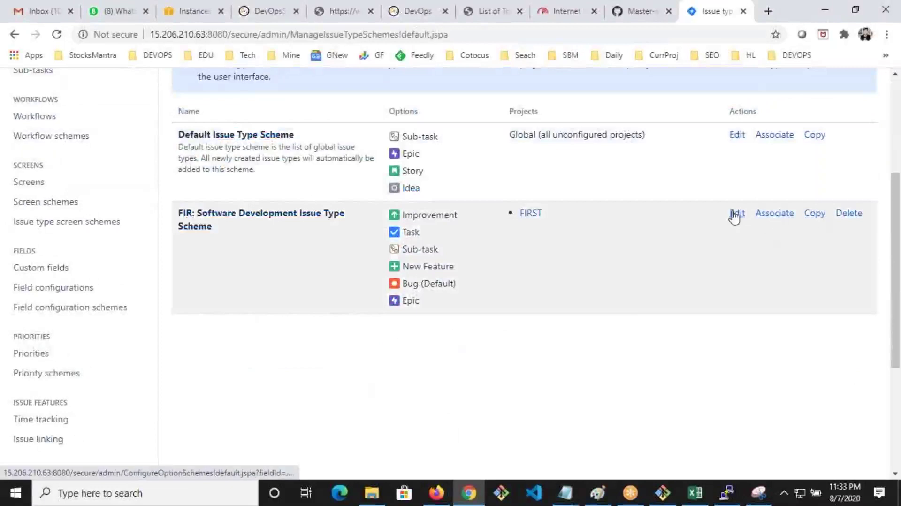
Add Idea and Story to the FIR scheme, save it, and reload the Firefox dashboard
{"action": "left_click", "coordinate": [737, 215]}
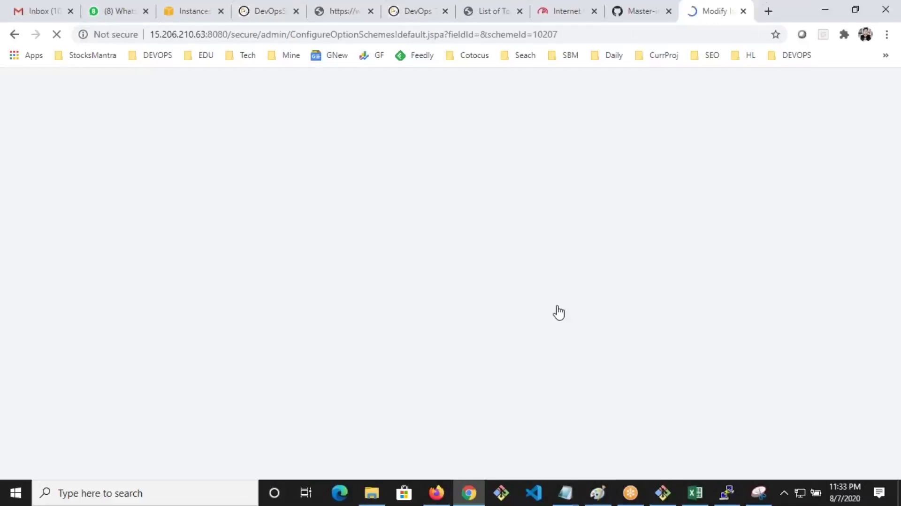
{"action": "scroll", "coordinate": [558, 316], "scroll_direction": "down", "scroll_amount": 4}
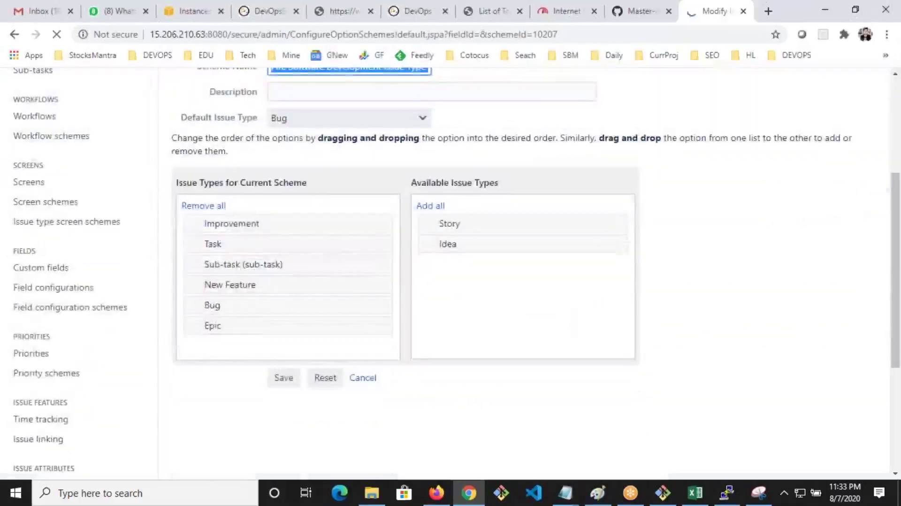
{"action": "double_click", "coordinate": [449, 230]}
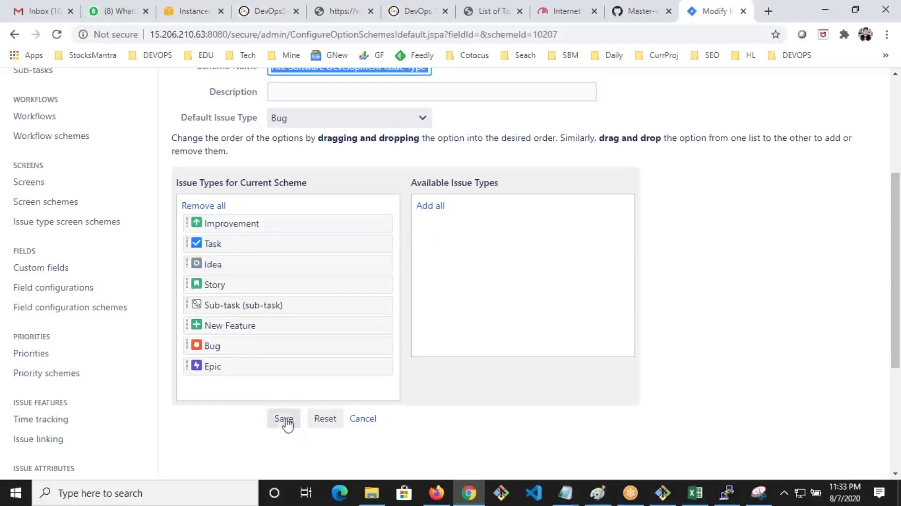
{"action": "left_click", "coordinate": [284, 419]}
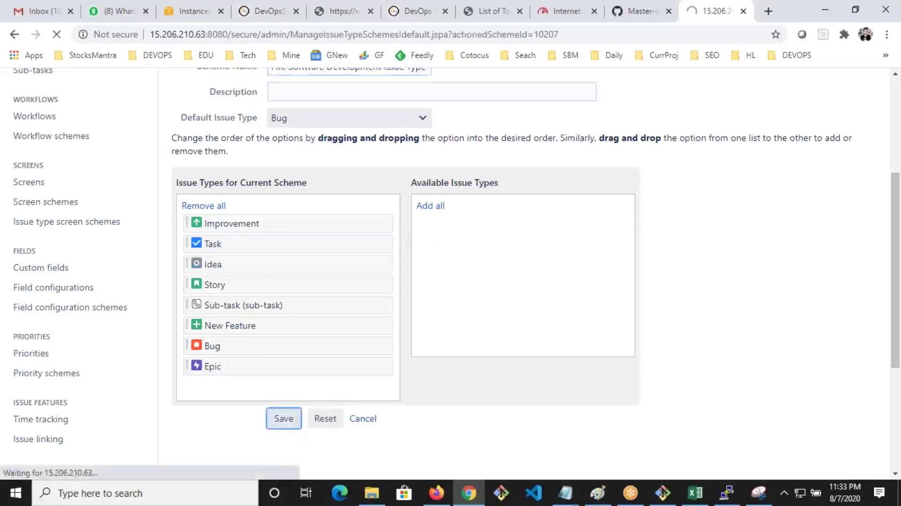
{"action": "left_click", "coordinate": [437, 493]}
{"action": "left_click", "coordinate": [57, 54]}
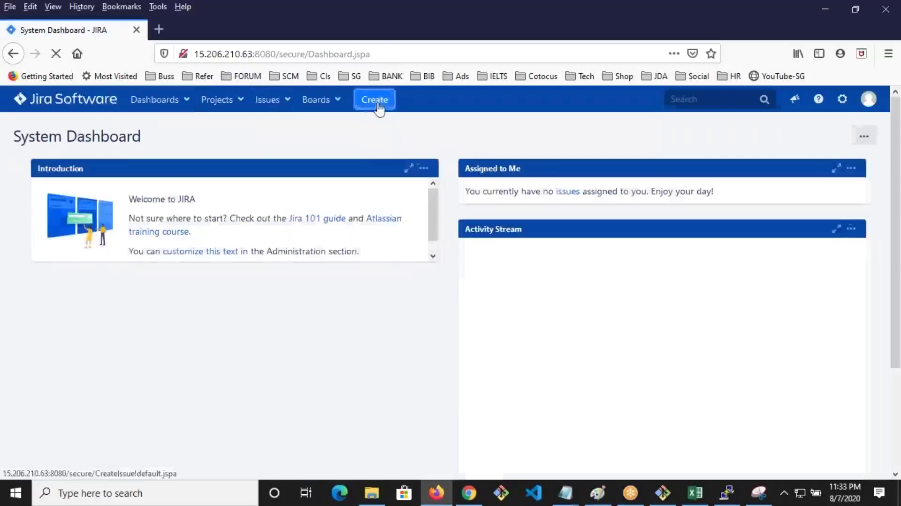
Confirm the Create Issue type list for FIRST includes Idea and Story, then cancel
{"action": "left_click", "coordinate": [375, 101]}
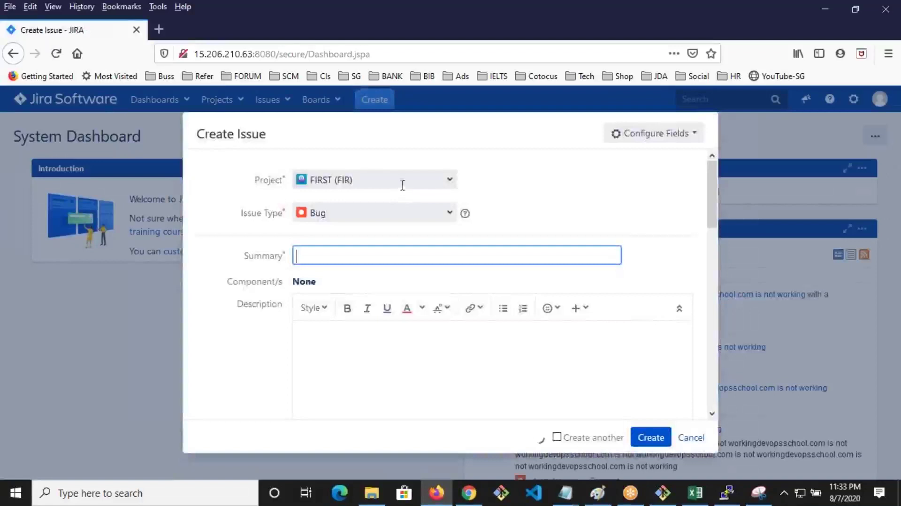
{"action": "left_click", "coordinate": [442, 217]}
{"action": "left_click", "coordinate": [443, 216]}
{"action": "left_click", "coordinate": [443, 217]}
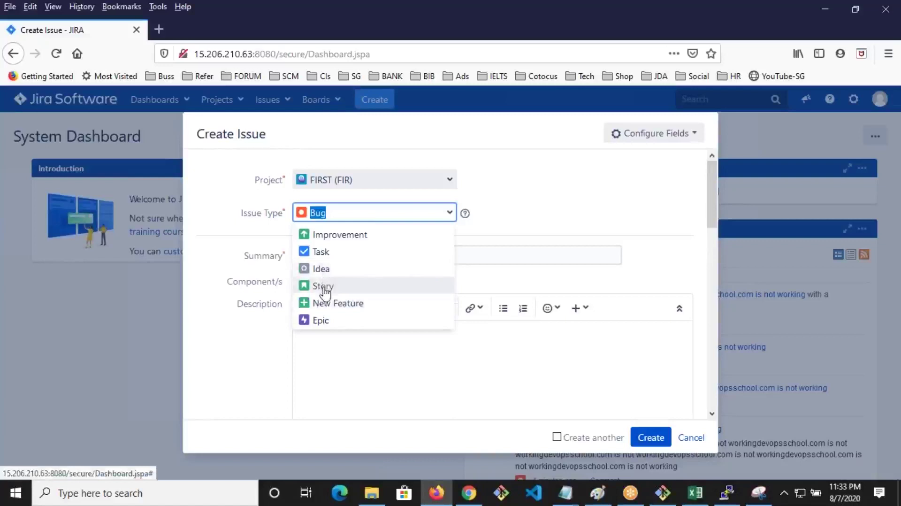
{"action": "left_click", "coordinate": [693, 439]}
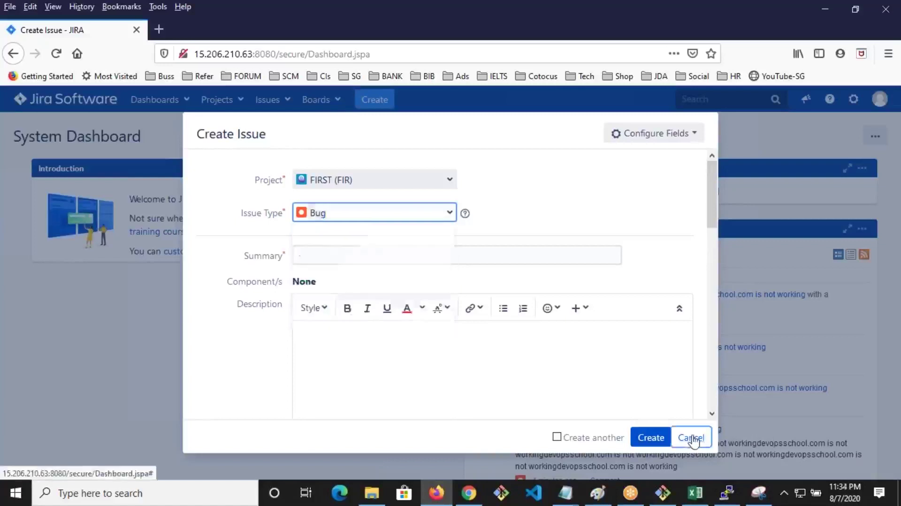
{"action": "left_click", "coordinate": [470, 493]}
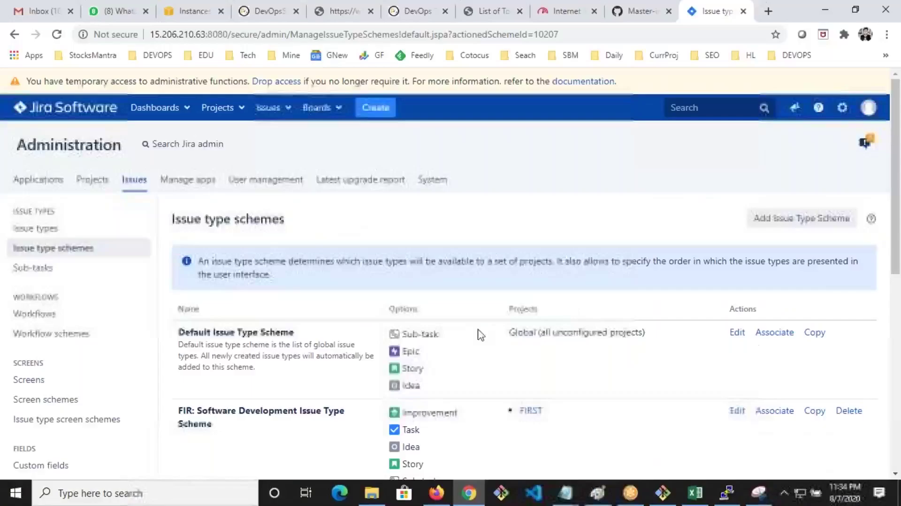
View the Software Simplified Workflow for Project FIR from Workflows and start editing a draft
{"action": "scroll", "coordinate": [227, 322], "scroll_direction": "down", "scroll_amount": 3}
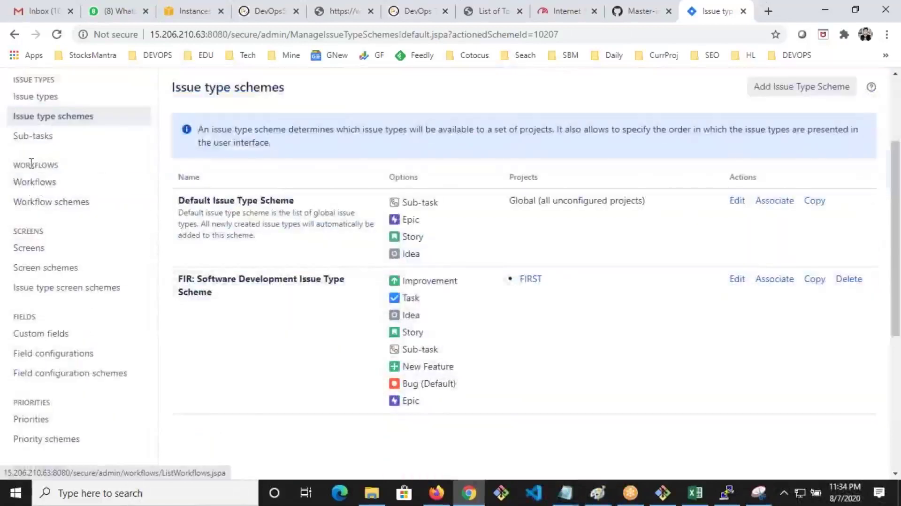
{"action": "left_click", "coordinate": [29, 183]}
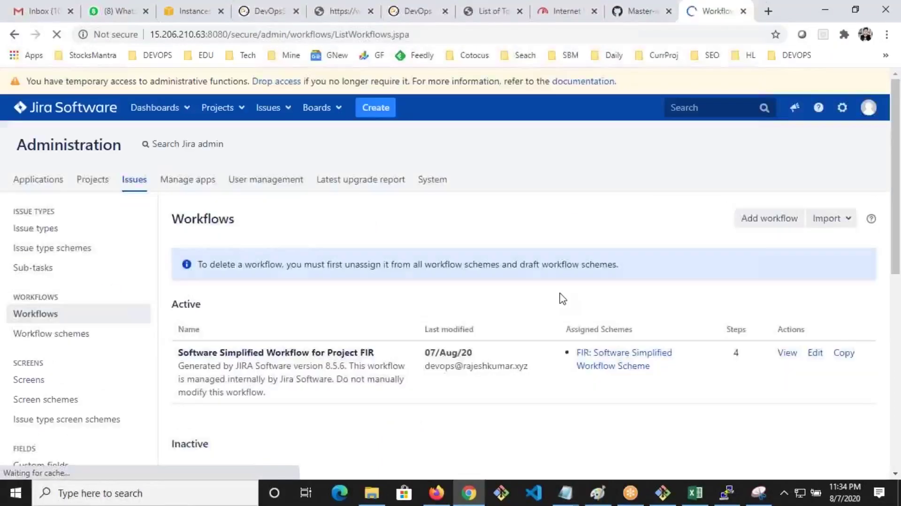
{"action": "scroll", "coordinate": [577, 316], "scroll_direction": "down", "scroll_amount": 5}
{"action": "scroll", "coordinate": [470, 260], "scroll_direction": "up", "scroll_amount": 4}
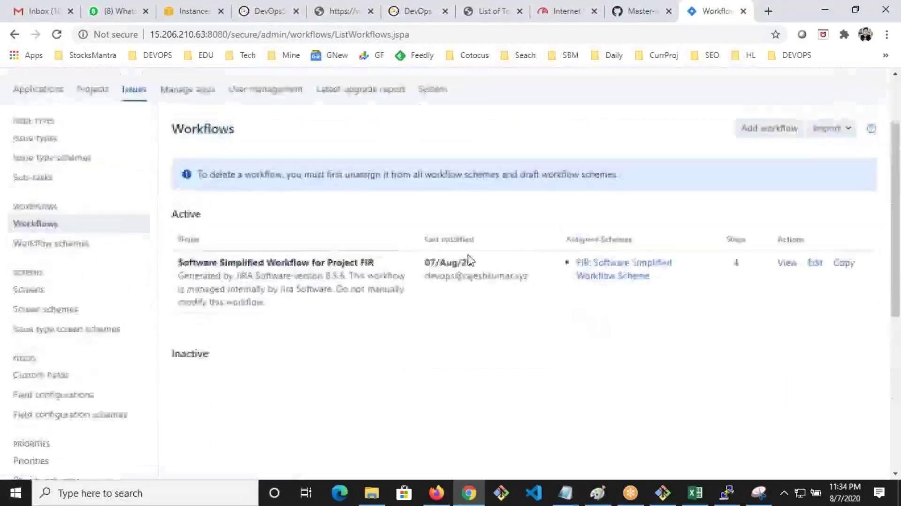
{"action": "scroll", "coordinate": [469, 260], "scroll_direction": "up", "scroll_amount": 1}
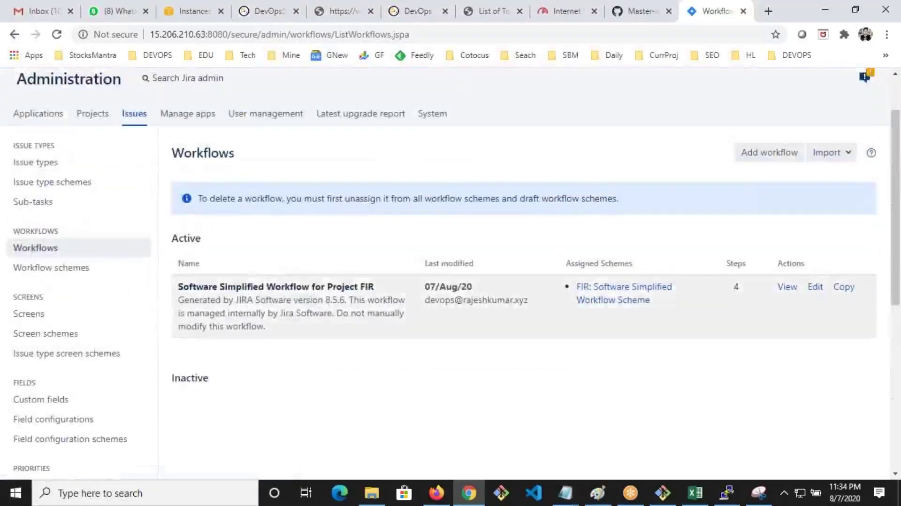
{"action": "left_click", "coordinate": [788, 288]}
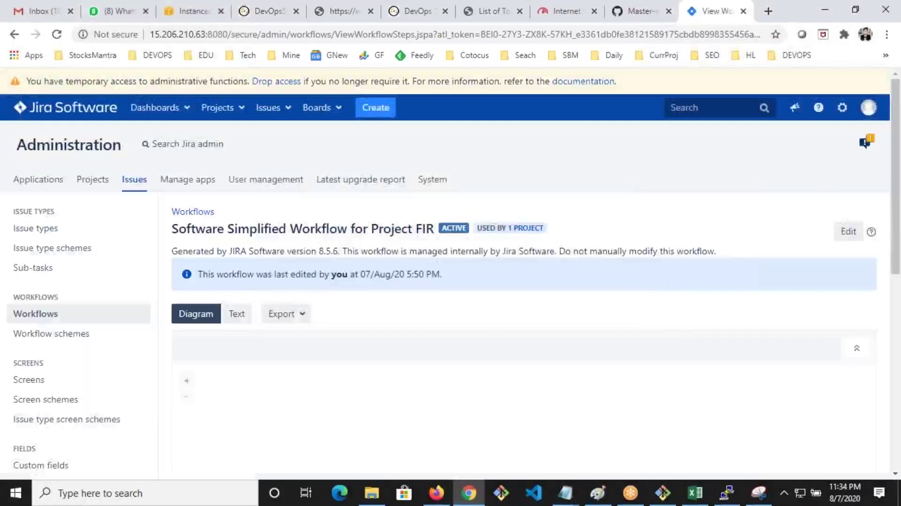
{"action": "scroll", "coordinate": [451, 273], "scroll_direction": "down", "scroll_amount": 3}
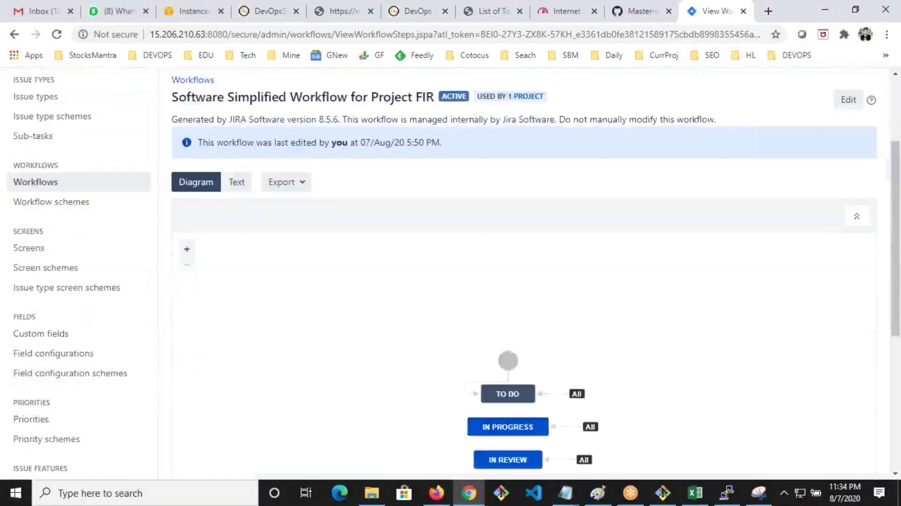
{"action": "scroll", "coordinate": [539, 286], "scroll_direction": "down", "scroll_amount": 3}
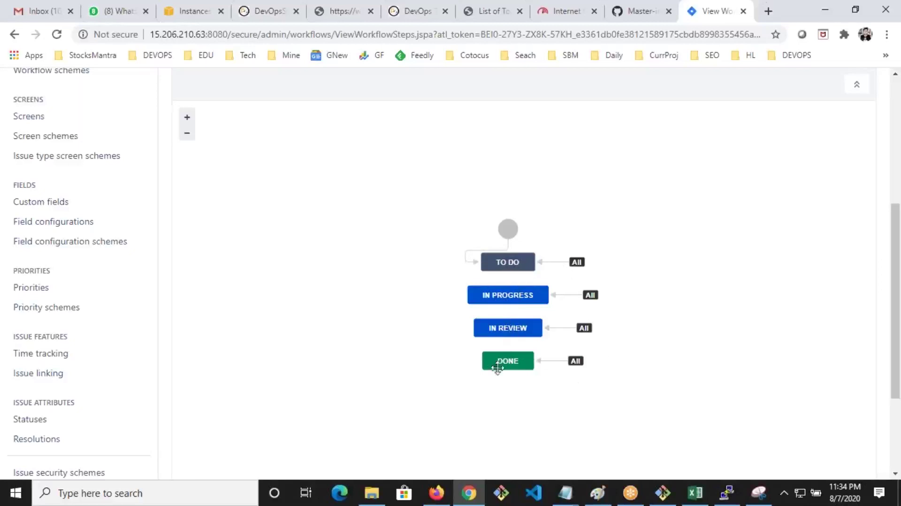
{"action": "scroll", "coordinate": [534, 364], "scroll_direction": "up", "scroll_amount": 4}
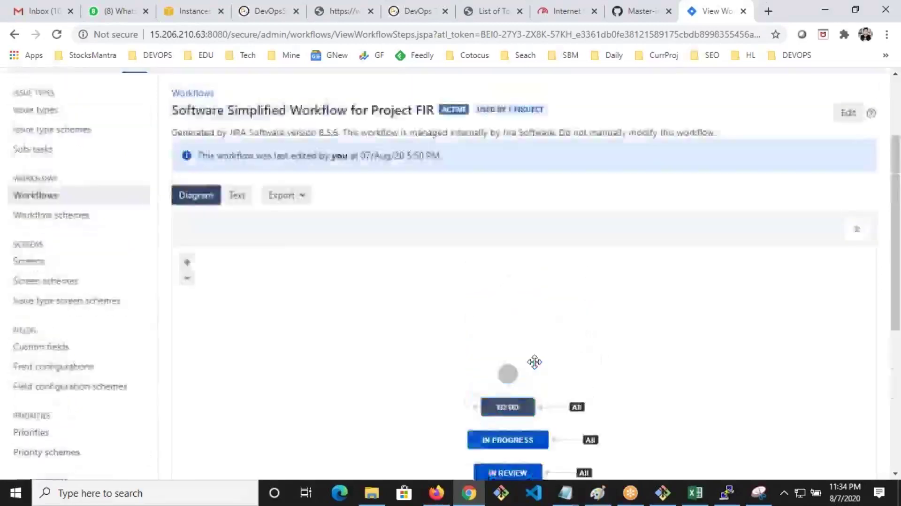
{"action": "scroll", "coordinate": [726, 295], "scroll_direction": "down", "scroll_amount": 1}
{"action": "left_click", "coordinate": [849, 100]}
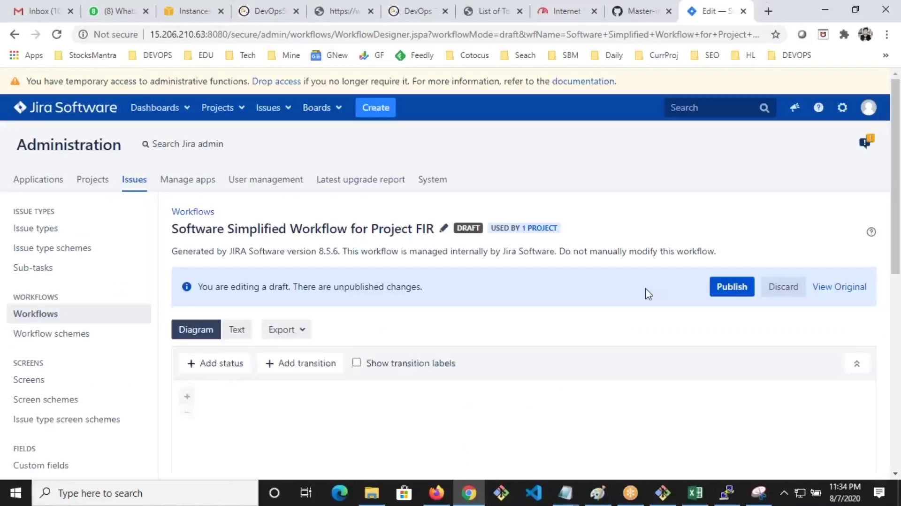
Drag the start circle and TO DO status upward, above In Progress, In Review and Done
{"action": "scroll", "coordinate": [644, 295], "scroll_direction": "down", "scroll_amount": 4}
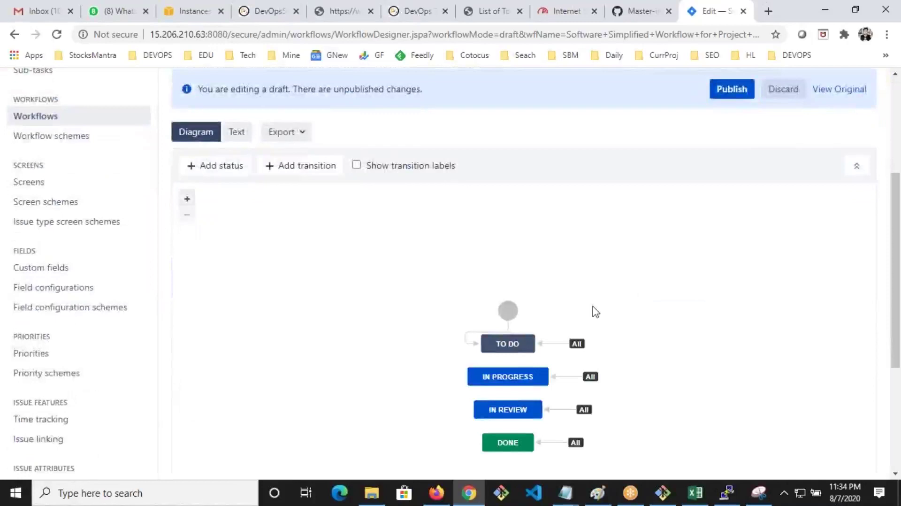
{"action": "scroll", "coordinate": [594, 312], "scroll_direction": "down", "scroll_amount": 1}
{"action": "left_click_drag", "start_coordinate": [507, 244], "coordinate": [498, 167]}
{"action": "left_click_drag", "start_coordinate": [519, 265], "coordinate": [511, 216]}
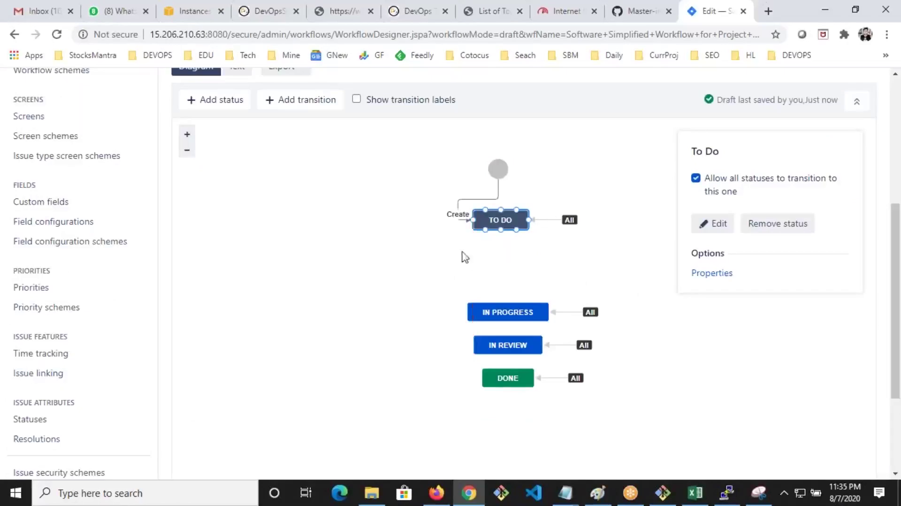
{"action": "left_click", "coordinate": [417, 284]}
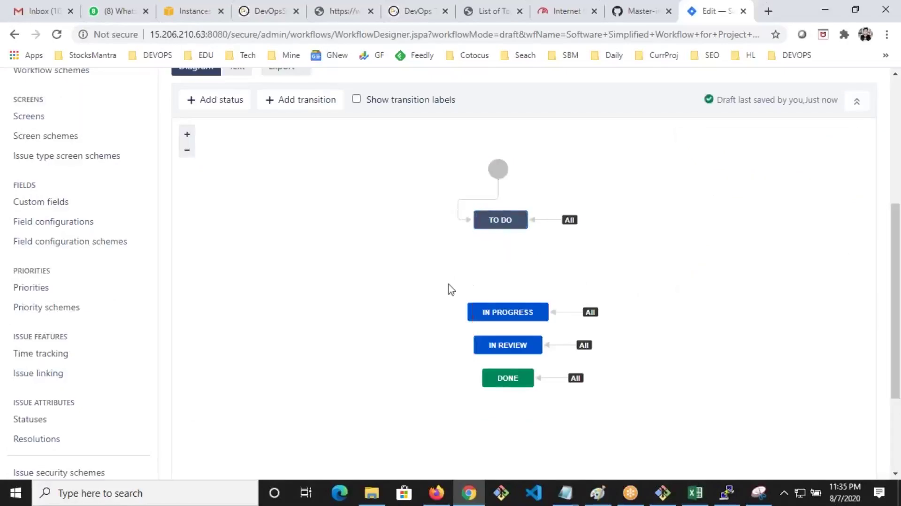
{"action": "scroll", "coordinate": [446, 287], "scroll_direction": "up", "scroll_amount": 1}
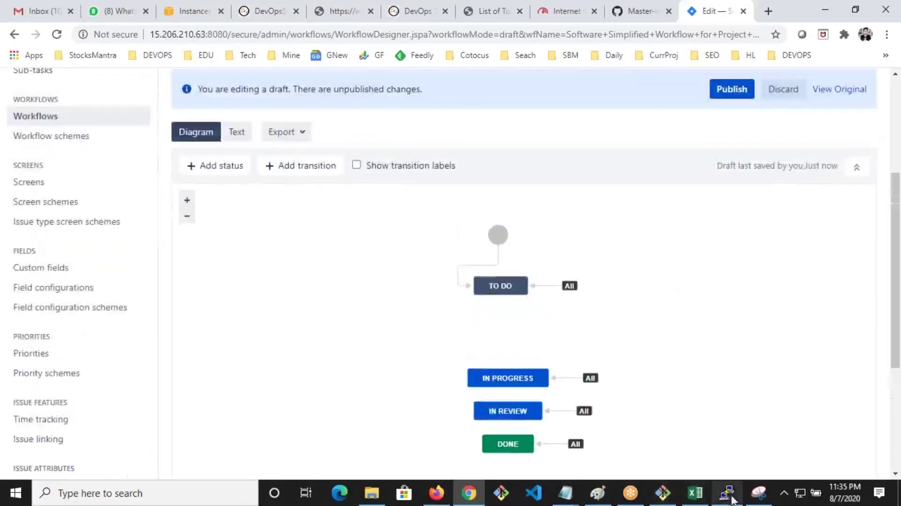
{"action": "left_click", "coordinate": [732, 500]}
{"action": "left_click", "coordinate": [732, 500]}
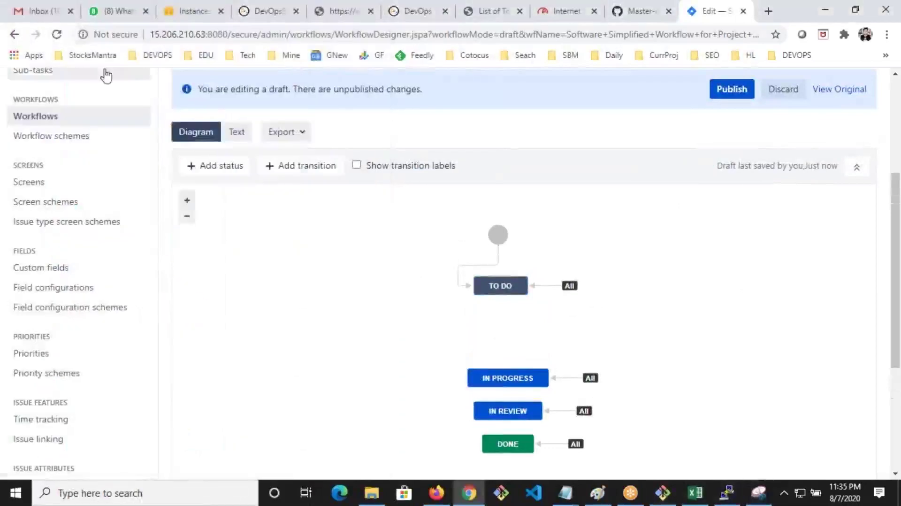
Snip the diagram toolbar and circle Add status and Add transition in red
{"action": "left_click", "coordinate": [758, 493]}
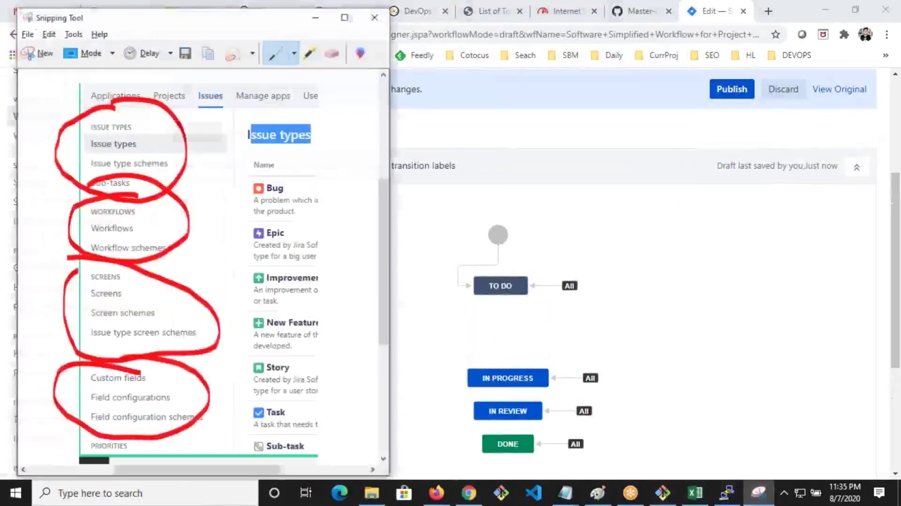
{"action": "left_click", "coordinate": [28, 52]}
{"action": "left_click_drag", "start_coordinate": [171, 121], "coordinate": [488, 286]}
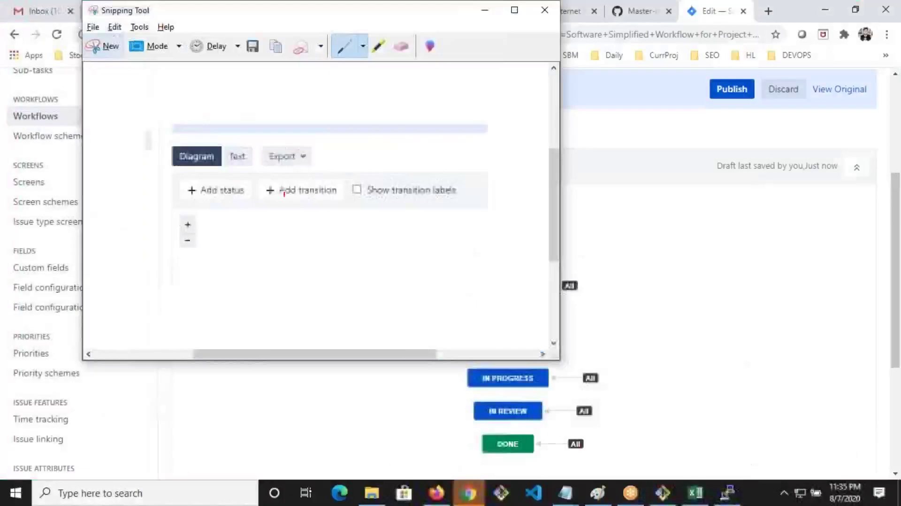
{"action": "mouse_move", "coordinate": [214, 147]}
{"action": "left_mouse_down"}
{"action": "mouse_move", "coordinate": [188, 160]}
{"action": "mouse_move", "coordinate": [237, 155]}
{"action": "left_mouse_up"}
{"action": "mouse_move", "coordinate": [349, 151]}
{"action": "left_mouse_down"}
{"action": "mouse_move", "coordinate": [252, 222]}
{"action": "mouse_move", "coordinate": [370, 149]}
{"action": "mouse_move", "coordinate": [300, 134]}
{"action": "left_mouse_up"}
{"action": "left_click", "coordinate": [759, 493]}
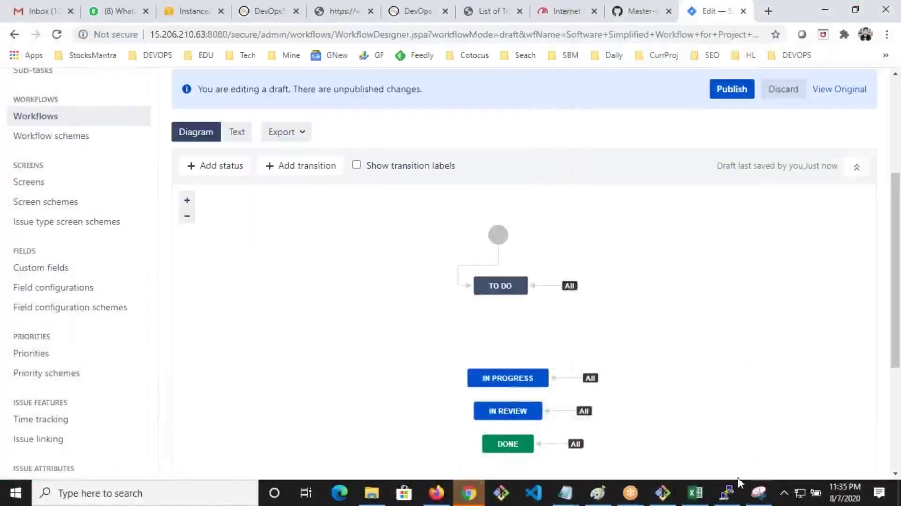
{"action": "left_click", "coordinate": [758, 493]}
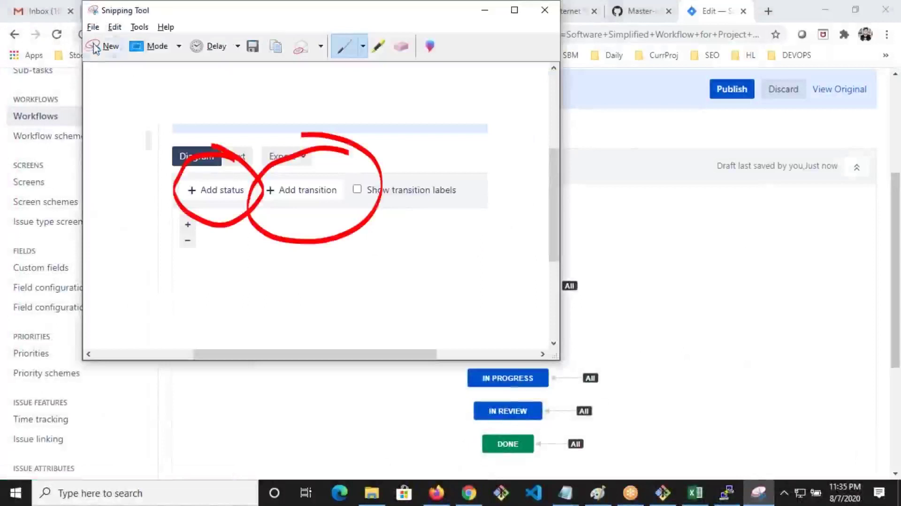
Snip the area around TO DO, circling the node, ticking its incoming line and looping the All marker
{"action": "left_click", "coordinate": [94, 46]}
{"action": "left_click_drag", "start_coordinate": [390, 193], "coordinate": [704, 361]}
{"action": "mouse_move", "coordinate": [485, 272]}
{"action": "left_mouse_down"}
{"action": "mouse_move", "coordinate": [472, 291]}
{"action": "mouse_move", "coordinate": [524, 285]}
{"action": "mouse_move", "coordinate": [507, 272]}
{"action": "left_mouse_up"}
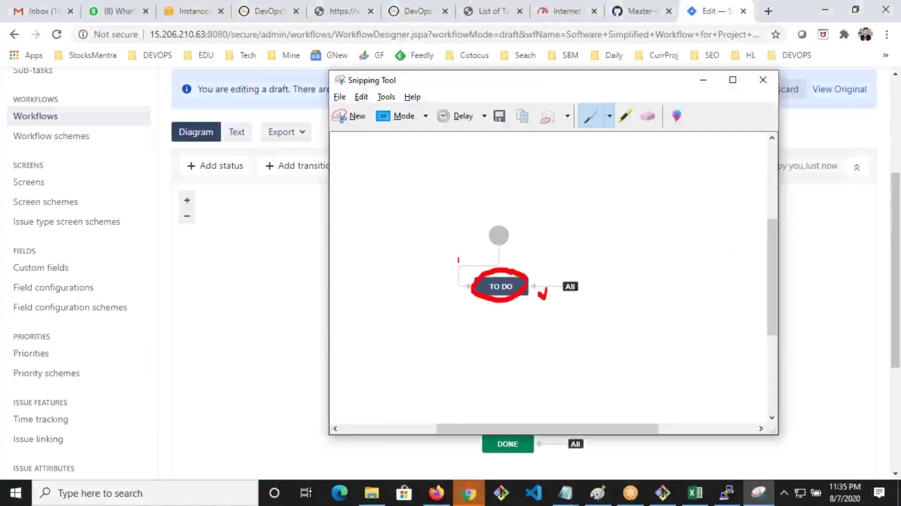
{"action": "left_click_drag", "start_coordinate": [439, 267], "coordinate": [452, 261]}
{"action": "mouse_move", "coordinate": [539, 248]}
{"action": "left_mouse_down"}
{"action": "mouse_move", "coordinate": [527, 293]}
{"action": "mouse_move", "coordinate": [552, 239]}
{"action": "mouse_move", "coordinate": [516, 258]}
{"action": "left_mouse_up"}
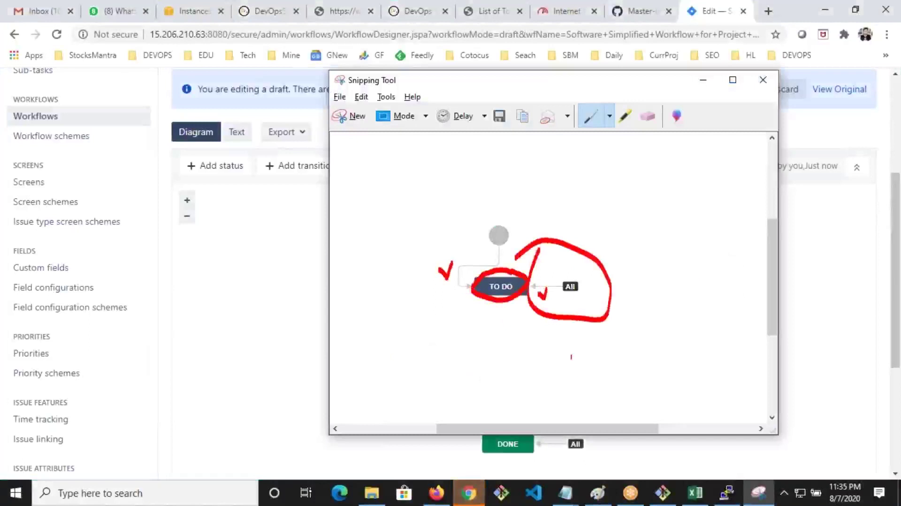
{"action": "left_click", "coordinate": [248, 278]}
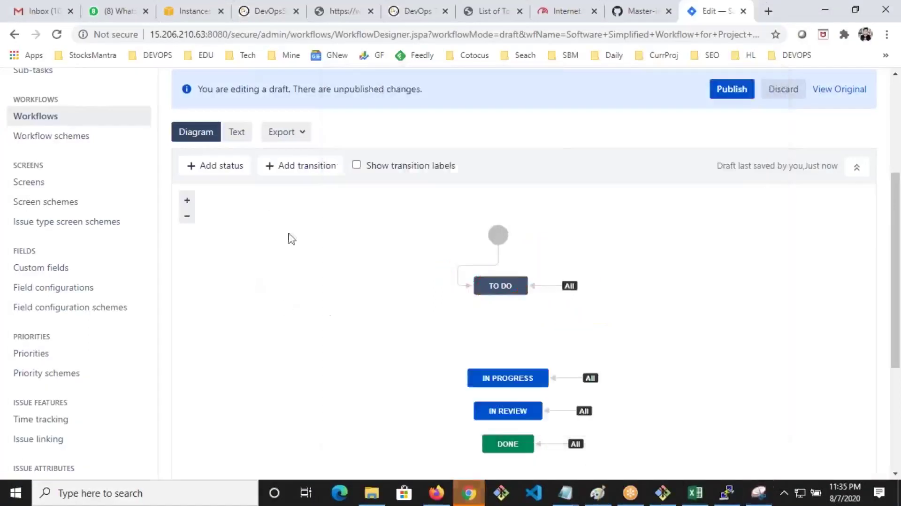
Add a new 'Pending' status with 'Allow all statuses to transition to this one' ticked
{"action": "left_click", "coordinate": [220, 178]}
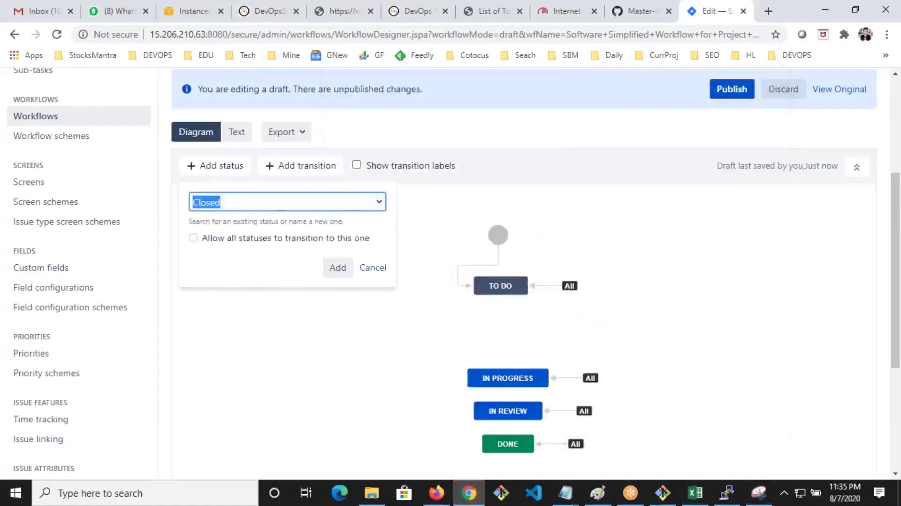
{"action": "left_click", "coordinate": [379, 206]}
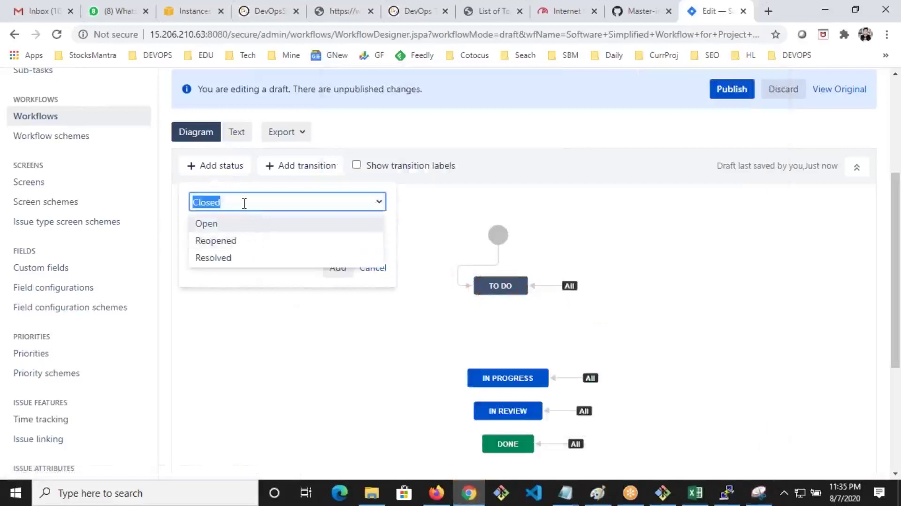
{"action": "type", "text": "Pe"}
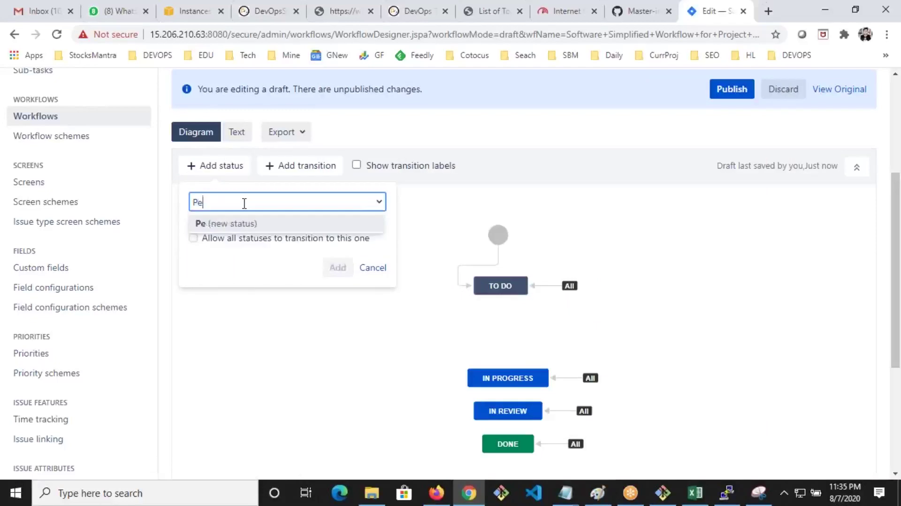
{"action": "type", "text": "nding"}
{"action": "left_click", "coordinate": [265, 230]}
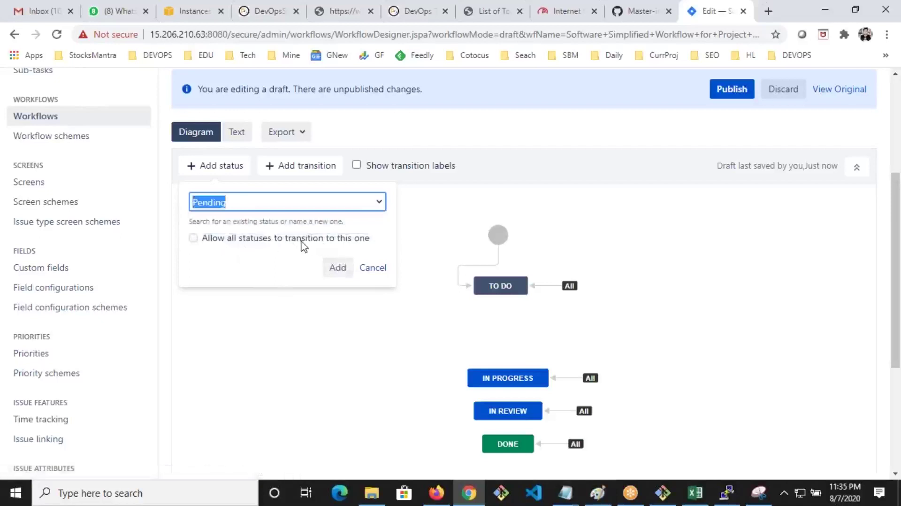
{"action": "left_click", "coordinate": [299, 240]}
{"action": "left_click", "coordinate": [337, 268]}
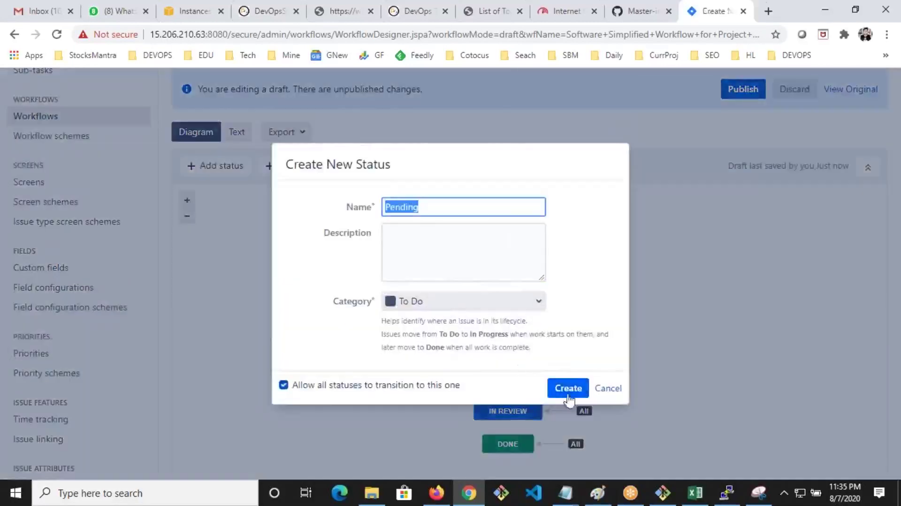
{"action": "left_click", "coordinate": [569, 390]}
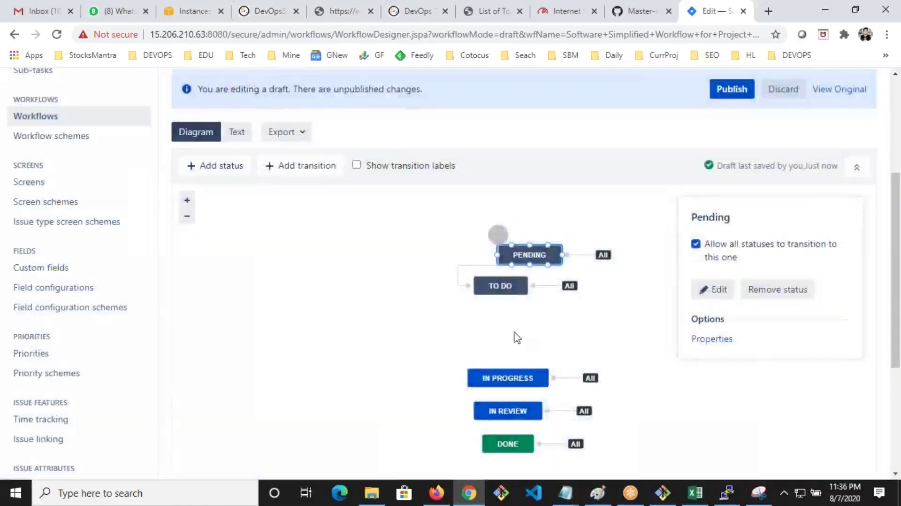
{"action": "left_click_drag", "start_coordinate": [516, 337], "coordinate": [517, 336]}
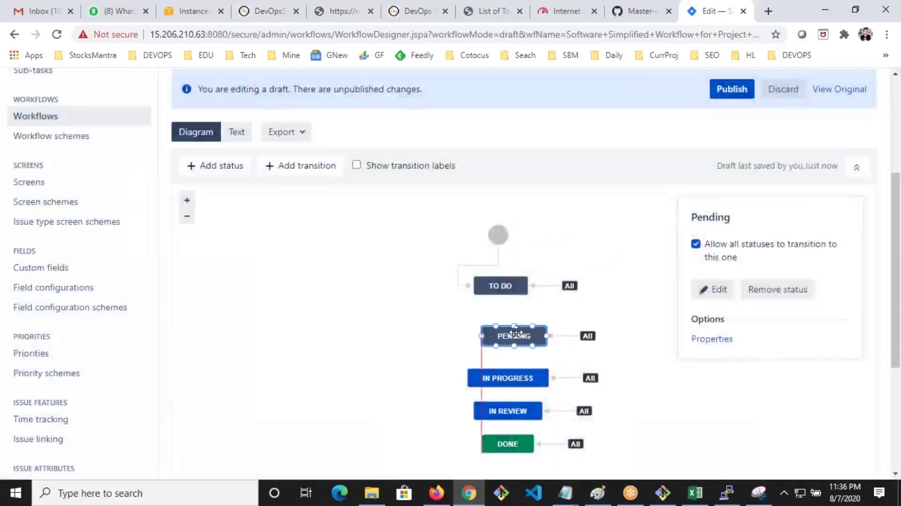
Delete the global 'All' transition into Pending, leaving it with no incoming transitions
{"action": "left_click", "coordinate": [482, 322]}
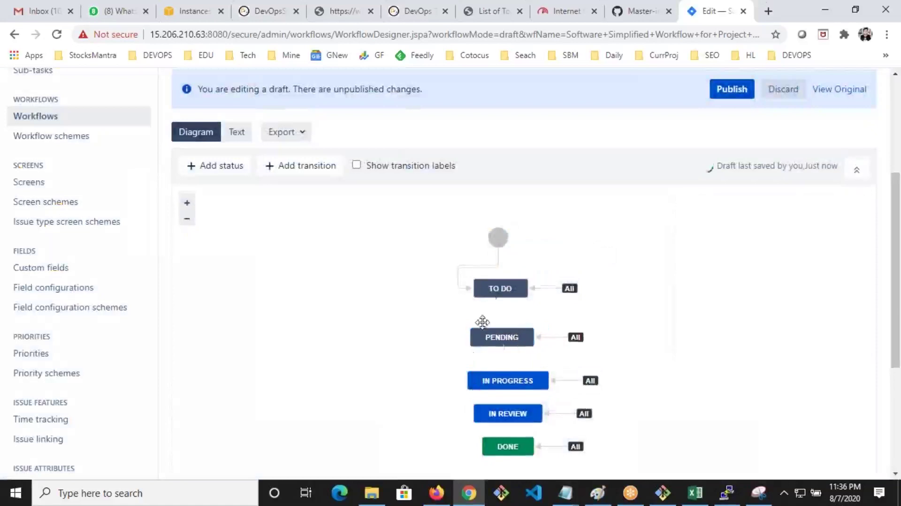
{"action": "left_click", "coordinate": [535, 419]}
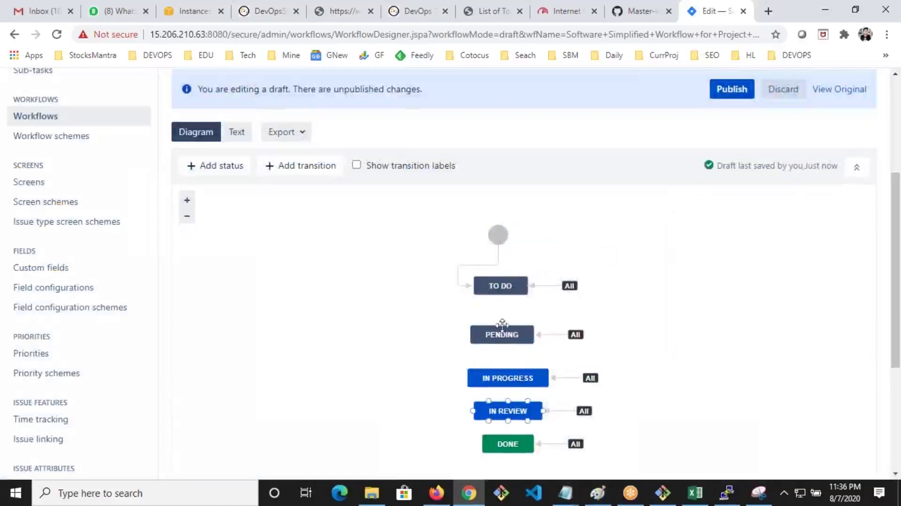
{"action": "left_click", "coordinate": [493, 293]}
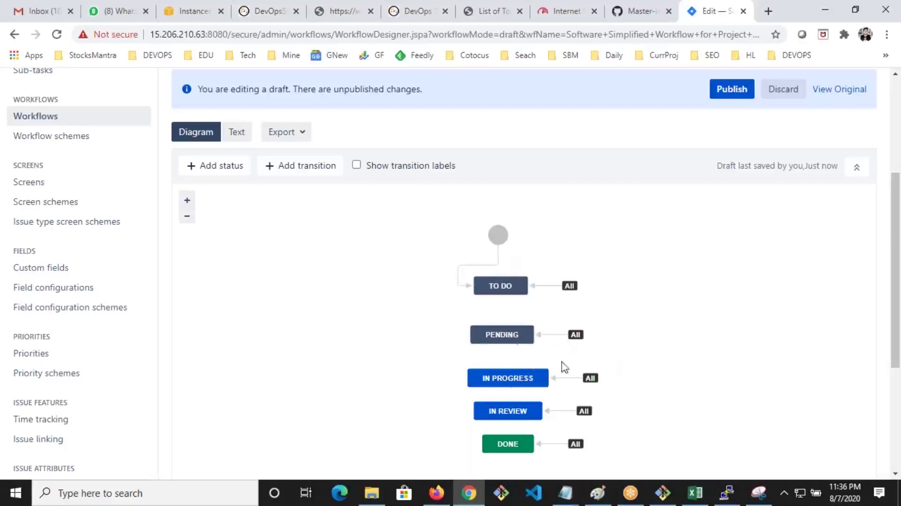
{"action": "left_click", "coordinate": [571, 340]}
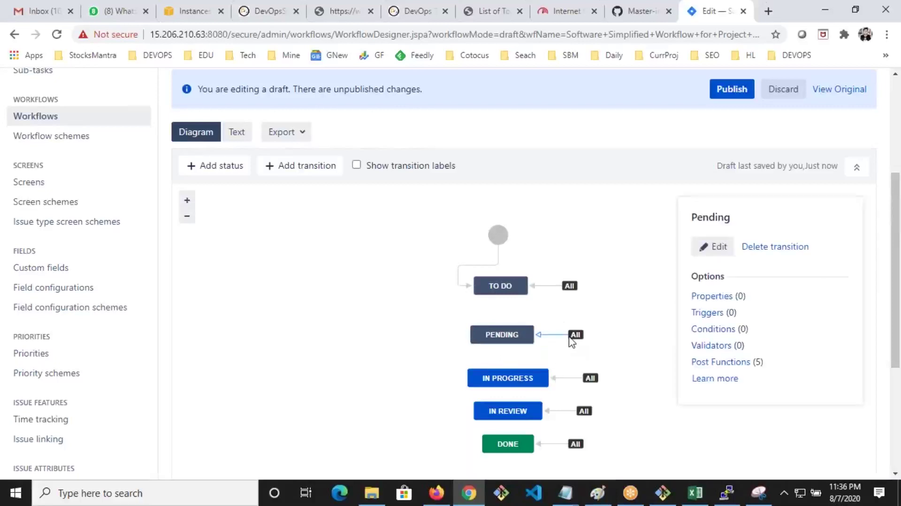
{"action": "left_click", "coordinate": [787, 252]}
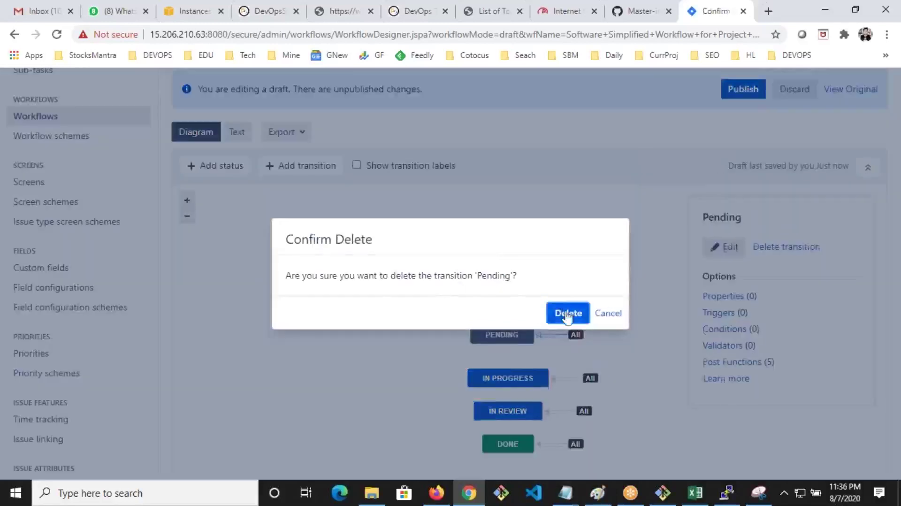
{"action": "left_click", "coordinate": [568, 313]}
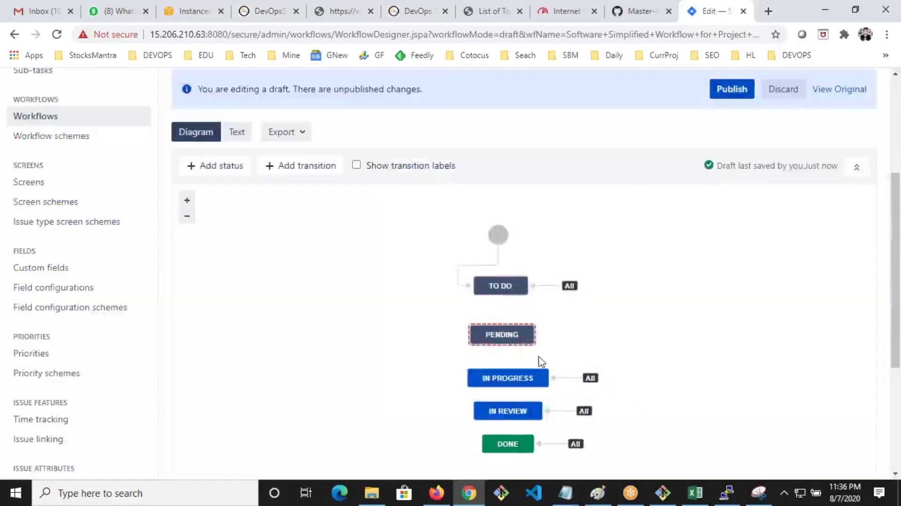
{"action": "left_click", "coordinate": [503, 336]}
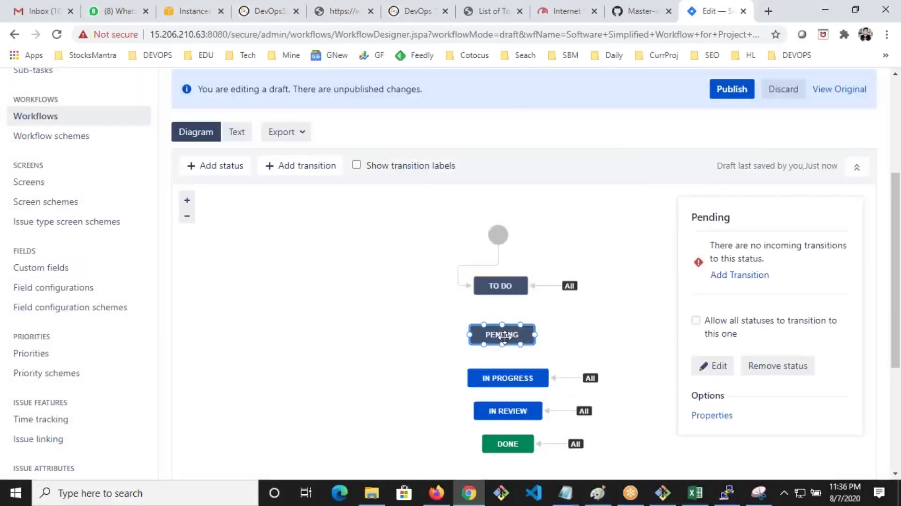
Inspect the TO DO and Pending statuses, then try a new transition from Pending and cancel it
{"action": "left_click", "coordinate": [502, 287]}
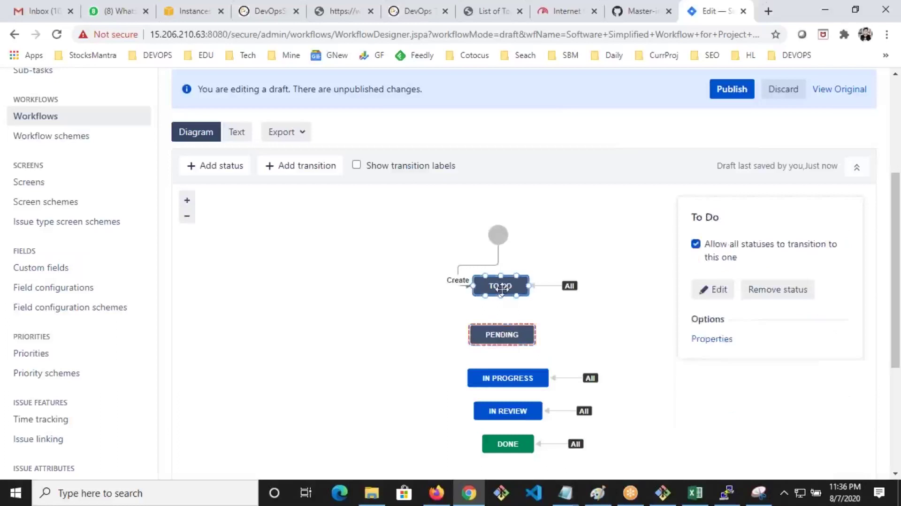
{"action": "left_click", "coordinate": [517, 334]}
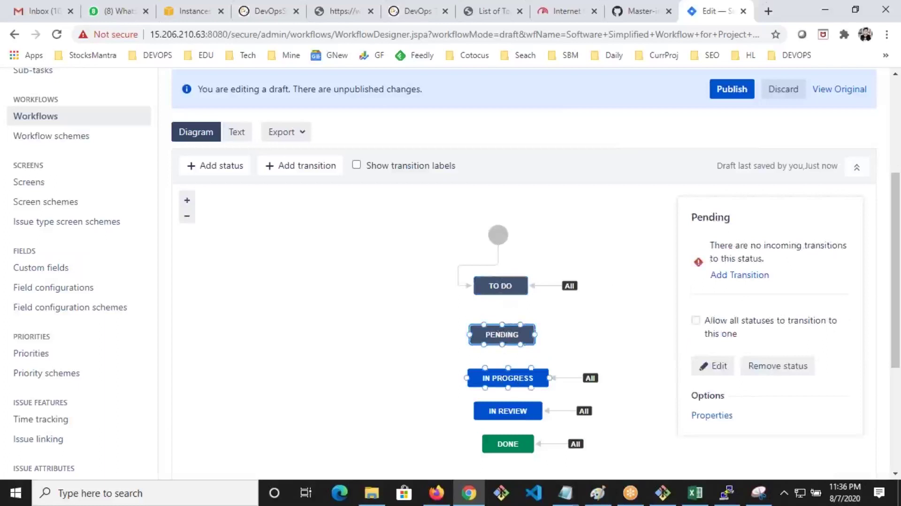
{"action": "left_click", "coordinate": [731, 278]}
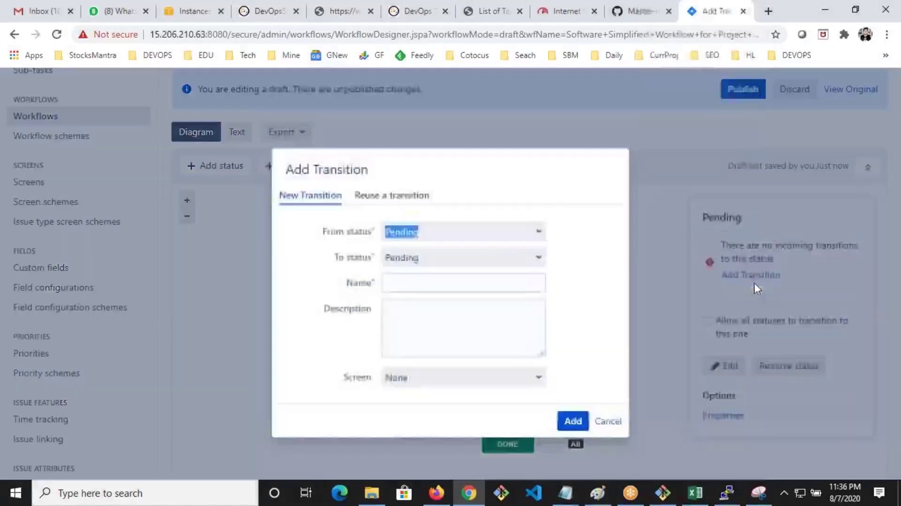
{"action": "left_click", "coordinate": [457, 379]}
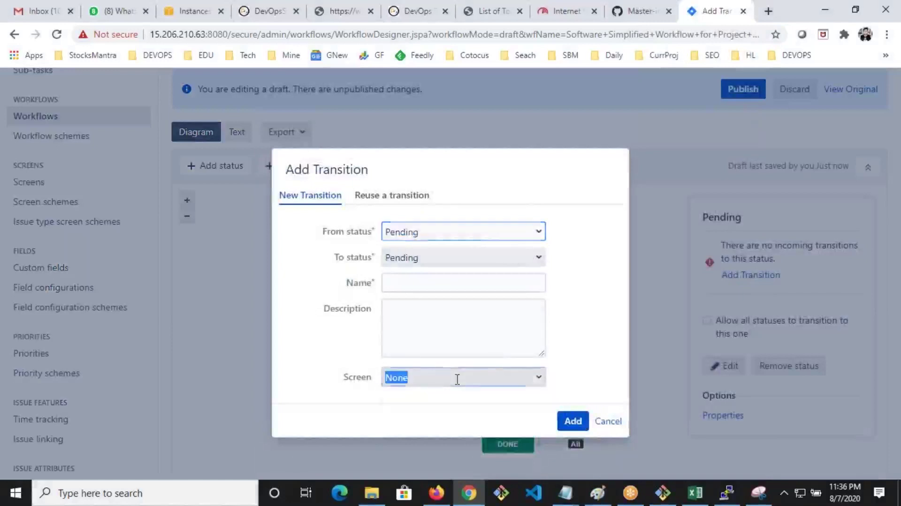
{"action": "left_click", "coordinate": [482, 379]}
{"action": "left_click", "coordinate": [473, 344]}
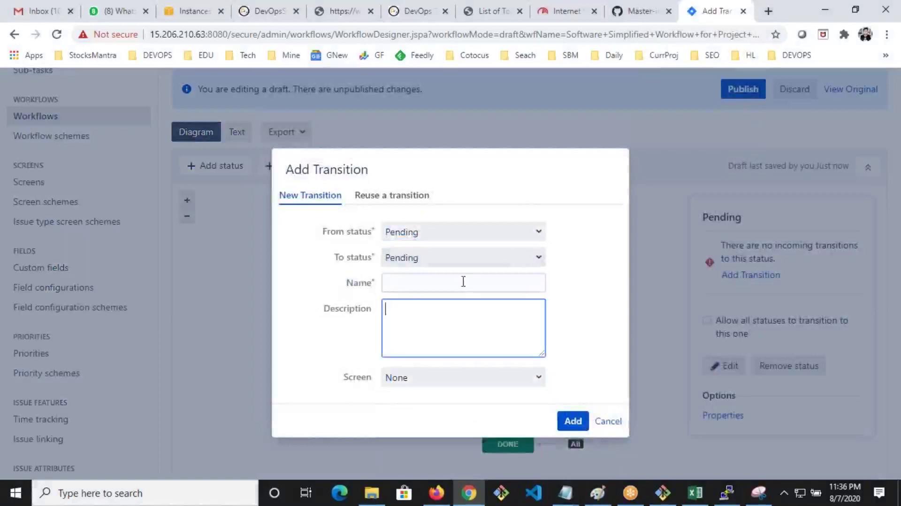
{"action": "left_click", "coordinate": [539, 256]}
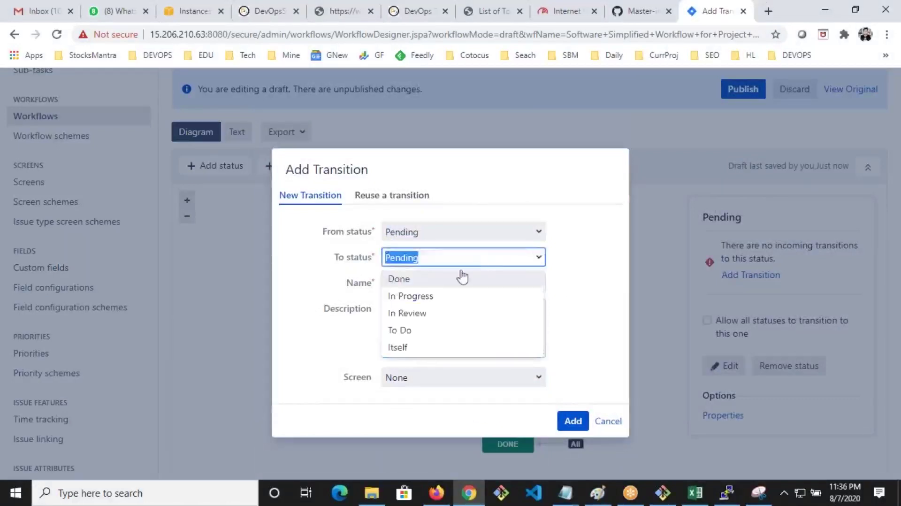
{"action": "left_click", "coordinate": [617, 423]}
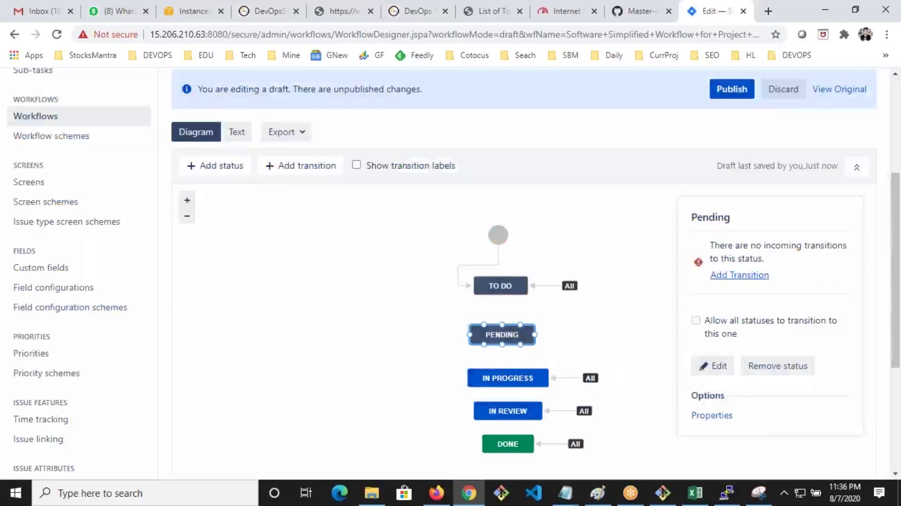
Add a transition named Pending2In from Pending to In Progress
{"action": "key", "text": "Return"}
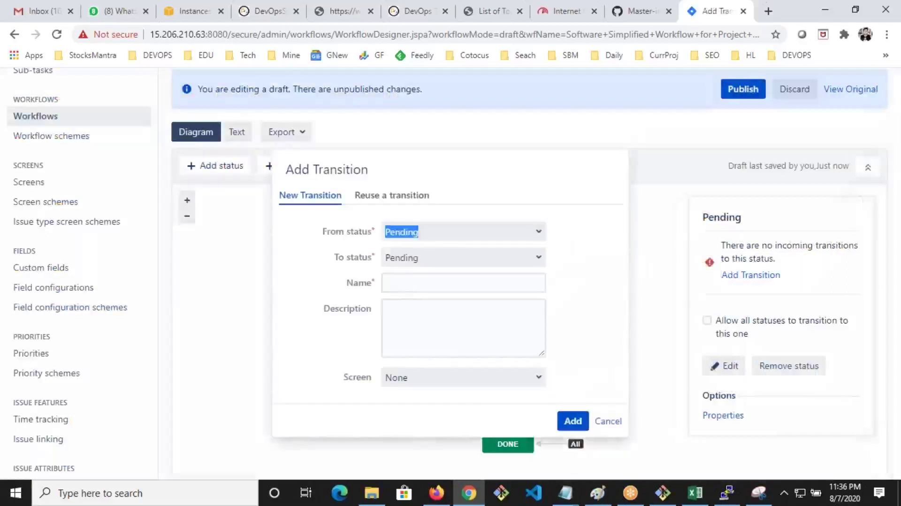
{"action": "left_click", "coordinate": [544, 268]}
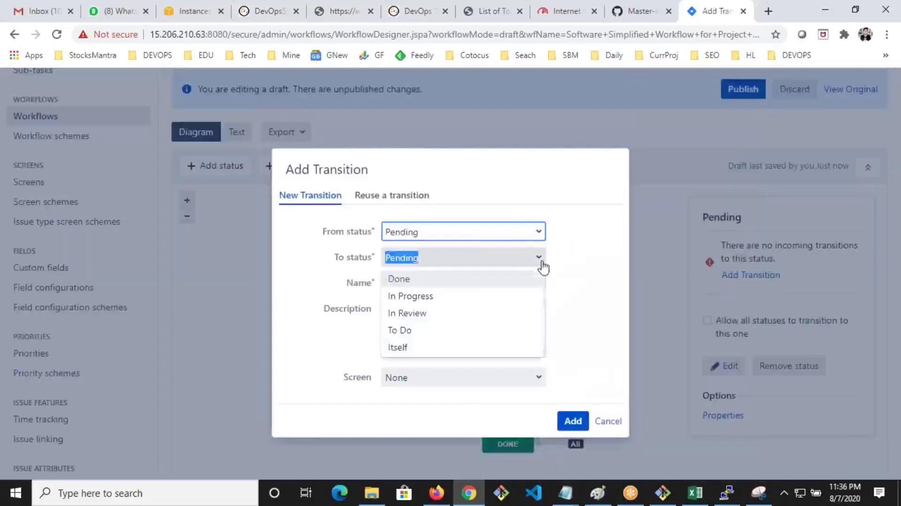
{"action": "left_click", "coordinate": [458, 295]}
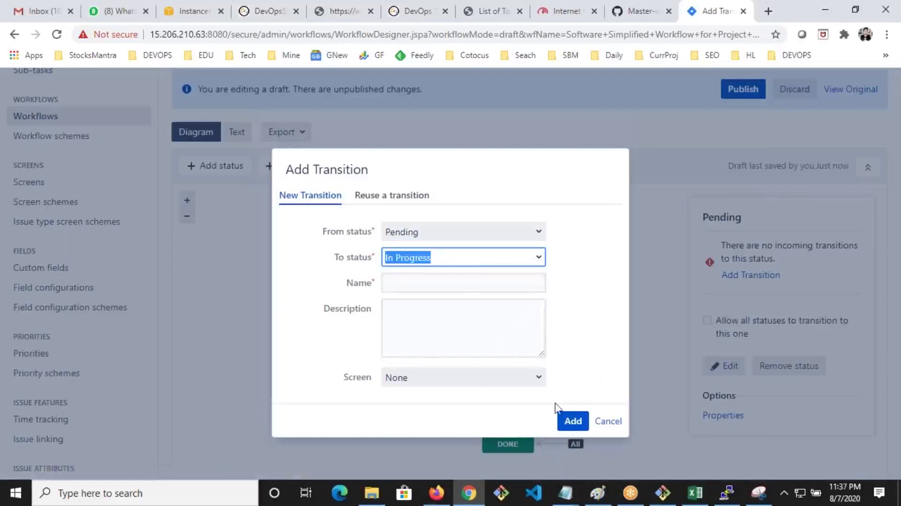
{"action": "left_click", "coordinate": [450, 286]}
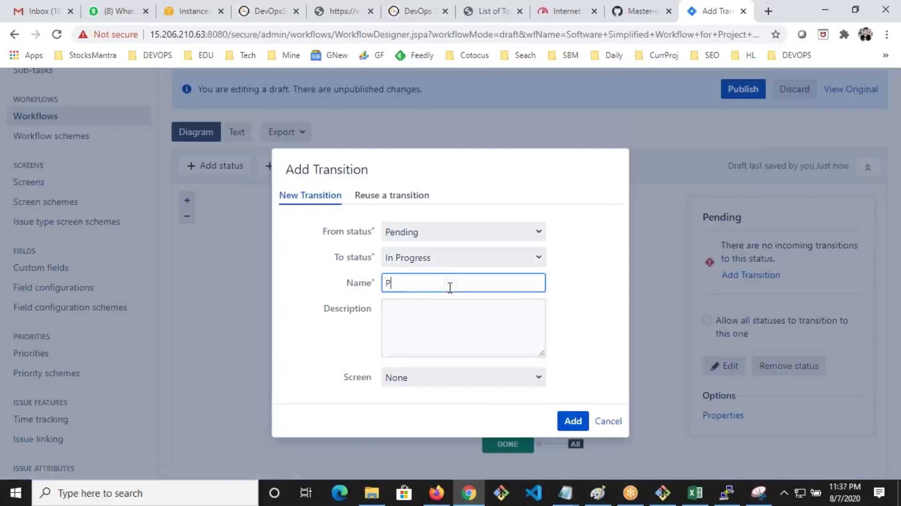
{"action": "type", "text": "Pending2In"}
{"action": "left_click", "coordinate": [578, 422]}
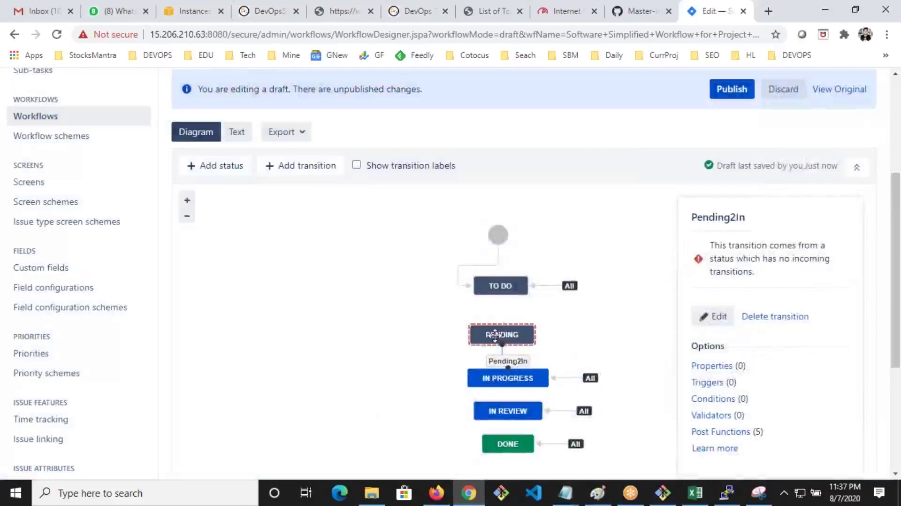
Move the PENDING status to the left, below TO DO, in the diagram
{"action": "left_click_drag", "start_coordinate": [495, 335], "coordinate": [423, 319]}
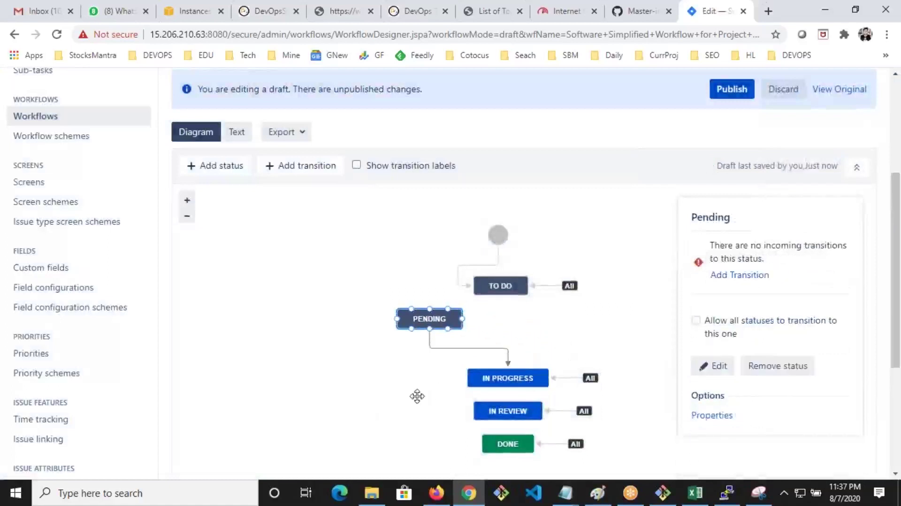
{"action": "left_click", "coordinate": [416, 396]}
{"action": "scroll", "coordinate": [416, 402], "scroll_direction": "down", "scroll_amount": 2}
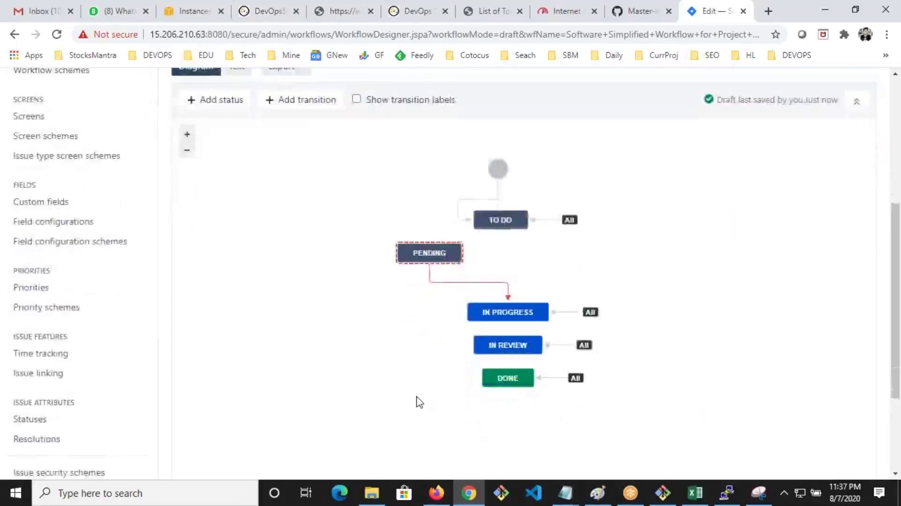
{"action": "scroll", "coordinate": [456, 335], "scroll_direction": "up", "scroll_amount": 2}
Publish the draft workflow, saving a backup copy of the old version
{"action": "left_click", "coordinate": [723, 92]}
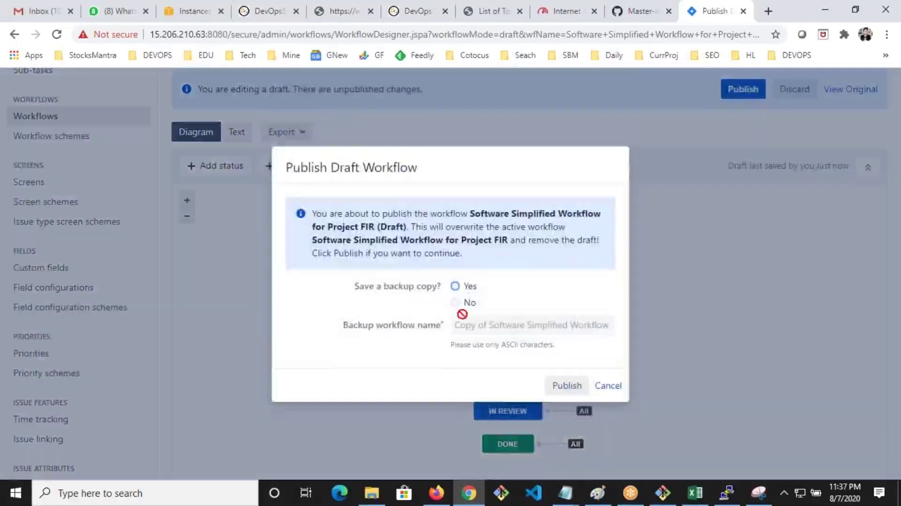
{"action": "left_click", "coordinate": [455, 287]}
{"action": "left_click", "coordinate": [556, 386]}
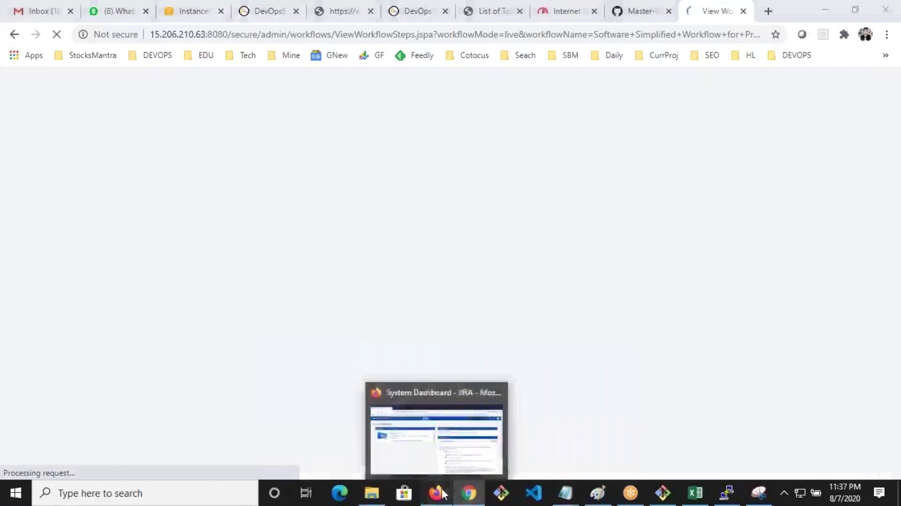
Start a new issue in the Jira dashboard with issue type Improvement
{"action": "left_click", "coordinate": [445, 493]}
{"action": "left_click", "coordinate": [374, 100]}
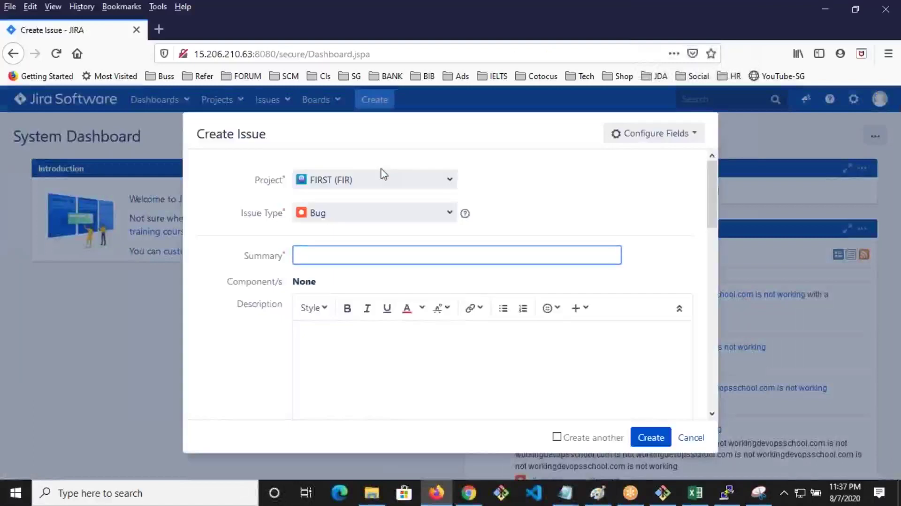
{"action": "left_click", "coordinate": [441, 213]}
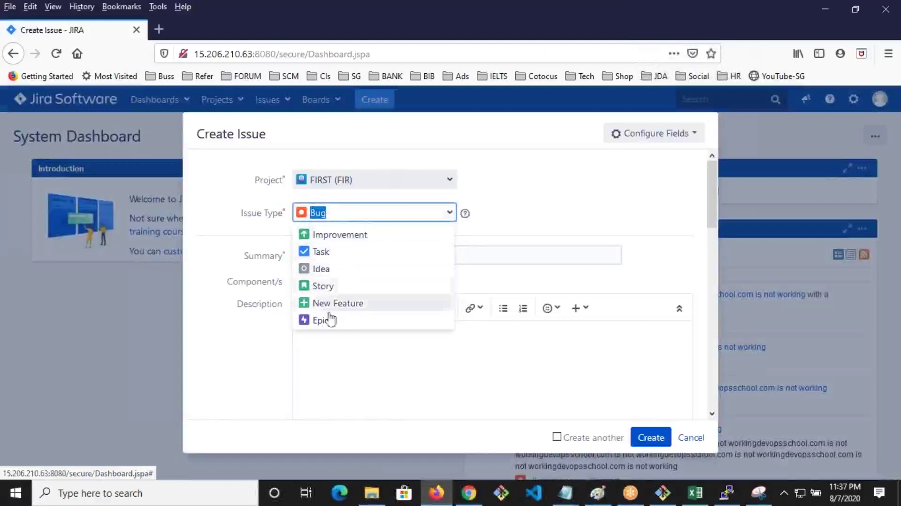
{"action": "left_click", "coordinate": [325, 237]}
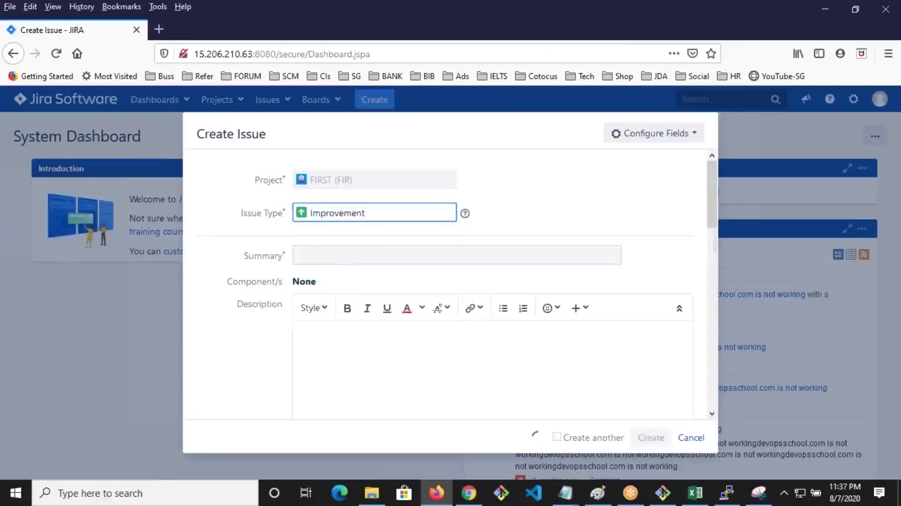
{"action": "left_click", "coordinate": [343, 260]}
{"action": "key", "text": "Escape"}
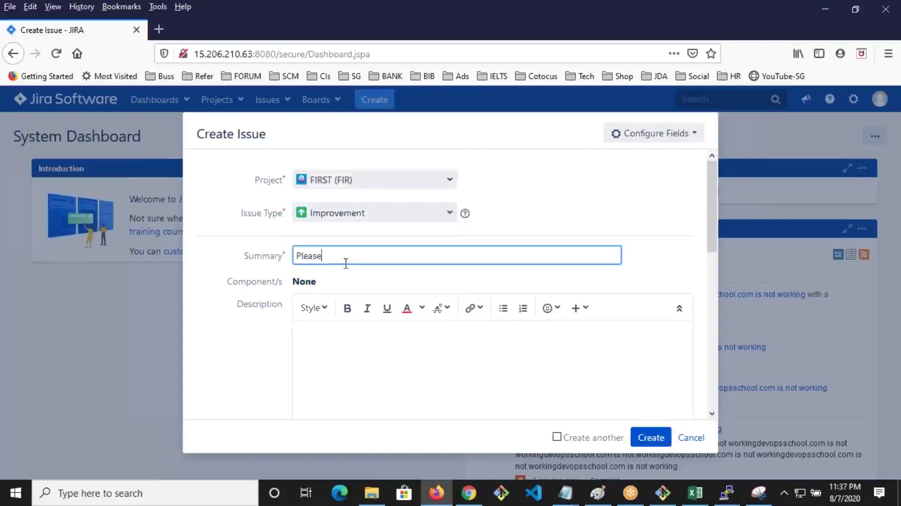
Enter summary 'Please have X module at DevOpsSchool.com', paste it repeatedly as the description, and create
{"action": "type", "text": "Please have X module at DevOpsSchoo"}
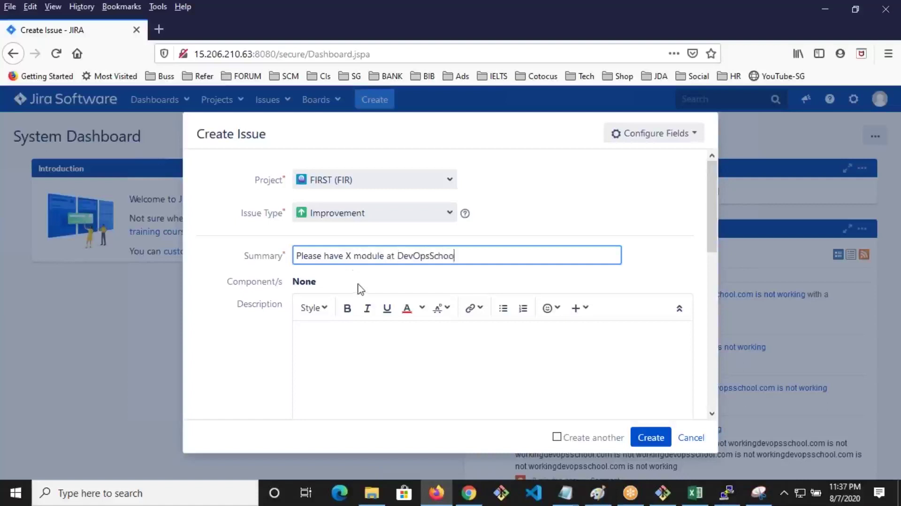
{"action": "type", "text": "com"}
{"action": "key", "text": "ctrl+a"}
{"action": "key", "text": "ctrl+c"}
{"action": "key", "text": "Tab"}
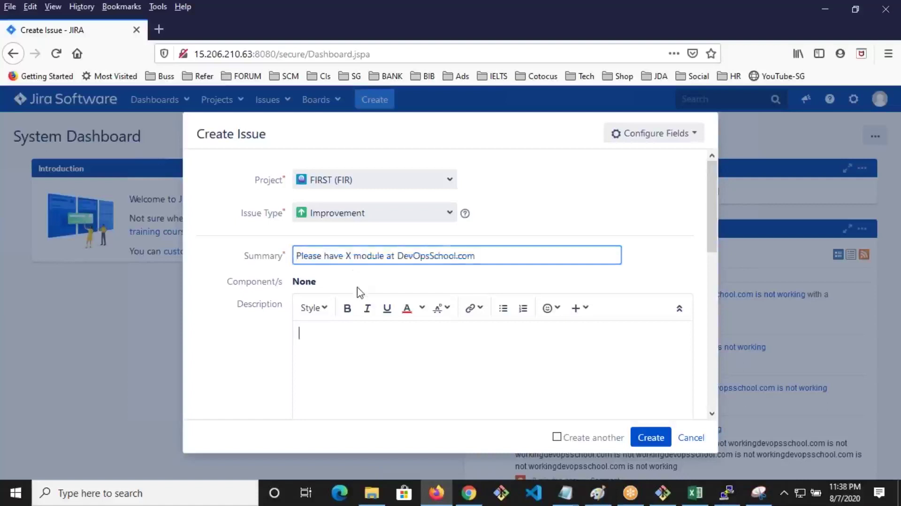
{"action": "key", "text": "ctrl+v"}
{"action": "key", "text": "ctrl+v"}
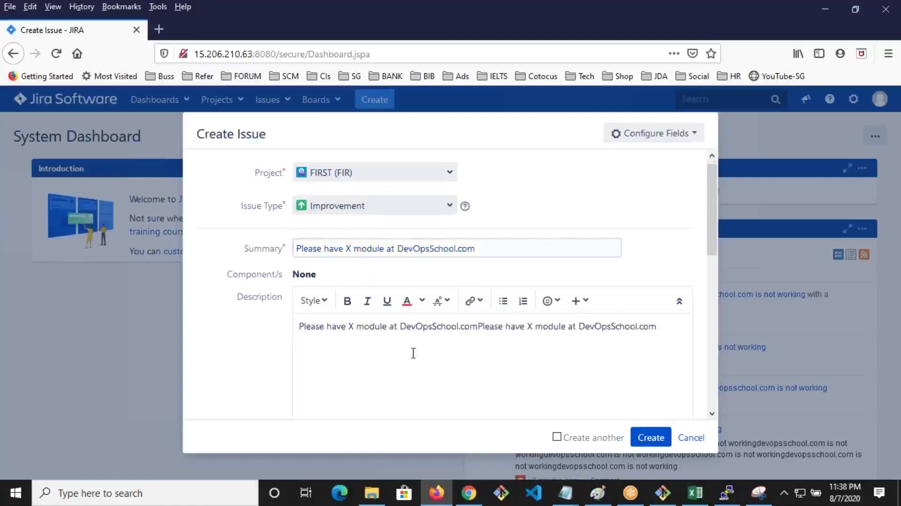
{"action": "key", "text": "ctrl+v"}
{"action": "scroll", "coordinate": [413, 353], "scroll_direction": "down", "scroll_amount": 3}
{"action": "key", "text": "ctrl+v"}
{"action": "key", "text": "ctrl+minus"}
{"action": "key", "text": "ctrl+minus"}
{"action": "key", "text": "ctrl+v"}
{"action": "key", "text": "ctrl+v"}
{"action": "key", "text": "ctrl+v"}
{"action": "key", "text": "ctrl+v"}
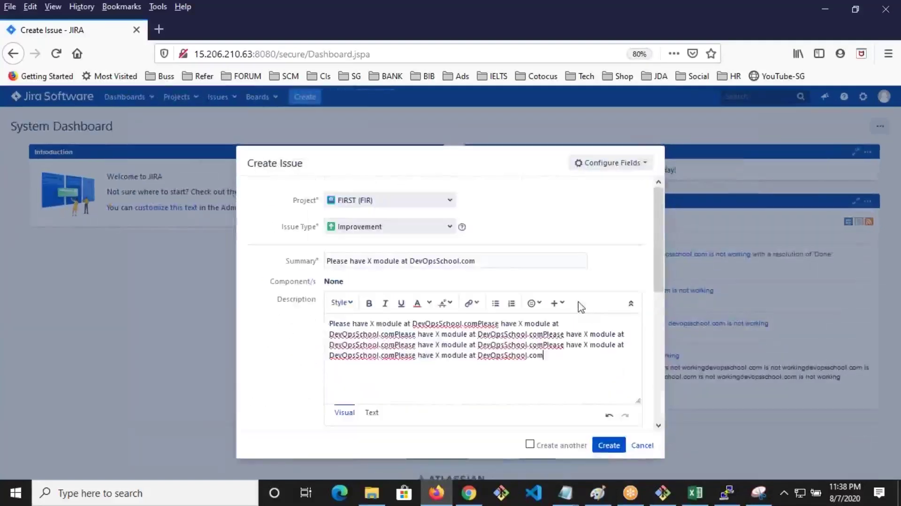
{"action": "left_click", "coordinate": [609, 445]}
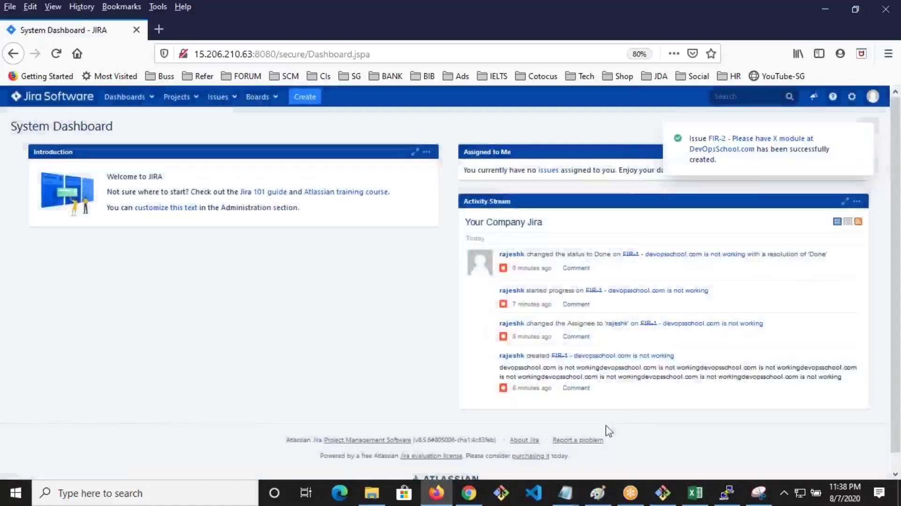
Open issue FIR-2 and check its workflow diagram and list of transitions
{"action": "left_click", "coordinate": [752, 143]}
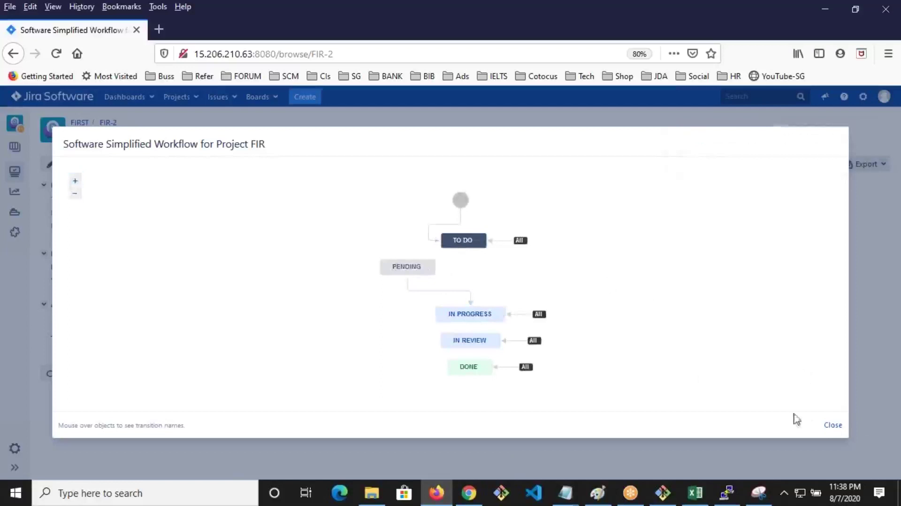
{"action": "left_click", "coordinate": [834, 425]}
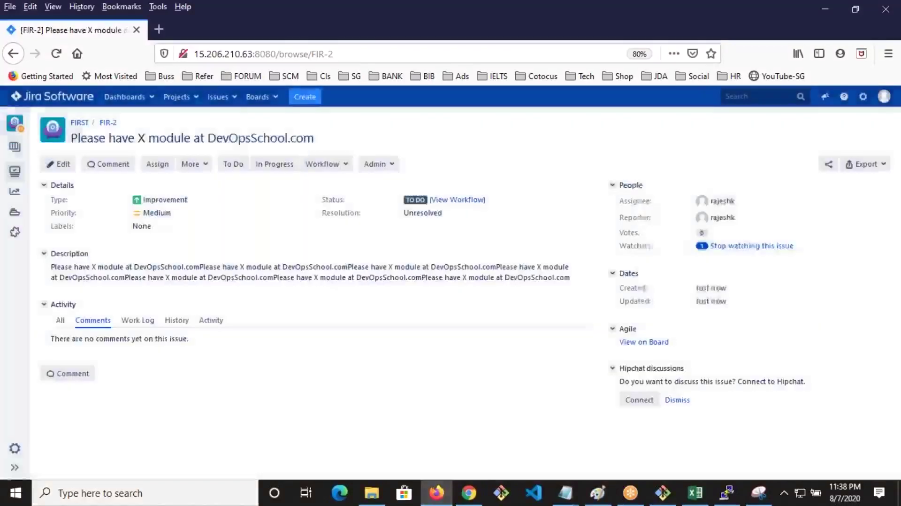
{"action": "left_click", "coordinate": [312, 168]}
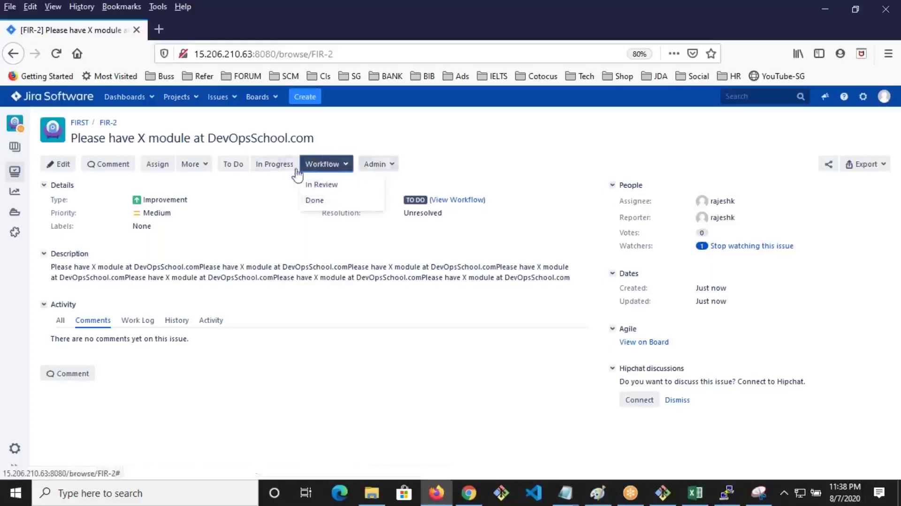
{"action": "left_click", "coordinate": [270, 203]}
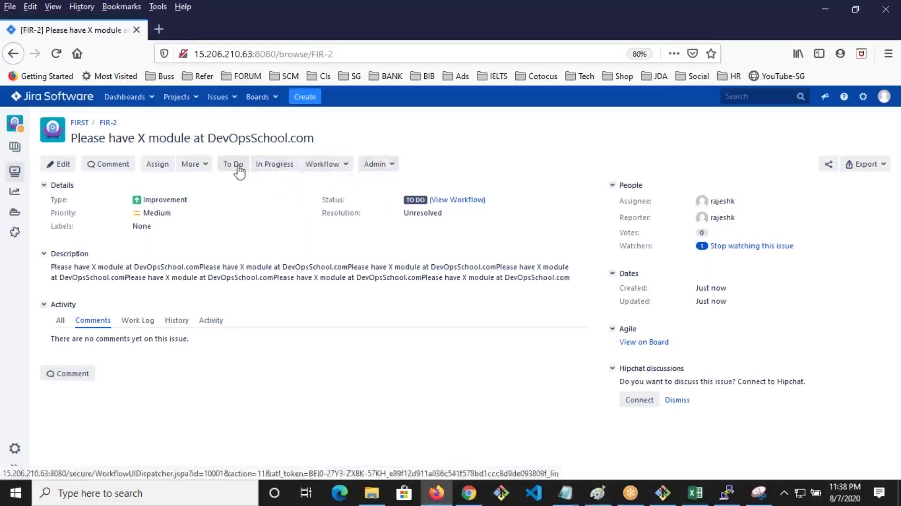
View FIR-2's workflow diagram again and recheck its available transitions
{"action": "left_click", "coordinate": [446, 211]}
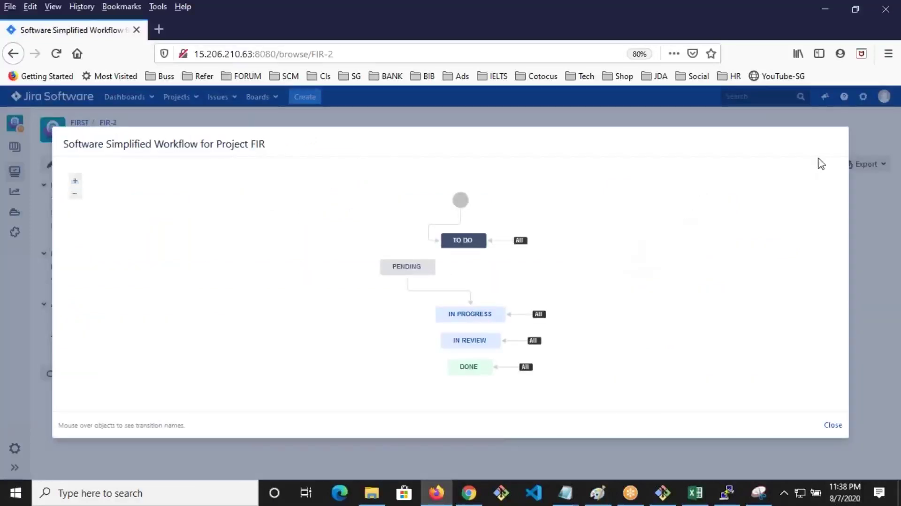
{"action": "mouse_move", "coordinate": [422, 266]}
{"action": "left_click", "coordinate": [833, 425]}
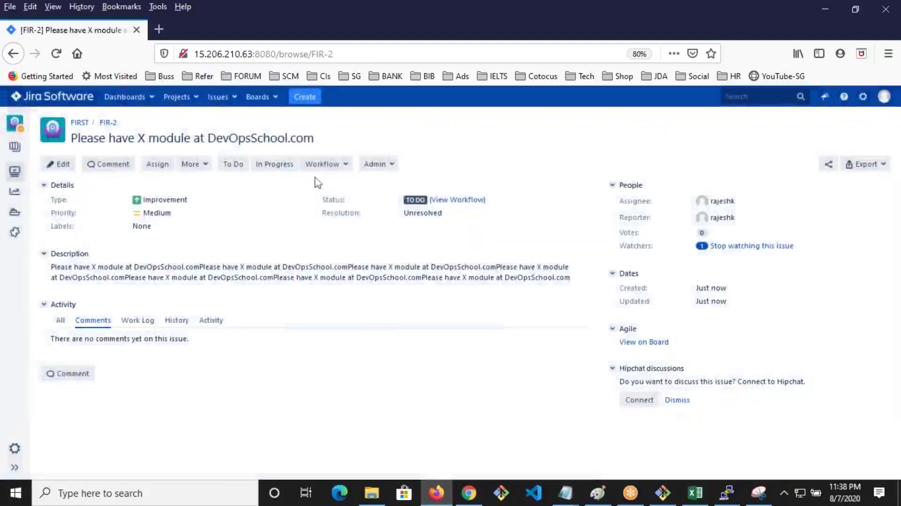
{"action": "left_click", "coordinate": [334, 165]}
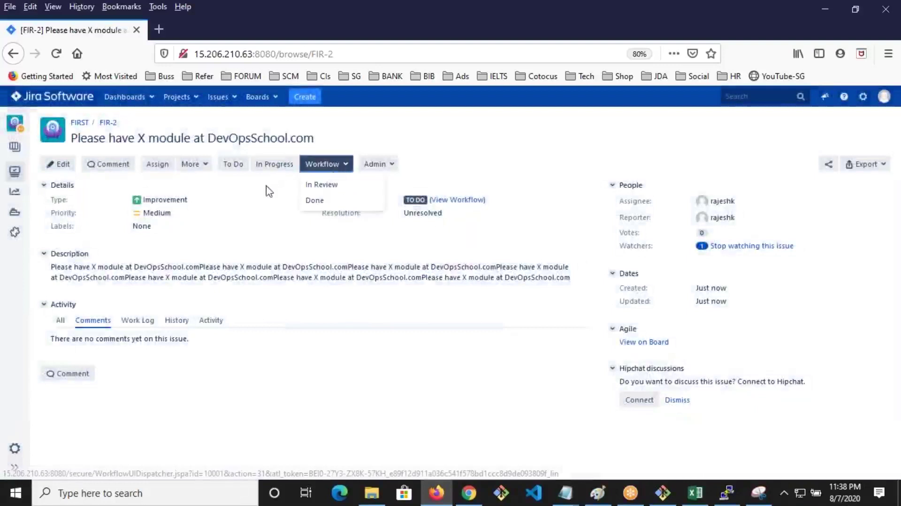
{"action": "left_click", "coordinate": [240, 181]}
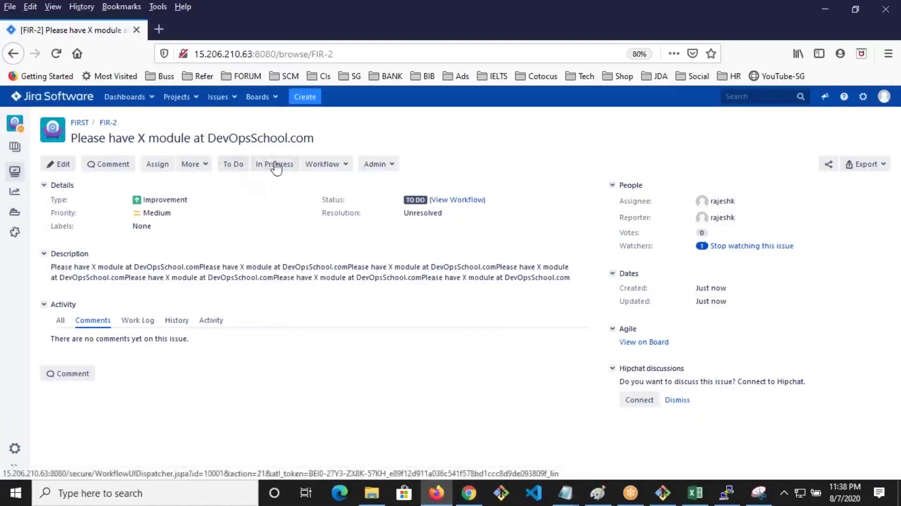
{"action": "left_click", "coordinate": [329, 165]}
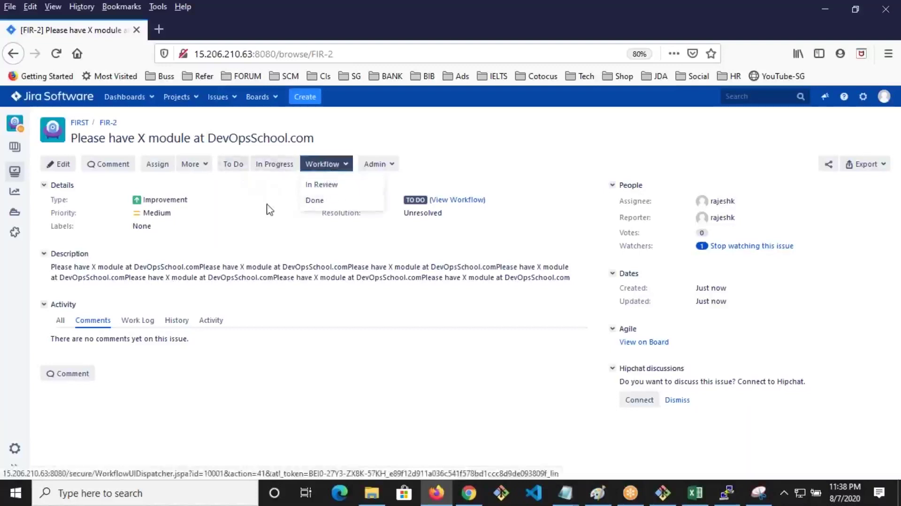
On the other browser's workflow admin page, start editing the FIR workflow as a draft
{"action": "mouse_move", "coordinate": [471, 495]}
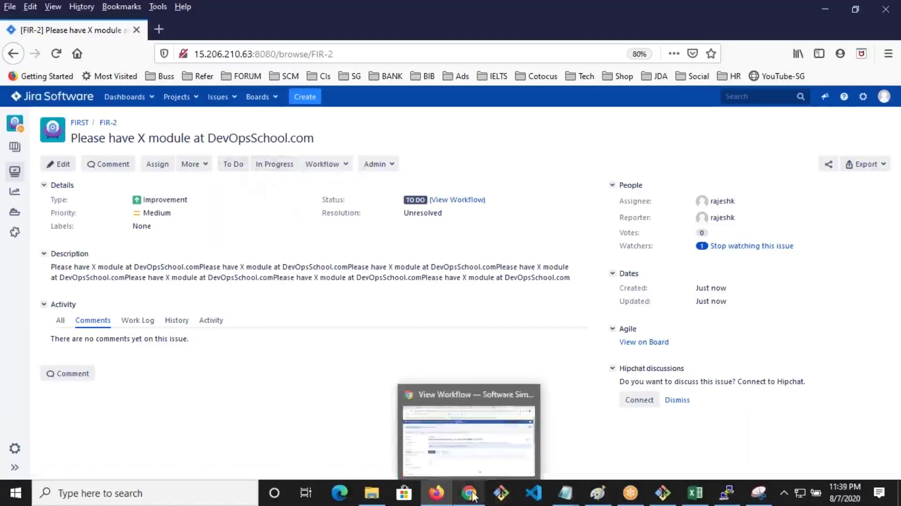
{"action": "left_click", "coordinate": [469, 427]}
{"action": "scroll", "coordinate": [370, 338], "scroll_direction": "down", "scroll_amount": 7}
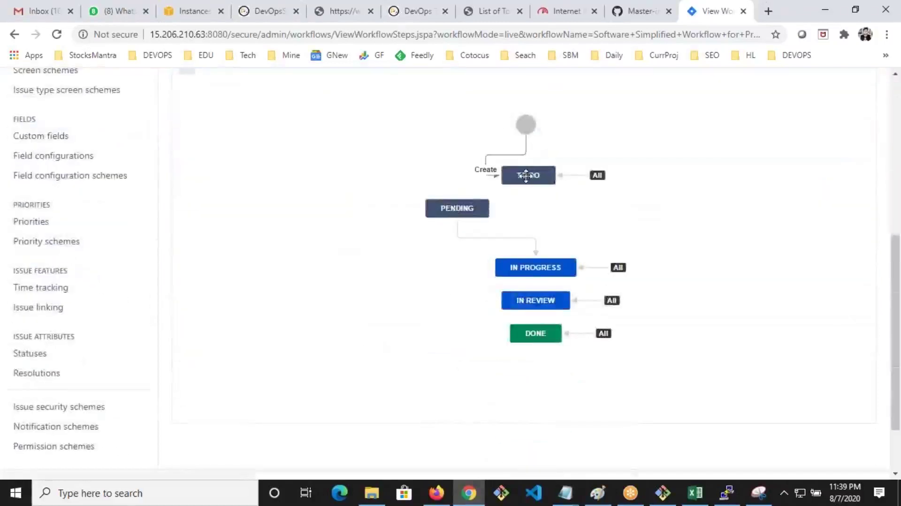
{"action": "scroll", "coordinate": [592, 226], "scroll_direction": "up", "scroll_amount": 4}
{"action": "left_click", "coordinate": [848, 100]}
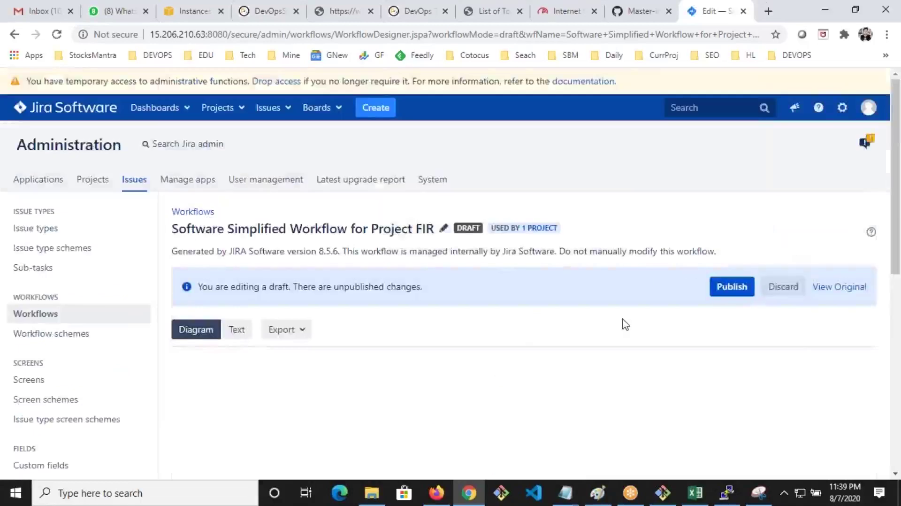
{"action": "scroll", "coordinate": [626, 324], "scroll_direction": "down", "scroll_amount": 1}
{"action": "scroll", "coordinate": [626, 326], "scroll_direction": "down", "scroll_amount": 2}
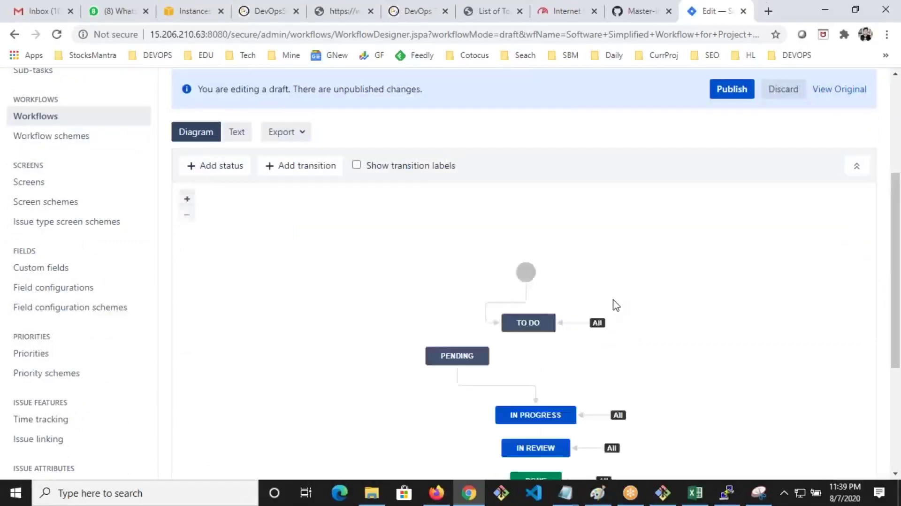
{"action": "scroll", "coordinate": [616, 307], "scroll_direction": "down", "scroll_amount": 2}
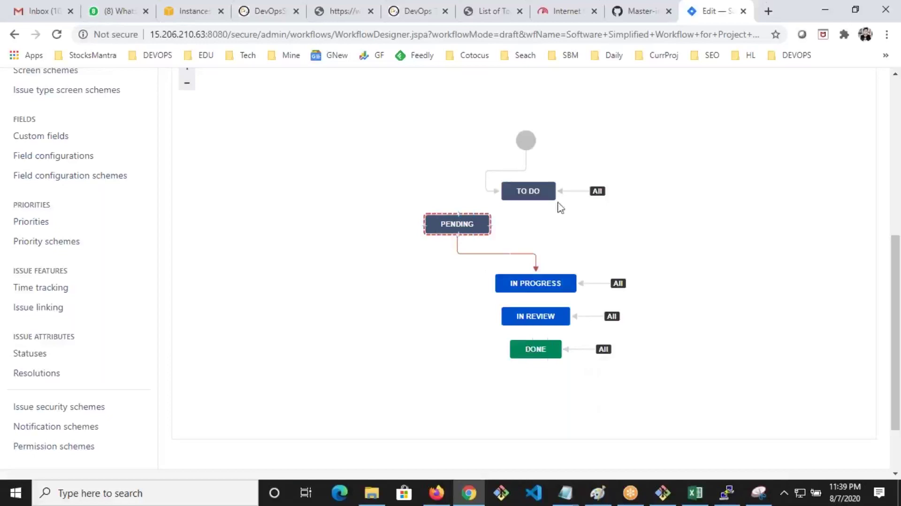
Select the TO DO status in the draft diagram to work on its transitions
{"action": "left_click", "coordinate": [549, 191]}
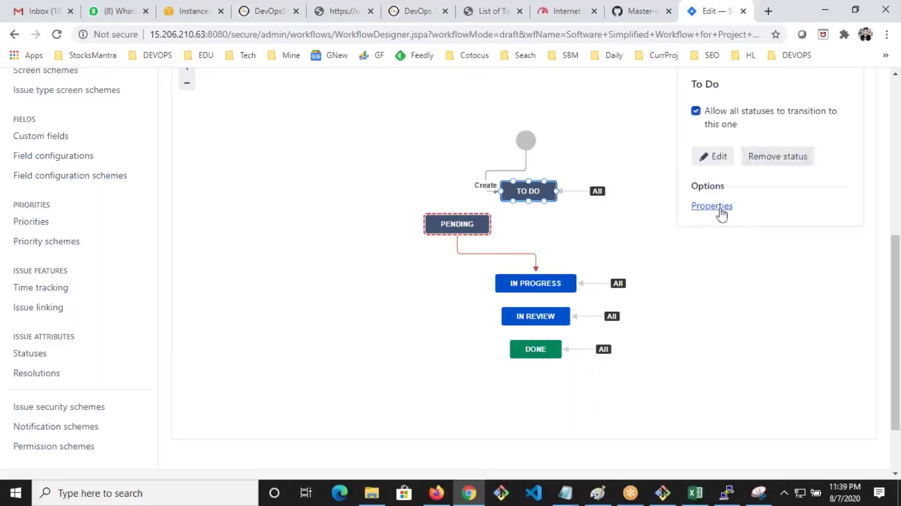
{"action": "scroll", "coordinate": [741, 216], "scroll_direction": "up", "scroll_amount": 2}
{"action": "scroll", "coordinate": [746, 271], "scroll_direction": "down", "scroll_amount": 2}
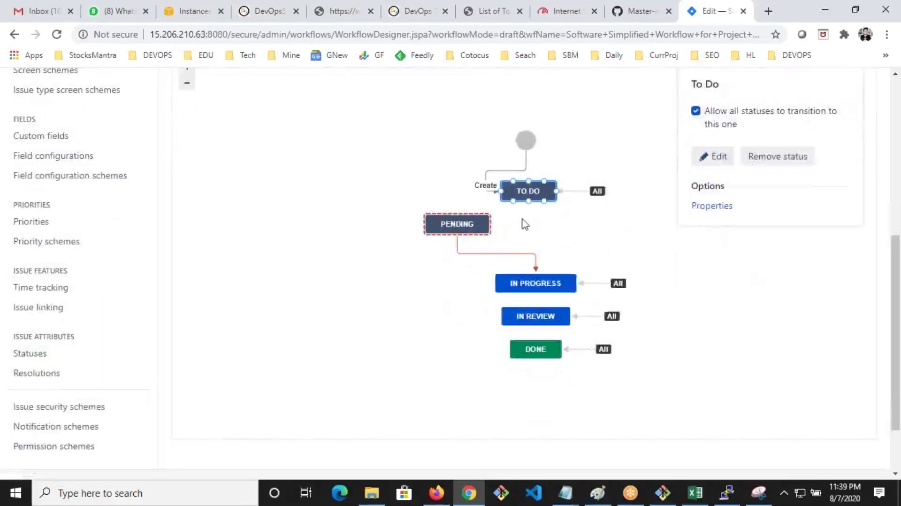
{"action": "left_click", "coordinate": [378, 191]}
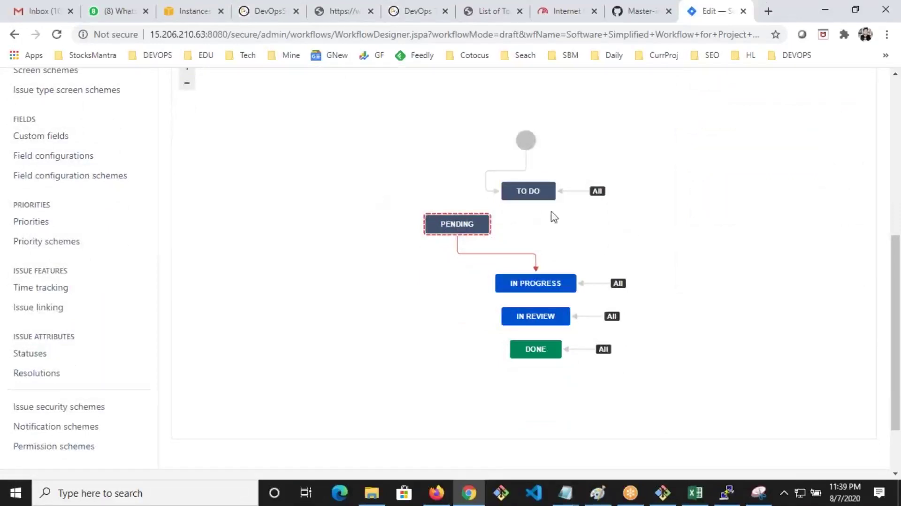
{"action": "left_click", "coordinate": [528, 191]}
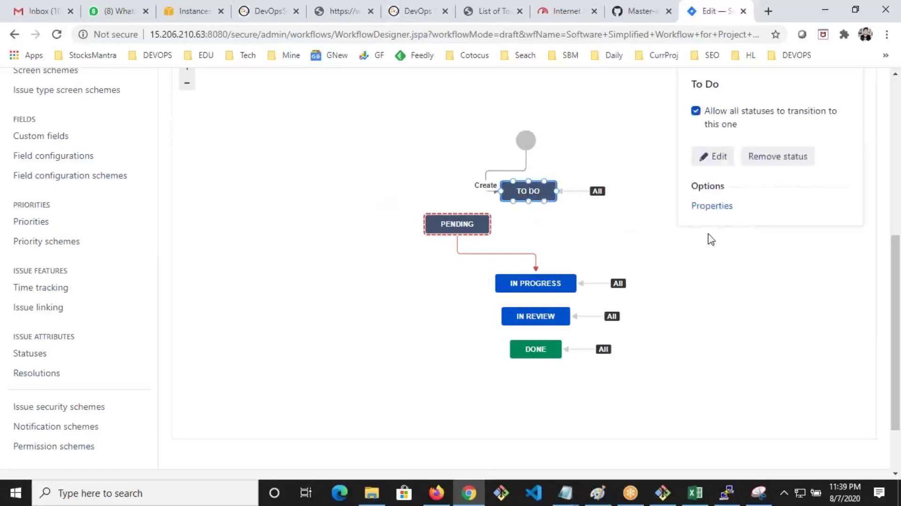
{"action": "scroll", "coordinate": [709, 238], "scroll_direction": "up", "scroll_amount": 3}
{"action": "left_click", "coordinate": [336, 171]}
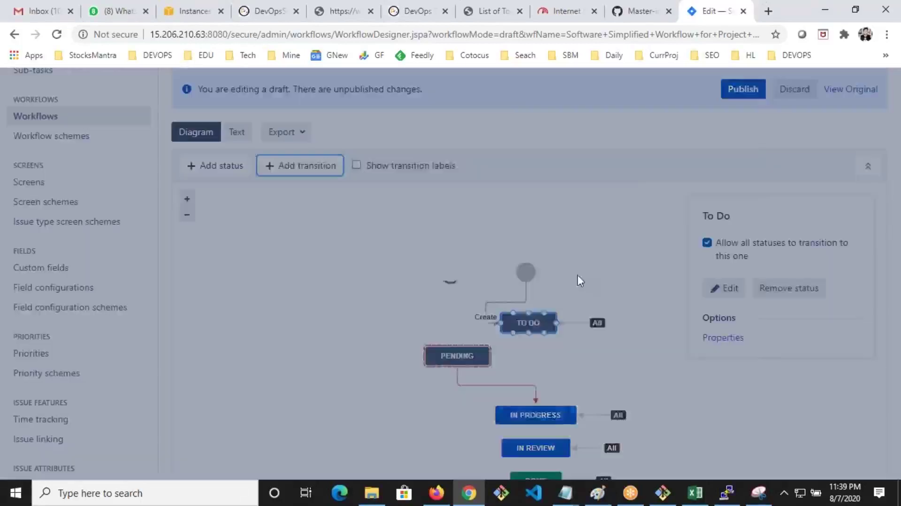
Add a T2p transition from To Do to Pending, shift Pending left, and begin publishing
{"action": "left_click", "coordinate": [540, 257]}
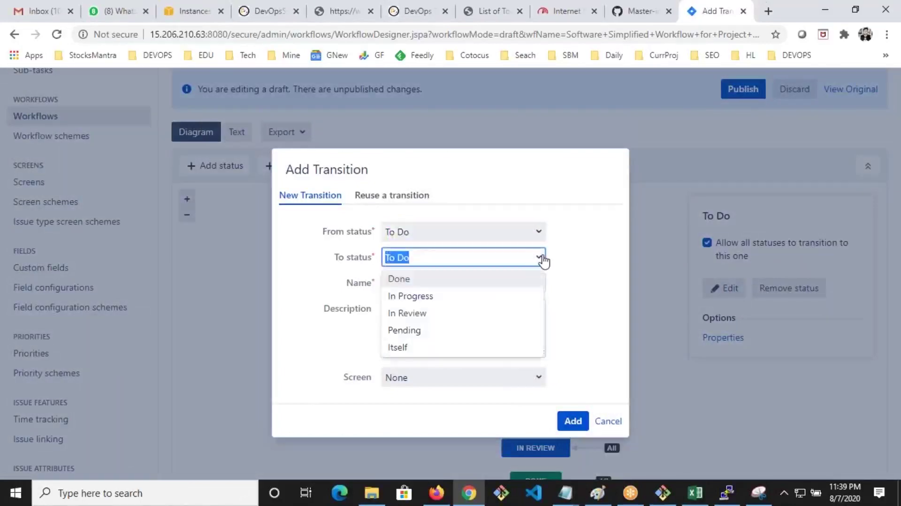
{"action": "left_click", "coordinate": [405, 330]}
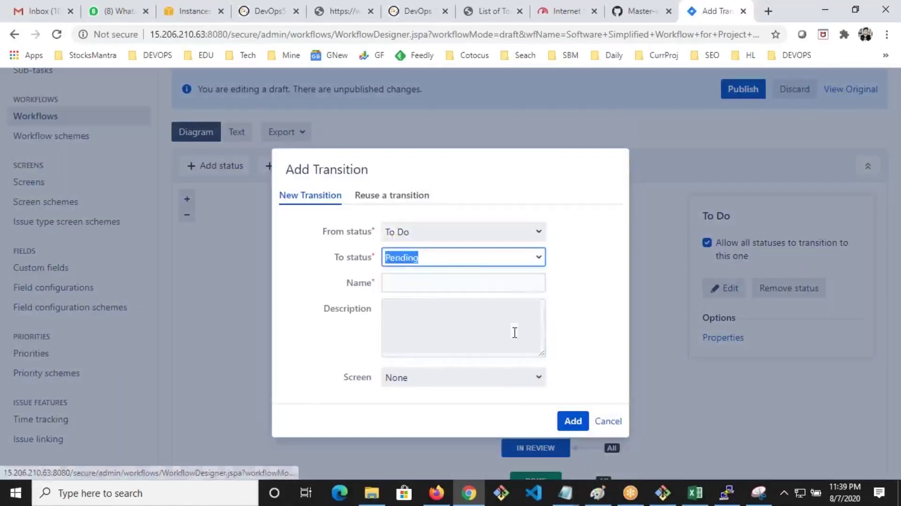
{"action": "left_click", "coordinate": [435, 278]}
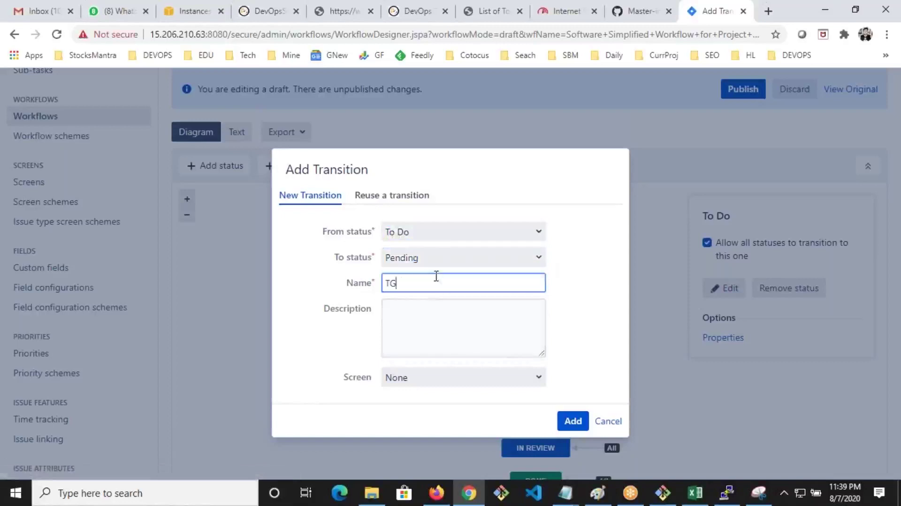
{"action": "type", "text": "T2p"}
{"action": "left_click", "coordinate": [571, 423]}
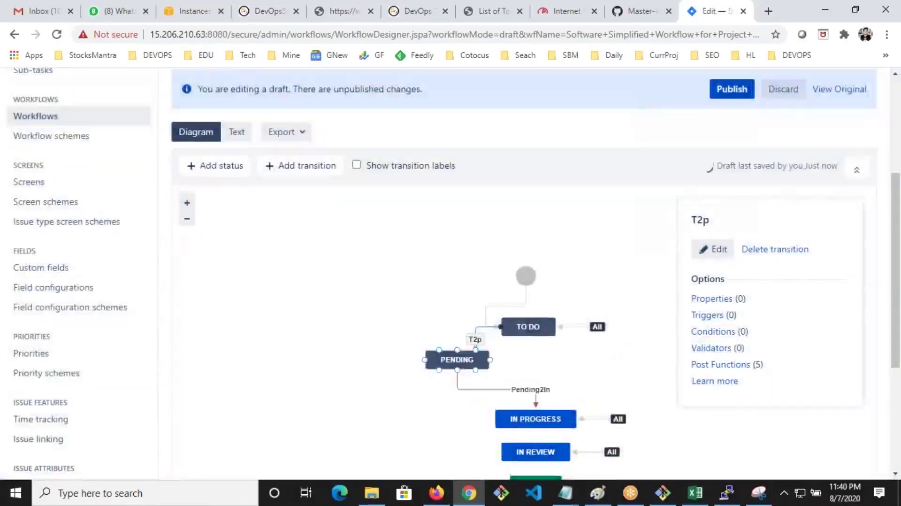
{"action": "left_click_drag", "start_coordinate": [325, 362], "coordinate": [334, 366]}
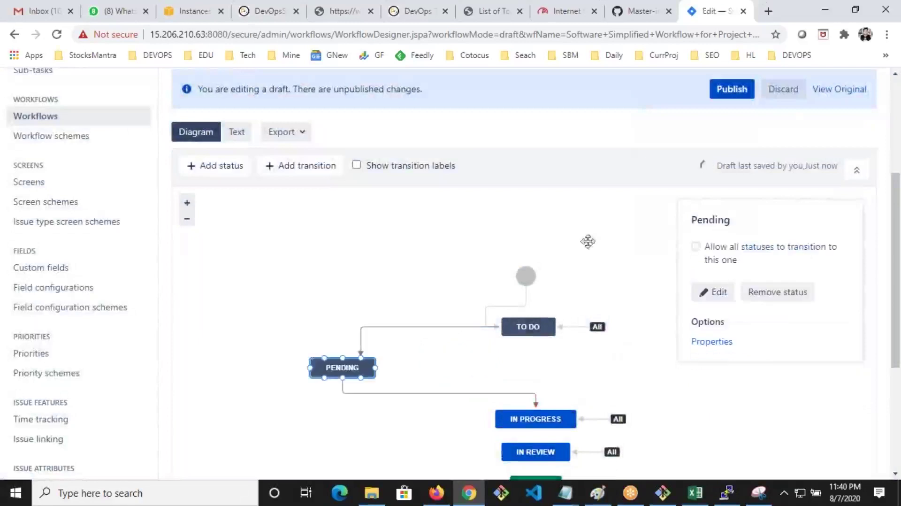
{"action": "left_click", "coordinate": [728, 96]}
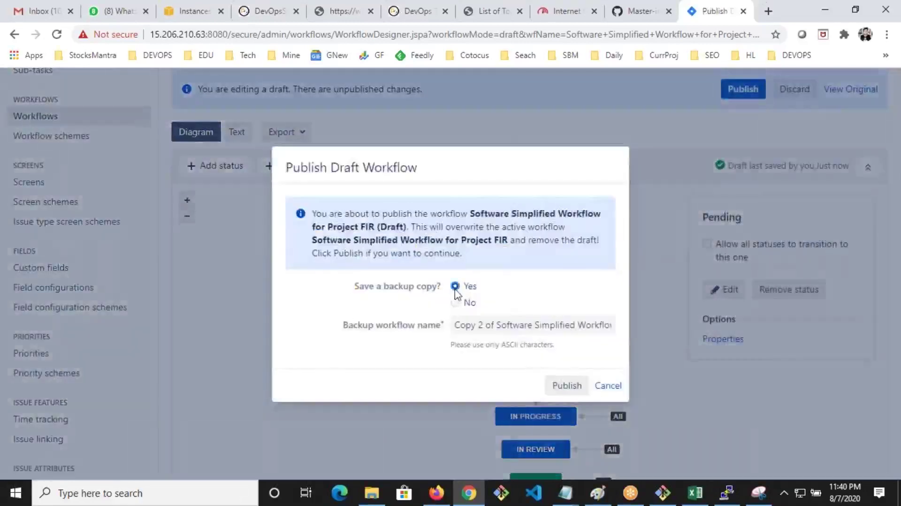
Confirm publishing the FIR workflow and reload the FIR-2 issue page in Firefox
{"action": "left_click", "coordinate": [567, 386]}
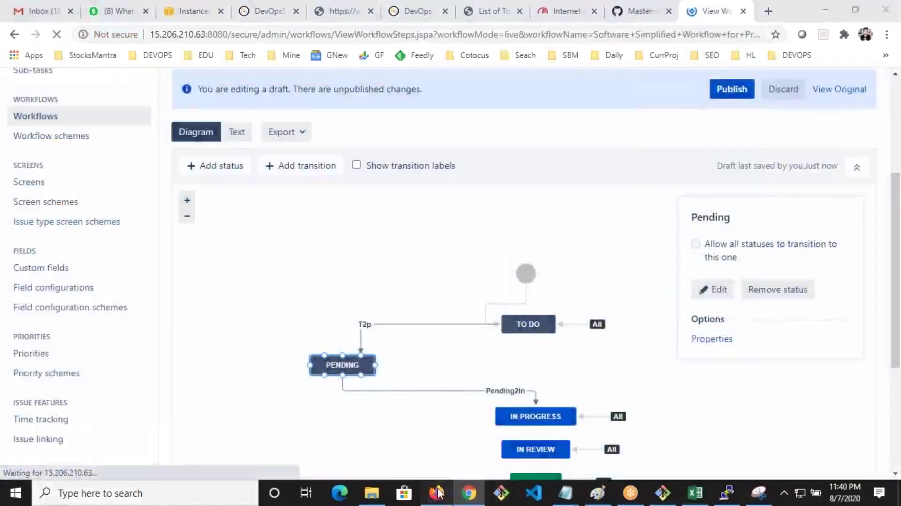
{"action": "left_click", "coordinate": [436, 493]}
{"action": "left_click", "coordinate": [64, 52]}
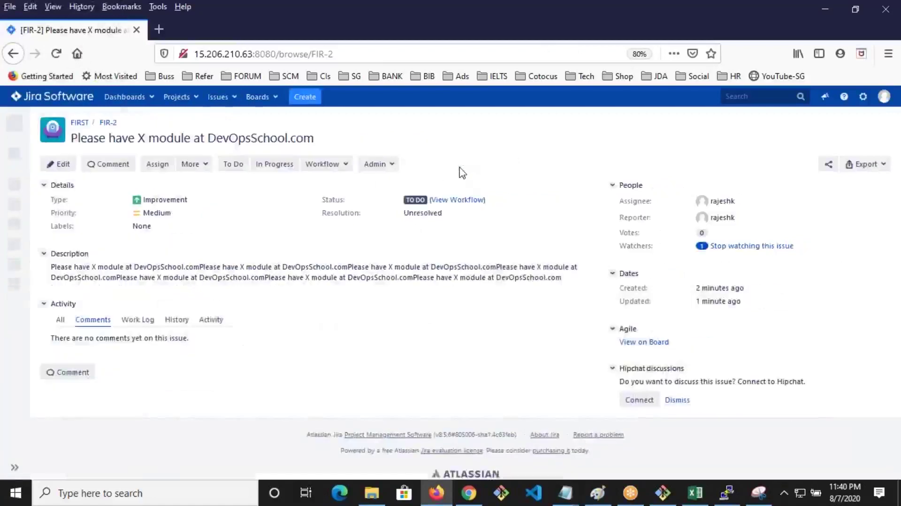
Move FIR-2 via T2p to Pending, then to In Progress, and check its workflow diagram
{"action": "left_click", "coordinate": [334, 168]}
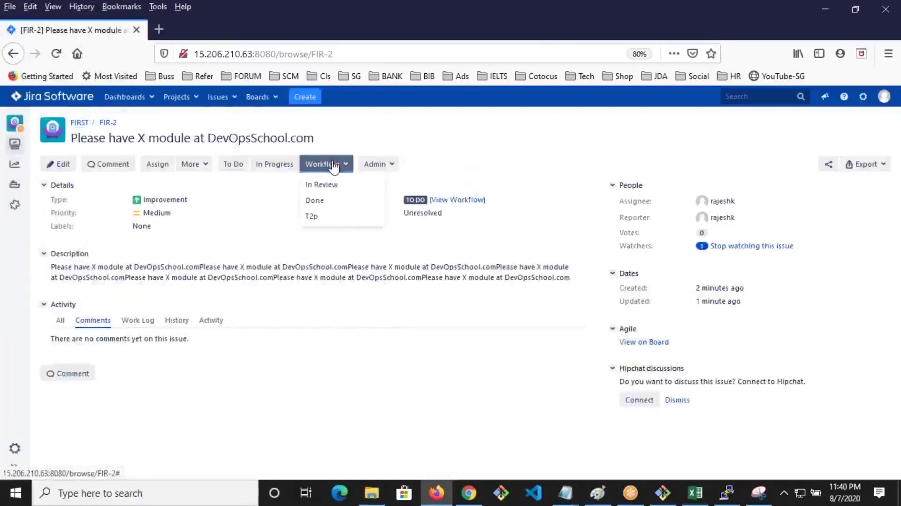
{"action": "left_click", "coordinate": [314, 217]}
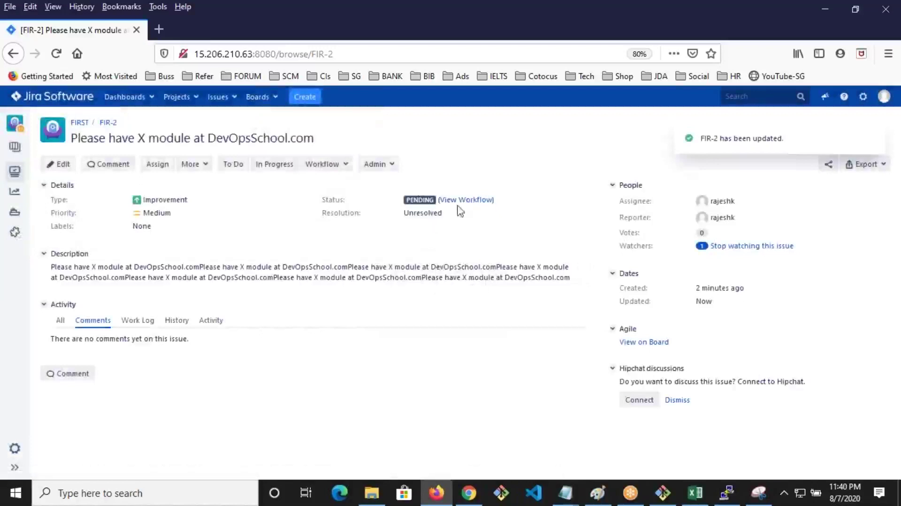
{"action": "left_click", "coordinate": [469, 492]}
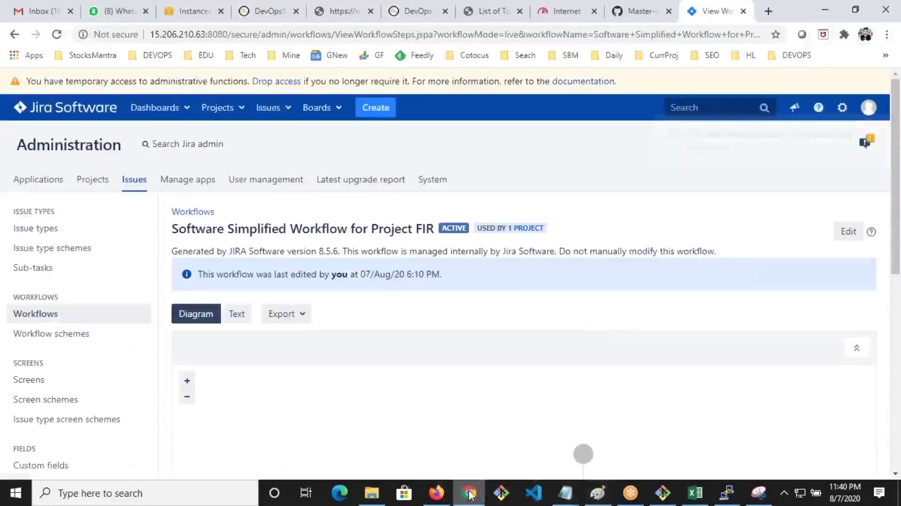
{"action": "scroll", "coordinate": [458, 374], "scroll_direction": "down", "scroll_amount": 5}
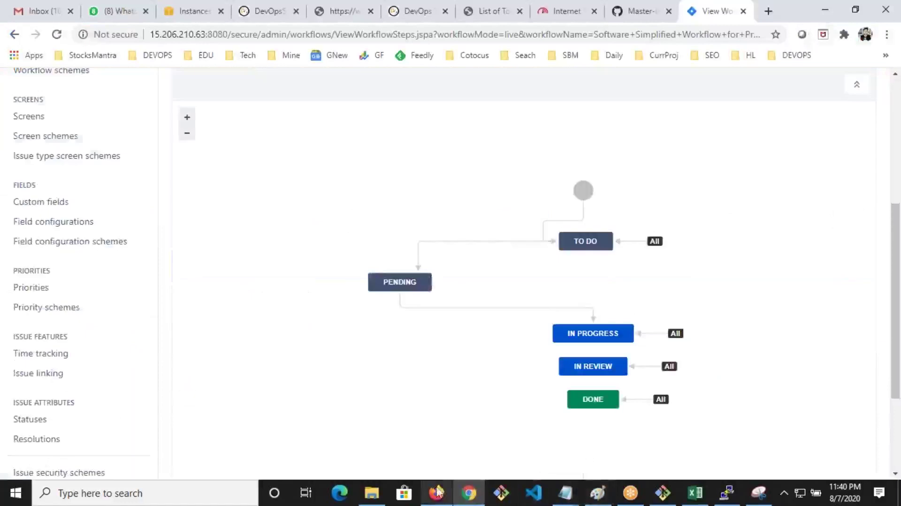
{"action": "left_click", "coordinate": [442, 494]}
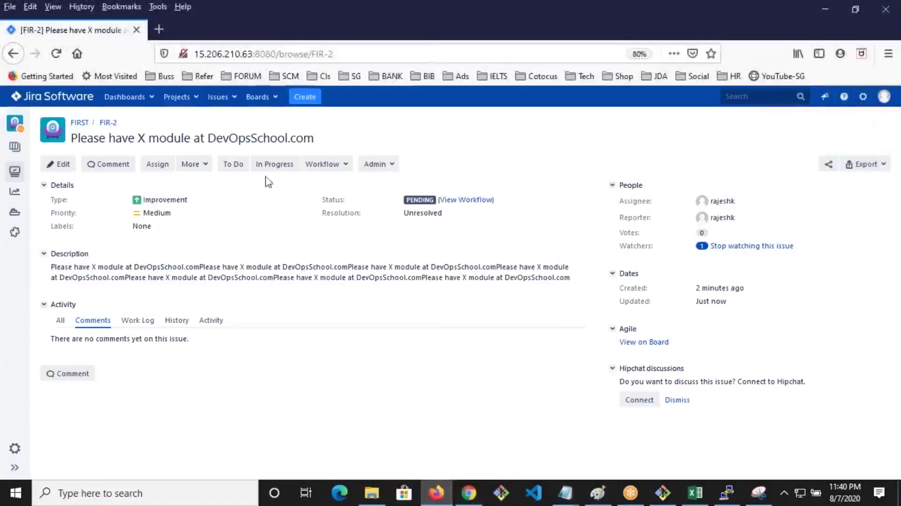
{"action": "left_click", "coordinate": [279, 169]}
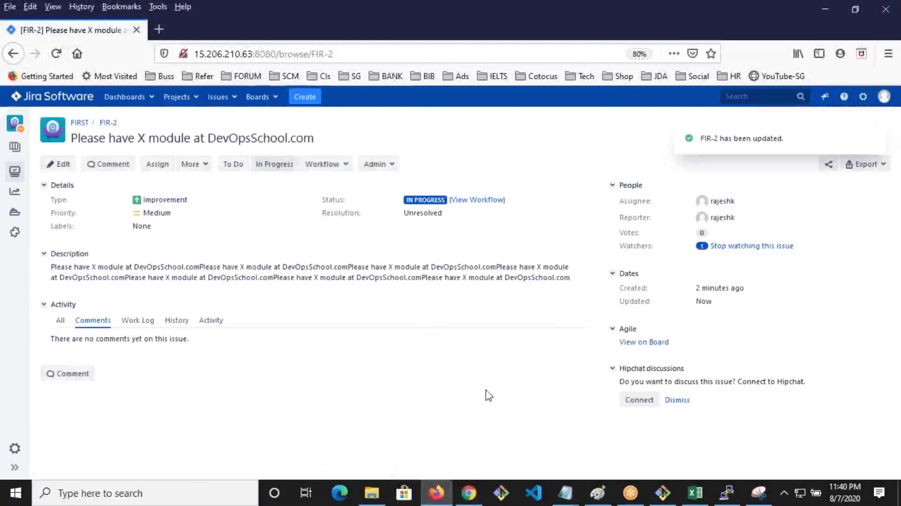
{"action": "left_click", "coordinate": [472, 201]}
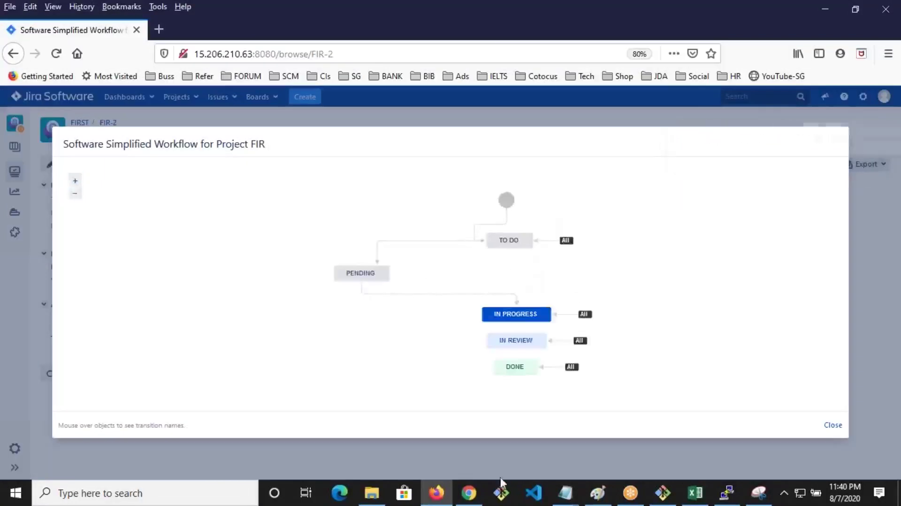
{"action": "left_click", "coordinate": [468, 494]}
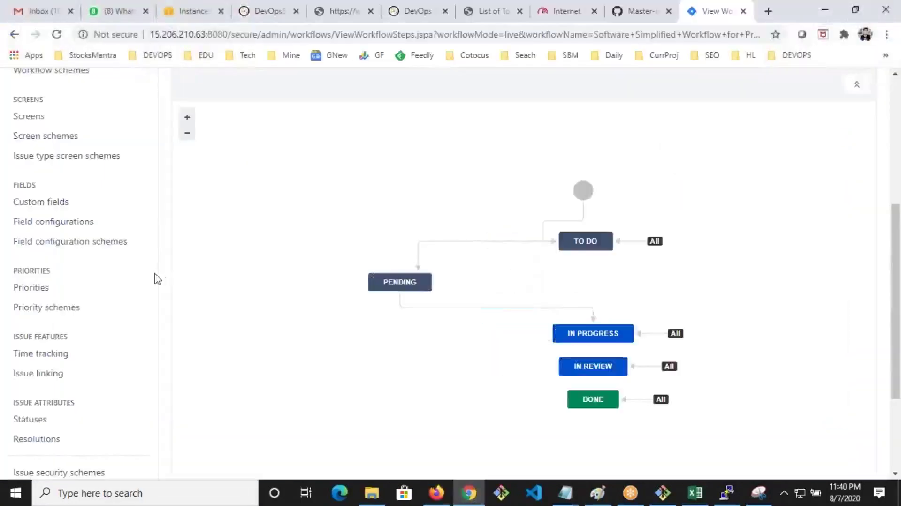
{"action": "scroll", "coordinate": [68, 238], "scroll_direction": "up", "scroll_amount": 1}
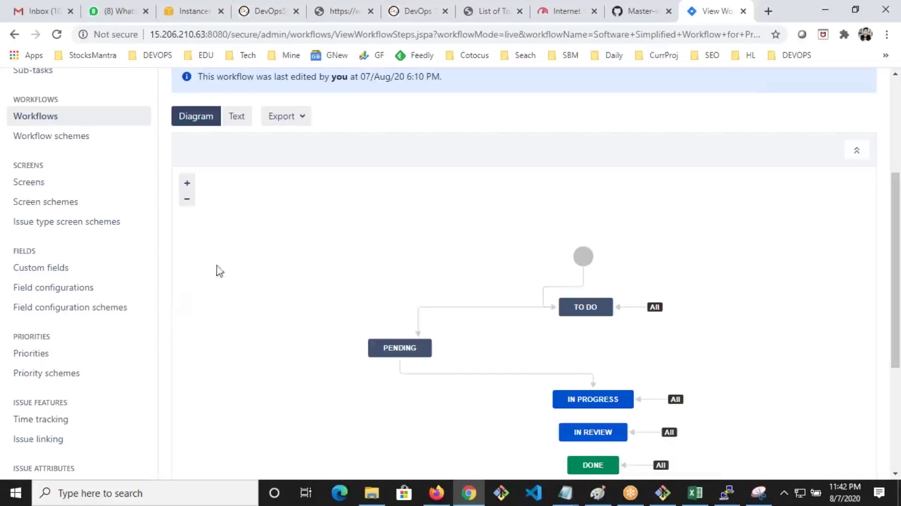
{"action": "scroll", "coordinate": [243, 276], "scroll_direction": "down", "scroll_amount": 2}
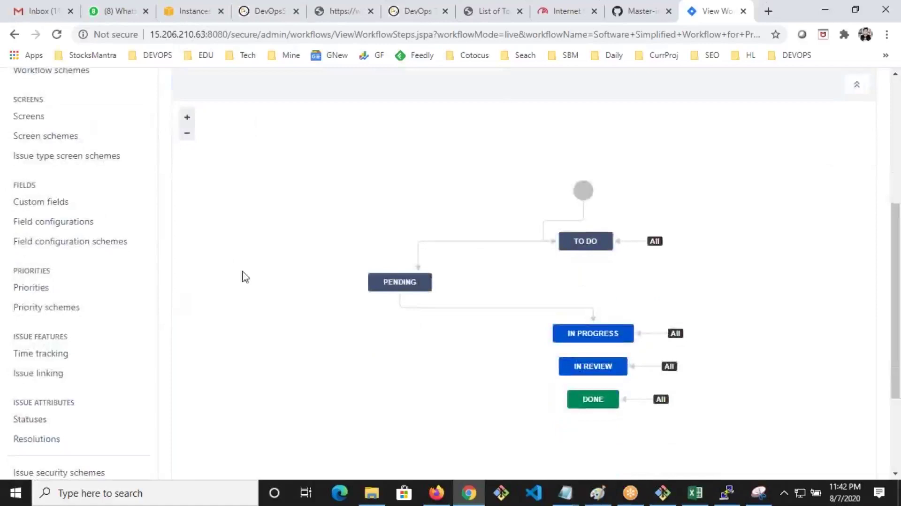
{"action": "scroll", "coordinate": [245, 276], "scroll_direction": "down", "scroll_amount": 1}
{"action": "scroll", "coordinate": [245, 276], "scroll_direction": "up", "scroll_amount": 1}
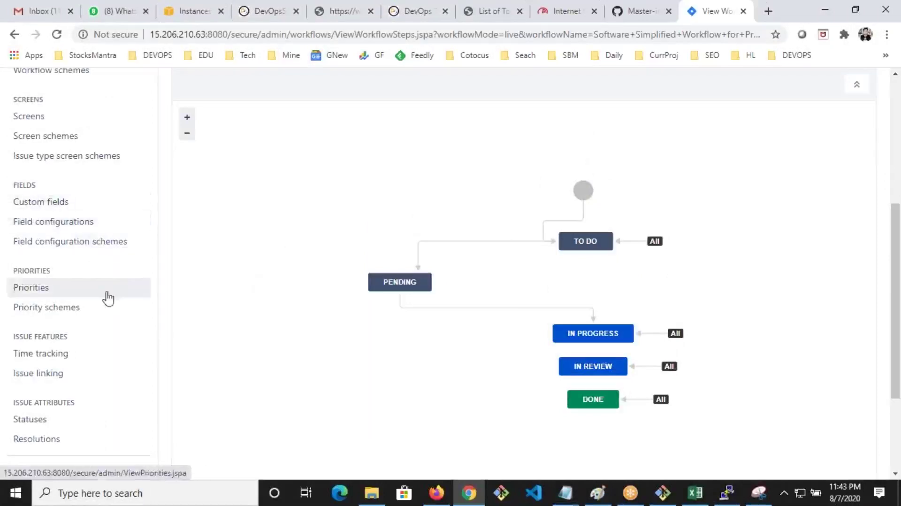
{"action": "scroll", "coordinate": [106, 298], "scroll_direction": "up", "scroll_amount": 2}
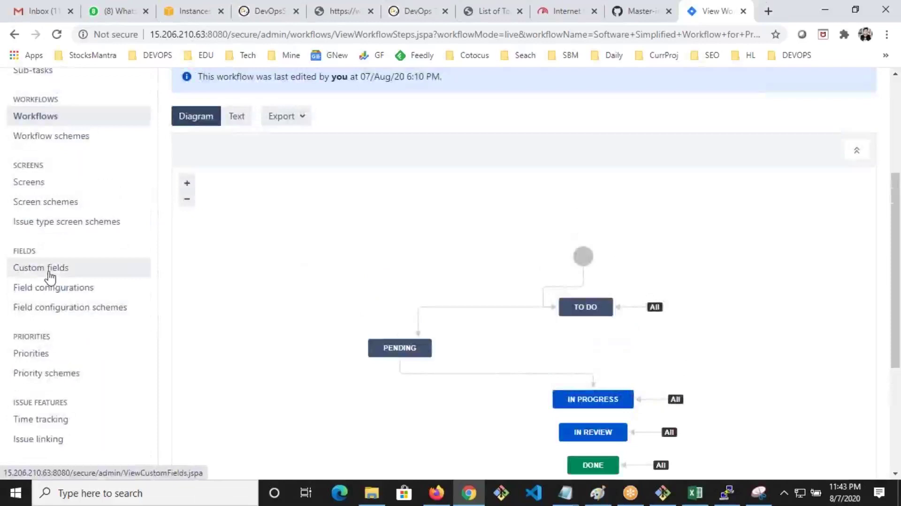
Close the FIR workflow diagram and scroll through a blank Create Issue form for FIRST
{"action": "left_click", "coordinate": [436, 493]}
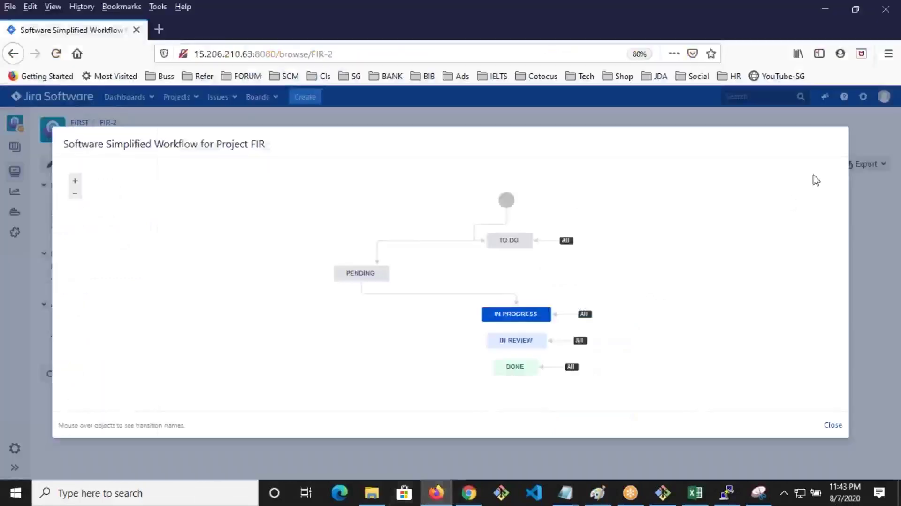
{"action": "left_click", "coordinate": [834, 424]}
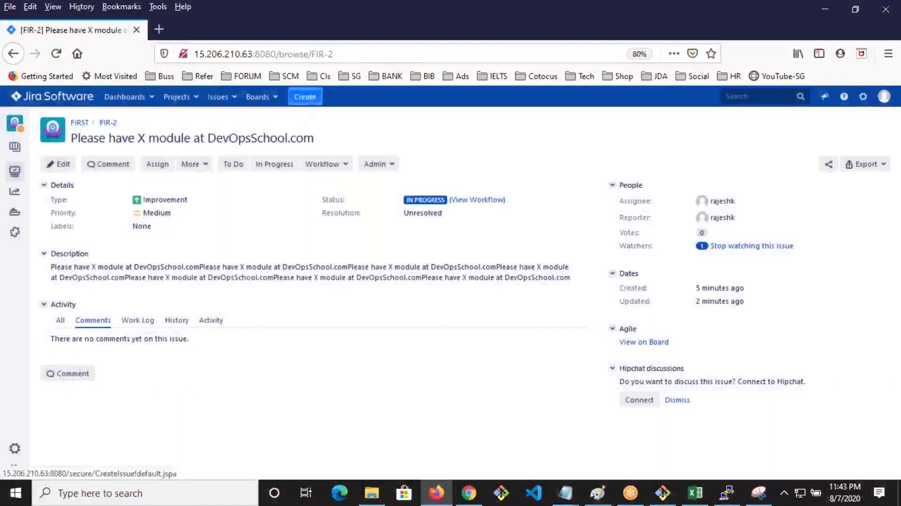
{"action": "left_click", "coordinate": [305, 97]}
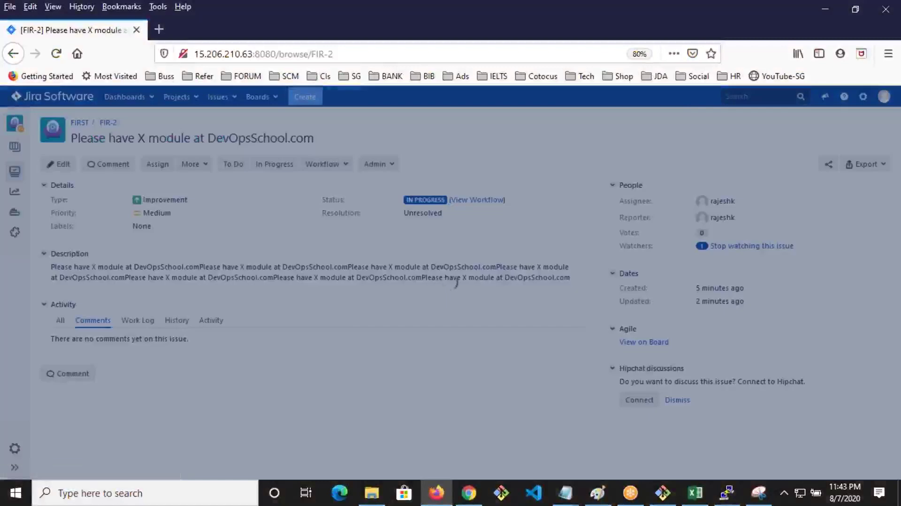
{"action": "scroll", "coordinate": [413, 280], "scroll_direction": "down", "scroll_amount": 5}
{"action": "scroll", "coordinate": [421, 281], "scroll_direction": "up", "scroll_amount": 5}
{"action": "scroll", "coordinate": [421, 281], "scroll_direction": "down", "scroll_amount": 4}
{"action": "scroll", "coordinate": [421, 282], "scroll_direction": "up", "scroll_amount": 4}
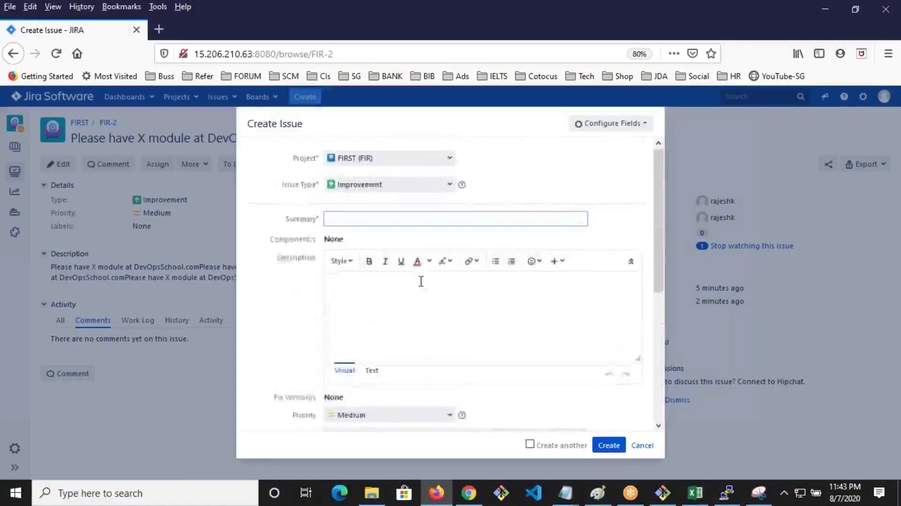
{"action": "scroll", "coordinate": [421, 282], "scroll_direction": "down", "scroll_amount": 4}
{"action": "scroll", "coordinate": [421, 282], "scroll_direction": "up", "scroll_amount": 4}
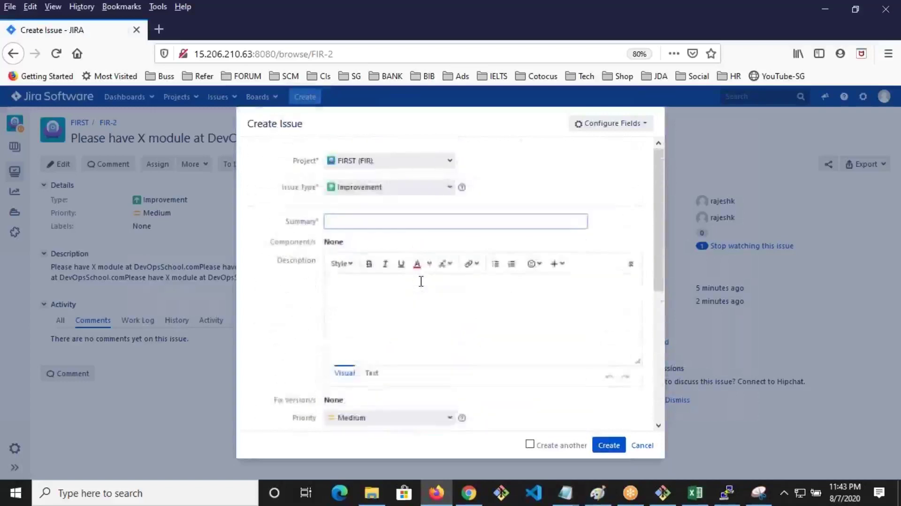
{"action": "scroll", "coordinate": [422, 282], "scroll_direction": "down", "scroll_amount": 2}
{"action": "scroll", "coordinate": [422, 281], "scroll_direction": "down", "scroll_amount": 1}
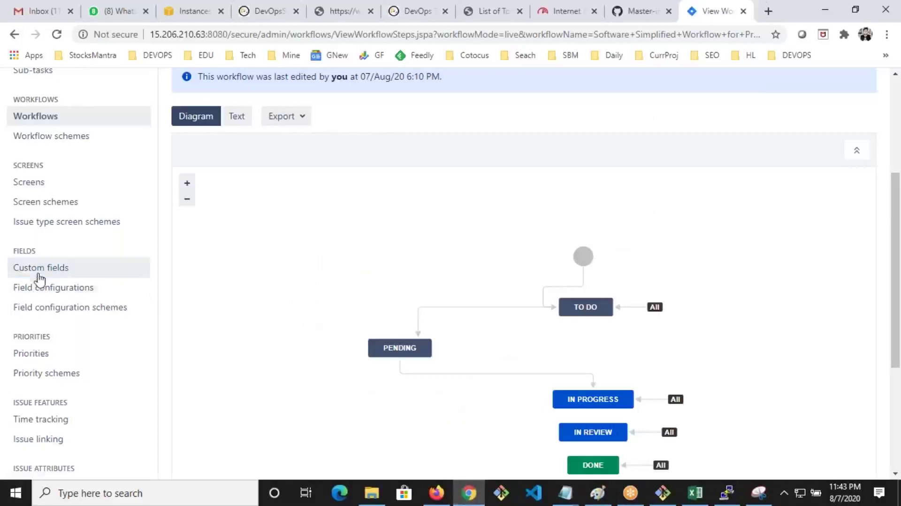
{"action": "left_click", "coordinate": [39, 276]}
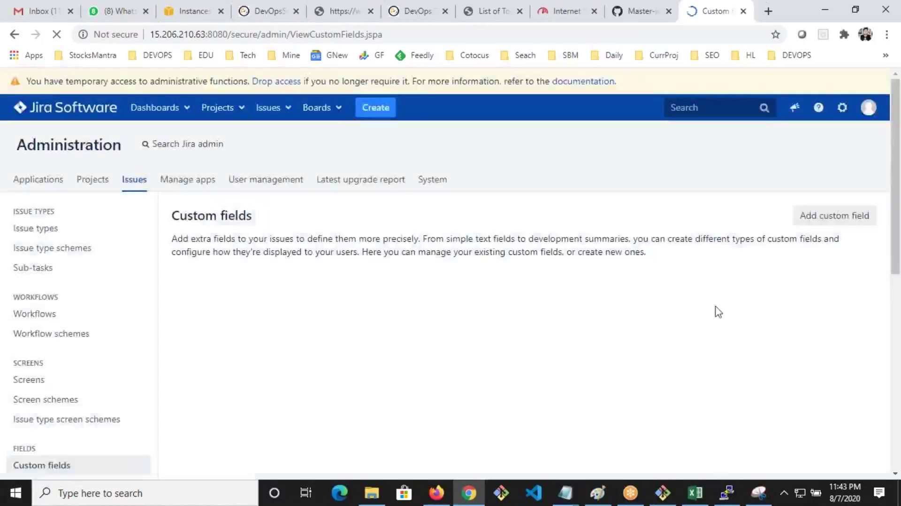
Scroll through the existing custom fields list and begin adding a new custom field
{"action": "scroll", "coordinate": [437, 265], "scroll_direction": "down", "scroll_amount": 7}
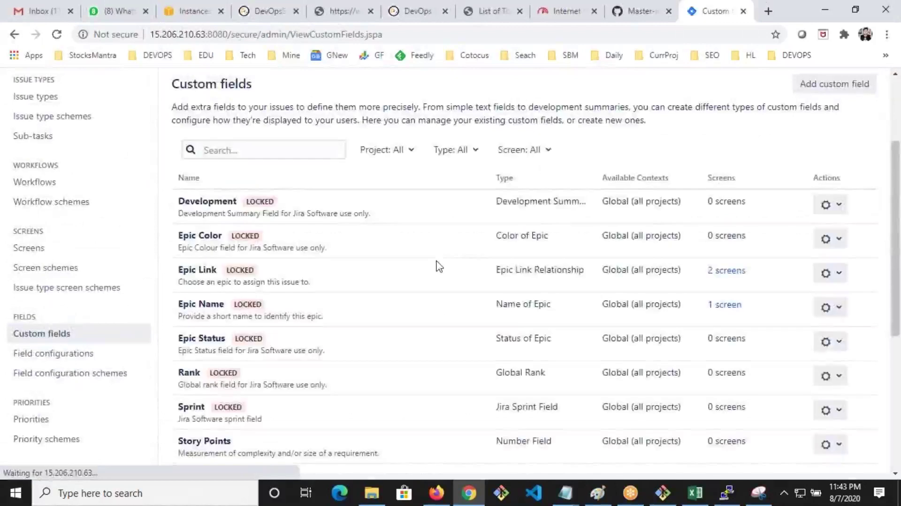
{"action": "scroll", "coordinate": [437, 264], "scroll_direction": "down", "scroll_amount": 7}
{"action": "scroll", "coordinate": [437, 264], "scroll_direction": "up", "scroll_amount": 6}
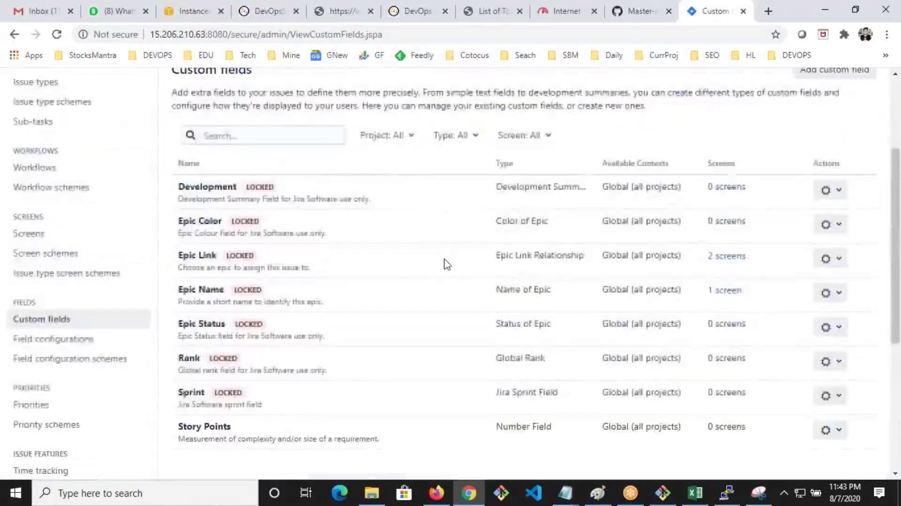
{"action": "scroll", "coordinate": [446, 264], "scroll_direction": "up", "scroll_amount": 3}
{"action": "left_click", "coordinate": [820, 201]}
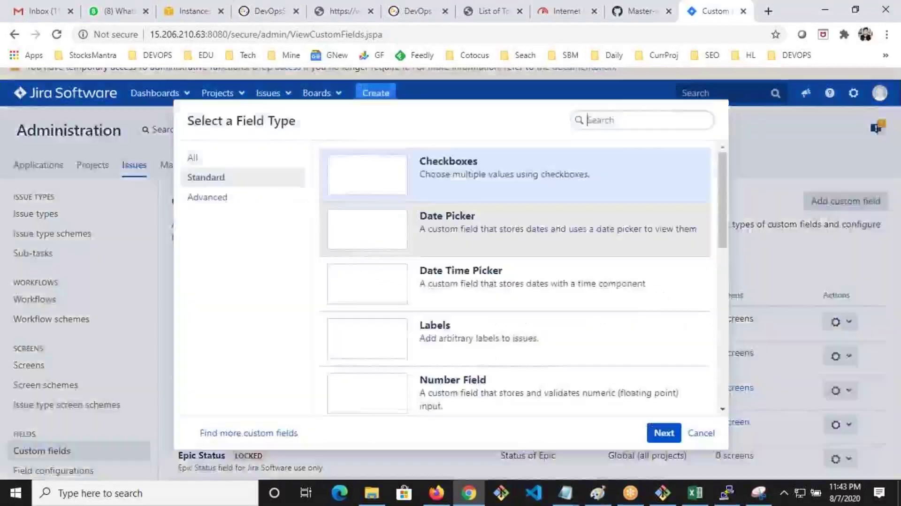
Choose the single-choice Select List field type and name the new field 'Country'
{"action": "scroll", "coordinate": [552, 267], "scroll_direction": "down", "scroll_amount": 3}
{"action": "scroll", "coordinate": [552, 267], "scroll_direction": "down", "scroll_amount": 4}
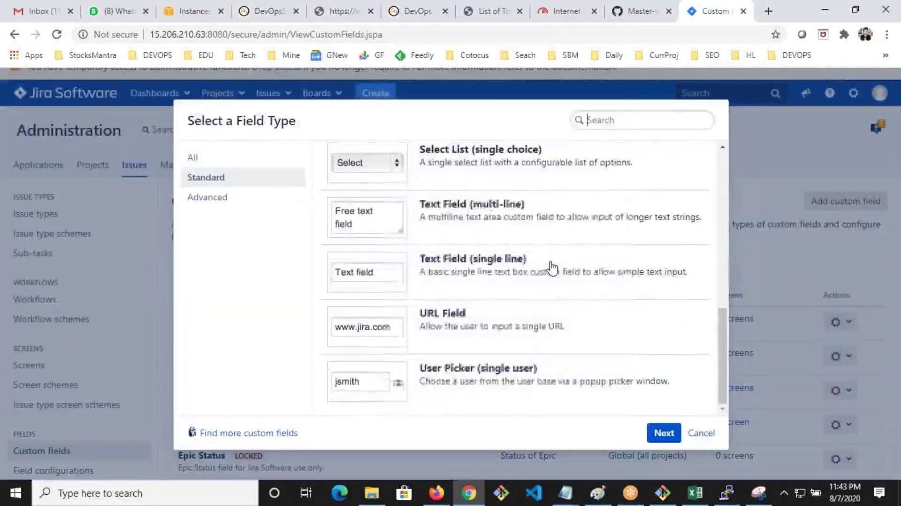
{"action": "scroll", "coordinate": [552, 267], "scroll_direction": "up", "scroll_amount": 9}
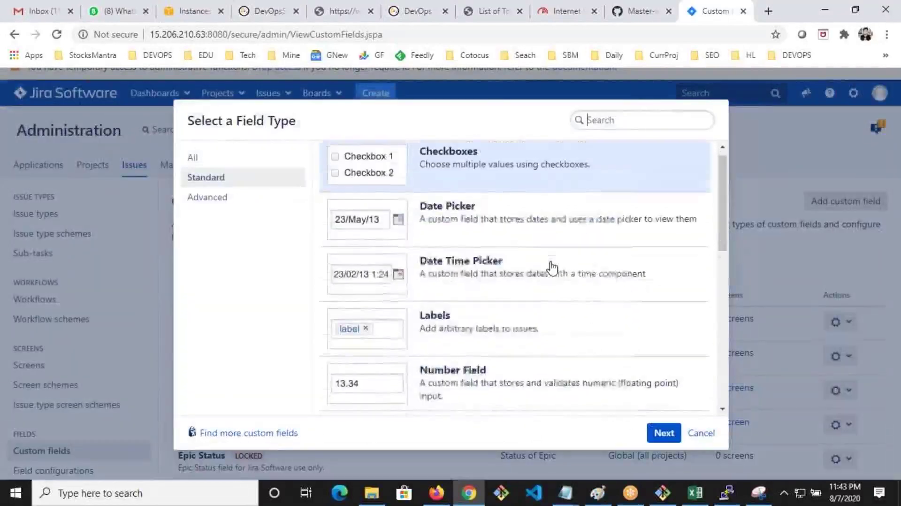
{"action": "scroll", "coordinate": [552, 268], "scroll_direction": "down", "scroll_amount": 8}
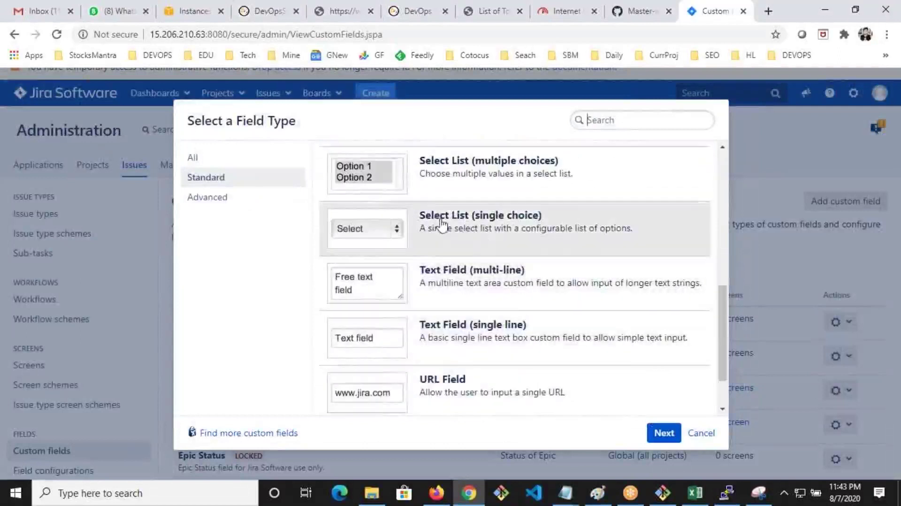
{"action": "left_click", "coordinate": [479, 229]}
{"action": "left_click", "coordinate": [664, 433]}
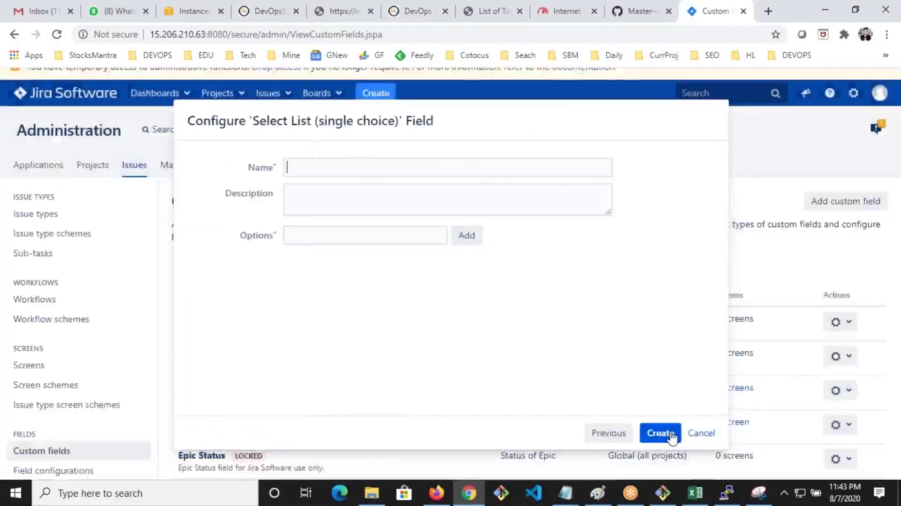
{"action": "type", "text": "C"}
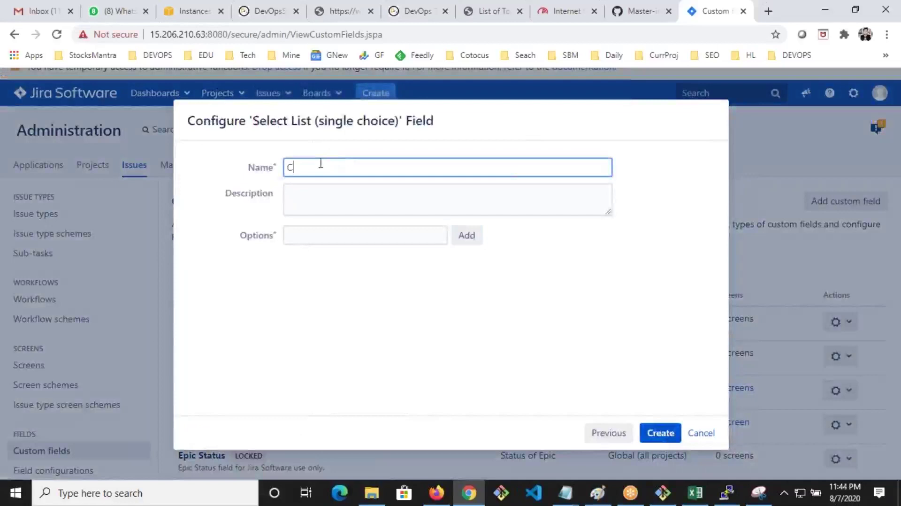
{"action": "type", "text": "ountry"}
{"action": "left_click", "coordinate": [335, 198]}
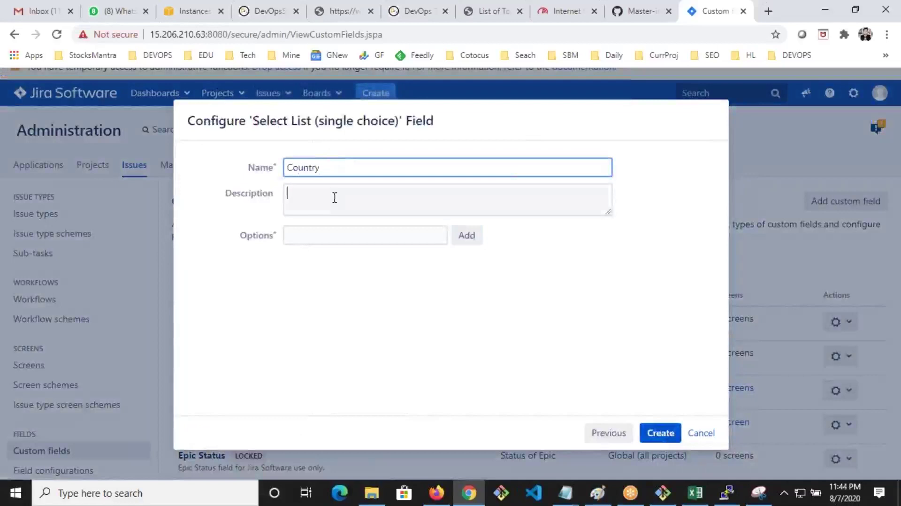
Add the options India, USA and UK to the list and create the field
{"action": "left_click", "coordinate": [376, 234]}
{"action": "type", "text": "In"}
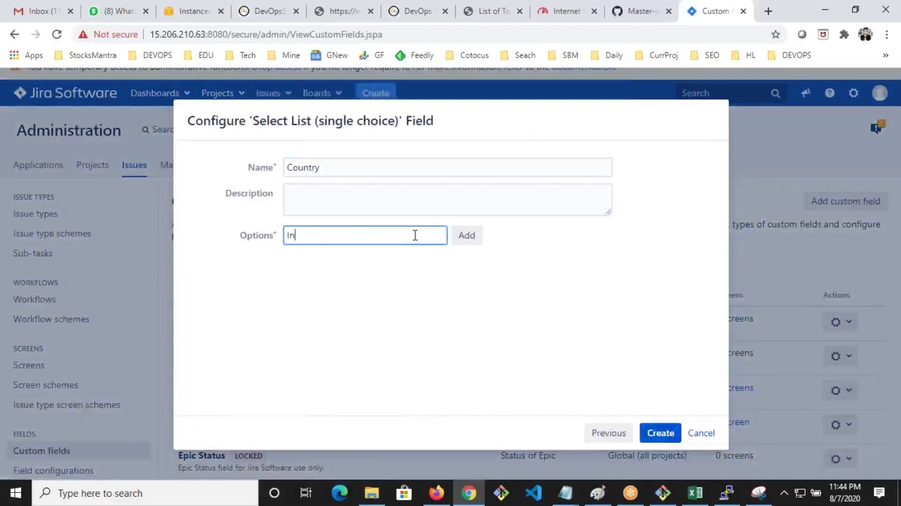
{"action": "type", "text": "diA"}
{"action": "key", "text": "BackSpace"}
{"action": "type", "text": "a"}
{"action": "left_click", "coordinate": [466, 235]}
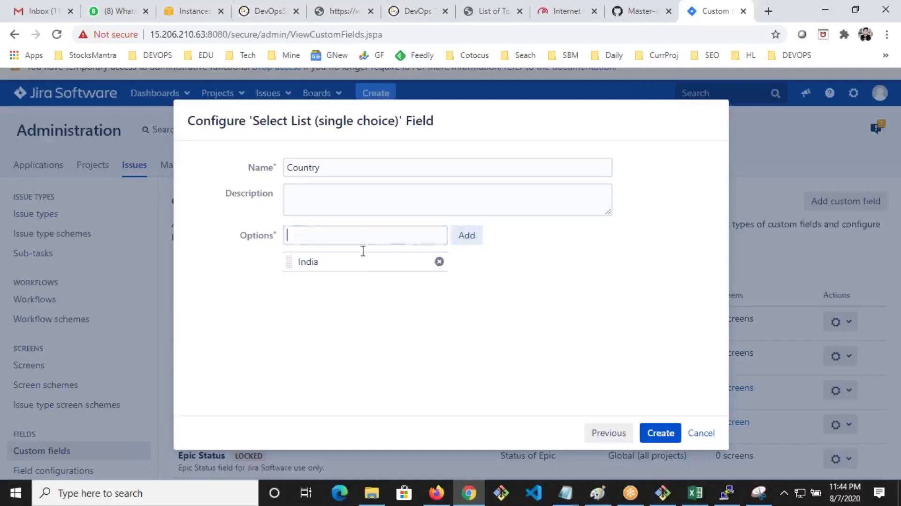
{"action": "type", "text": "USA"}
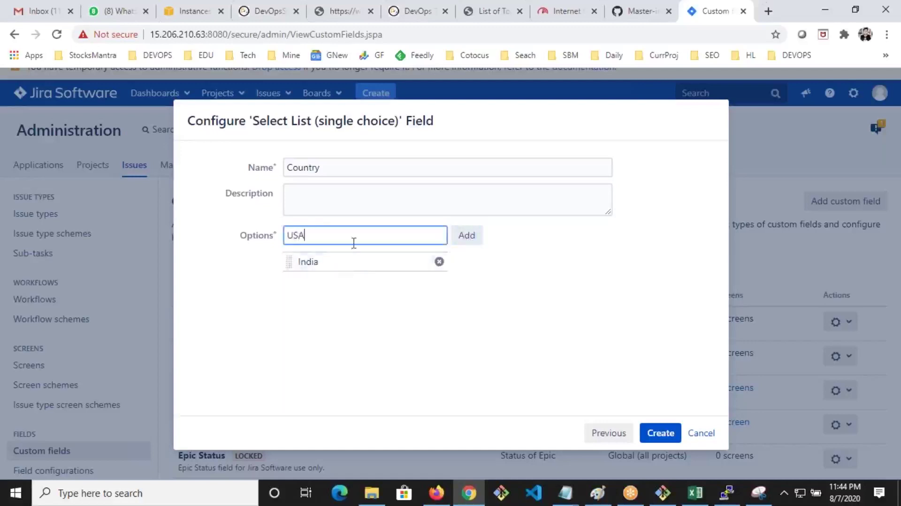
{"action": "left_click", "coordinate": [467, 238]}
{"action": "type", "text": "UK"}
{"action": "left_click", "coordinate": [466, 237]}
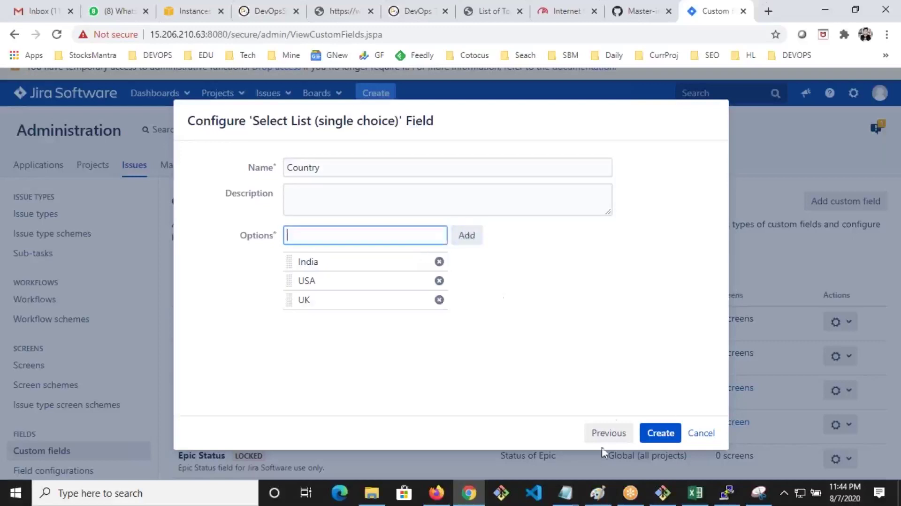
{"action": "left_click", "coordinate": [670, 429]}
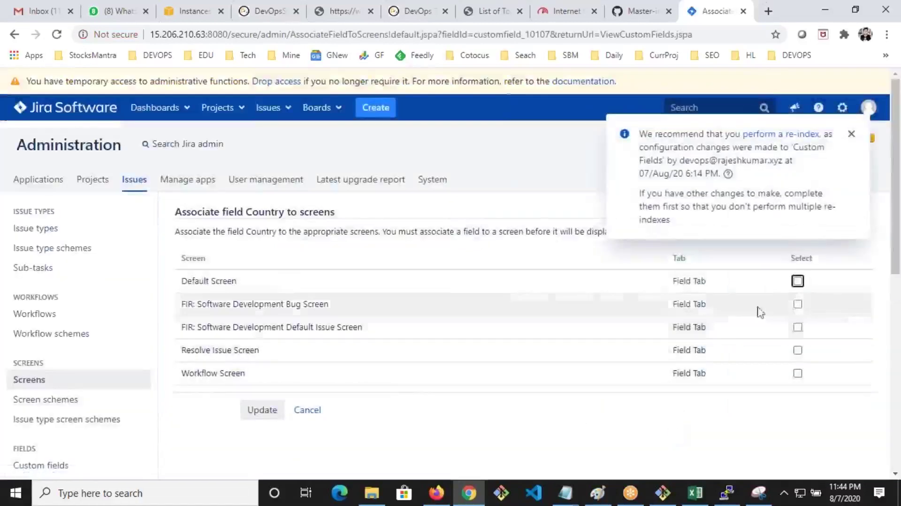
Assign Country to the Default, FIR Bug, FIR Default Issue, Resolve Issue and Workflow screens
{"action": "left_click", "coordinate": [798, 281]}
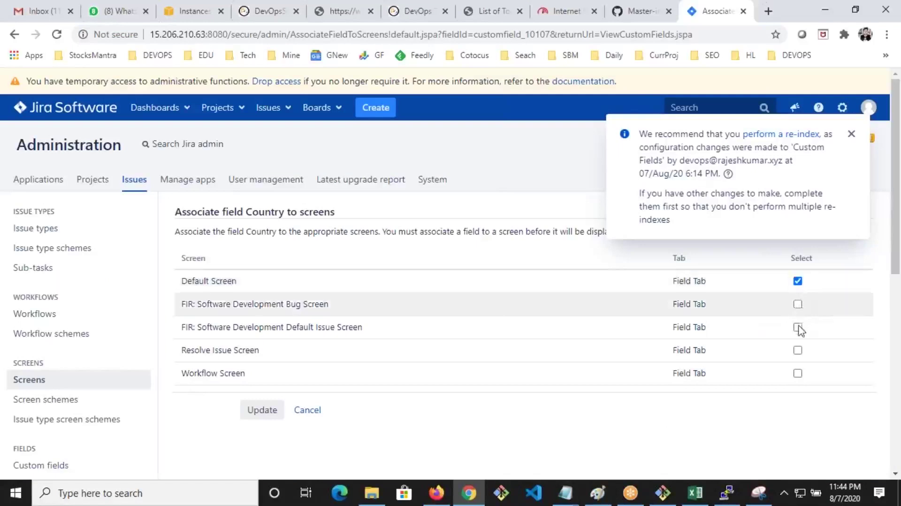
{"action": "left_click", "coordinate": [798, 303]}
{"action": "left_click", "coordinate": [798, 327]}
{"action": "left_click", "coordinate": [798, 350]}
{"action": "left_click", "coordinate": [798, 374]}
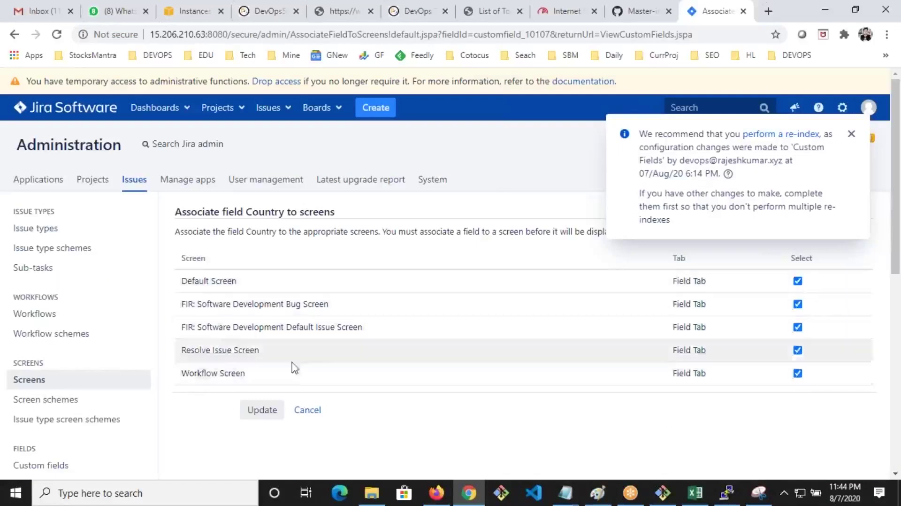
{"action": "left_click", "coordinate": [273, 409]}
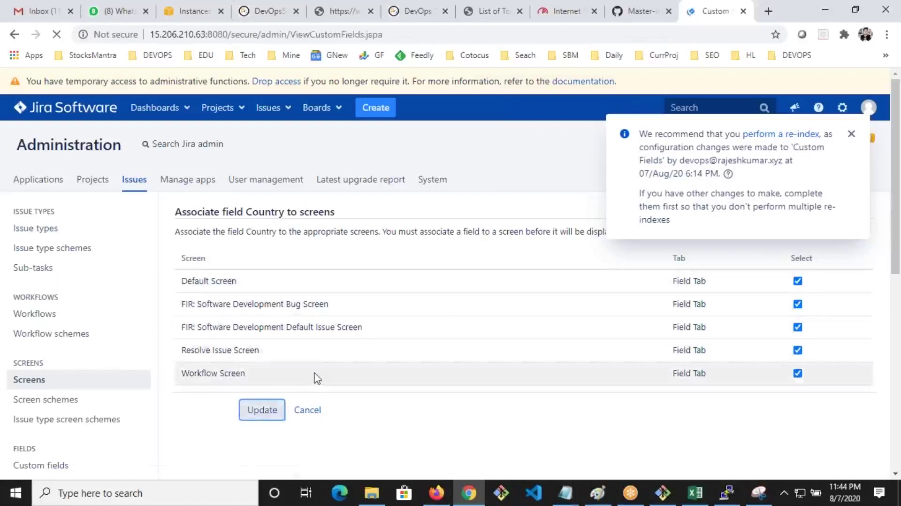
{"action": "left_click", "coordinate": [444, 495]}
Discard the stale Create Issue form, zoom in, and check Country's India/USA/UK dropdown choices
{"action": "left_click", "coordinate": [640, 445]}
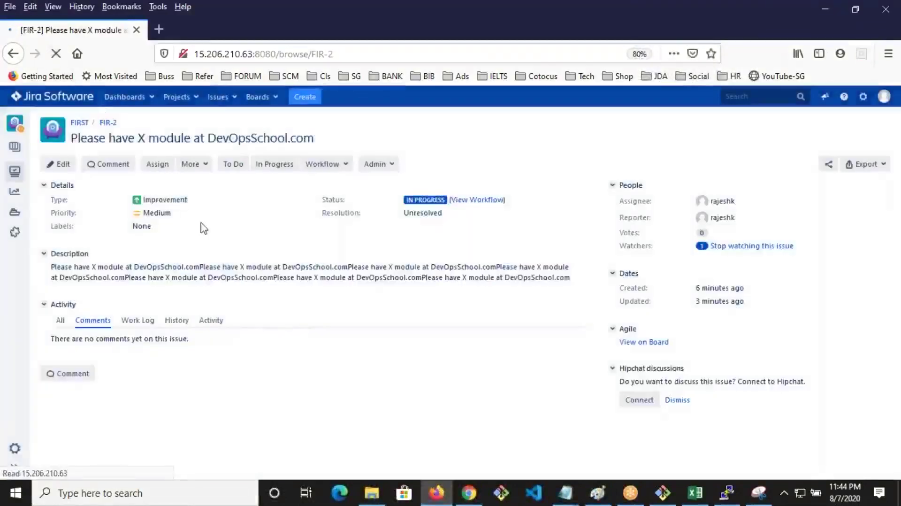
{"action": "key", "text": "ctrl+plus"}
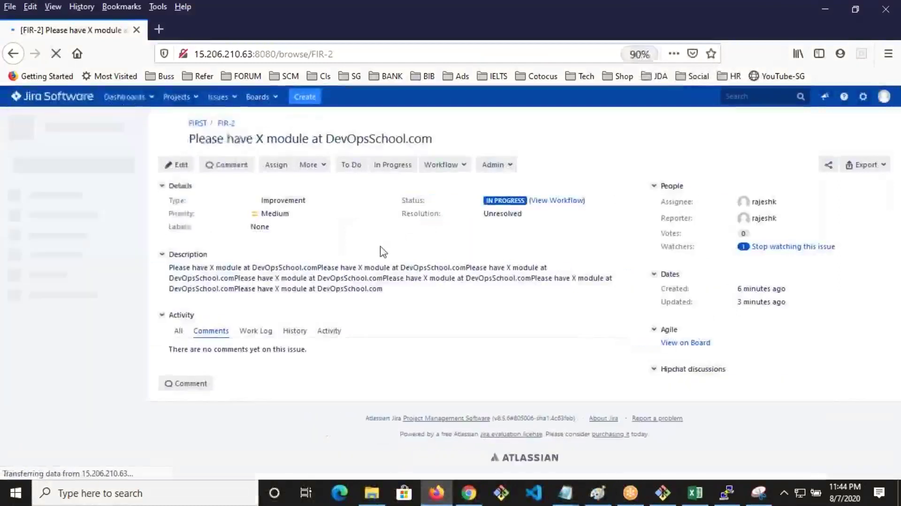
{"action": "key", "text": "ctrl+plus"}
{"action": "key", "text": "ctrl+plus"}
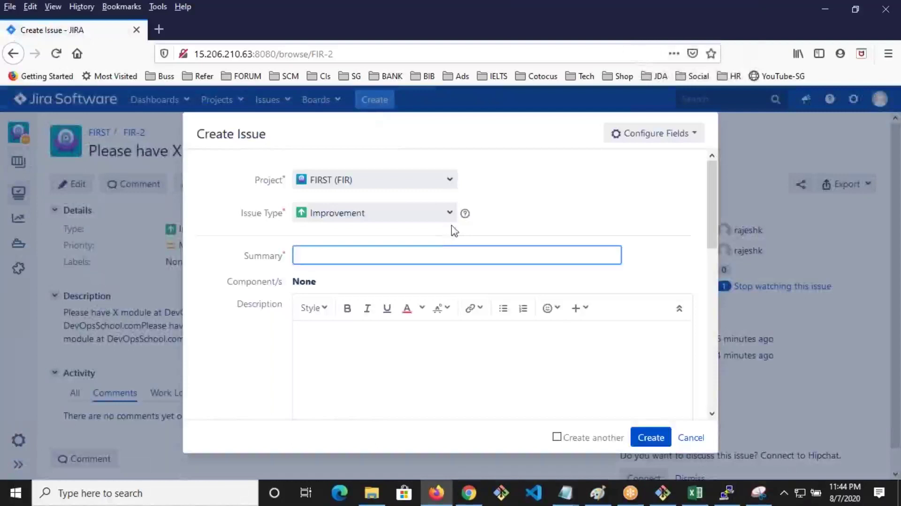
{"action": "scroll", "coordinate": [446, 302], "scroll_direction": "down", "scroll_amount": 10}
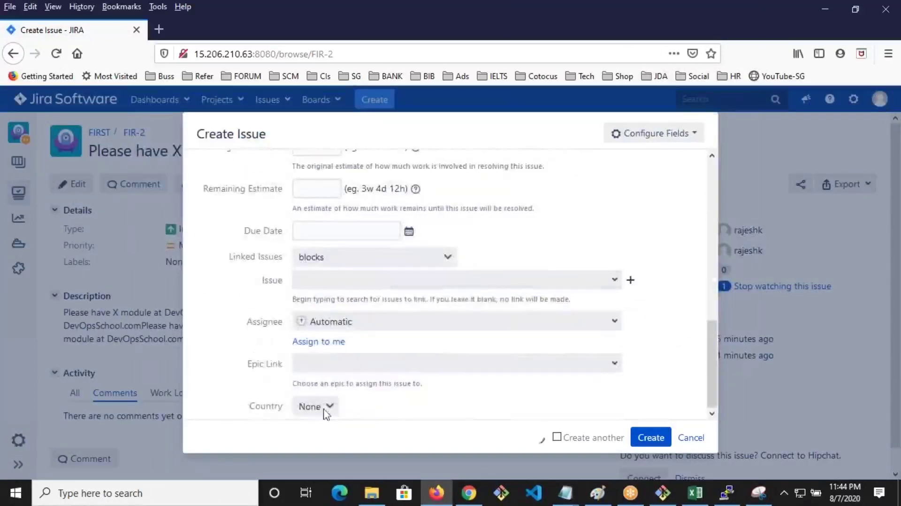
{"action": "left_click_drag", "start_coordinate": [248, 405], "coordinate": [280, 407]}
{"action": "left_click", "coordinate": [312, 410]}
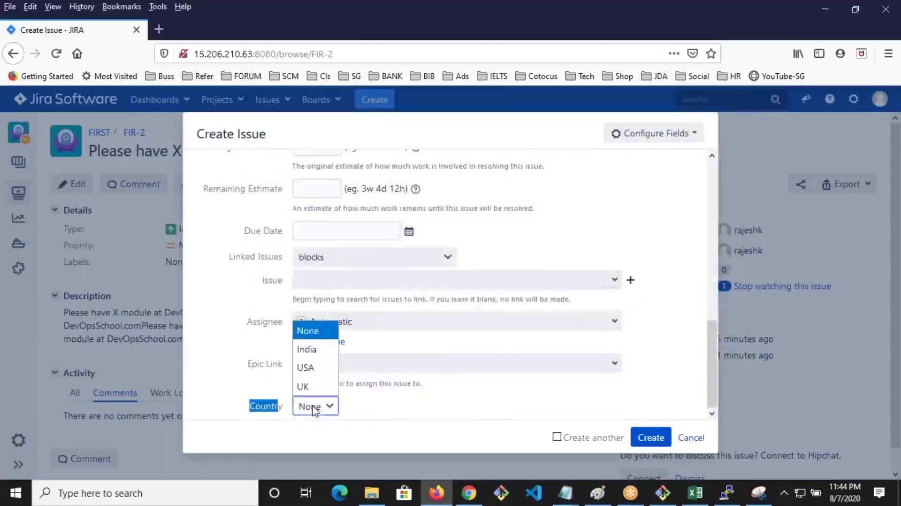
{"action": "left_click", "coordinate": [265, 408]}
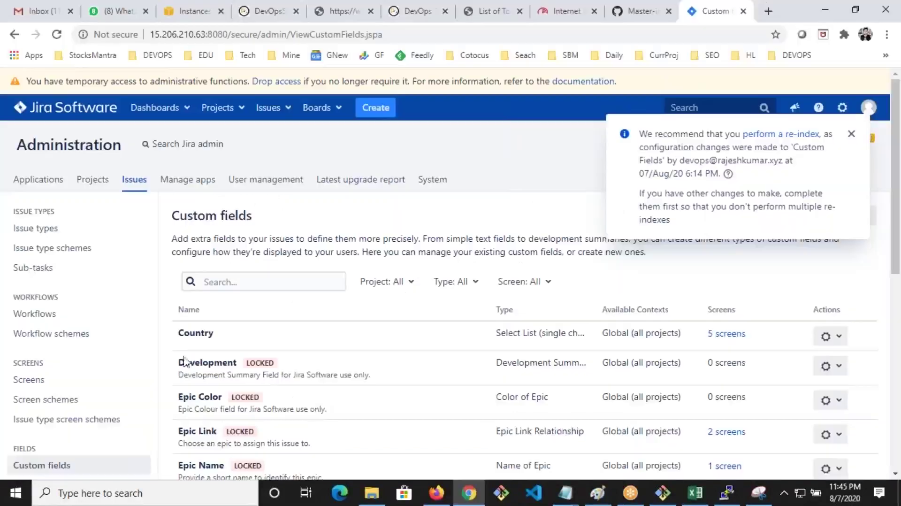
{"action": "scroll", "coordinate": [83, 371], "scroll_direction": "down", "scroll_amount": 3}
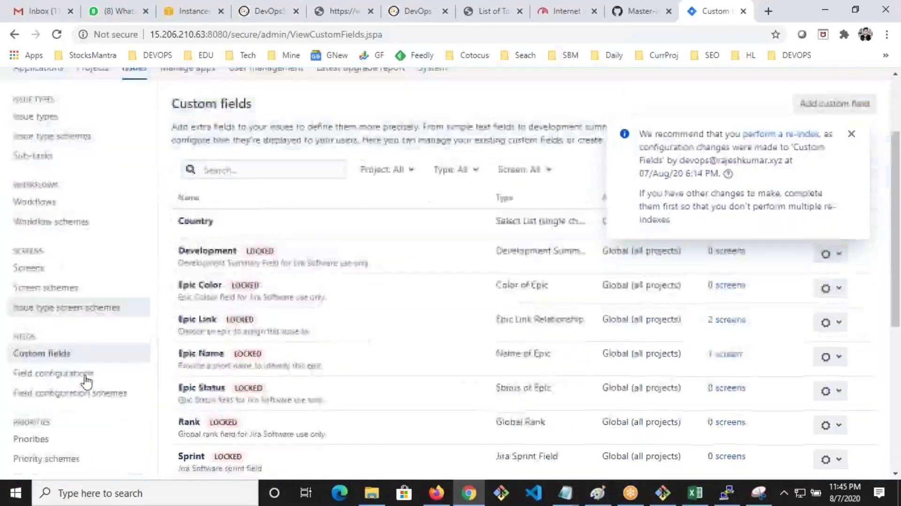
Open the Default Field Configuration and mark the Country field as Required
{"action": "left_click", "coordinate": [44, 356]}
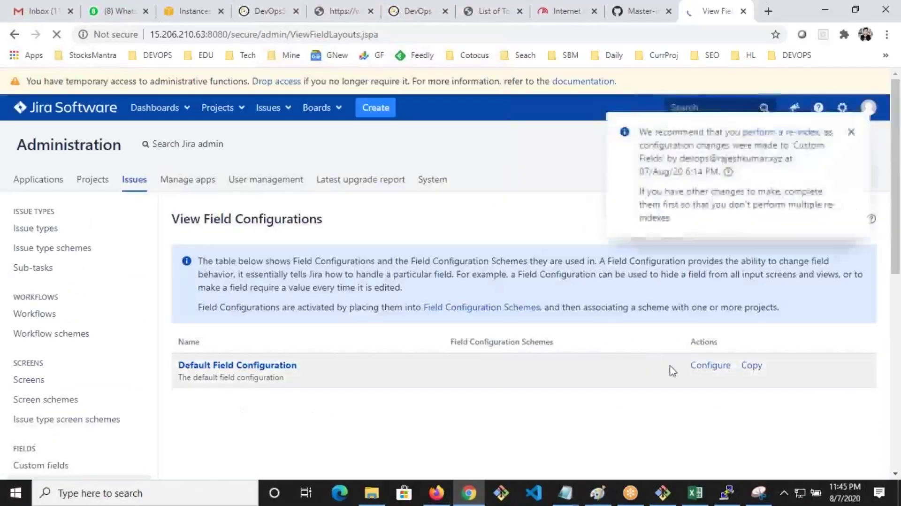
{"action": "scroll", "coordinate": [292, 312], "scroll_direction": "down", "scroll_amount": 2}
{"action": "left_click", "coordinate": [256, 301]}
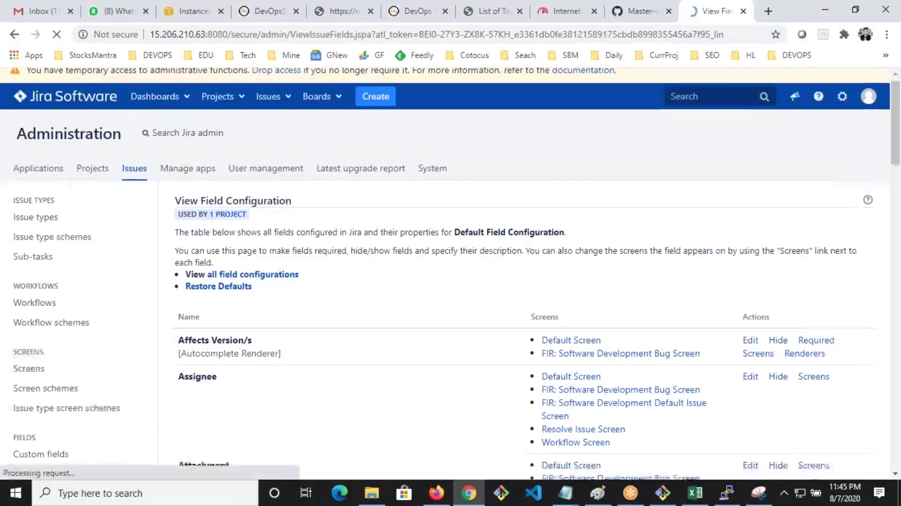
{"action": "scroll", "coordinate": [399, 357], "scroll_direction": "down", "scroll_amount": 3}
{"action": "scroll", "coordinate": [402, 356], "scroll_direction": "down", "scroll_amount": 6}
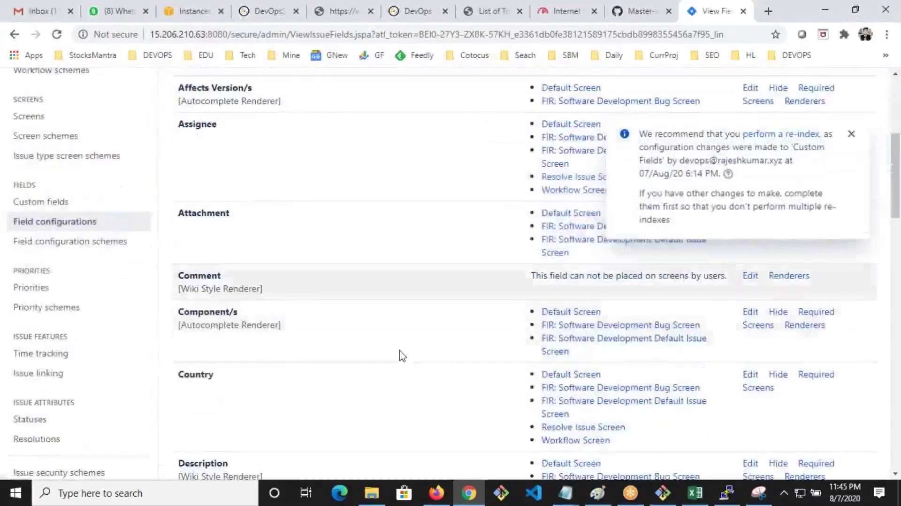
{"action": "scroll", "coordinate": [268, 394], "scroll_direction": "down", "scroll_amount": 3}
{"action": "scroll", "coordinate": [235, 383], "scroll_direction": "down", "scroll_amount": 10}
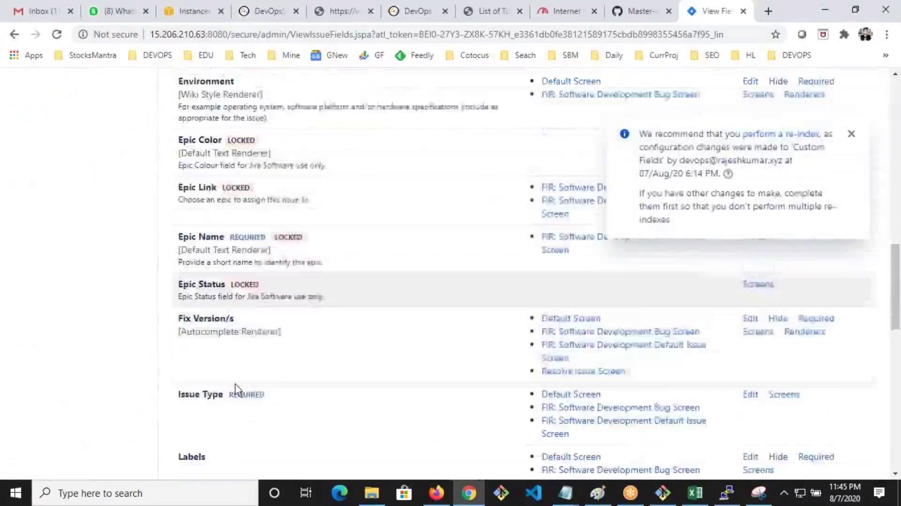
{"action": "scroll", "coordinate": [236, 389], "scroll_direction": "up", "scroll_amount": 7}
{"action": "scroll", "coordinate": [236, 389], "scroll_direction": "up", "scroll_amount": 7}
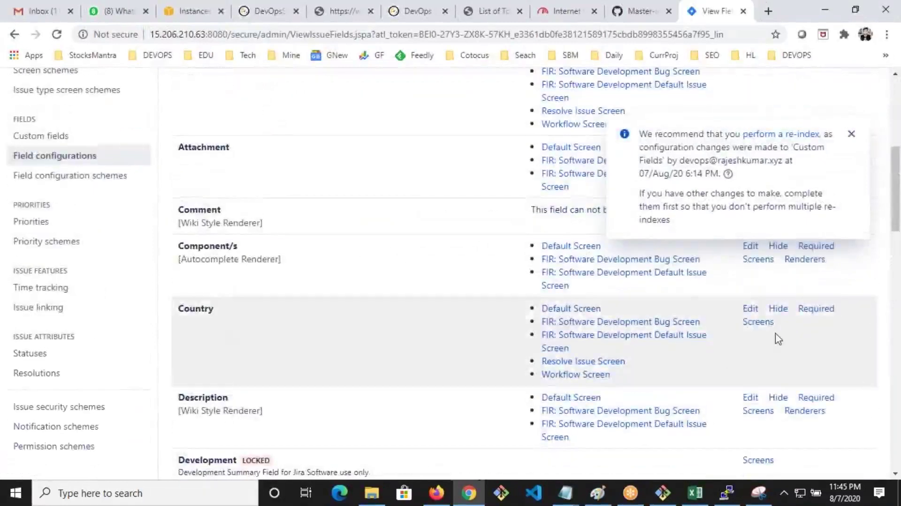
{"action": "left_click", "coordinate": [816, 309]}
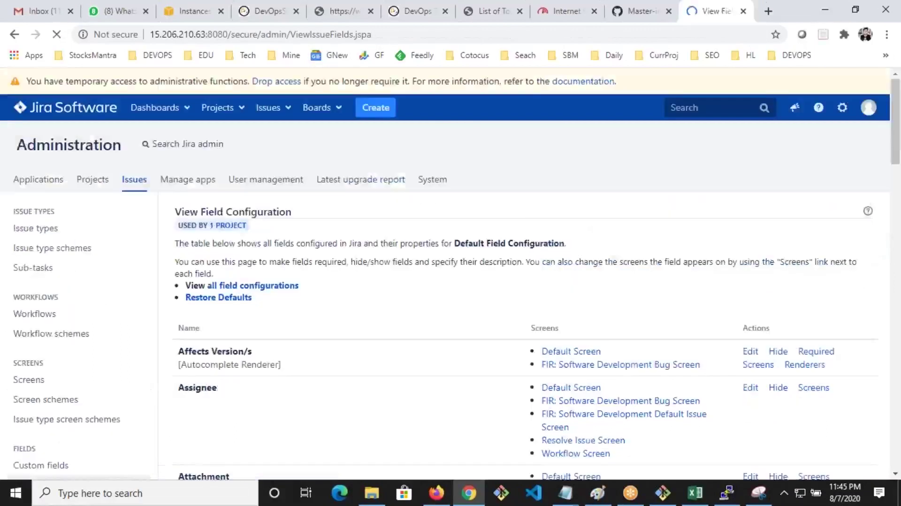
Open Country's description editor, cancel without changes, and go to Field configuration schemes
{"action": "scroll", "coordinate": [812, 328], "scroll_direction": "down", "scroll_amount": 4}
{"action": "scroll", "coordinate": [625, 360], "scroll_direction": "down", "scroll_amount": 1}
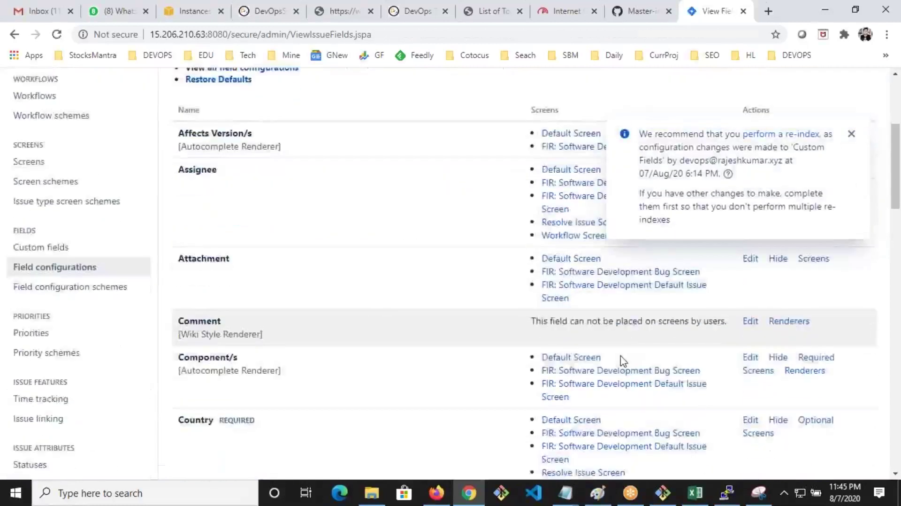
{"action": "scroll", "coordinate": [623, 361], "scroll_direction": "down", "scroll_amount": 2}
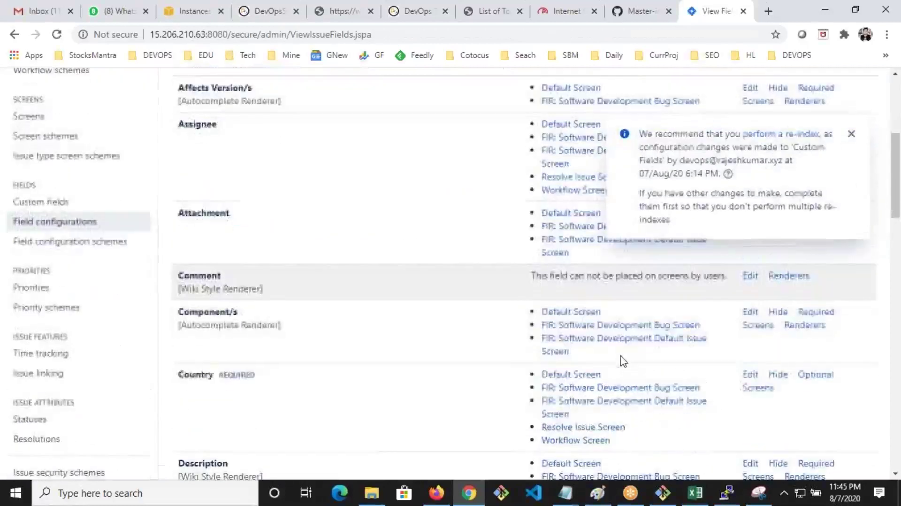
{"action": "left_click", "coordinate": [751, 375]}
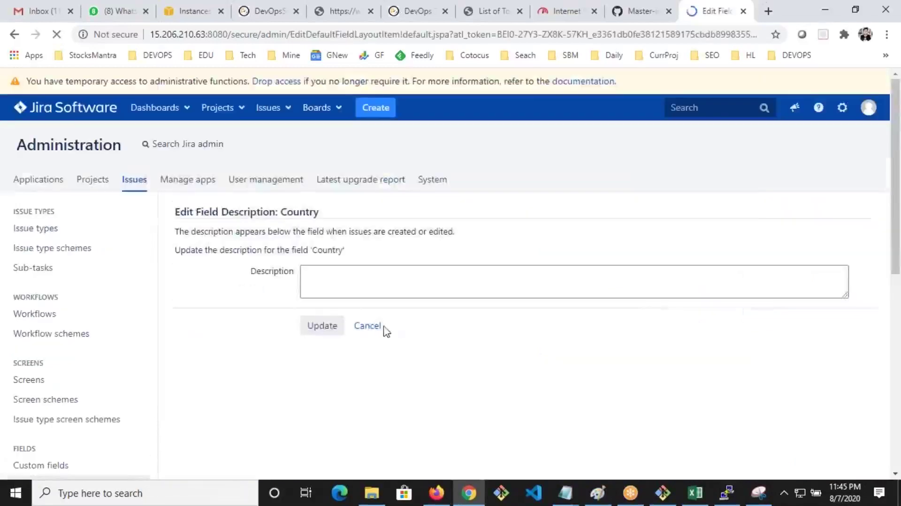
{"action": "scroll", "coordinate": [382, 328], "scroll_direction": "down", "scroll_amount": 1}
{"action": "left_click", "coordinate": [366, 263]}
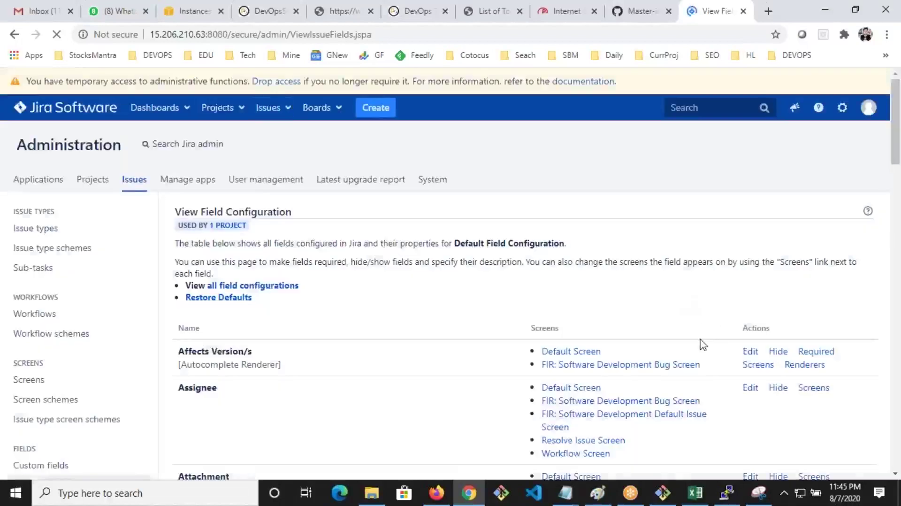
{"action": "scroll", "coordinate": [703, 345], "scroll_direction": "down", "scroll_amount": 5}
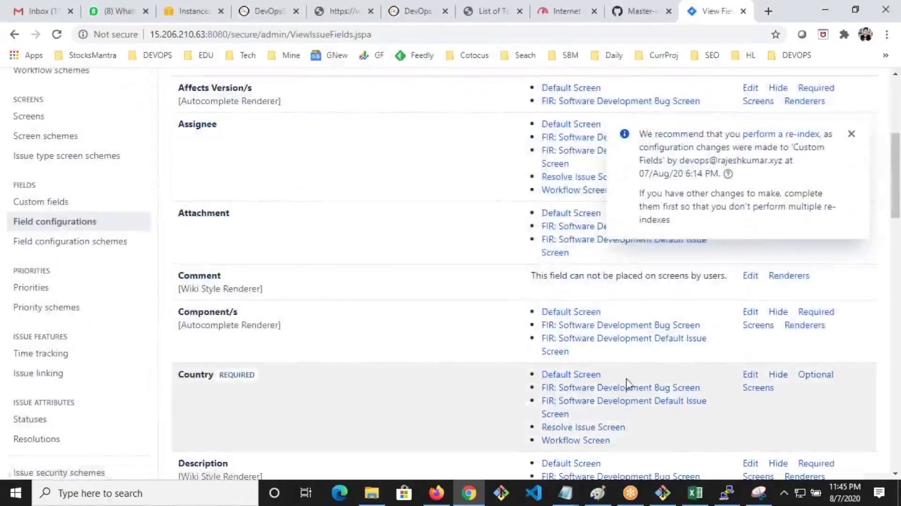
{"action": "scroll", "coordinate": [628, 384], "scroll_direction": "down", "scroll_amount": 1}
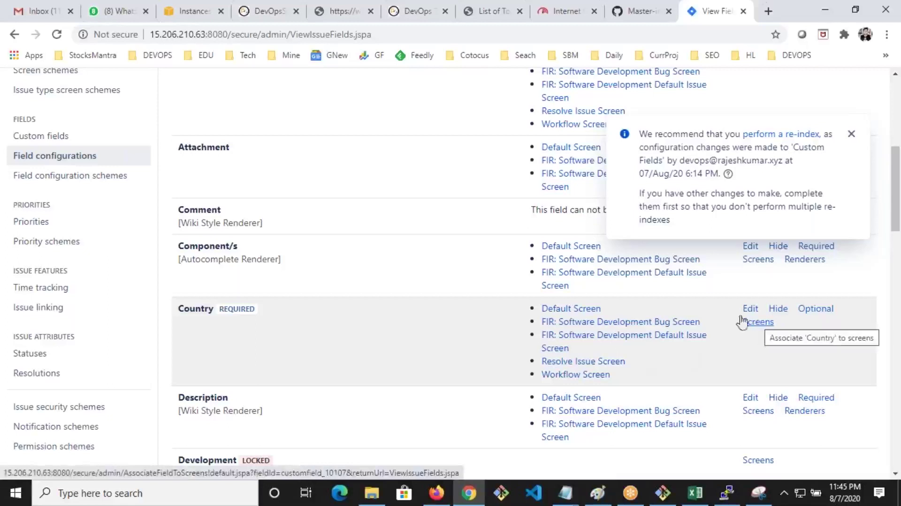
{"action": "left_click", "coordinate": [81, 176]}
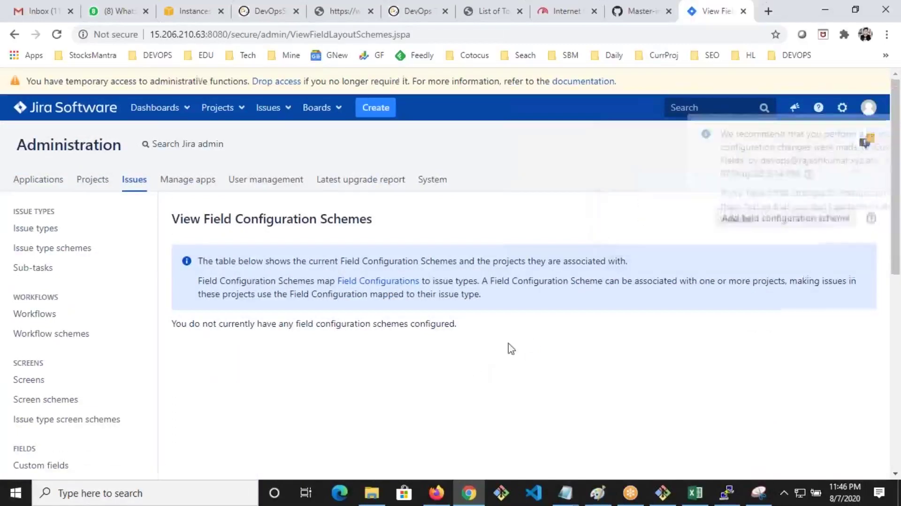
Return to Custom fields, then open Field configurations and configure the Default Field Configuration
{"action": "scroll", "coordinate": [510, 349], "scroll_direction": "down", "scroll_amount": 3}
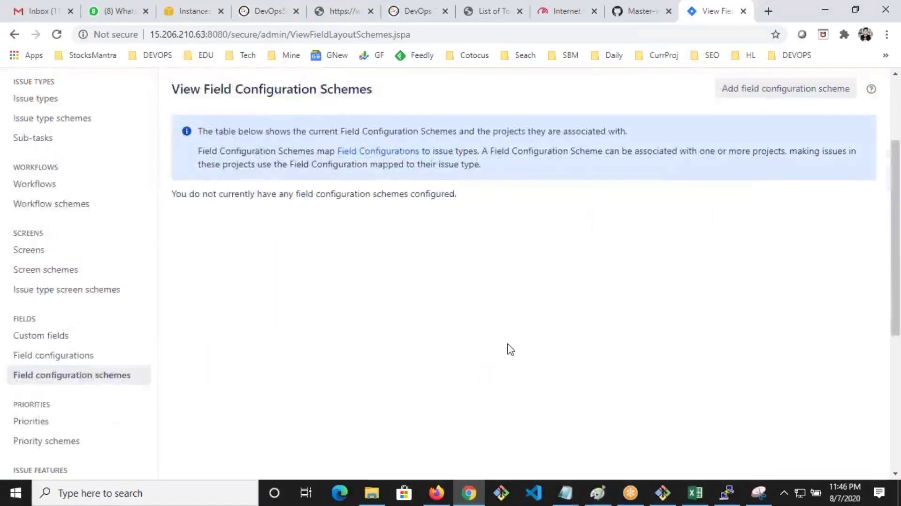
{"action": "scroll", "coordinate": [509, 348], "scroll_direction": "up", "scroll_amount": 3}
{"action": "scroll", "coordinate": [130, 389], "scroll_direction": "down", "scroll_amount": 3}
{"action": "left_click", "coordinate": [44, 335]}
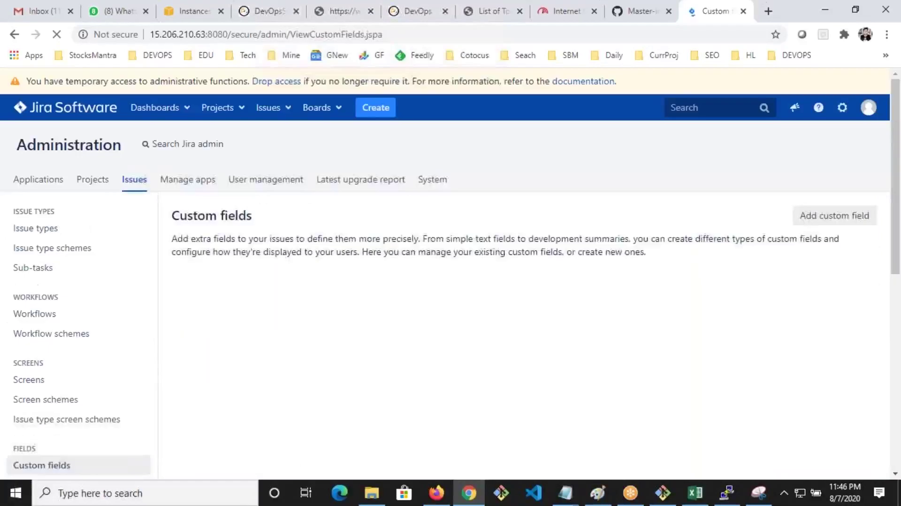
{"action": "scroll", "coordinate": [108, 391], "scroll_direction": "down", "scroll_amount": 3}
{"action": "scroll", "coordinate": [108, 391], "scroll_direction": "down", "scroll_amount": 5}
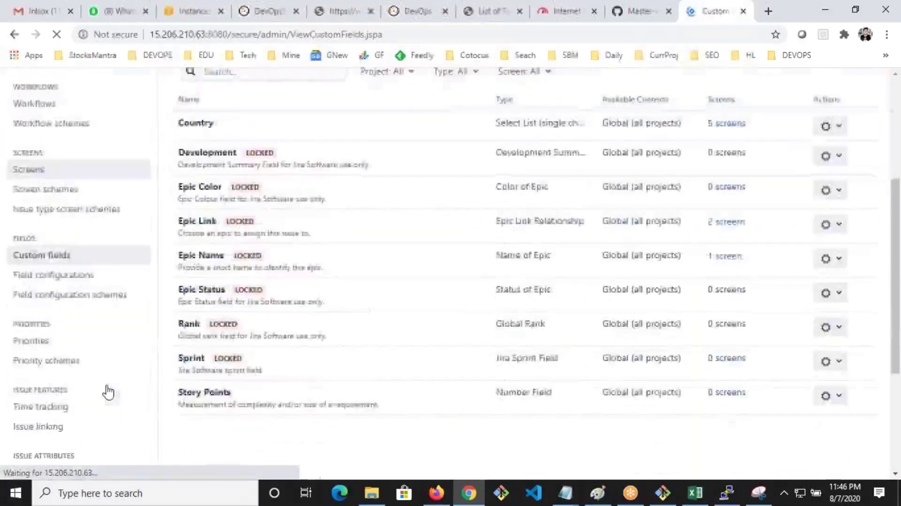
{"action": "left_click", "coordinate": [70, 224]}
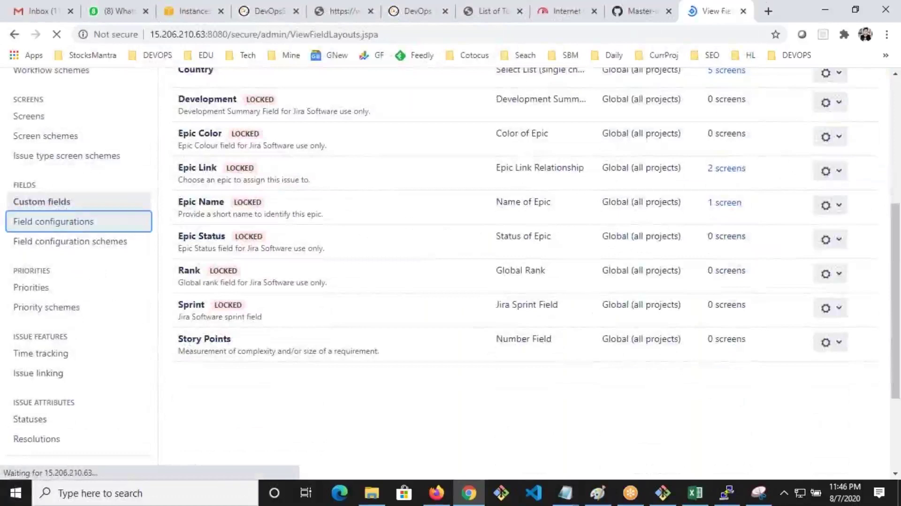
{"action": "scroll", "coordinate": [484, 327], "scroll_direction": "down", "scroll_amount": 5}
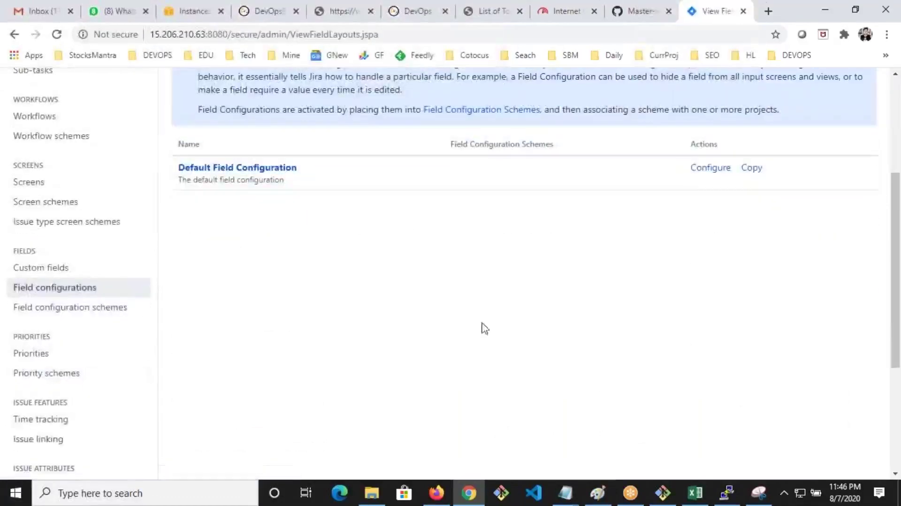
{"action": "left_click", "coordinate": [711, 174]}
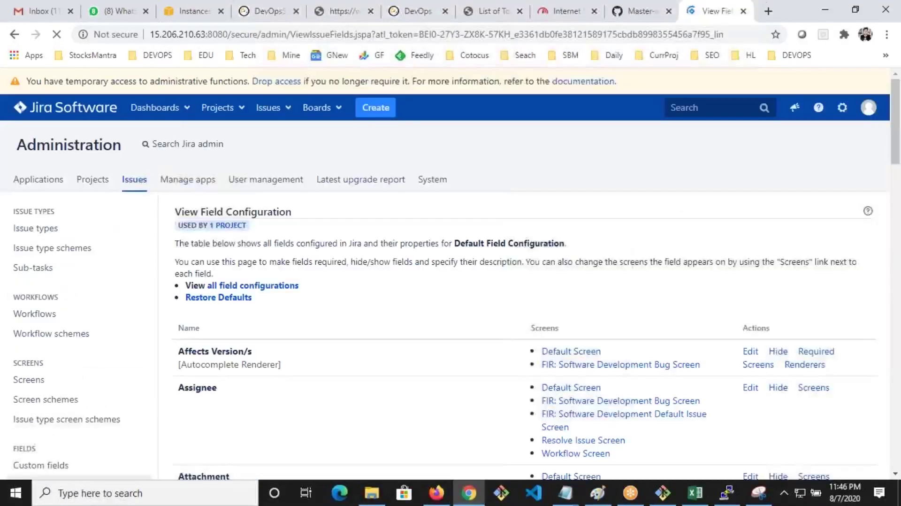
Go back to the field configurations list, reopen Default Field Configuration, and scroll to Country
{"action": "scroll", "coordinate": [620, 262], "scroll_direction": "down", "scroll_amount": 4}
{"action": "scroll", "coordinate": [384, 268], "scroll_direction": "down", "scroll_amount": 3}
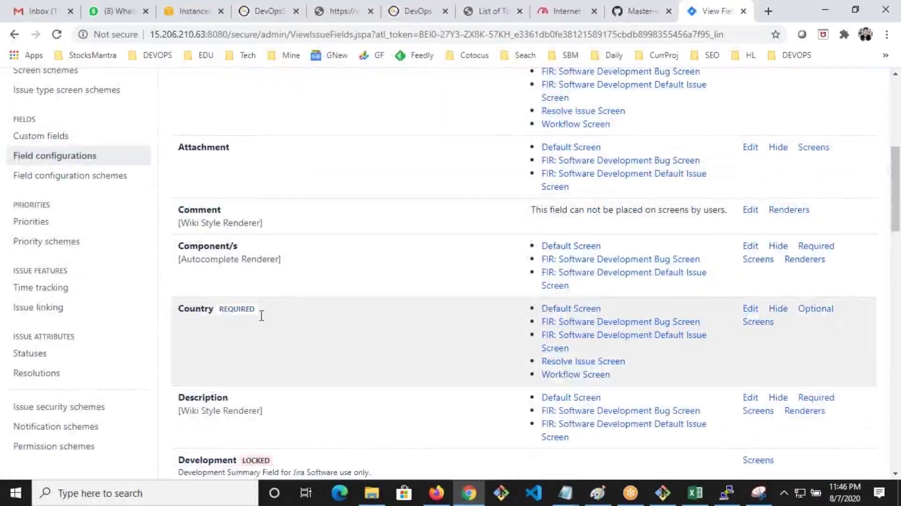
{"action": "scroll", "coordinate": [690, 327], "scroll_direction": "up", "scroll_amount": 6}
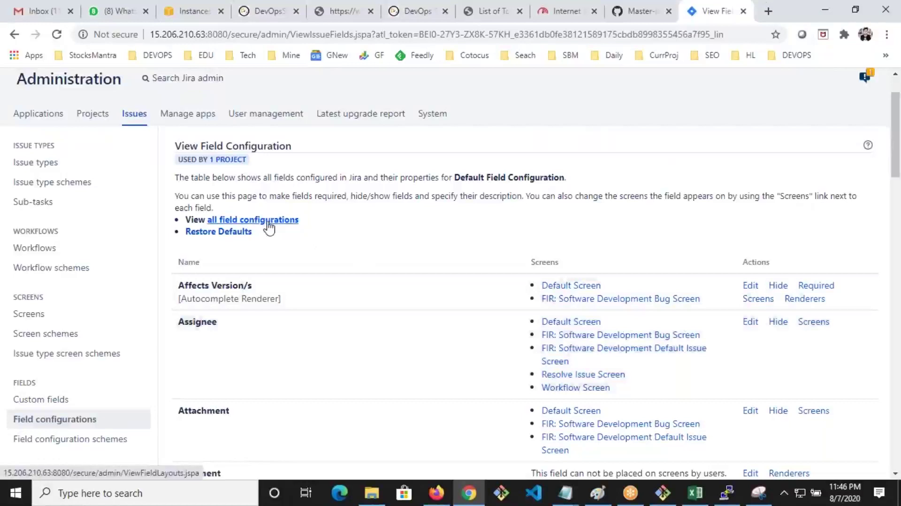
{"action": "left_click", "coordinate": [269, 226]}
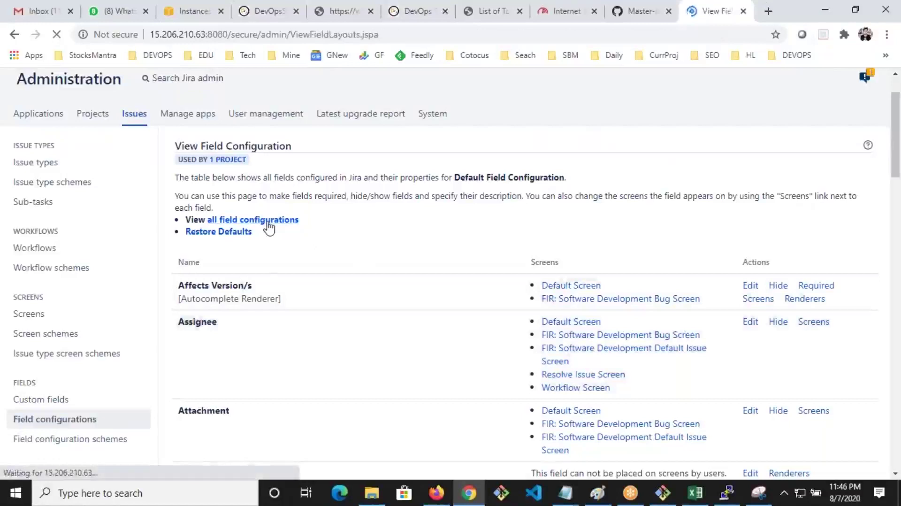
{"action": "scroll", "coordinate": [369, 289], "scroll_direction": "down", "scroll_amount": 3}
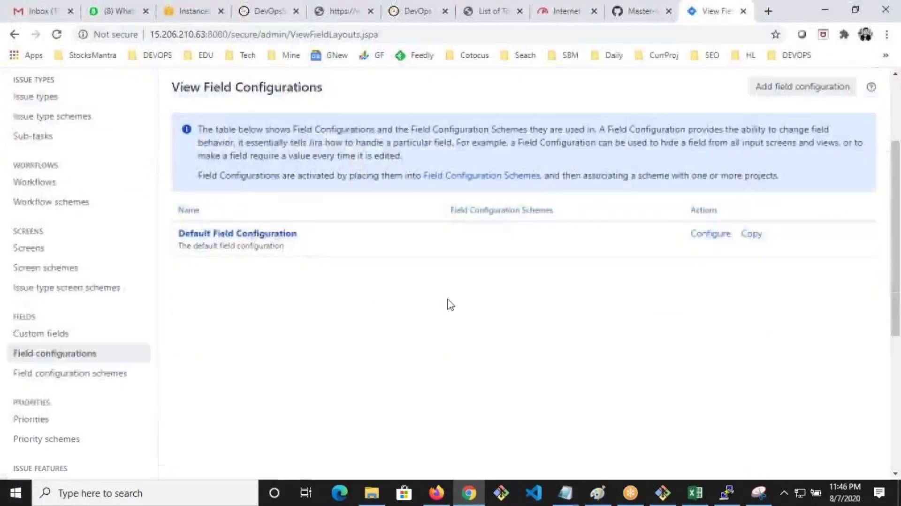
{"action": "left_click", "coordinate": [225, 238]}
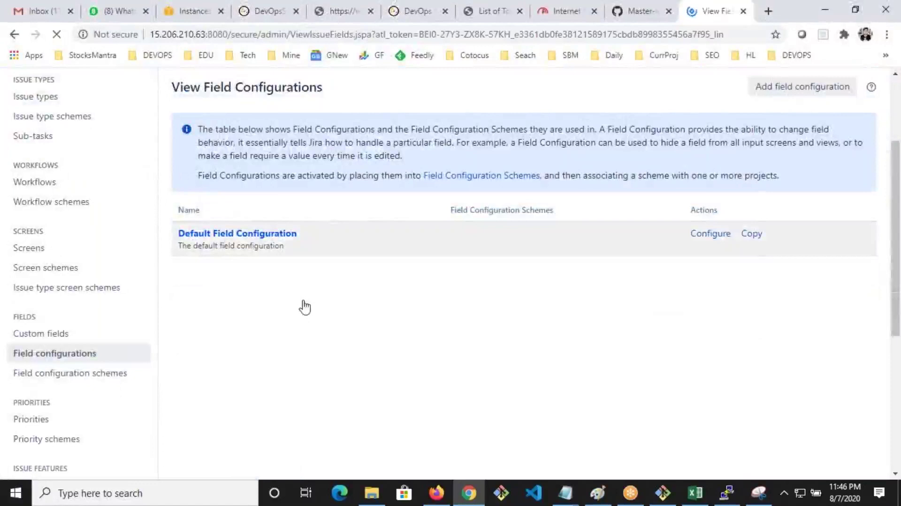
{"action": "scroll", "coordinate": [308, 313], "scroll_direction": "down", "scroll_amount": 3}
{"action": "scroll", "coordinate": [694, 349], "scroll_direction": "down", "scroll_amount": 3}
{"action": "scroll", "coordinate": [704, 363], "scroll_direction": "down", "scroll_amount": 2}
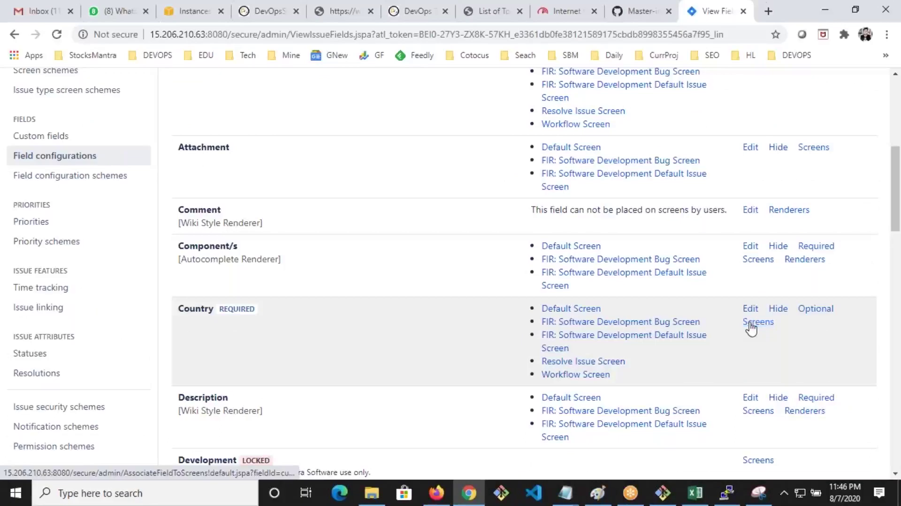
{"action": "left_click", "coordinate": [758, 321]}
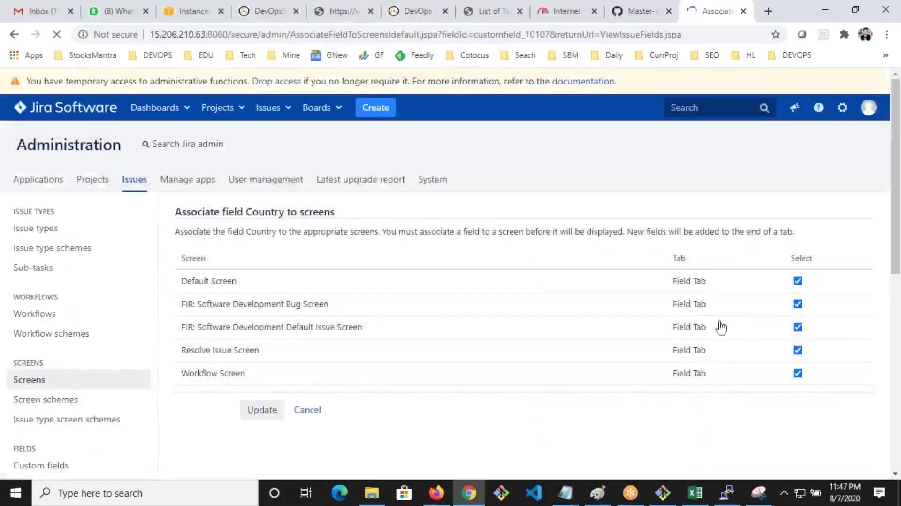
{"action": "scroll", "coordinate": [516, 338], "scroll_direction": "down", "scroll_amount": 2}
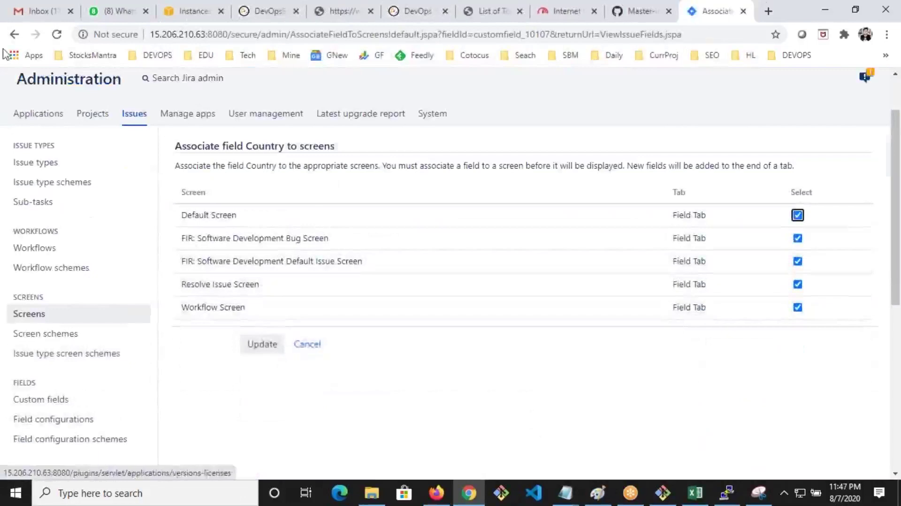
{"action": "left_click", "coordinate": [13, 35]}
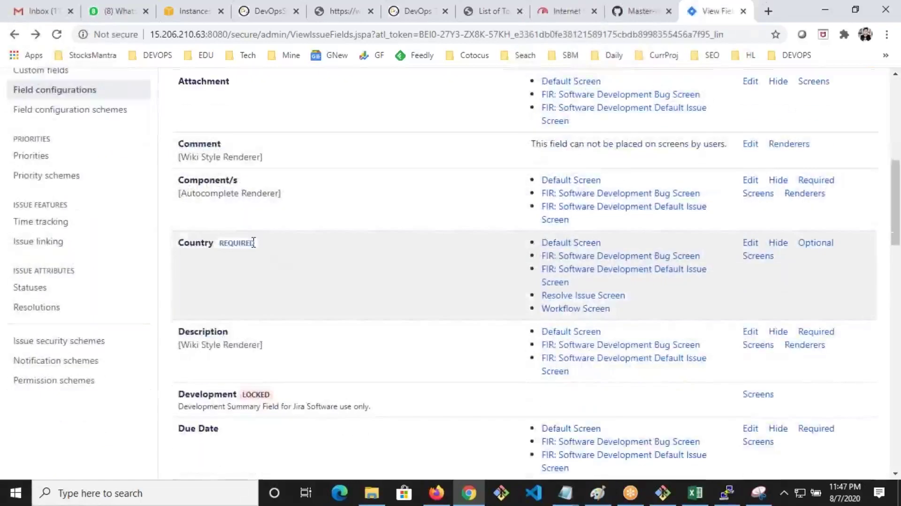
{"action": "scroll", "coordinate": [206, 248], "scroll_direction": "up", "scroll_amount": 5}
{"action": "scroll", "coordinate": [275, 334], "scroll_direction": "down", "scroll_amount": 5}
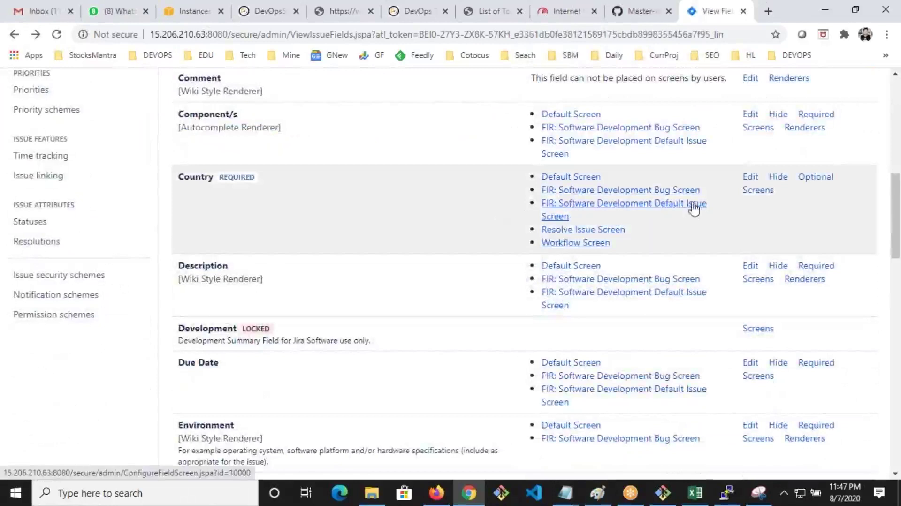
On the FIR: Software Development Default Issue Screen, drag Country up to sit right below Issue Type
{"action": "left_click", "coordinate": [605, 206]}
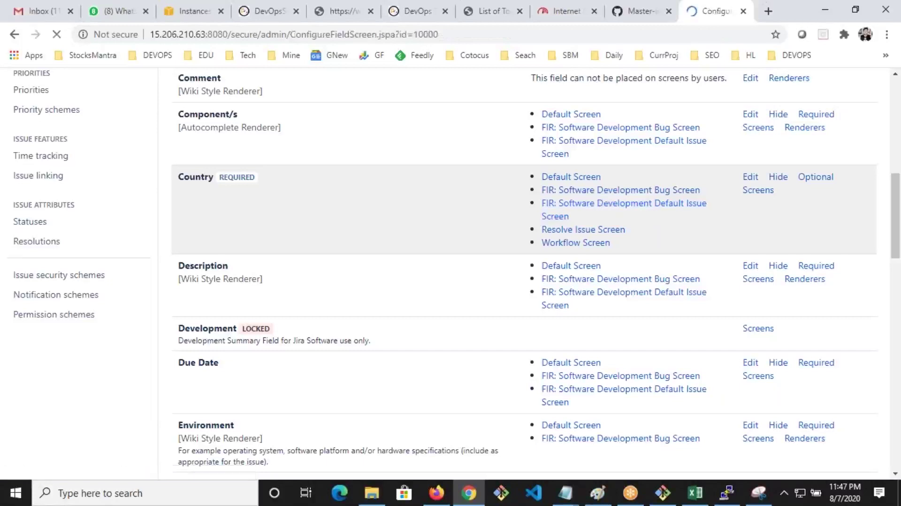
{"action": "scroll", "coordinate": [524, 323], "scroll_direction": "down", "scroll_amount": 1}
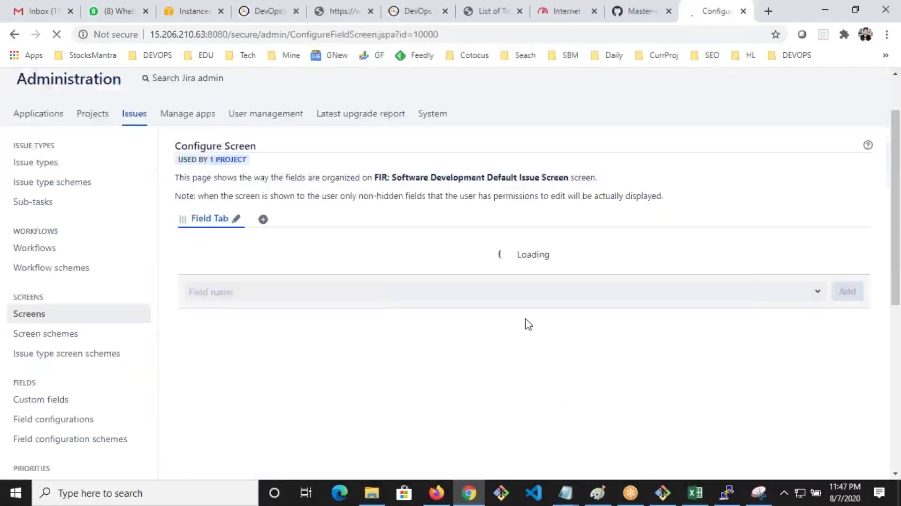
{"action": "scroll", "coordinate": [526, 323], "scroll_direction": "down", "scroll_amount": 6}
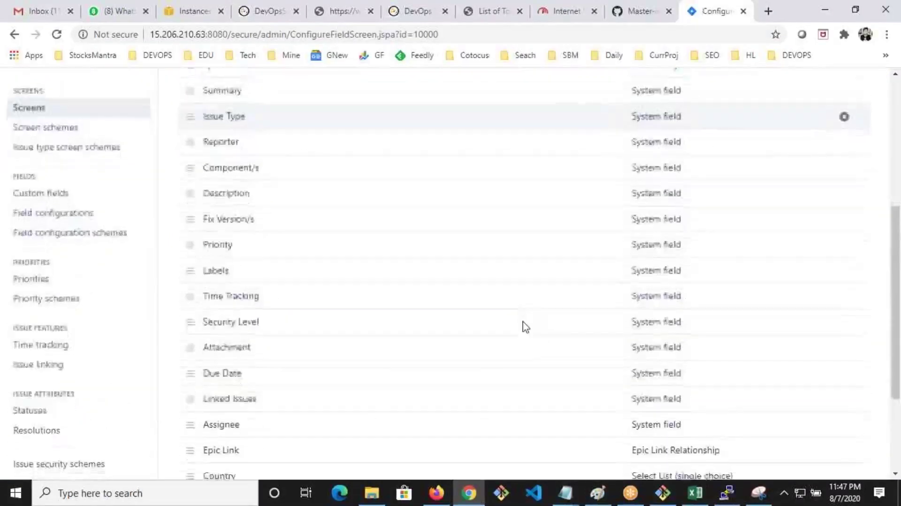
{"action": "left_click_drag", "start_coordinate": [188, 353], "coordinate": [196, 186]}
{"action": "scroll", "coordinate": [210, 276], "scroll_direction": "up", "scroll_amount": 1}
{"action": "scroll", "coordinate": [209, 276], "scroll_direction": "up", "scroll_amount": 1}
{"action": "left_click_drag", "start_coordinate": [205, 328], "coordinate": [196, 178]}
{"action": "scroll", "coordinate": [197, 242], "scroll_direction": "up", "scroll_amount": 3}
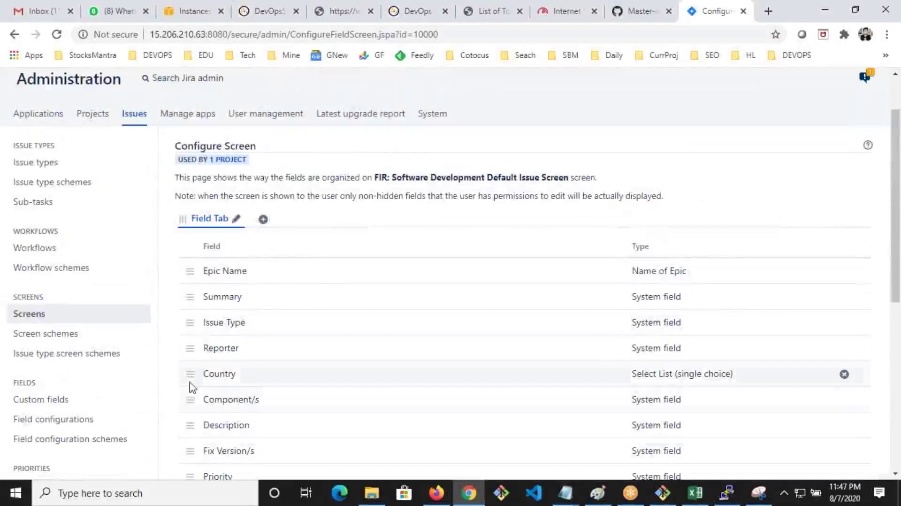
{"action": "left_click_drag", "start_coordinate": [189, 379], "coordinate": [185, 349]}
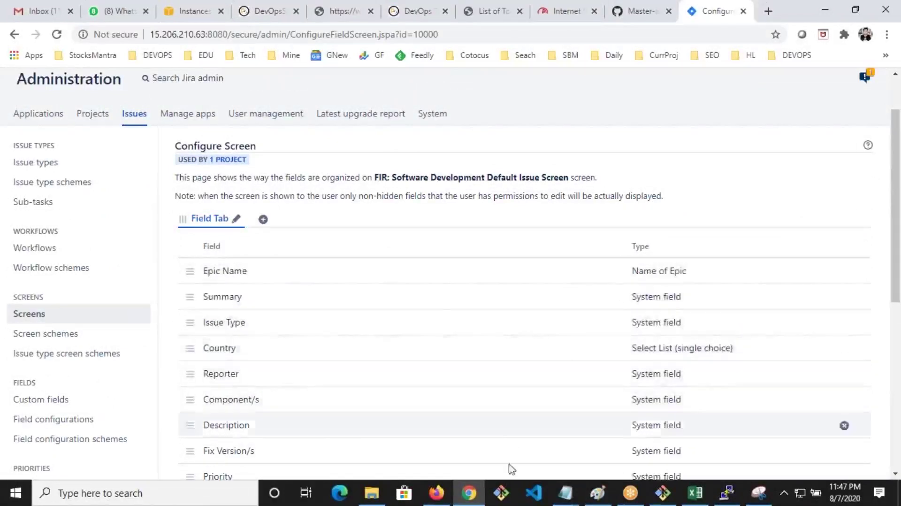
{"action": "left_click", "coordinate": [436, 493]}
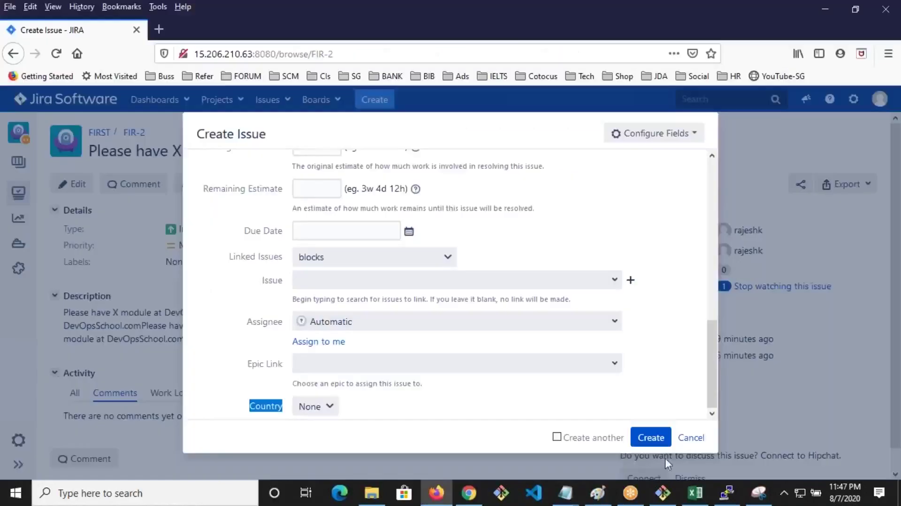
Check the fresh Create Issue form's required Country field below Summary, then cancel and return to Issues admin
{"action": "left_click", "coordinate": [690, 438]}
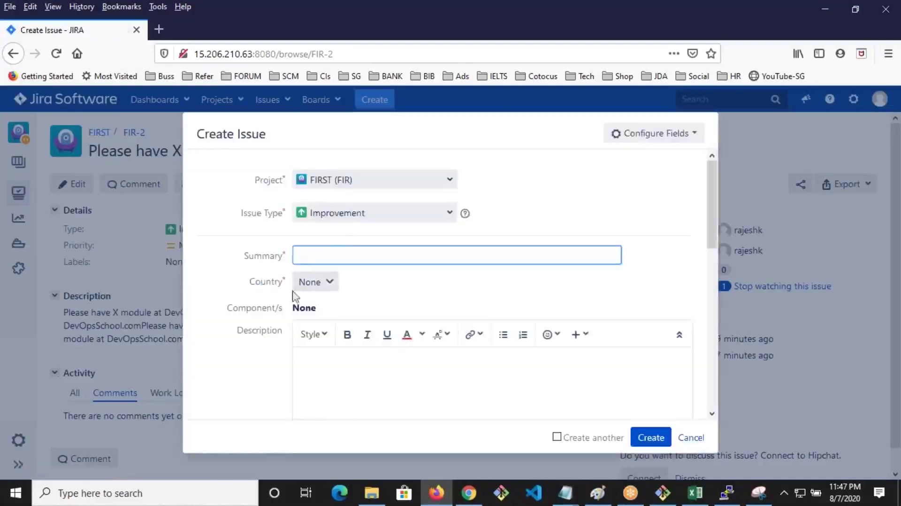
{"action": "left_click_drag", "start_coordinate": [262, 282], "coordinate": [289, 283]}
{"action": "left_click", "coordinate": [318, 284]}
{"action": "left_click", "coordinate": [686, 437]}
{"action": "left_click", "coordinate": [690, 436]}
{"action": "left_click", "coordinate": [470, 493]}
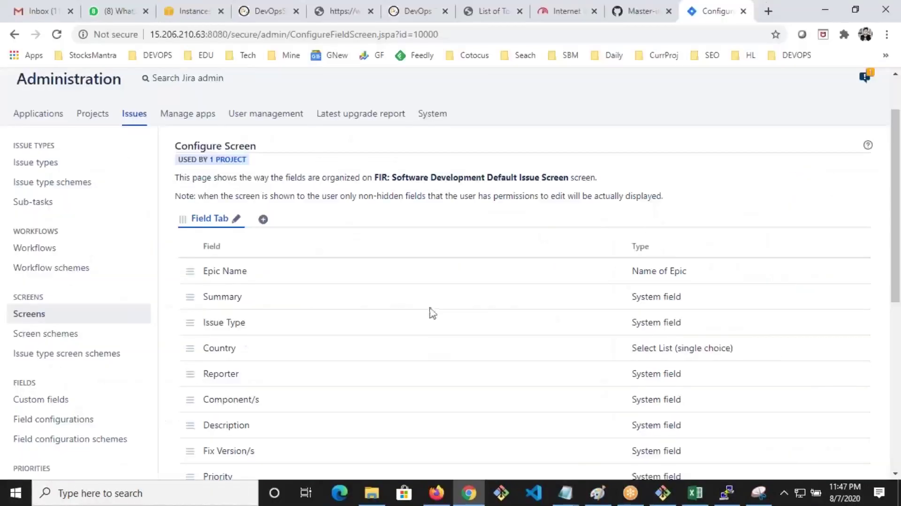
{"action": "left_click", "coordinate": [139, 182]}
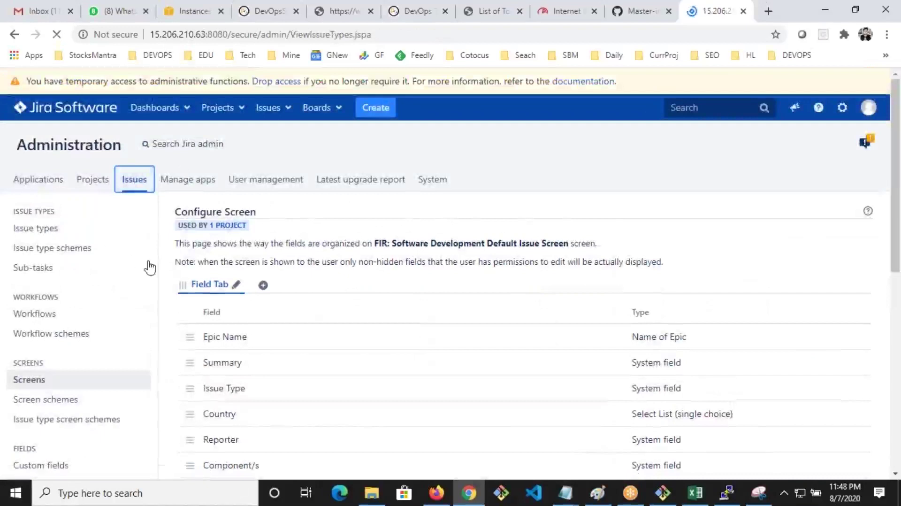
Start and cancel a new project, view the FIRST project's actions menu, then open Project categories
{"action": "scroll", "coordinate": [150, 268], "scroll_direction": "down", "scroll_amount": 1}
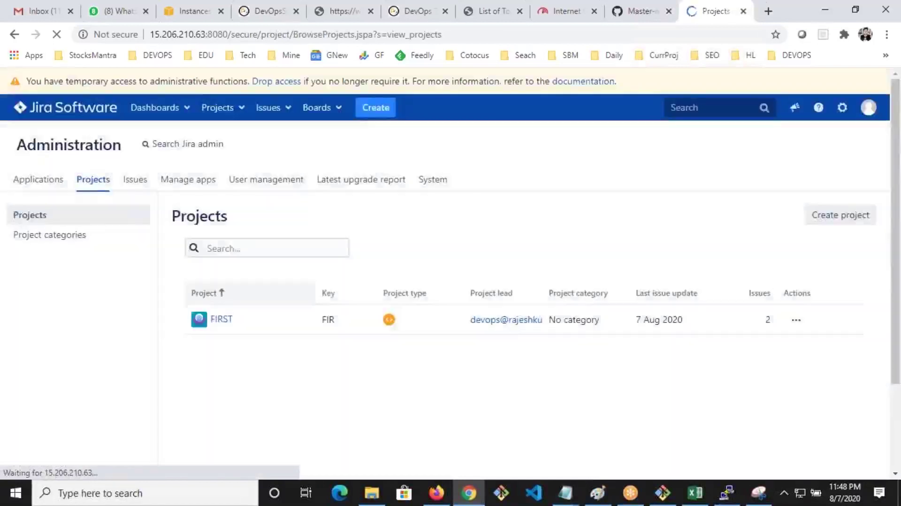
{"action": "left_click", "coordinate": [840, 217]}
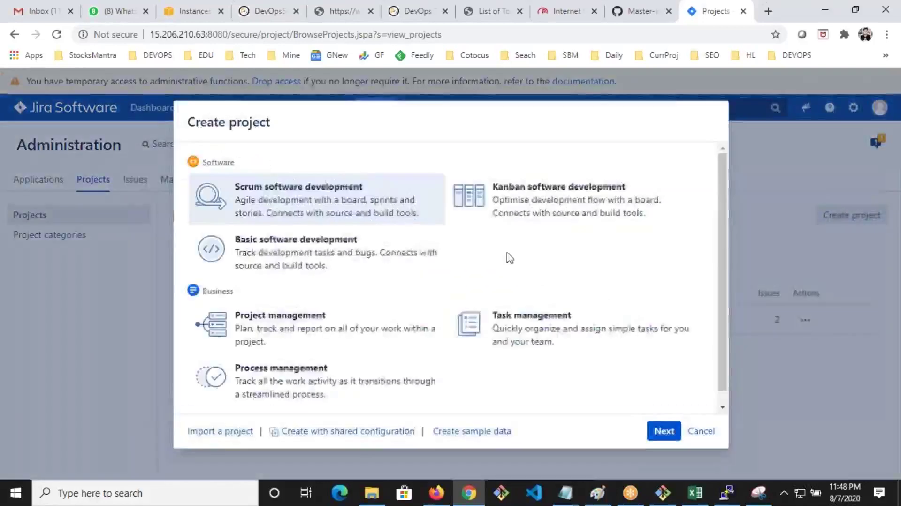
{"action": "left_click", "coordinate": [703, 432]}
{"action": "left_click", "coordinate": [796, 319]}
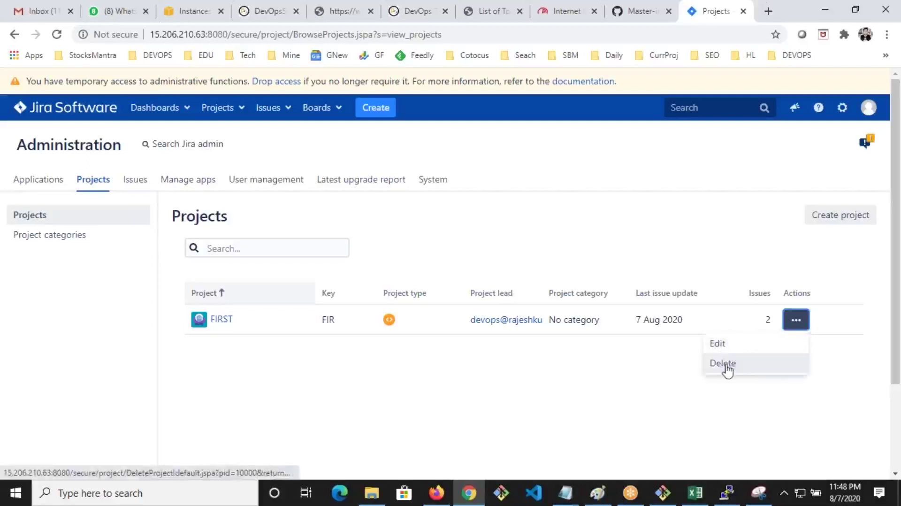
{"action": "left_click", "coordinate": [44, 240]}
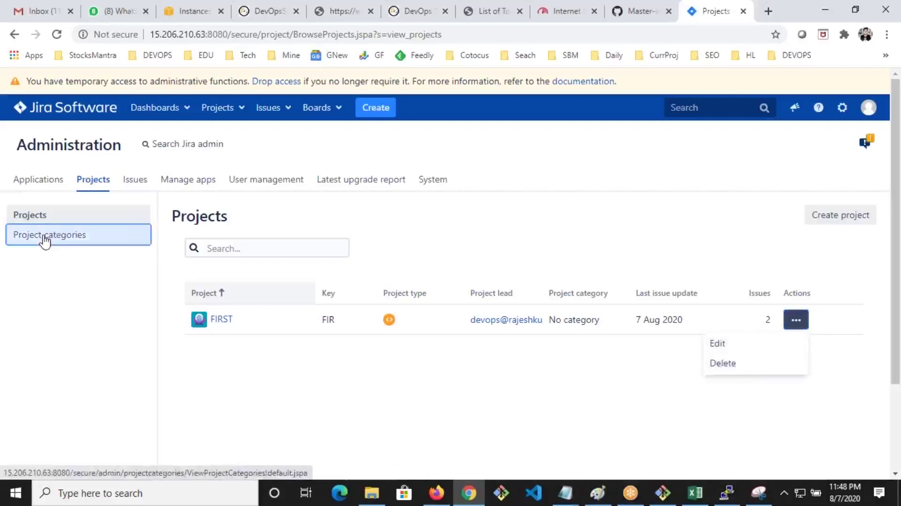
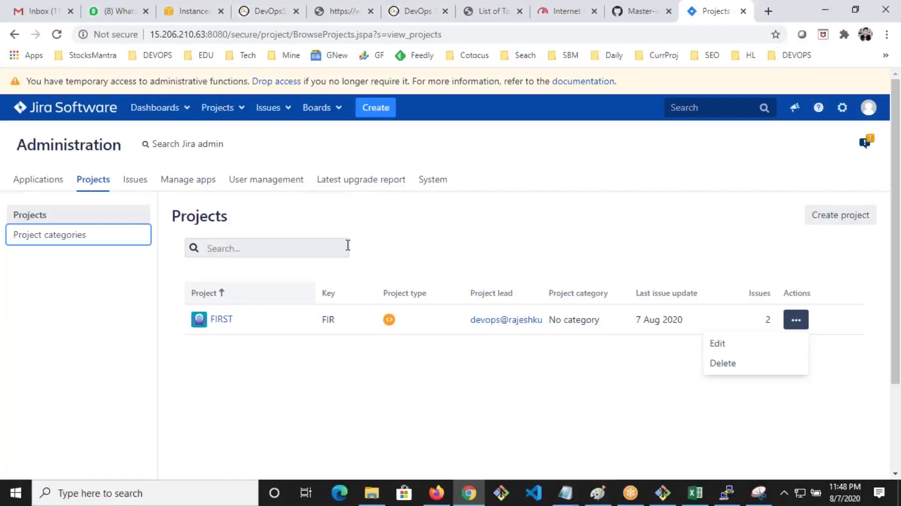
Review Jira 8.5.6 under Versions & licenses, highlighting unlimited users and the 29-day trial expiry
{"action": "left_click", "coordinate": [42, 183]}
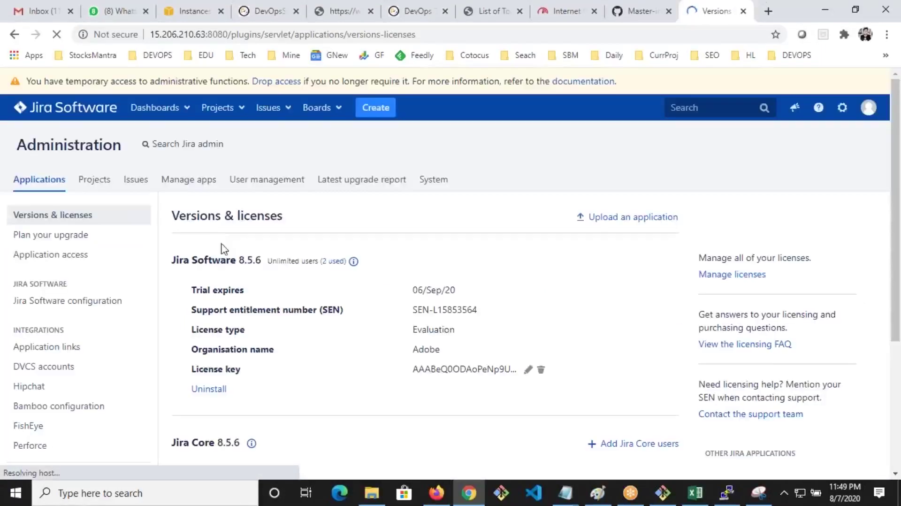
{"action": "scroll", "coordinate": [217, 248], "scroll_direction": "down", "scroll_amount": 2}
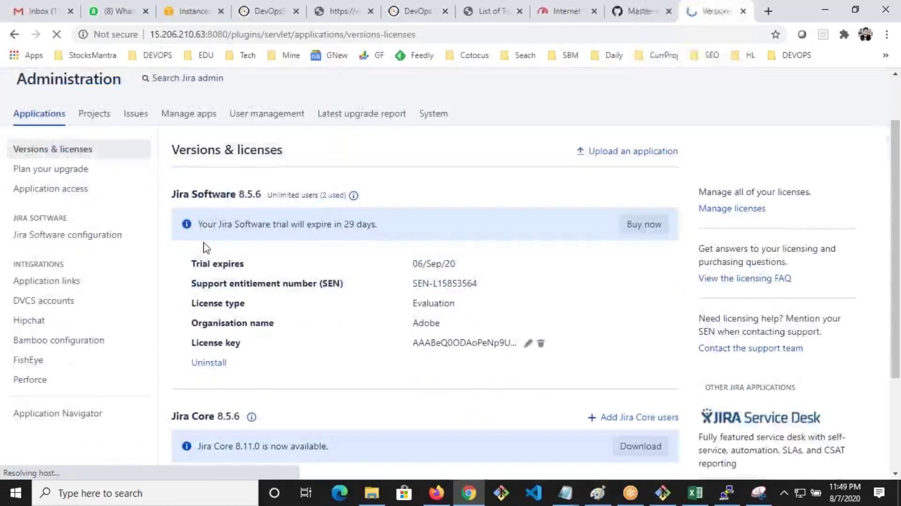
{"action": "scroll", "coordinate": [282, 240], "scroll_direction": "down", "scroll_amount": 3}
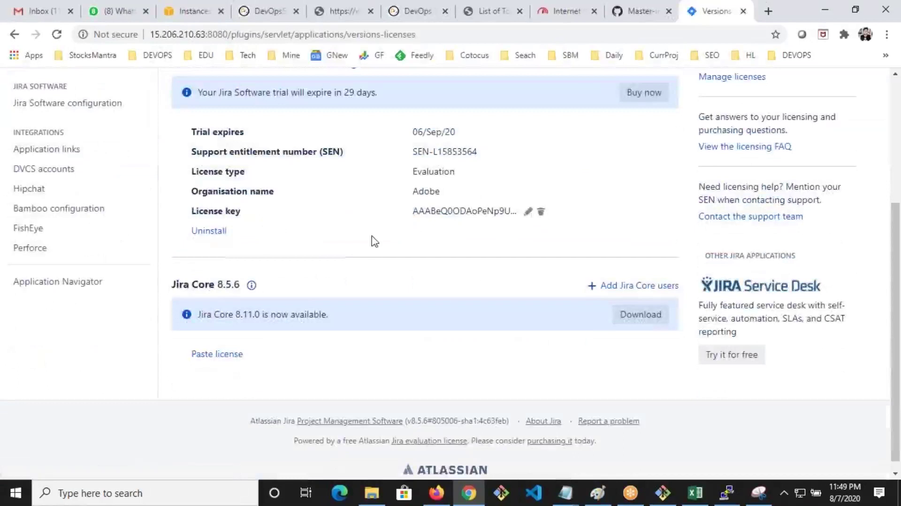
{"action": "scroll", "coordinate": [348, 239], "scroll_direction": "up", "scroll_amount": 2}
{"action": "left_click_drag", "start_coordinate": [264, 119], "coordinate": [220, 123]}
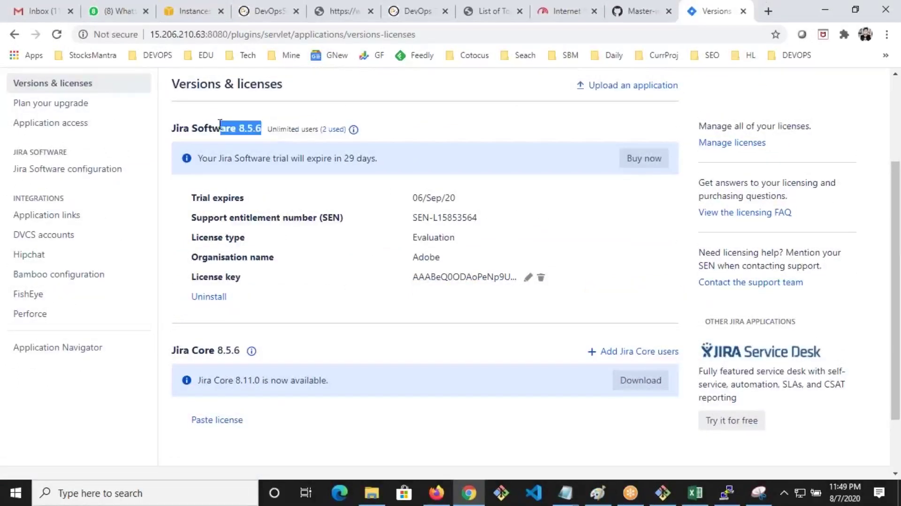
{"action": "left_click_drag", "start_coordinate": [279, 129], "coordinate": [299, 130]}
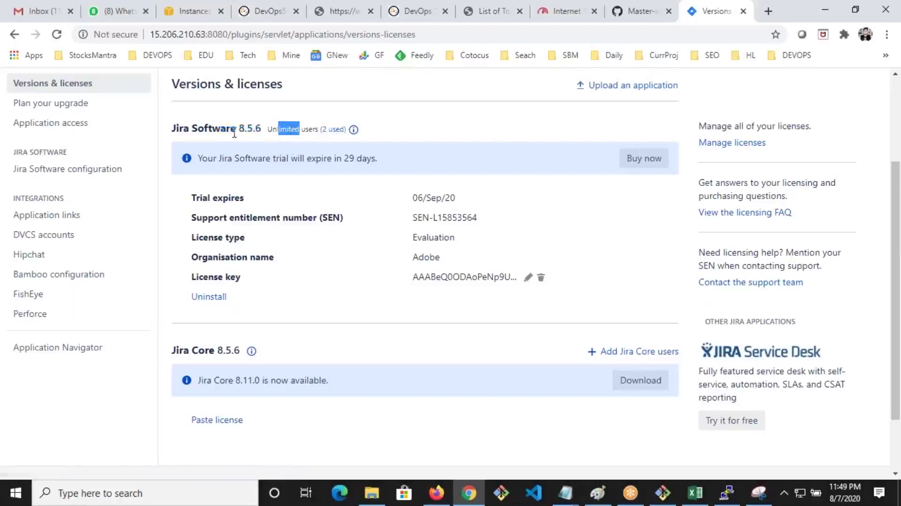
{"action": "left_click_drag", "start_coordinate": [378, 158], "coordinate": [322, 151]}
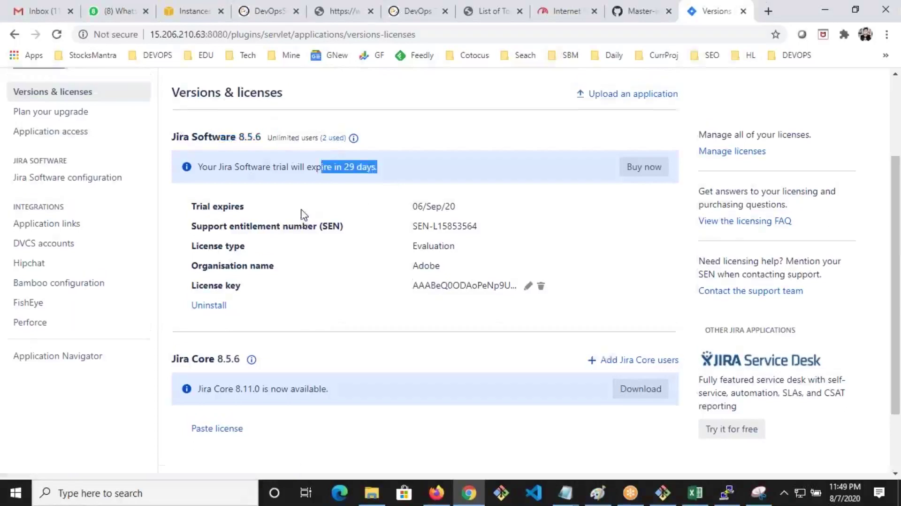
{"action": "scroll", "coordinate": [302, 215], "scroll_direction": "up", "scroll_amount": 2}
Look through the DVCS accounts and Hipchat integration settings pages
{"action": "left_click", "coordinate": [42, 304]}
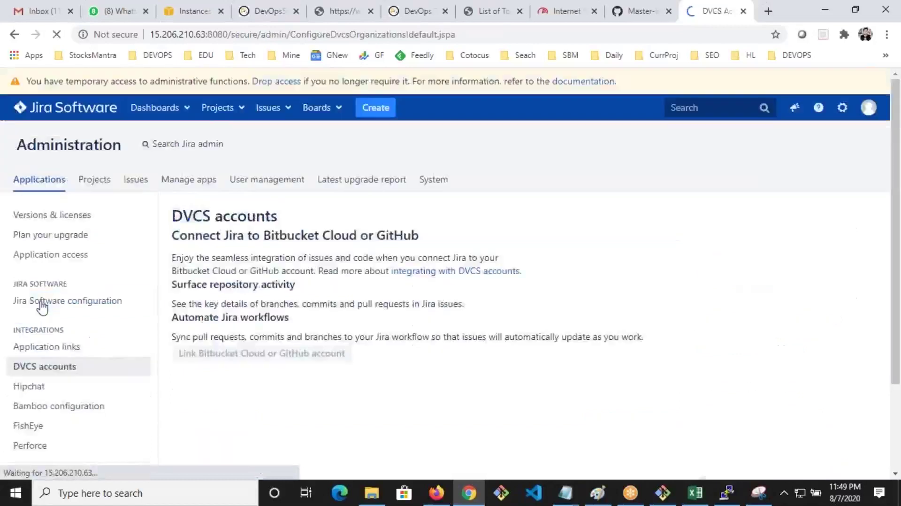
{"action": "scroll", "coordinate": [450, 342], "scroll_direction": "down", "scroll_amount": 2}
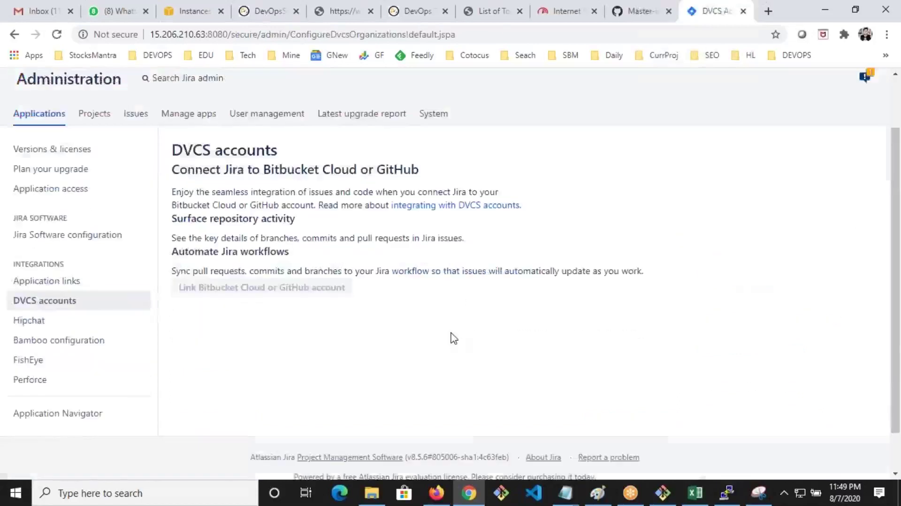
{"action": "scroll", "coordinate": [453, 340], "scroll_direction": "down", "scroll_amount": 3}
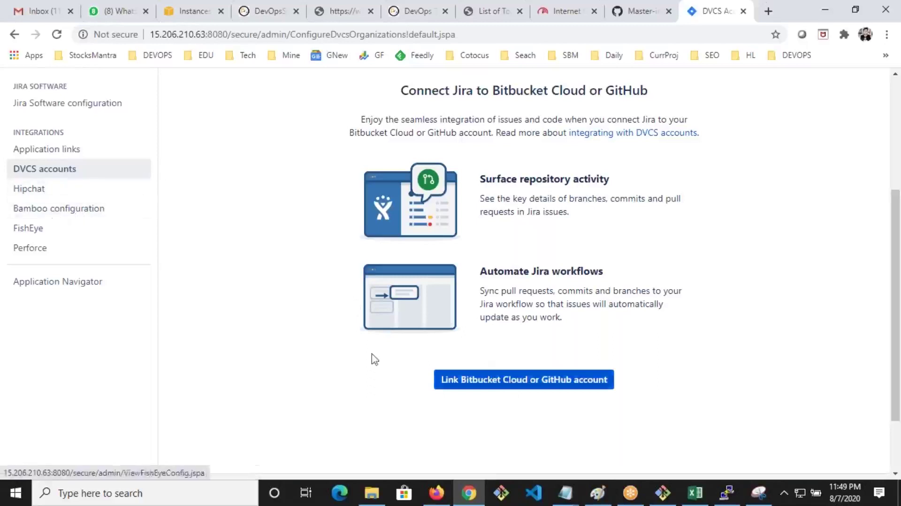
{"action": "left_click", "coordinate": [33, 190]}
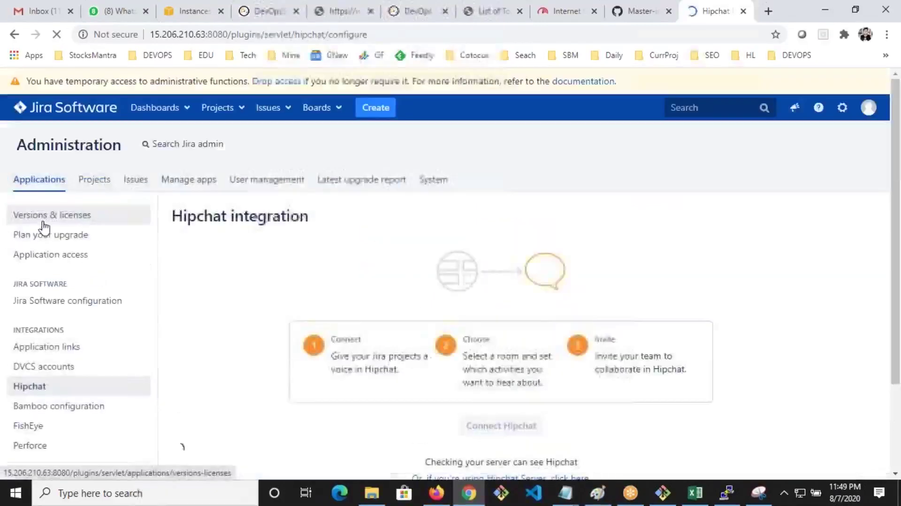
{"action": "scroll", "coordinate": [289, 308], "scroll_direction": "down", "scroll_amount": 2}
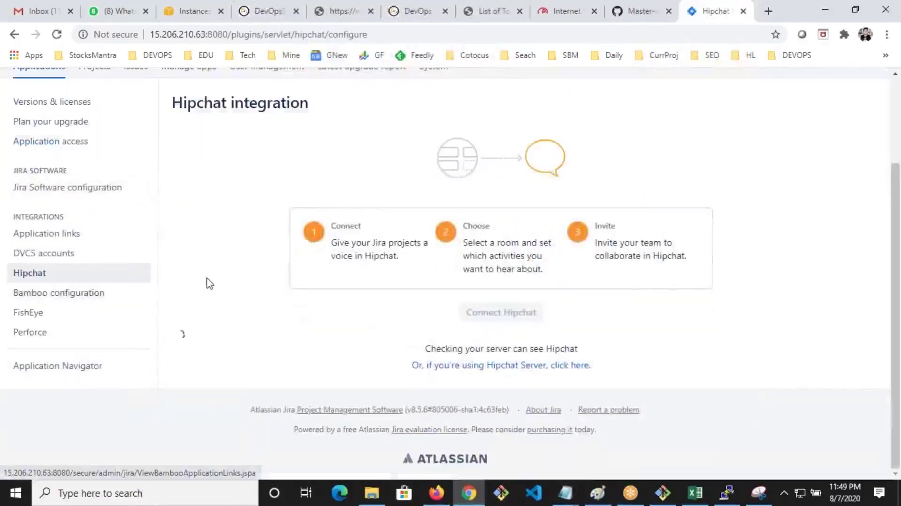
Check the Bamboo, FishEye and Perforce pages, noting Perforce requires FishEye first
{"action": "left_click", "coordinate": [46, 296]}
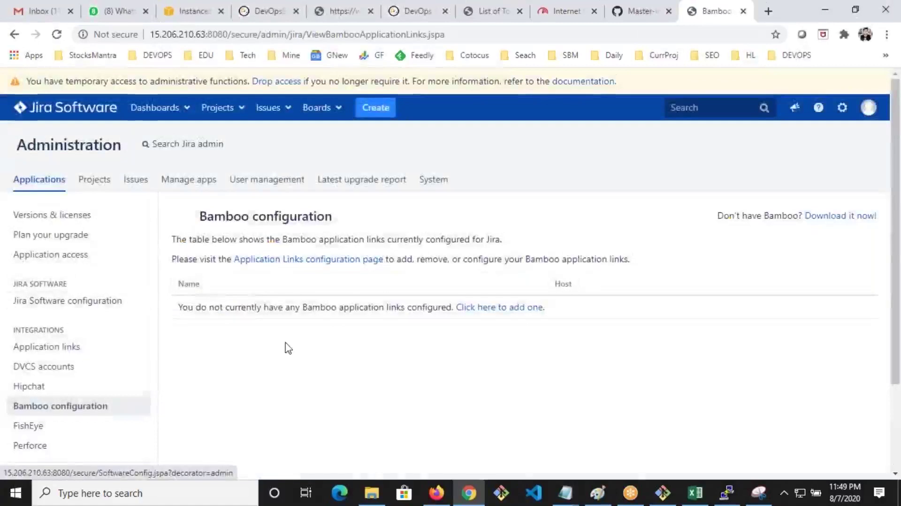
{"action": "scroll", "coordinate": [288, 348], "scroll_direction": "down", "scroll_amount": 1}
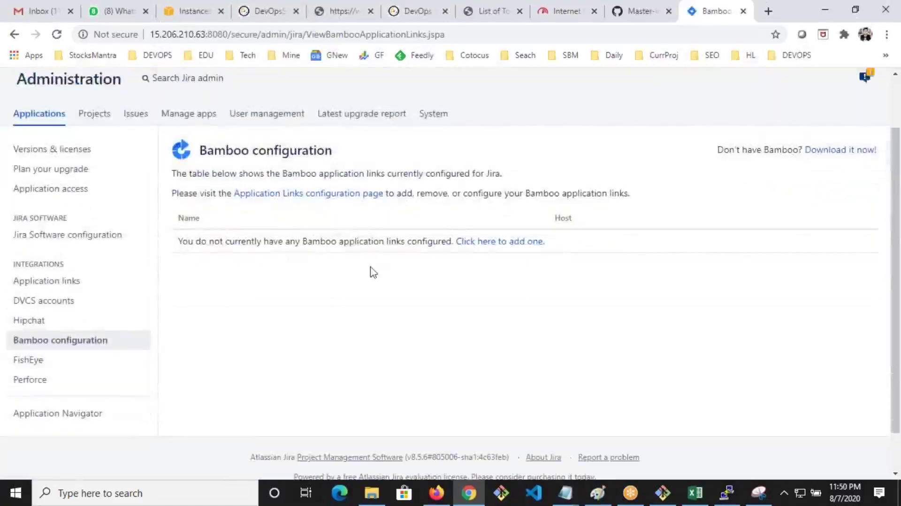
{"action": "scroll", "coordinate": [366, 270], "scroll_direction": "down", "scroll_amount": 1}
{"action": "left_click", "coordinate": [33, 319]}
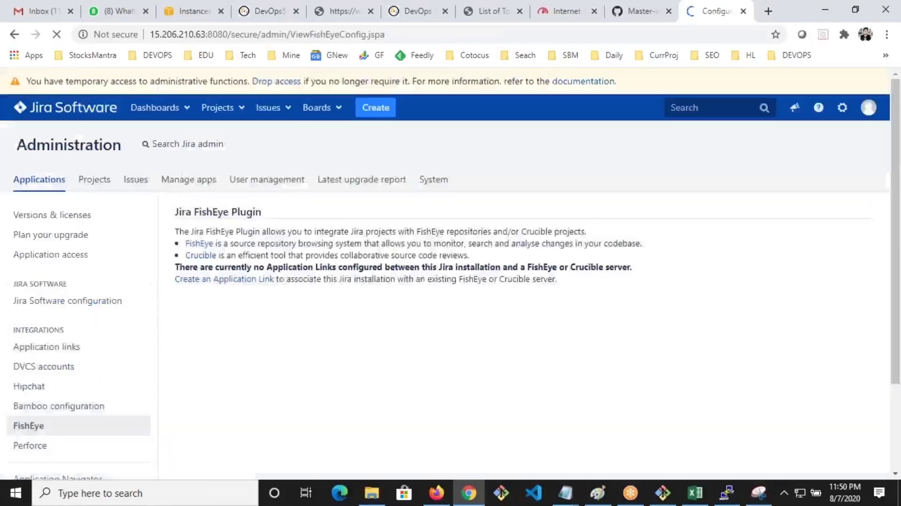
{"action": "scroll", "coordinate": [306, 324], "scroll_direction": "down", "scroll_amount": 3}
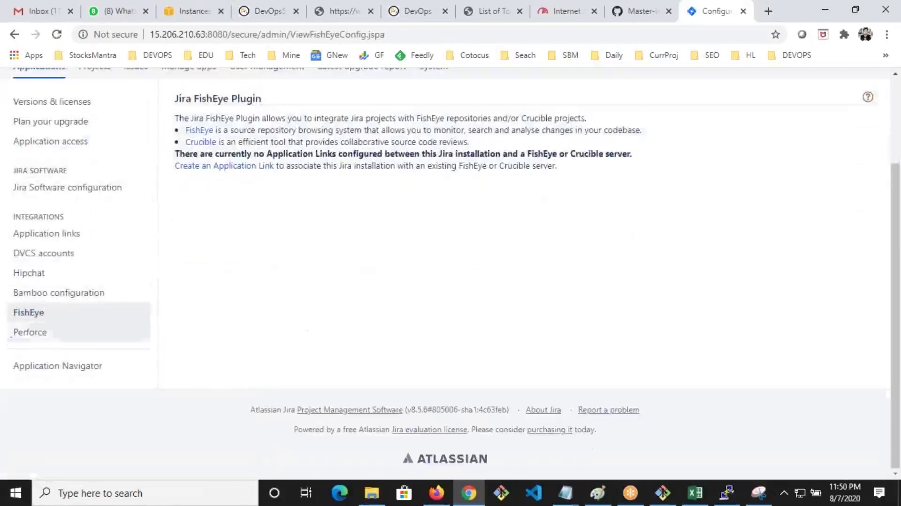
{"action": "left_click", "coordinate": [28, 332]}
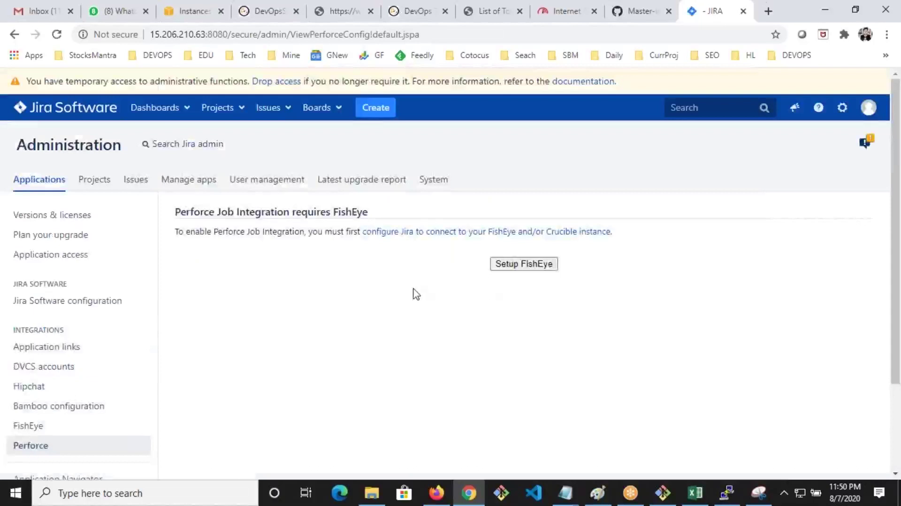
{"action": "scroll", "coordinate": [416, 295], "scroll_direction": "down", "scroll_amount": 3}
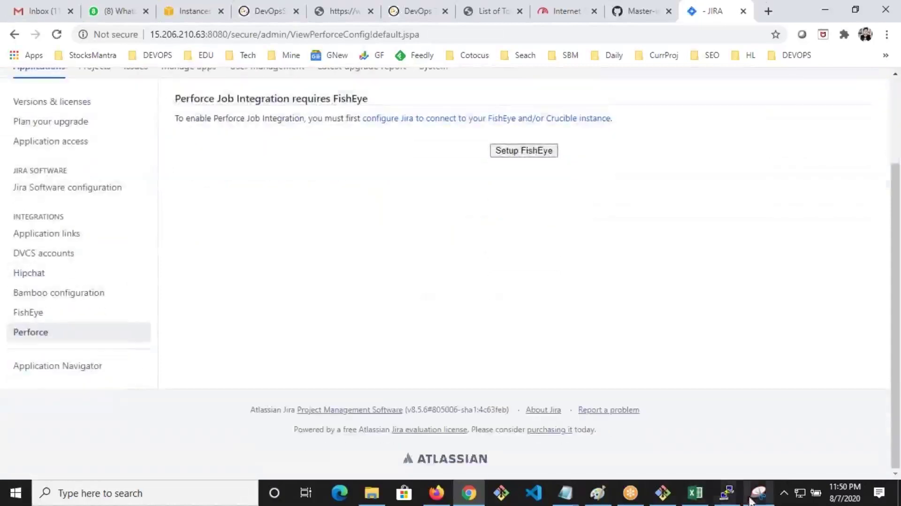
{"action": "left_click", "coordinate": [758, 493]}
Snip the admin sidebar's integrations list, circle it in red, and return to Jira
{"action": "key", "text": "alt+F4"}
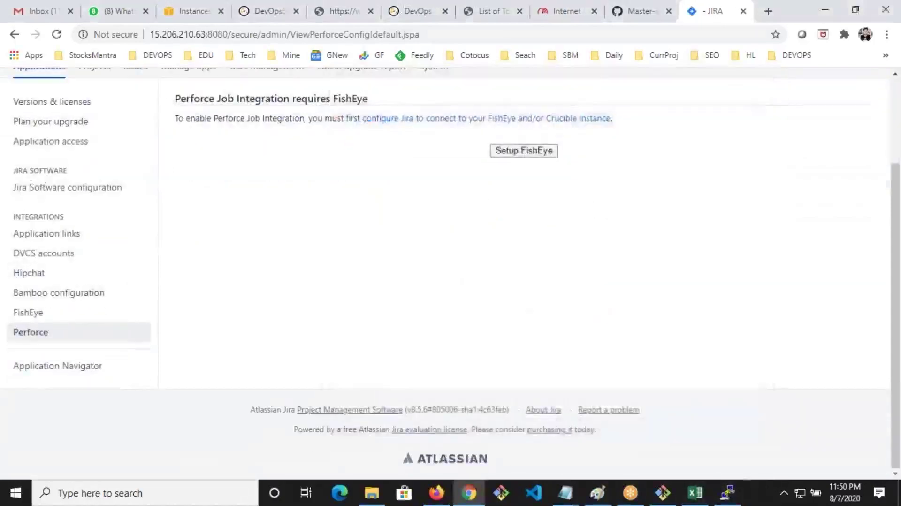
{"action": "left_click_drag", "start_coordinate": [8, 113], "coordinate": [197, 403]}
{"action": "mouse_move", "coordinate": [78, 213]}
{"action": "left_mouse_down"}
{"action": "mouse_move", "coordinate": [92, 213]}
{"action": "mouse_move", "coordinate": [136, 390]}
{"action": "mouse_move", "coordinate": [101, 204]}
{"action": "mouse_move", "coordinate": [89, 201]}
{"action": "left_mouse_up"}
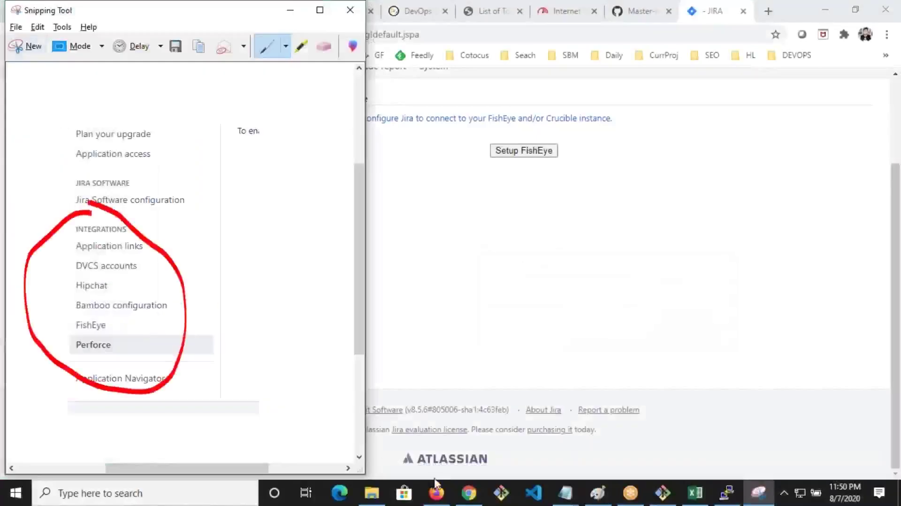
{"action": "left_click", "coordinate": [469, 493]}
{"action": "scroll", "coordinate": [390, 414], "scroll_direction": "up", "scroll_amount": 3}
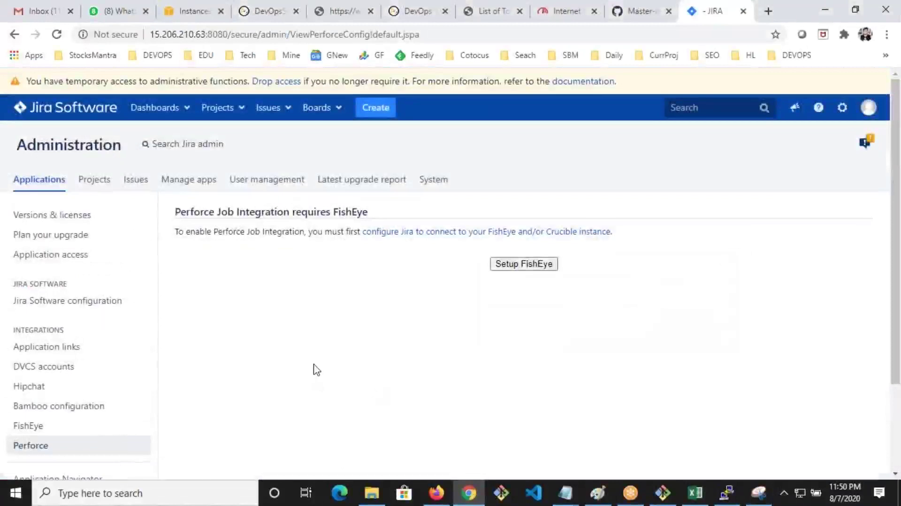
Browse the Atlassian Marketplace featured apps, then glance at the account menu and dismiss it
{"action": "left_click", "coordinate": [193, 181]}
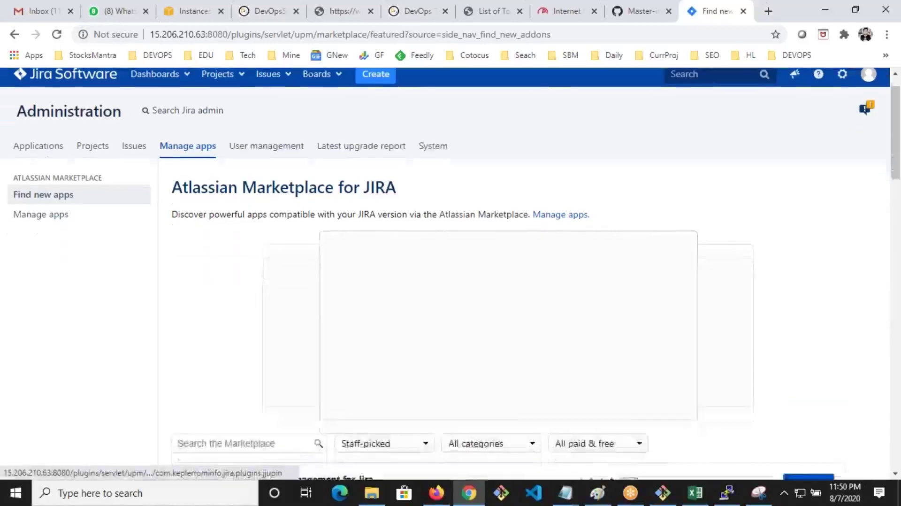
{"action": "scroll", "coordinate": [489, 304], "scroll_direction": "down", "scroll_amount": 3}
{"action": "scroll", "coordinate": [489, 304], "scroll_direction": "down", "scroll_amount": 6}
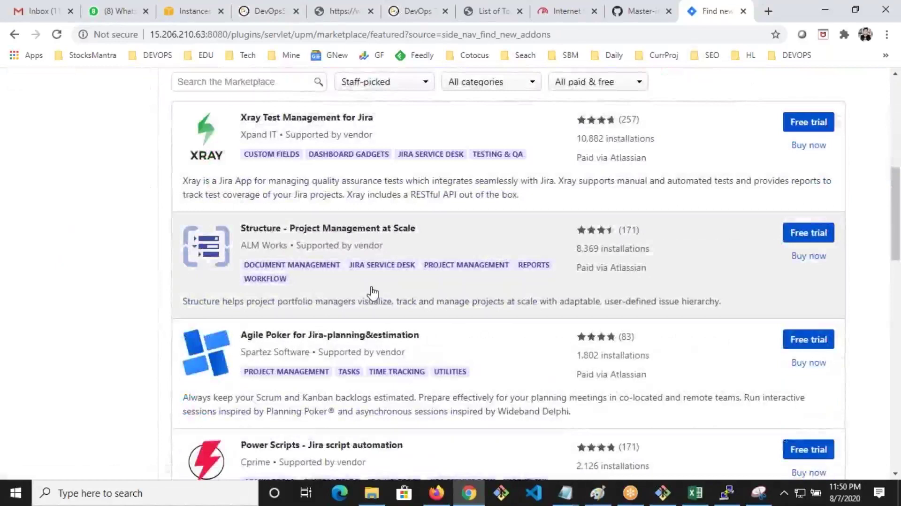
{"action": "scroll", "coordinate": [372, 294], "scroll_direction": "down", "scroll_amount": 5}
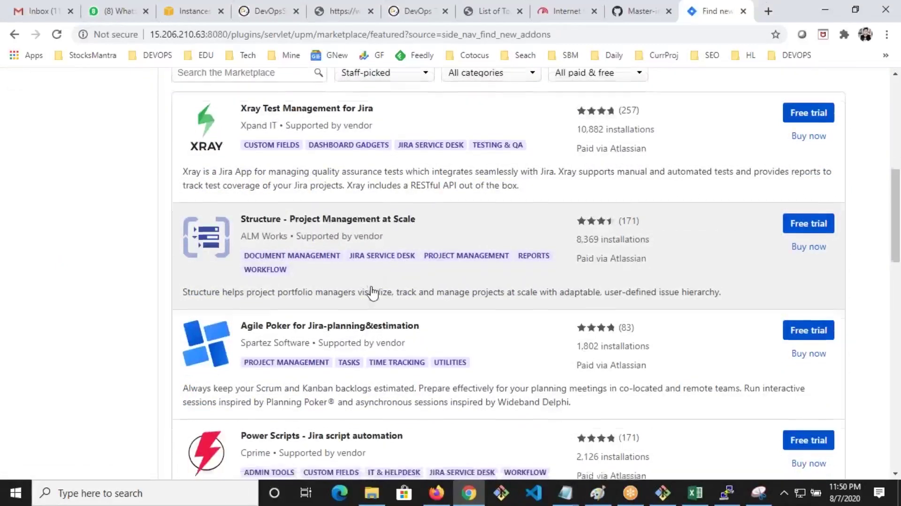
{"action": "scroll", "coordinate": [372, 294], "scroll_direction": "up", "scroll_amount": 5}
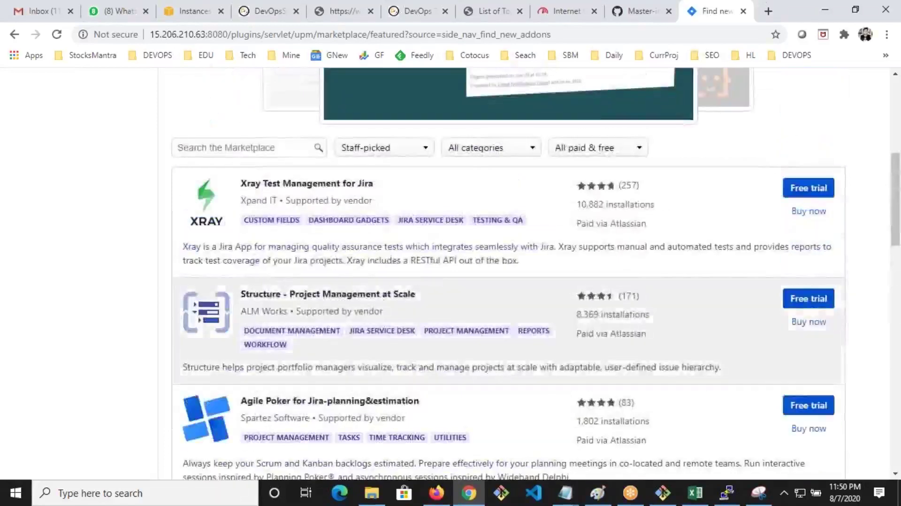
{"action": "scroll", "coordinate": [792, 329], "scroll_direction": "down", "scroll_amount": 1}
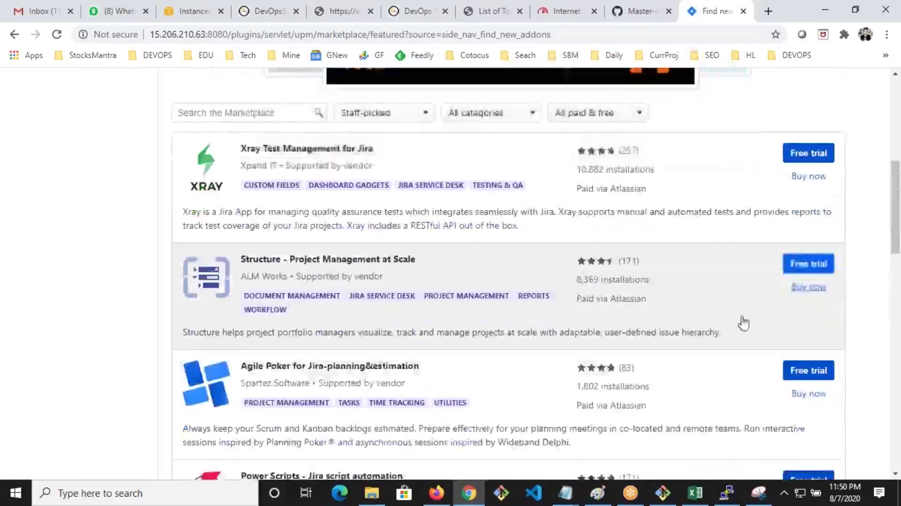
{"action": "scroll", "coordinate": [740, 321], "scroll_direction": "up", "scroll_amount": 4}
{"action": "scroll", "coordinate": [395, 301], "scroll_direction": "down", "scroll_amount": 2}
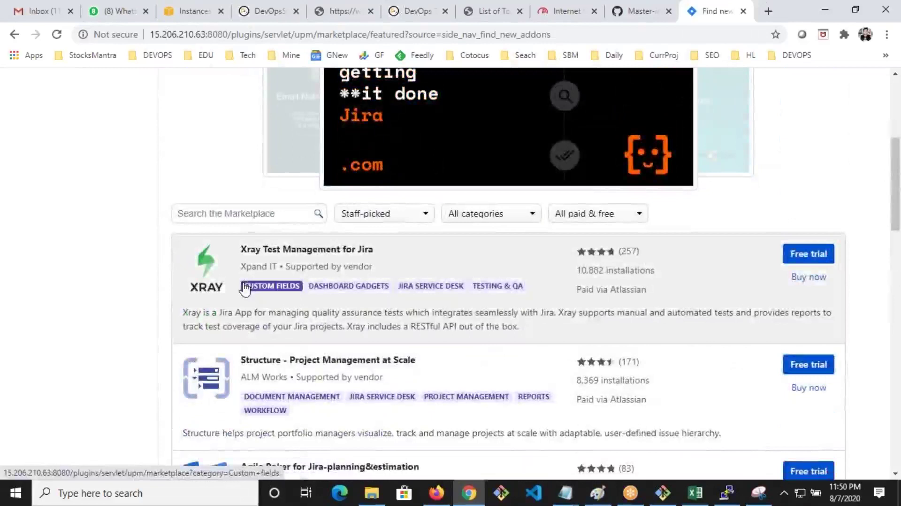
{"action": "scroll", "coordinate": [244, 289], "scroll_direction": "up", "scroll_amount": 1}
{"action": "scroll", "coordinate": [245, 296], "scroll_direction": "down", "scroll_amount": 1}
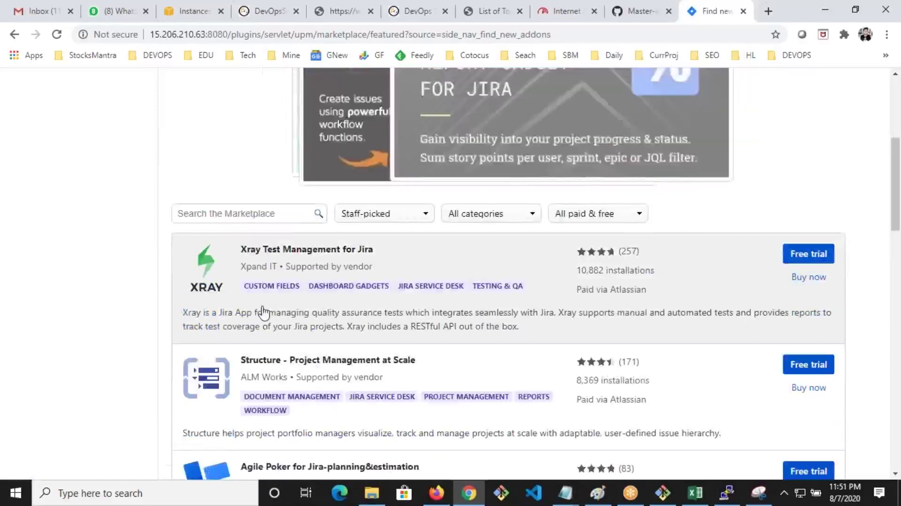
{"action": "scroll", "coordinate": [263, 312], "scroll_direction": "up", "scroll_amount": 6}
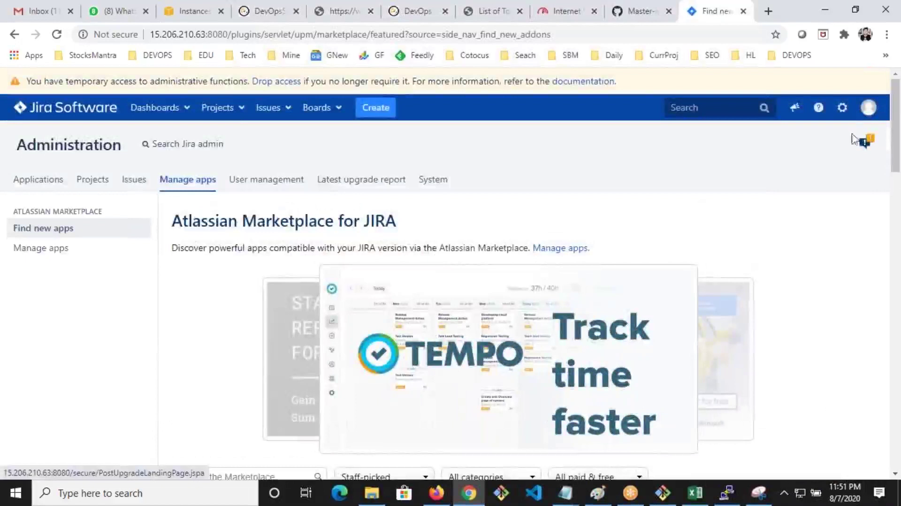
{"action": "left_click", "coordinate": [868, 107]}
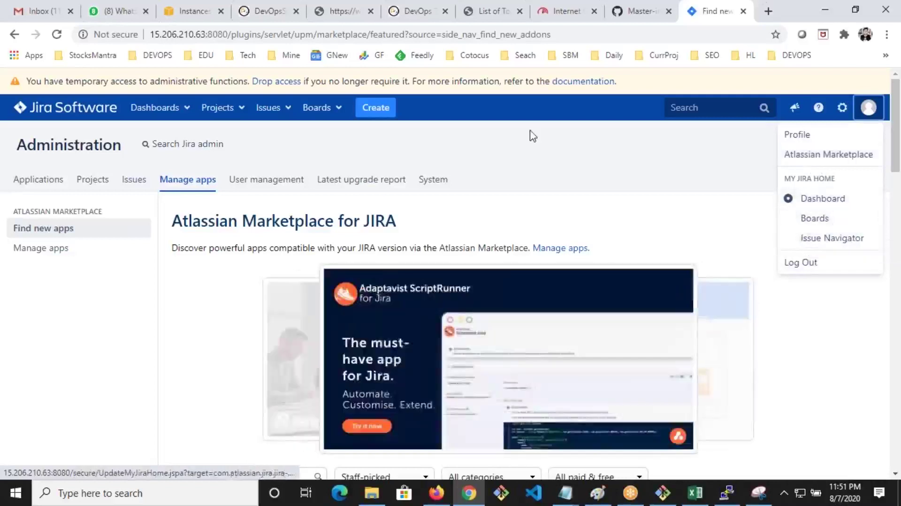
{"action": "left_click", "coordinate": [533, 136]}
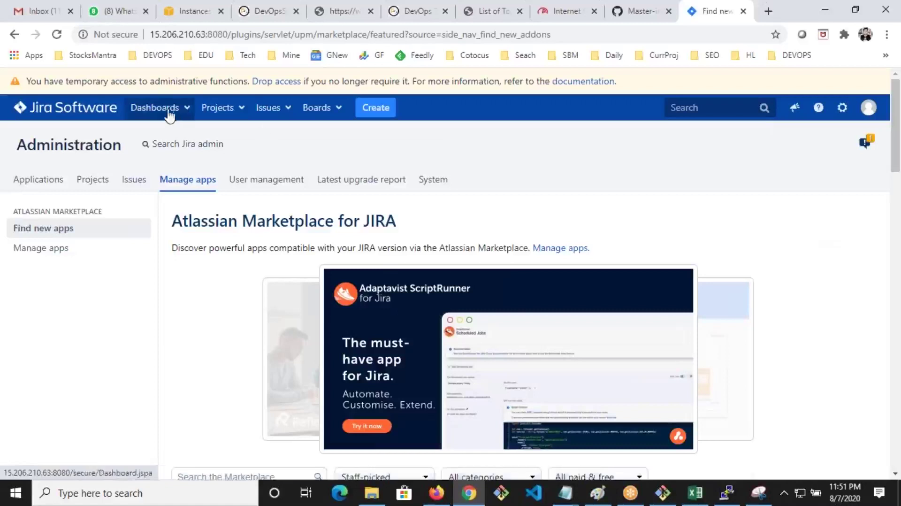
Glance at the Projects list, then go to Manage Dashboards via the Dashboards menu
{"action": "left_click", "coordinate": [230, 115]}
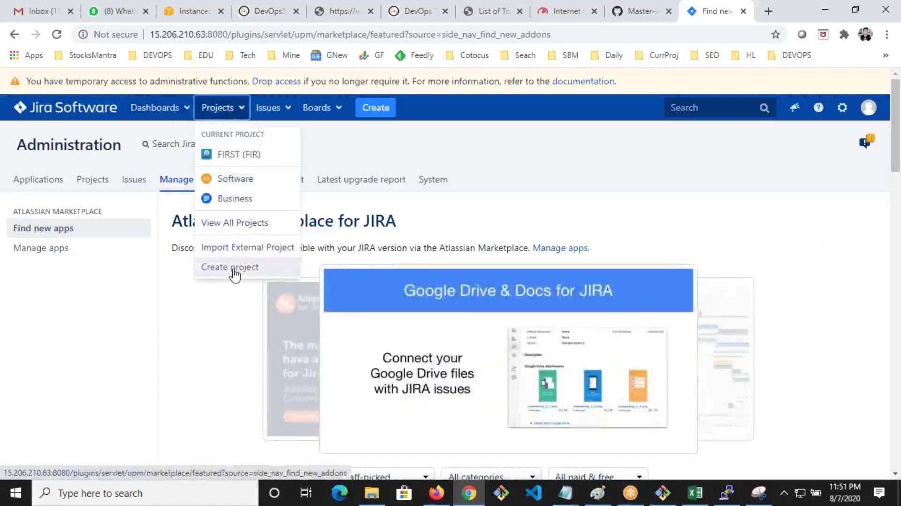
{"action": "left_click", "coordinate": [287, 107]}
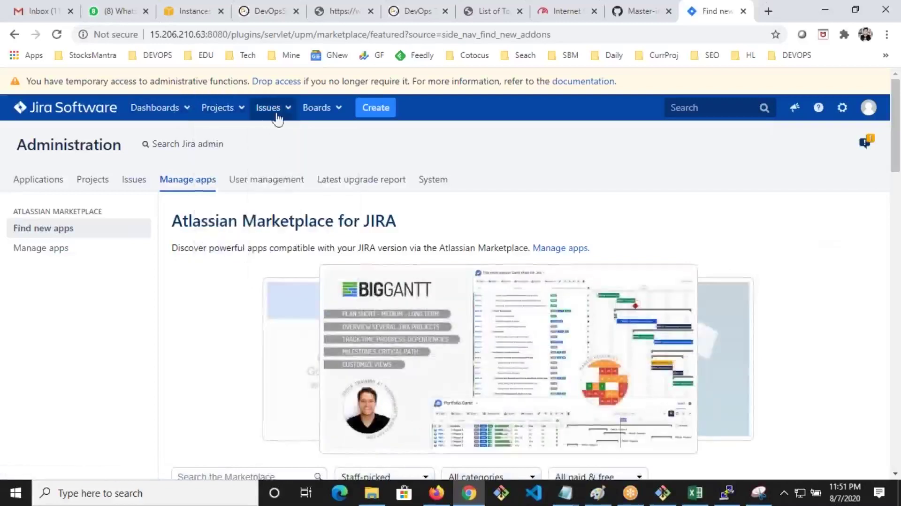
{"action": "left_click", "coordinate": [160, 111]}
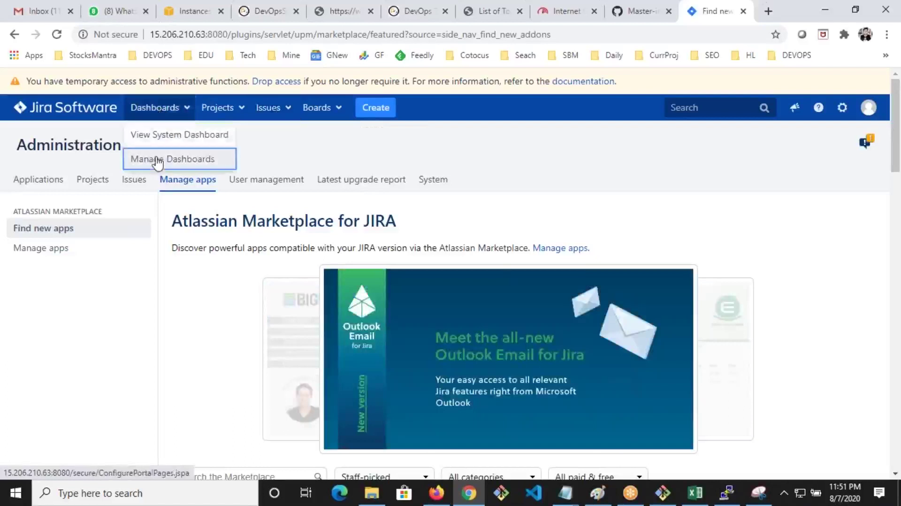
{"action": "left_click", "coordinate": [162, 158]}
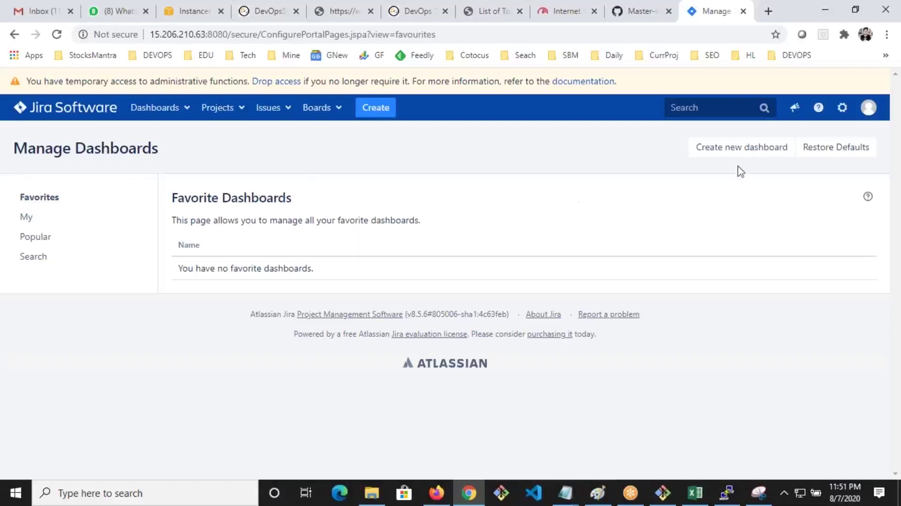
Create a new dashboard named Dev, replacing the prefilled name, and open it
{"action": "left_click", "coordinate": [726, 145]}
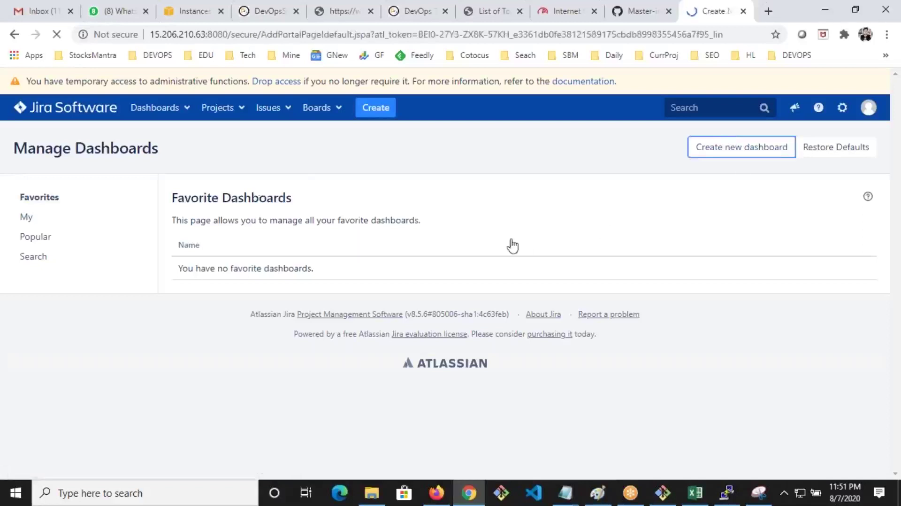
{"action": "type", "text": "Rajes"}
{"action": "key", "text": "ctrl+a"}
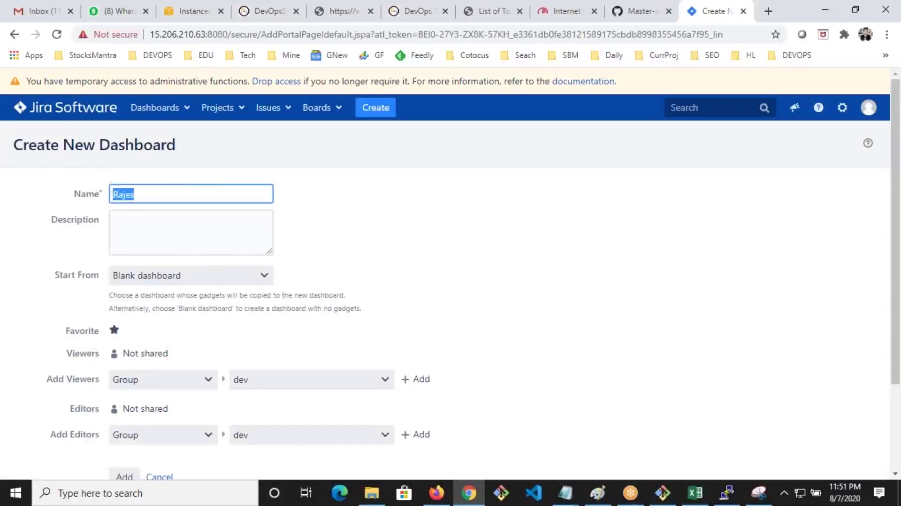
{"action": "type", "text": "Dev"}
{"action": "scroll", "coordinate": [89, 220], "scroll_direction": "down", "scroll_amount": 2}
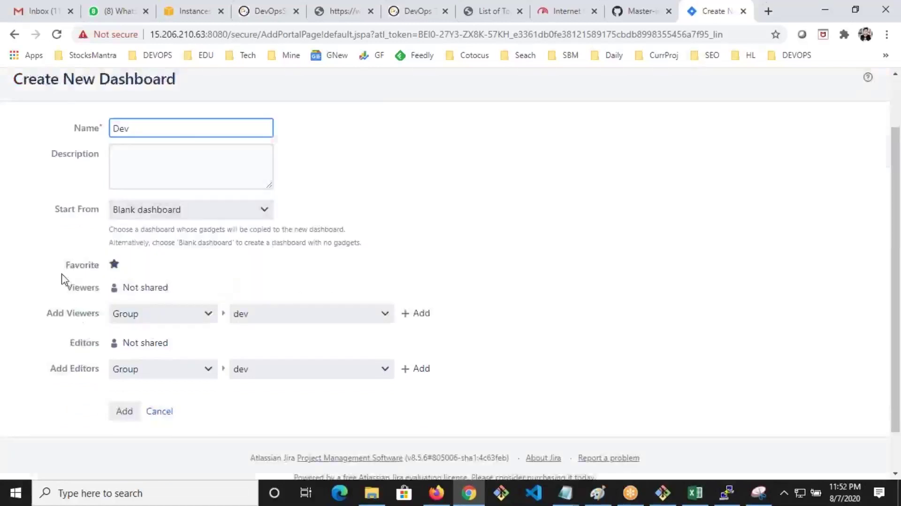
{"action": "left_click", "coordinate": [113, 417]}
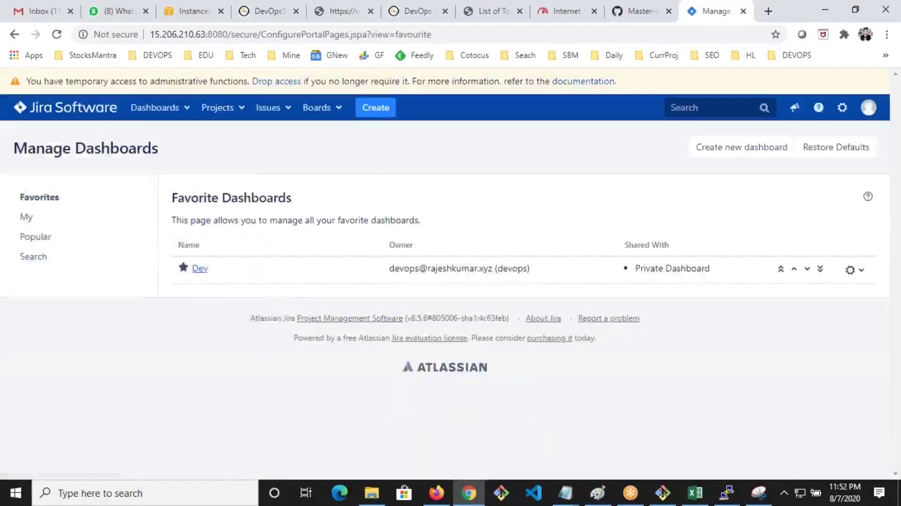
{"action": "left_click", "coordinate": [193, 270]}
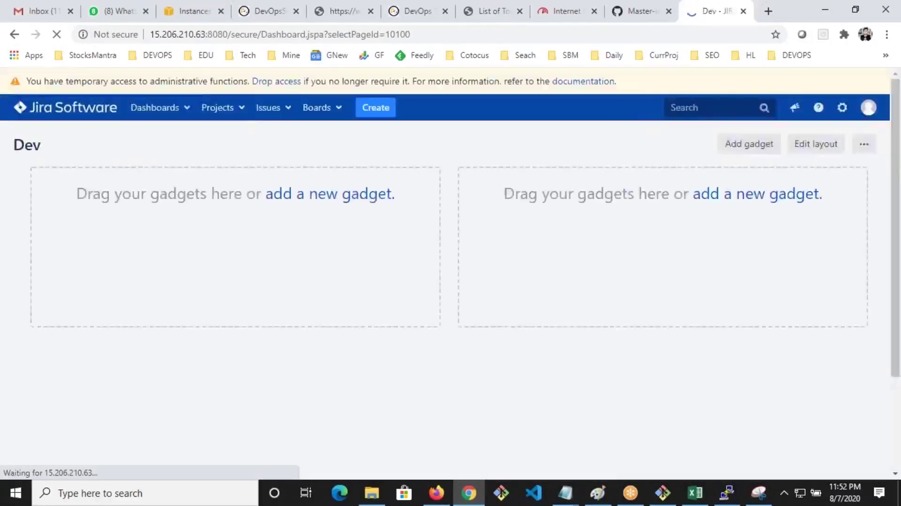
Add the Introduction and Activity Stream gadgets to the Dev dashboard
{"action": "left_click", "coordinate": [310, 200]}
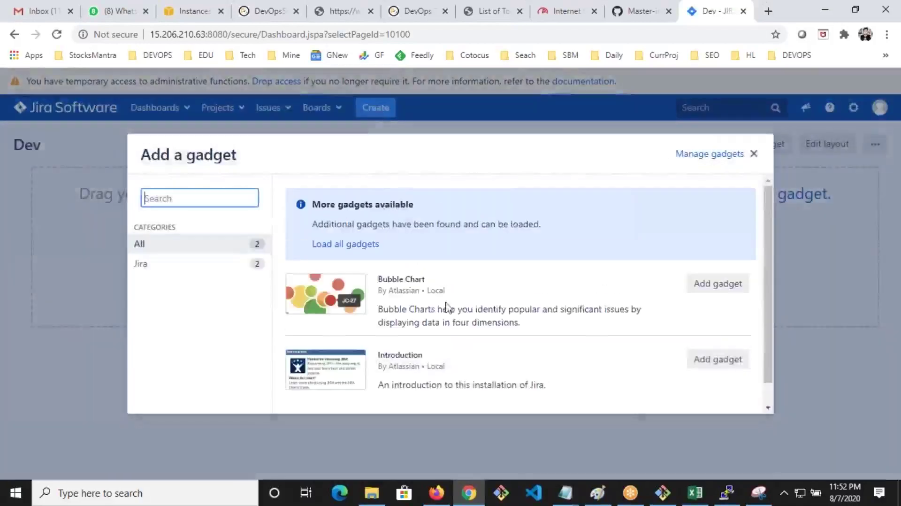
{"action": "left_click", "coordinate": [717, 369]}
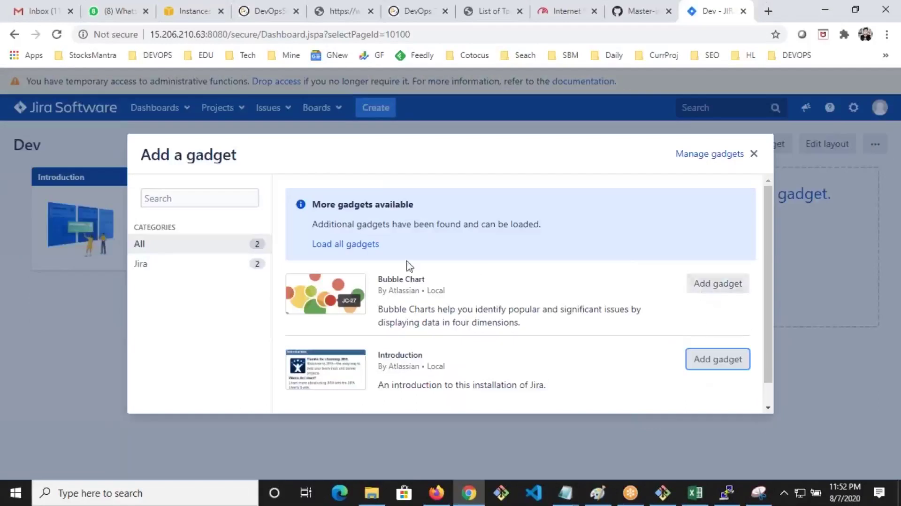
{"action": "left_click", "coordinate": [329, 249]}
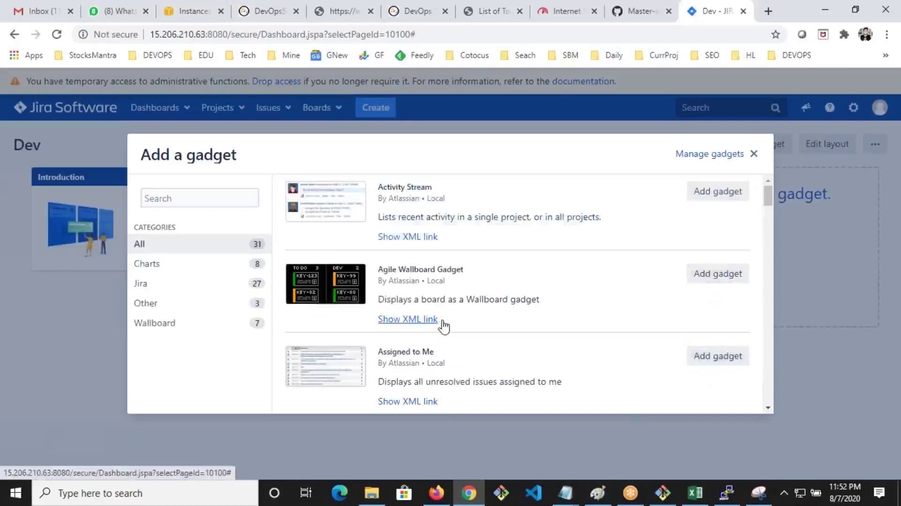
{"action": "left_click", "coordinate": [700, 196]}
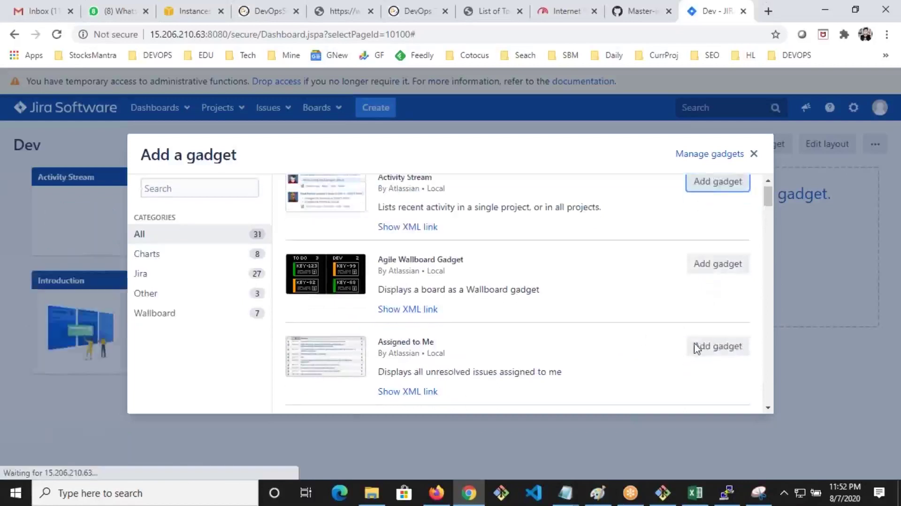
Add the Assigned to Me, Average Age Chart and Filter Results gadgets
{"action": "scroll", "coordinate": [696, 348], "scroll_direction": "down", "scroll_amount": 1}
{"action": "left_click", "coordinate": [713, 295]}
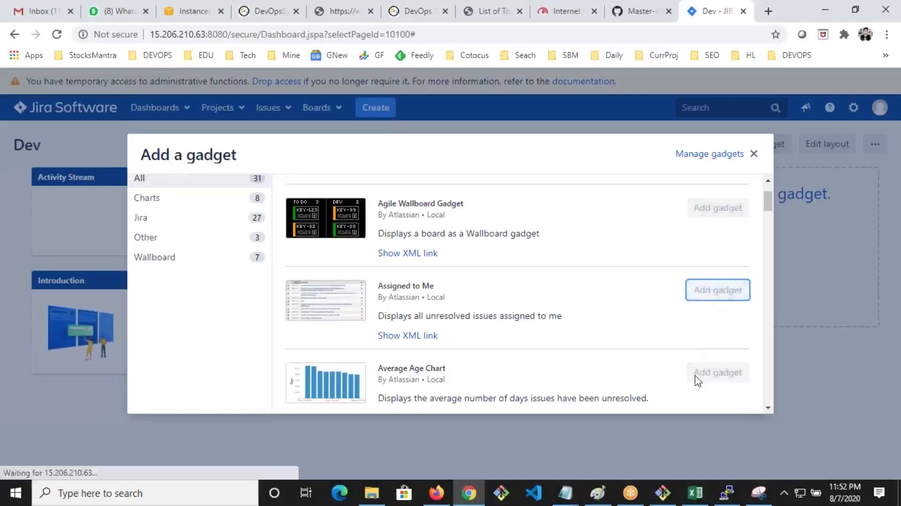
{"action": "scroll", "coordinate": [571, 318], "scroll_direction": "down", "scroll_amount": 1}
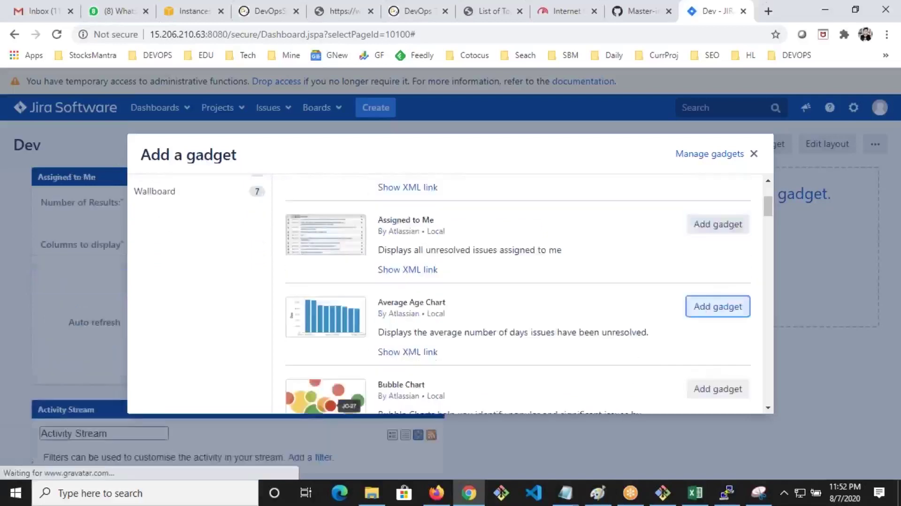
{"action": "left_click", "coordinate": [718, 306]}
{"action": "scroll", "coordinate": [599, 315], "scroll_direction": "down", "scroll_amount": 2}
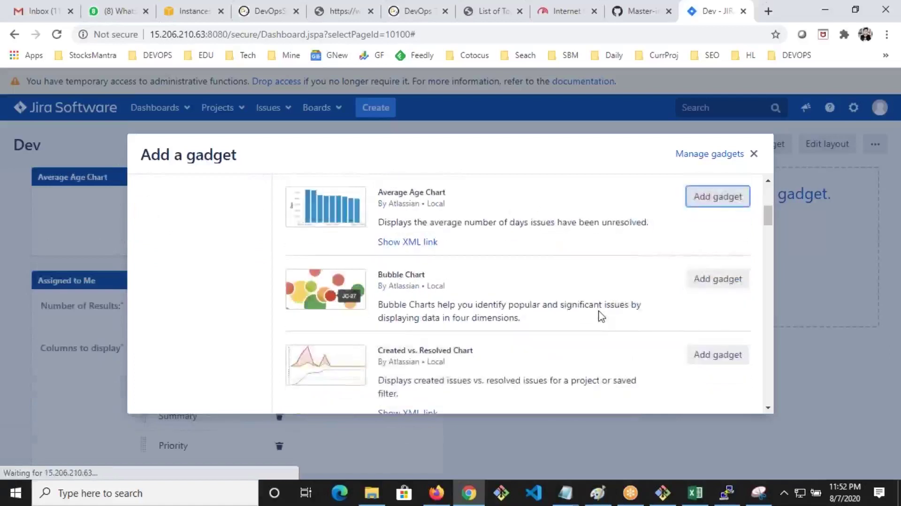
{"action": "scroll", "coordinate": [601, 317], "scroll_direction": "down", "scroll_amount": 6}
{"action": "left_click", "coordinate": [704, 288]}
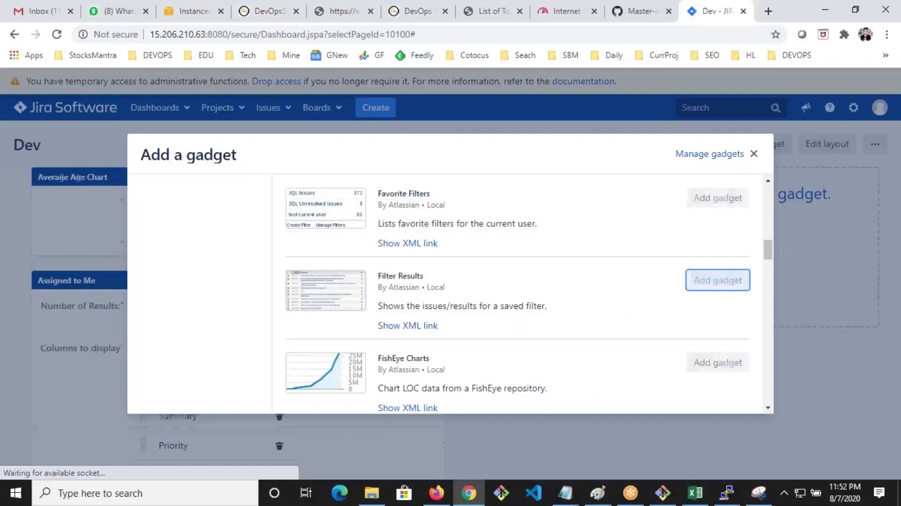
{"action": "scroll", "coordinate": [685, 297], "scroll_direction": "down", "scroll_amount": 8}
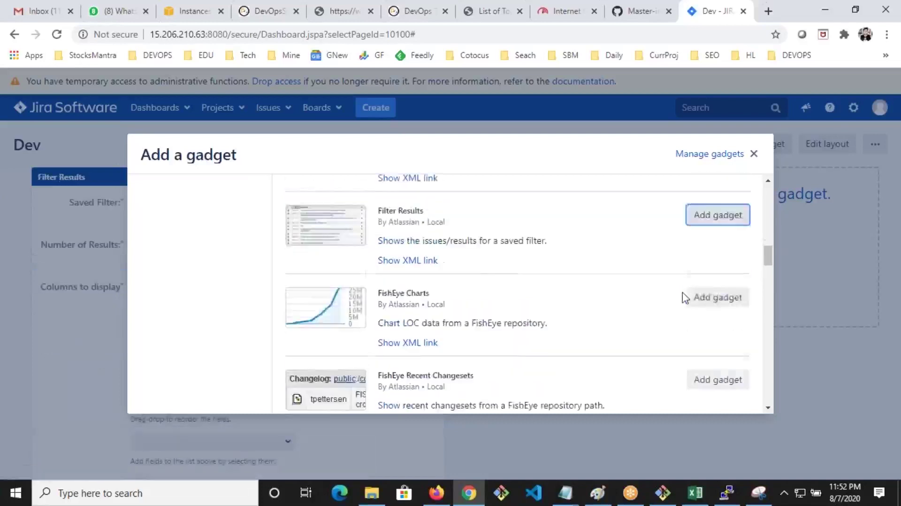
{"action": "left_click", "coordinate": [754, 153]}
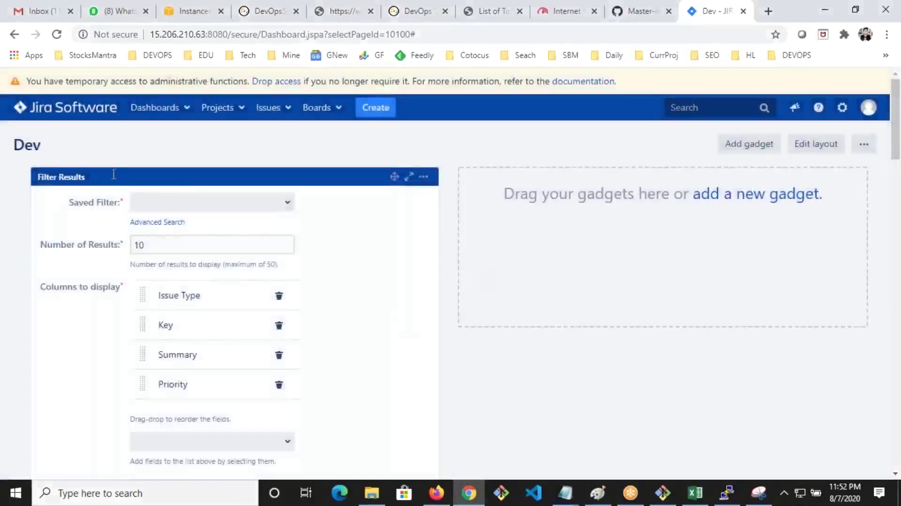
Move the Filter Results and Activity Stream gadgets into the right column
{"action": "left_click_drag", "start_coordinate": [393, 177], "coordinate": [572, 206]}
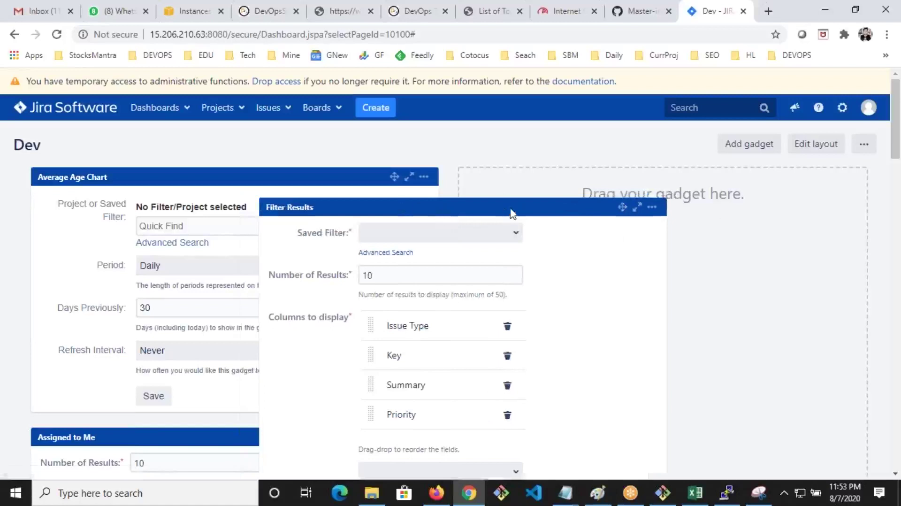
{"action": "scroll", "coordinate": [459, 315], "scroll_direction": "down", "scroll_amount": 15}
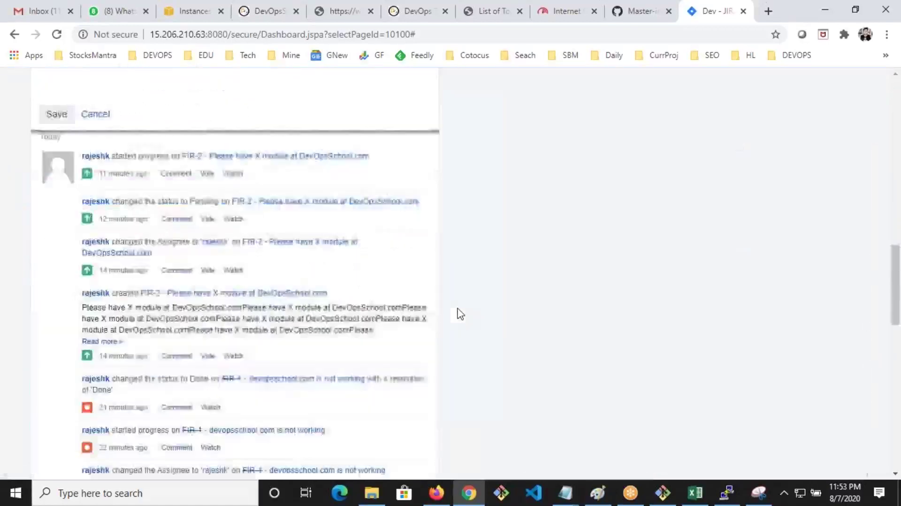
{"action": "scroll", "coordinate": [422, 305], "scroll_direction": "up", "scroll_amount": 7}
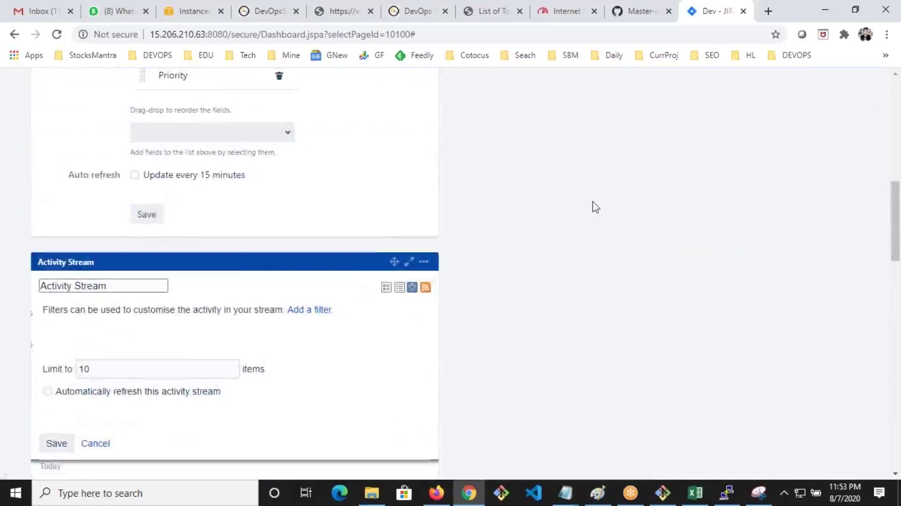
{"action": "scroll", "coordinate": [595, 207], "scroll_direction": "up", "scroll_amount": 10}
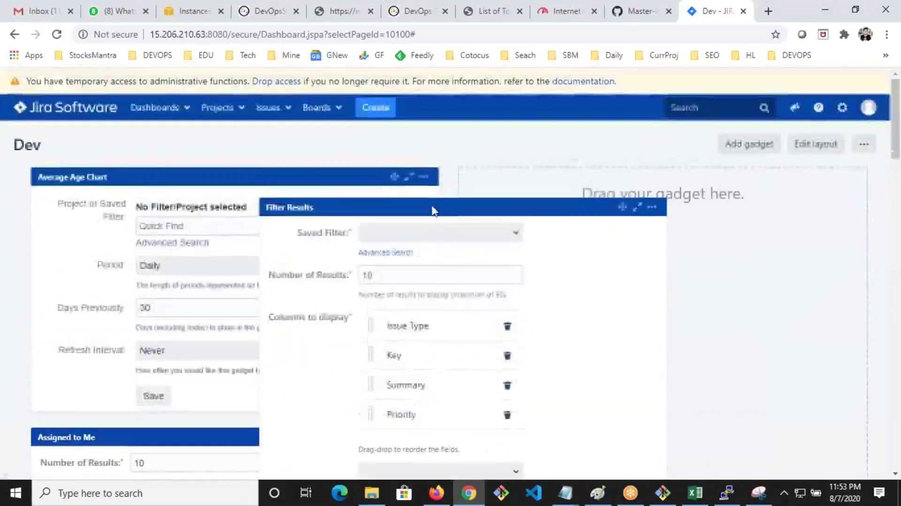
{"action": "left_click_drag", "start_coordinate": [627, 211], "coordinate": [624, 211]}
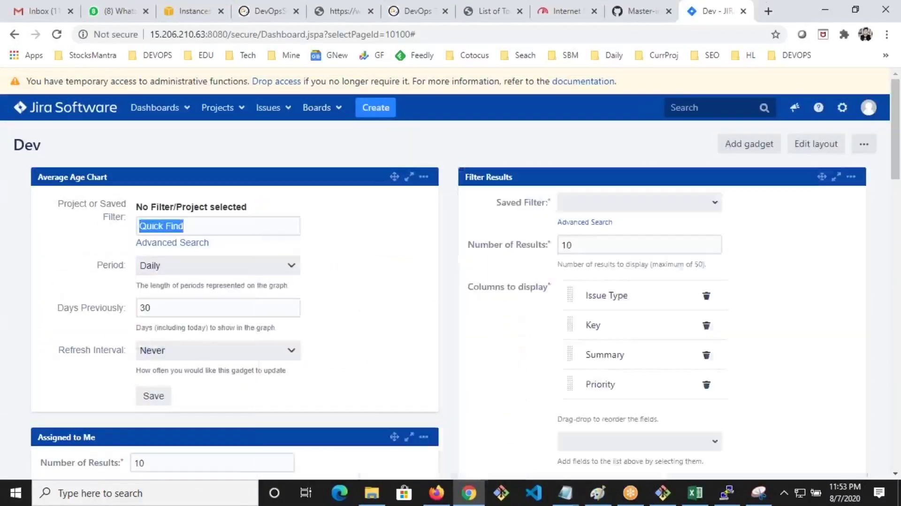
{"action": "scroll", "coordinate": [262, 224], "scroll_direction": "down", "scroll_amount": 10}
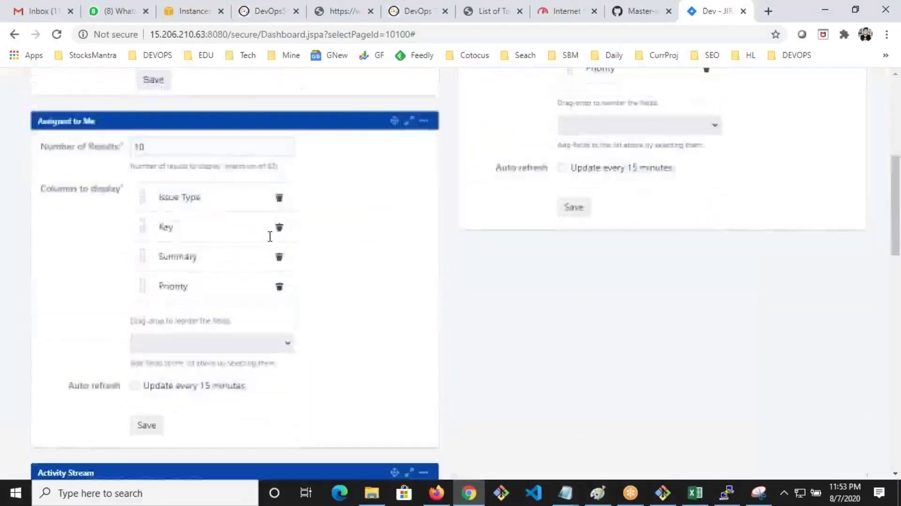
{"action": "left_click_drag", "start_coordinate": [394, 327], "coordinate": [472, 237]}
{"action": "scroll", "coordinate": [471, 237], "scroll_direction": "down", "scroll_amount": 4}
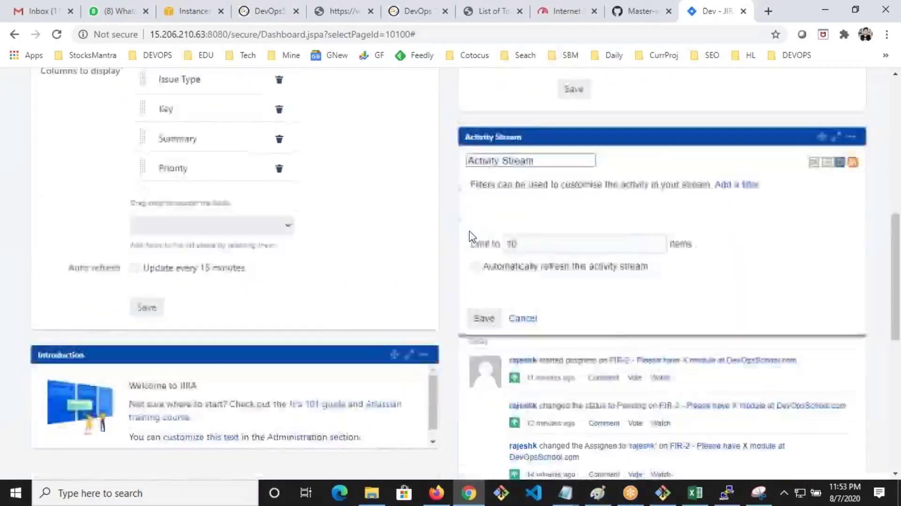
{"action": "scroll", "coordinate": [471, 237], "scroll_direction": "up", "scroll_amount": 6}
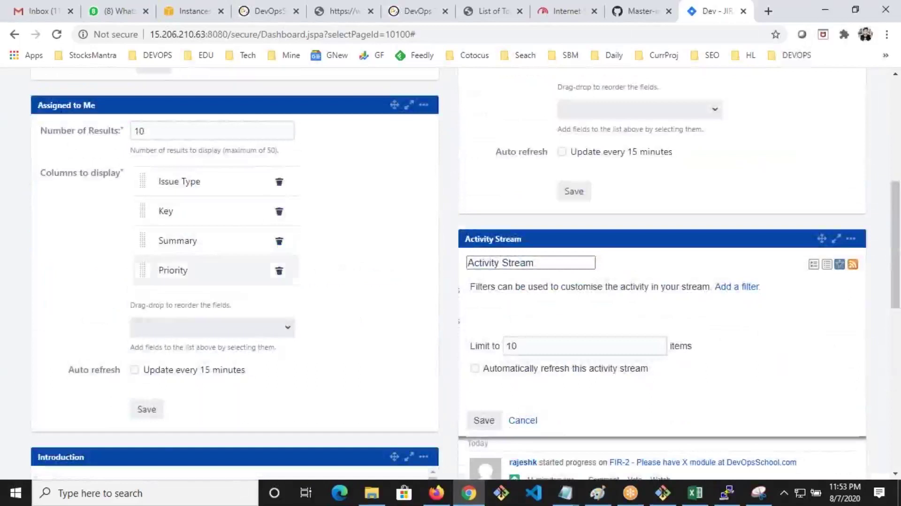
Save the Assigned to Me gadget and try picking a saved filter for Filter Results
{"action": "left_click", "coordinate": [148, 414]}
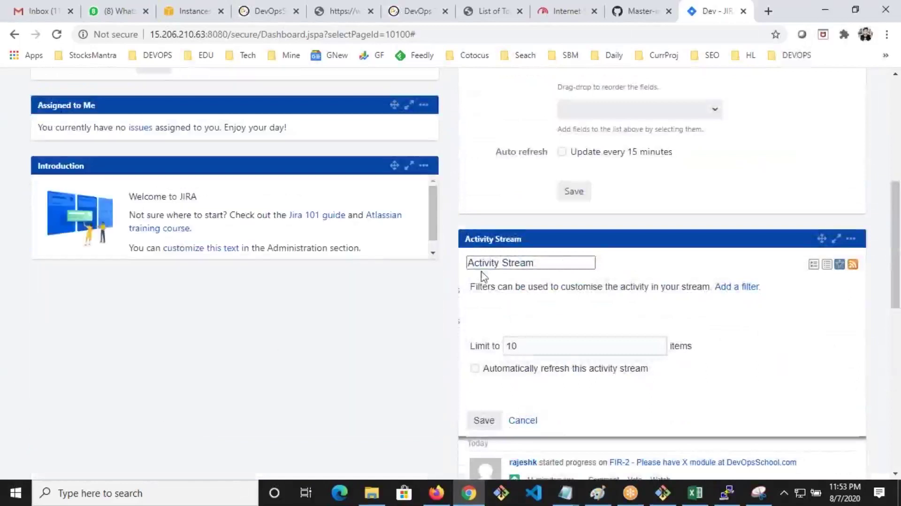
{"action": "scroll", "coordinate": [483, 278], "scroll_direction": "up", "scroll_amount": 5}
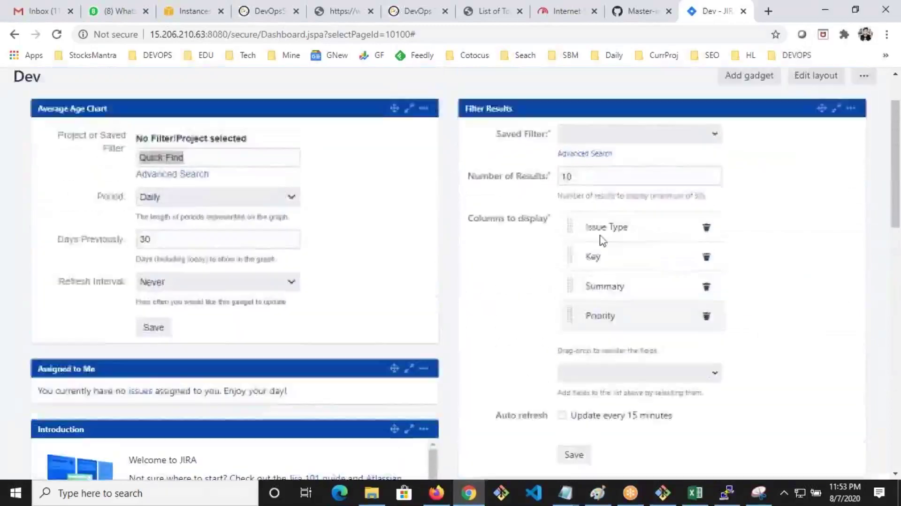
{"action": "left_click", "coordinate": [608, 135]}
{"action": "left_click", "coordinate": [715, 135]}
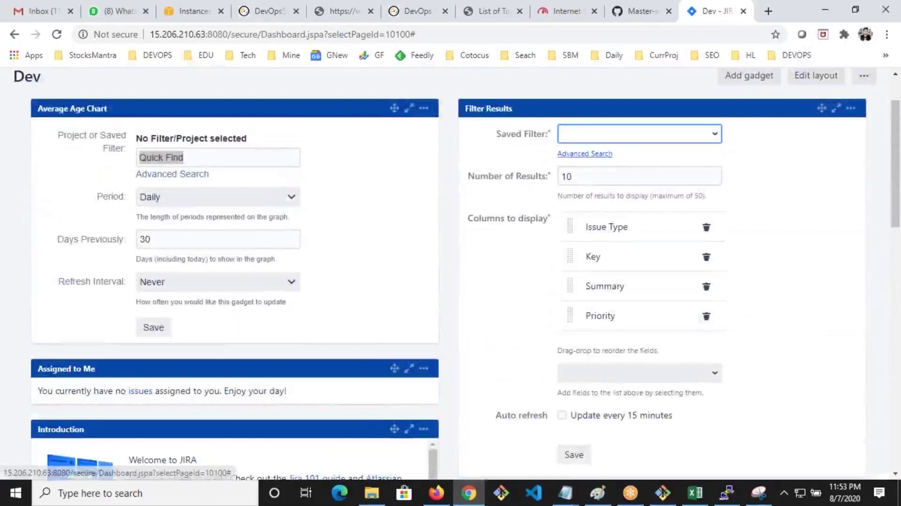
{"action": "left_click", "coordinate": [586, 135]}
{"action": "scroll", "coordinate": [582, 371], "scroll_direction": "down", "scroll_amount": 3}
{"action": "left_click", "coordinate": [573, 324]}
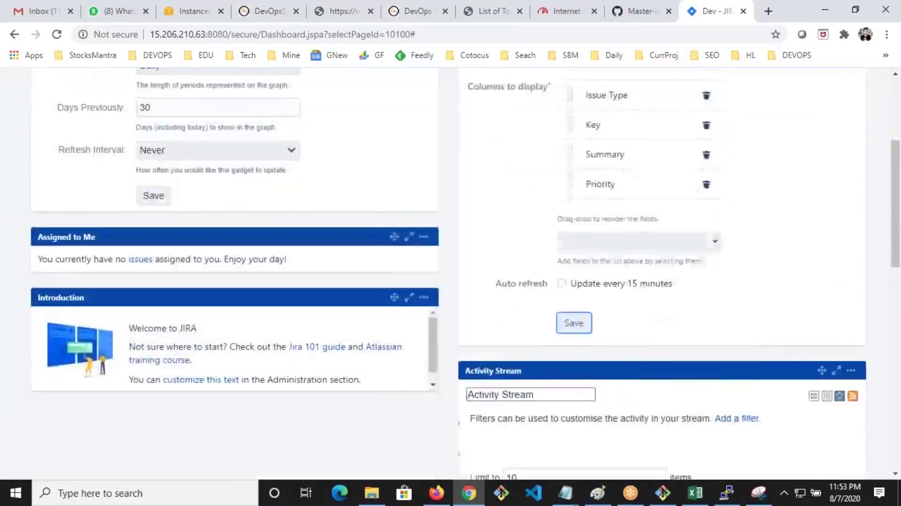
Search saved filters for 'df', then save the Activity Stream gadget settings
{"action": "left_click", "coordinate": [595, 204]}
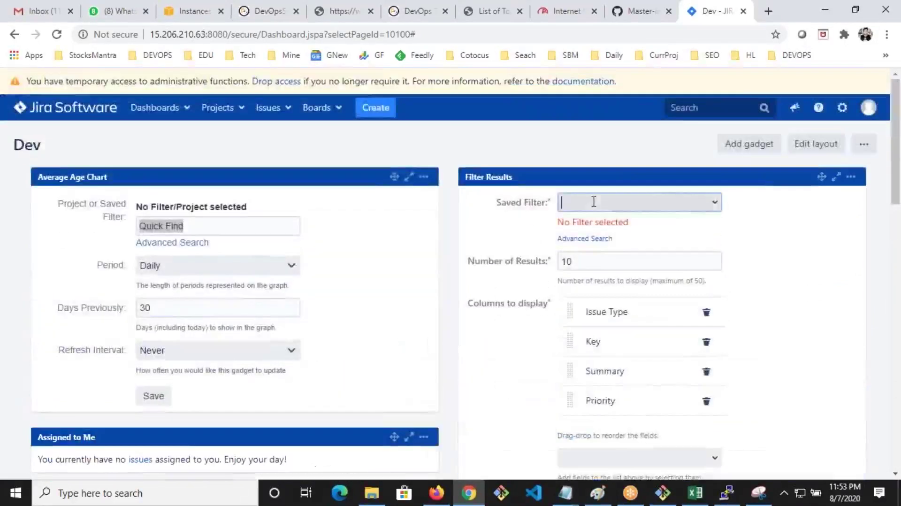
{"action": "type", "text": "d"}
{"action": "type", "text": "f"}
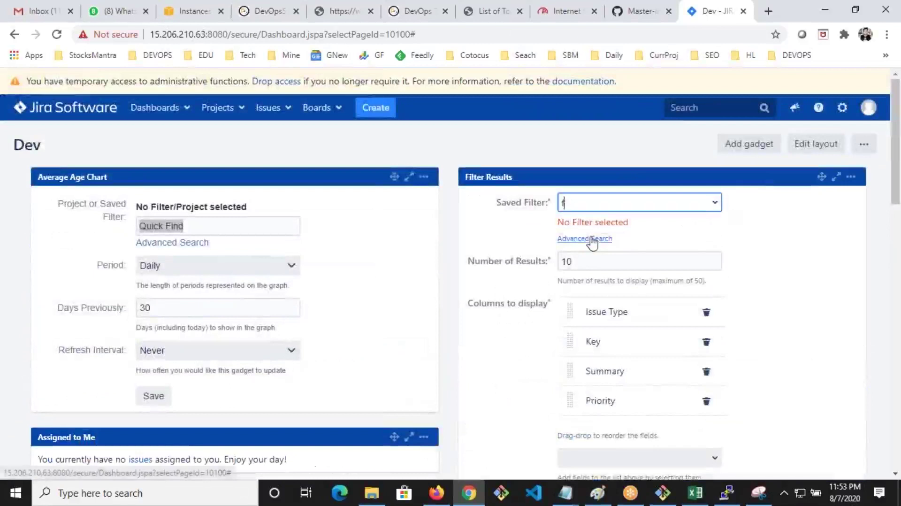
{"action": "left_click", "coordinate": [714, 203]}
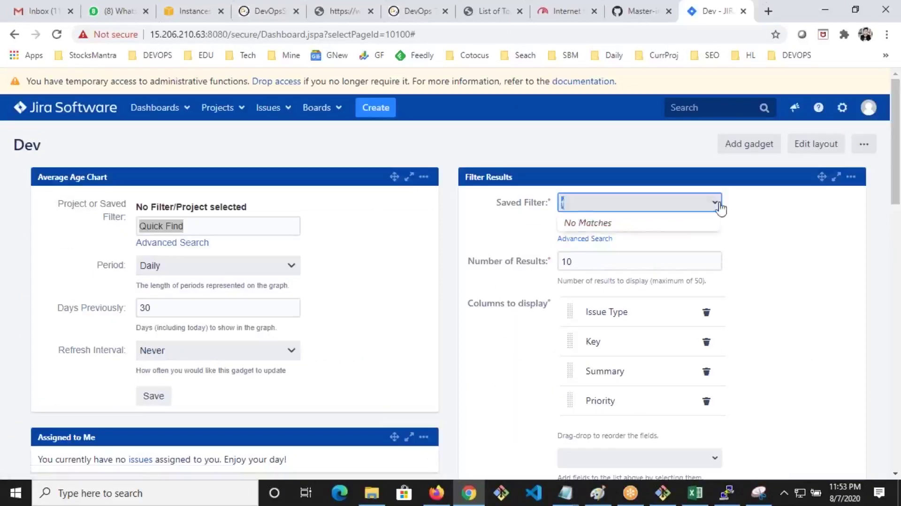
{"action": "scroll", "coordinate": [652, 290], "scroll_direction": "down", "scroll_amount": 4}
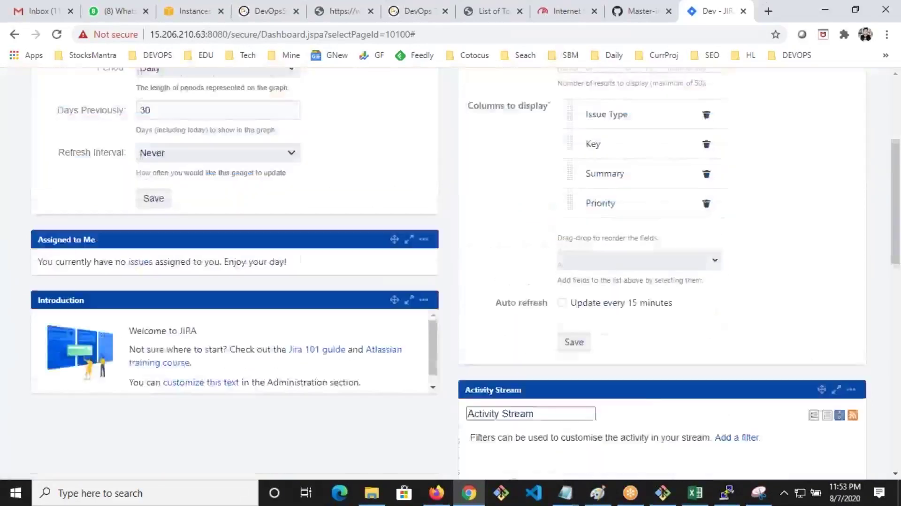
{"action": "scroll", "coordinate": [502, 260], "scroll_direction": "down", "scroll_amount": 7}
{"action": "left_click", "coordinate": [484, 241]}
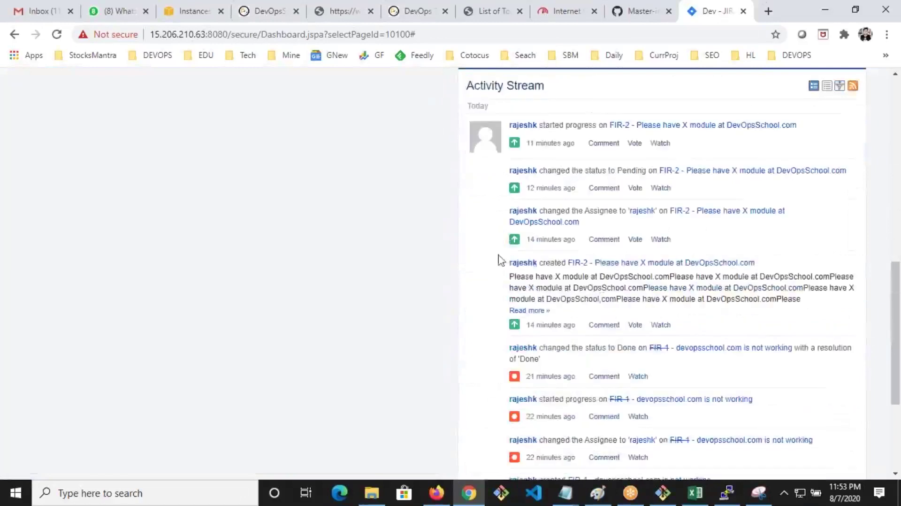
Delete the Filter Results gadget from the Dev dashboard
{"action": "scroll", "coordinate": [501, 261], "scroll_direction": "down", "scroll_amount": 5}
{"action": "scroll", "coordinate": [618, 311], "scroll_direction": "up", "scroll_amount": 15}
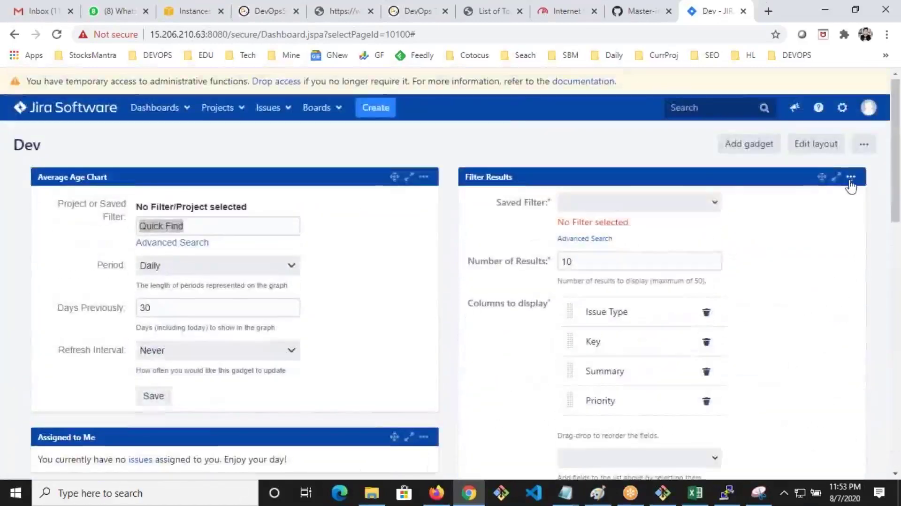
{"action": "left_click", "coordinate": [851, 176]}
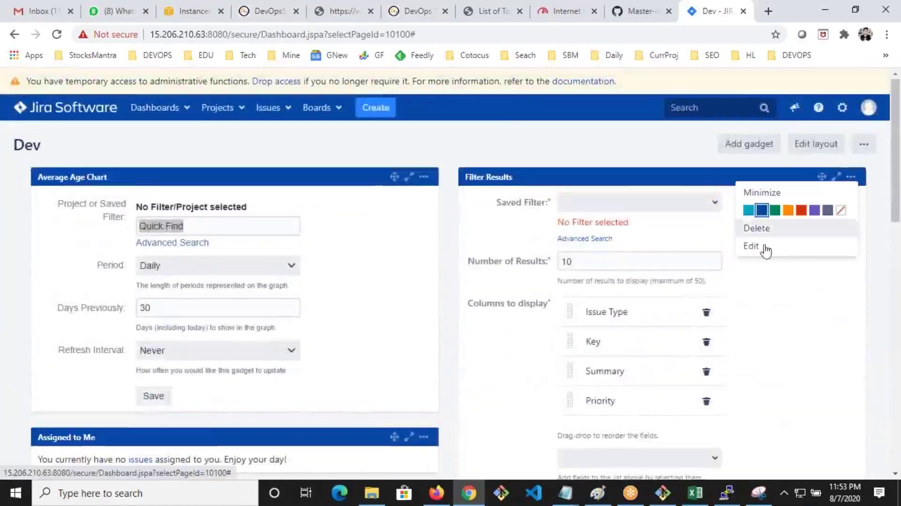
{"action": "left_click", "coordinate": [757, 228]}
{"action": "left_click", "coordinate": [516, 121]}
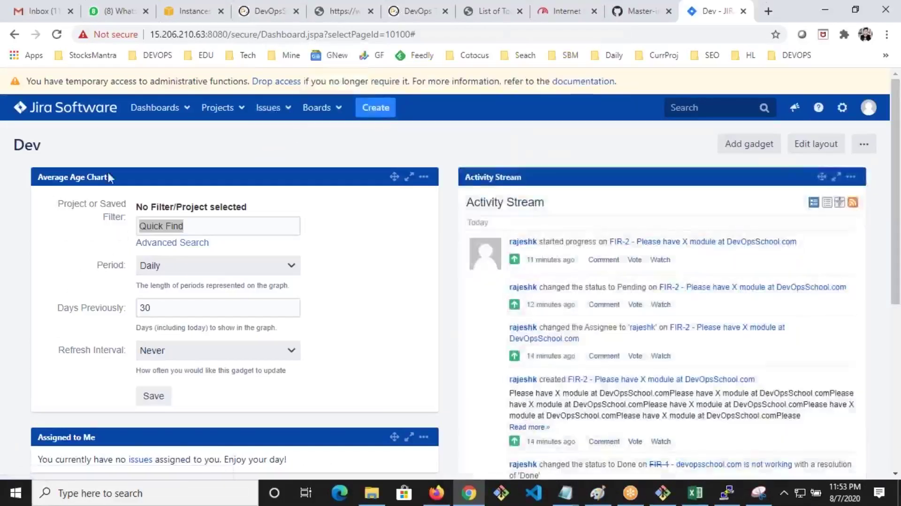
Reload the Dev dashboard from the Dashboards menu, then bring up the Projects menu
{"action": "left_click", "coordinate": [155, 107]}
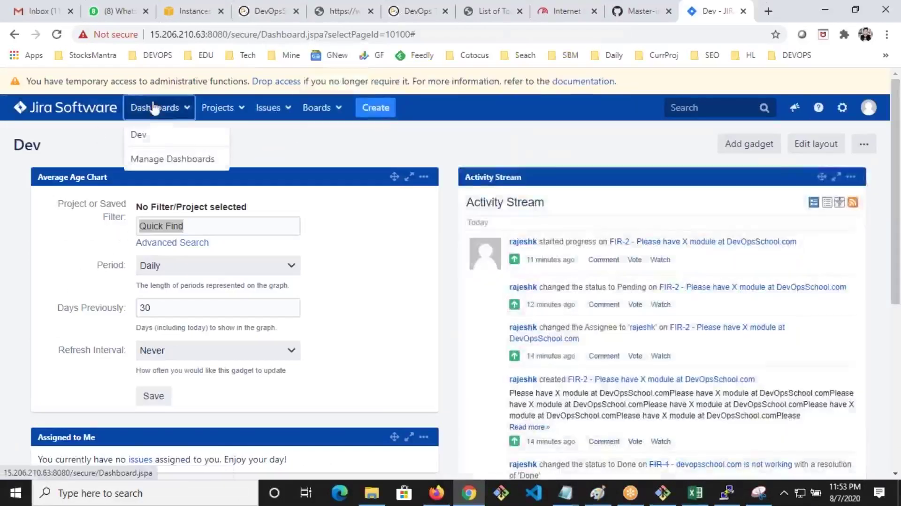
{"action": "left_click", "coordinate": [139, 136]}
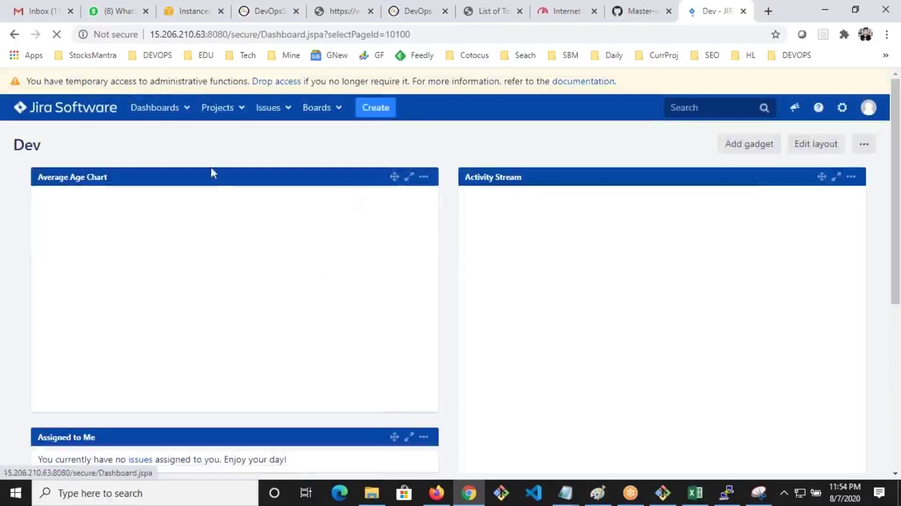
{"action": "left_click", "coordinate": [166, 117]}
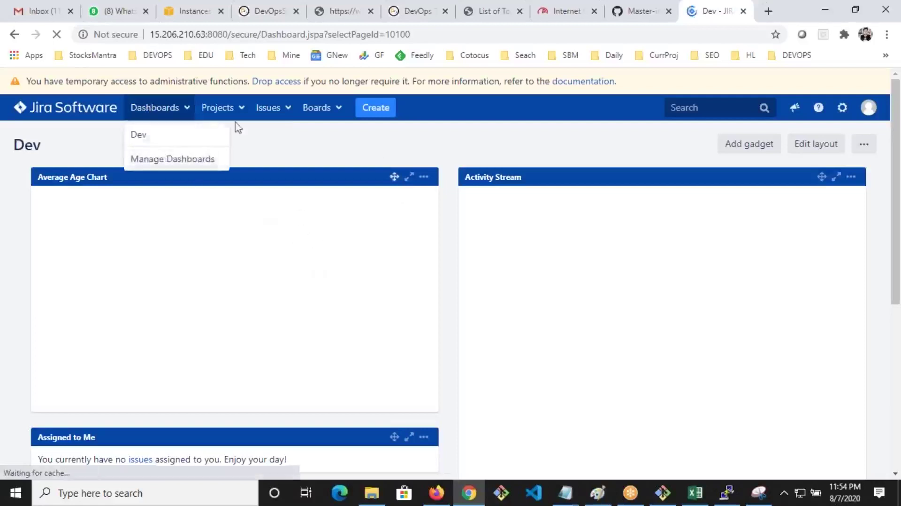
{"action": "mouse_move", "coordinate": [233, 113]}
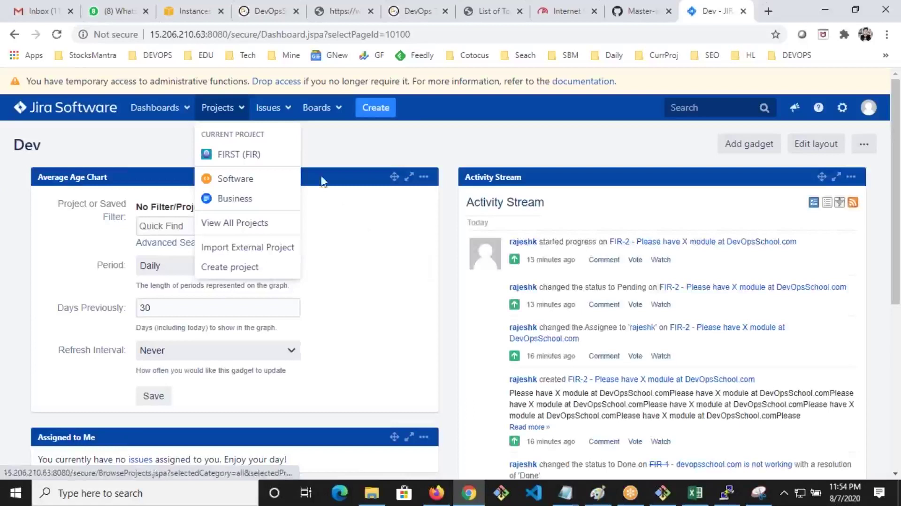
Create the SCRUM project from the Scrum software development template
{"action": "left_click", "coordinate": [230, 269]}
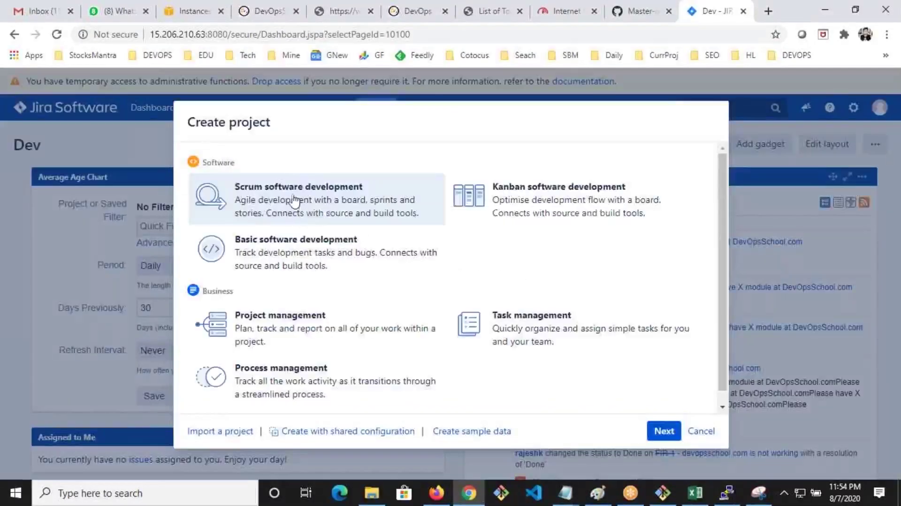
{"action": "left_click", "coordinate": [668, 432]}
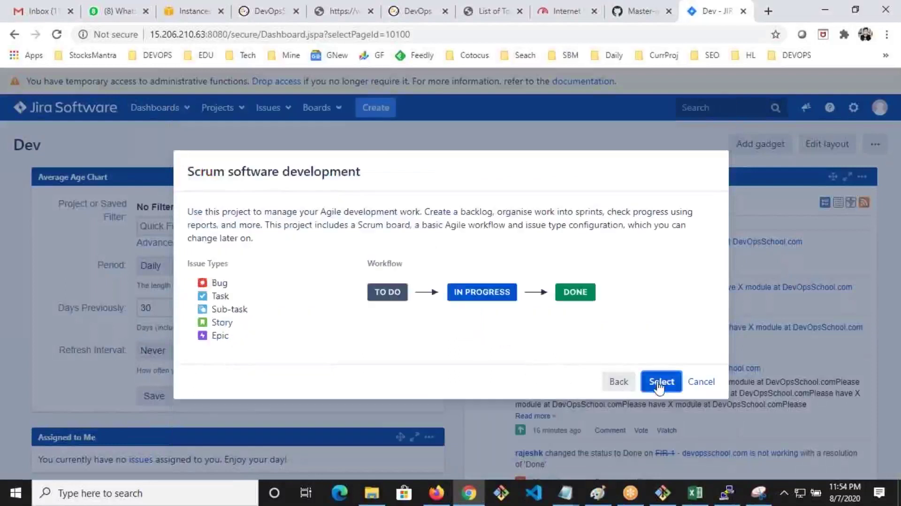
{"action": "left_click", "coordinate": [661, 382]}
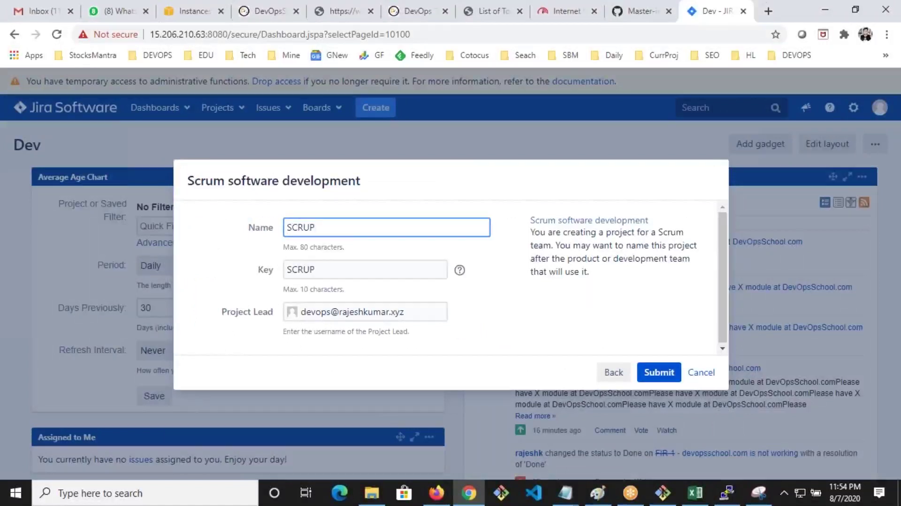
{"action": "left_click", "coordinate": [659, 373]}
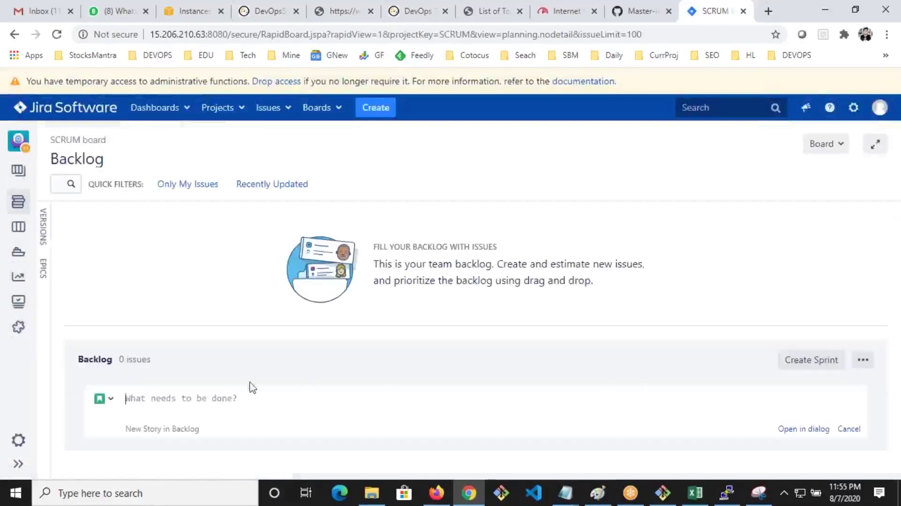
Create the story 'Task 1 - This is not working' with Country set to India
{"action": "type", "text": "Task 1"}
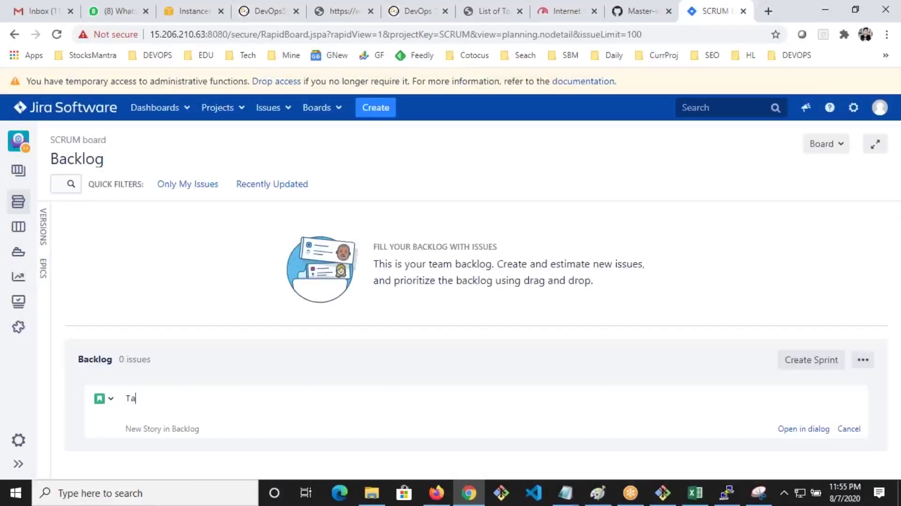
{"action": "type", "text": " - This is not working"}
{"action": "key", "text": "ctrl+a"}
{"action": "key", "text": "ctrl+c"}
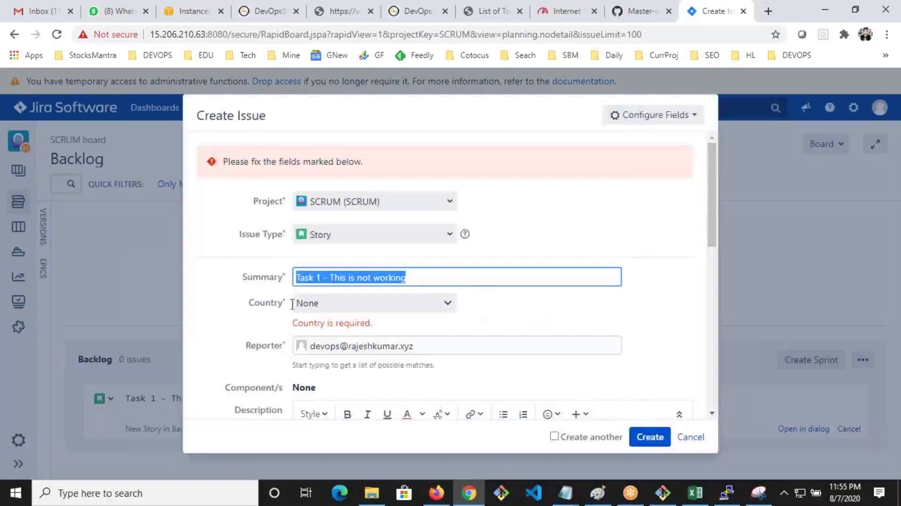
{"action": "left_click", "coordinate": [414, 305]}
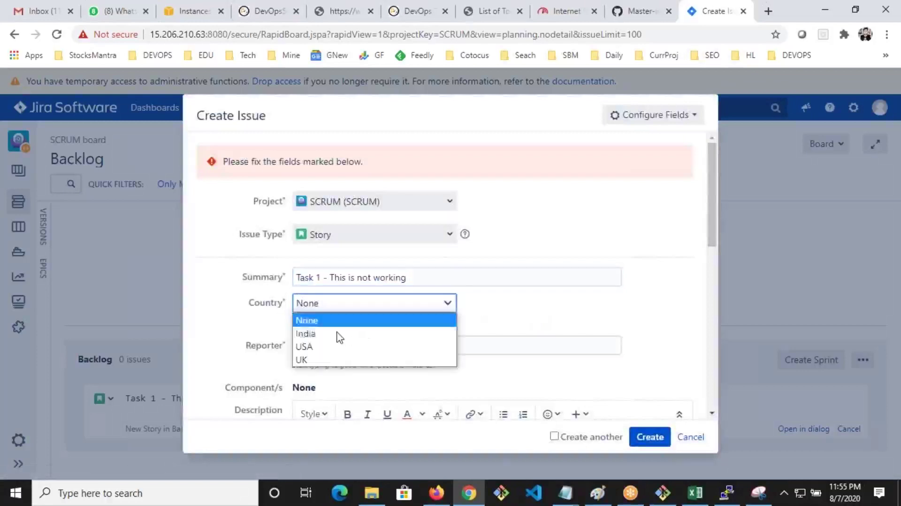
{"action": "key", "text": "Return"}
{"action": "left_click", "coordinate": [650, 437]}
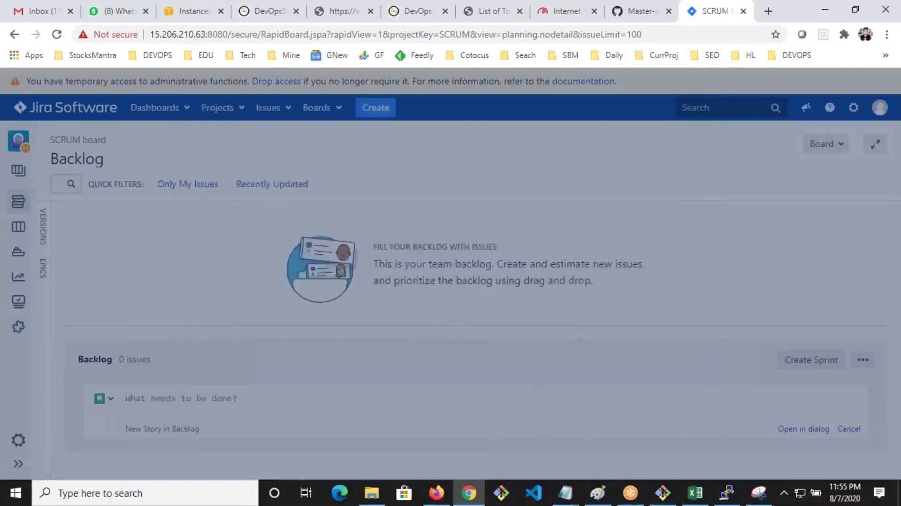
Create the story 'Task 2 - This is not working' with Country India
{"action": "key", "text": "ctrl+v"}
{"action": "type", "text": "2"}
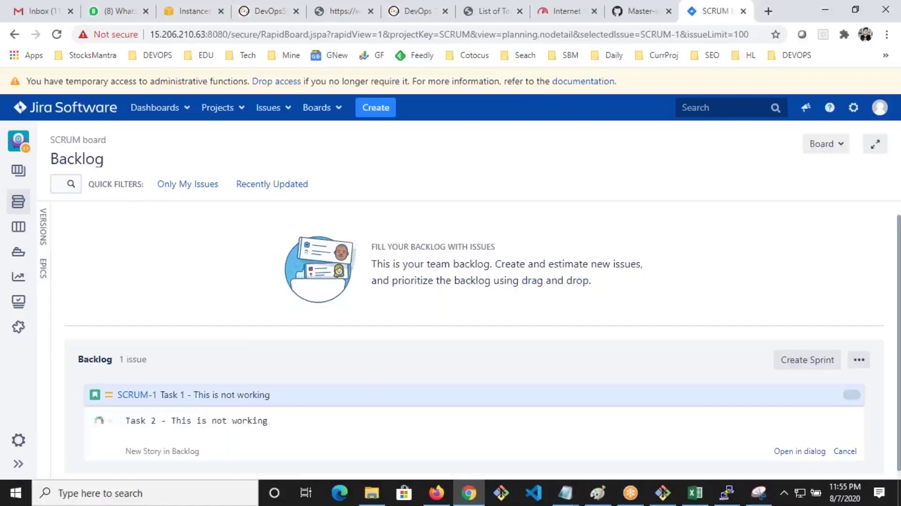
{"action": "key", "text": "Return"}
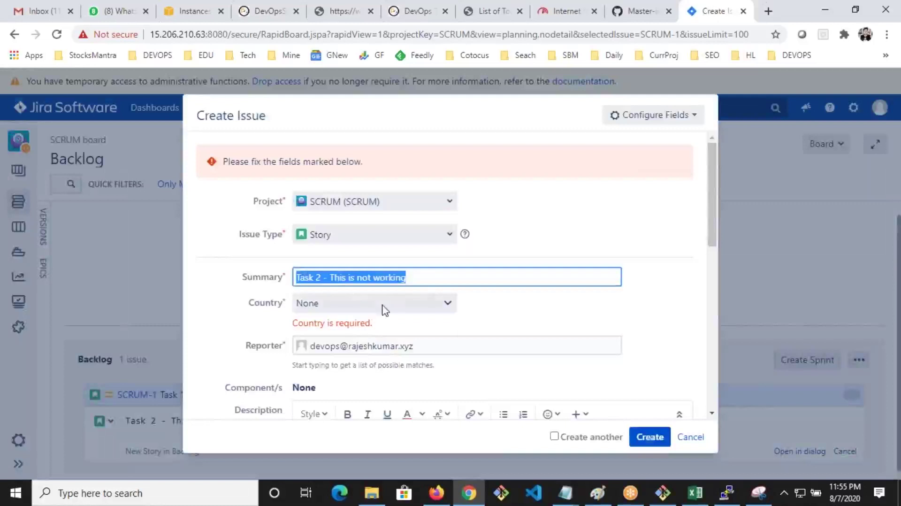
{"action": "left_click", "coordinate": [383, 306]}
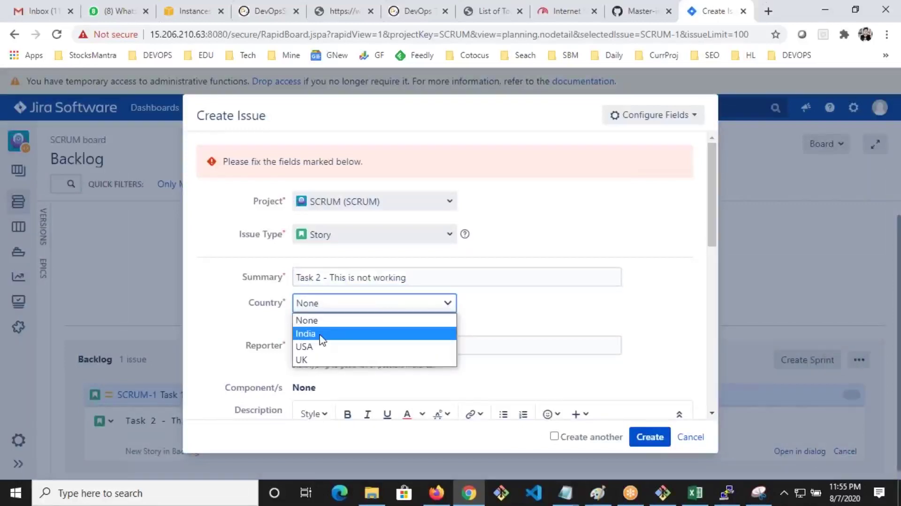
{"action": "left_click", "coordinate": [322, 334]}
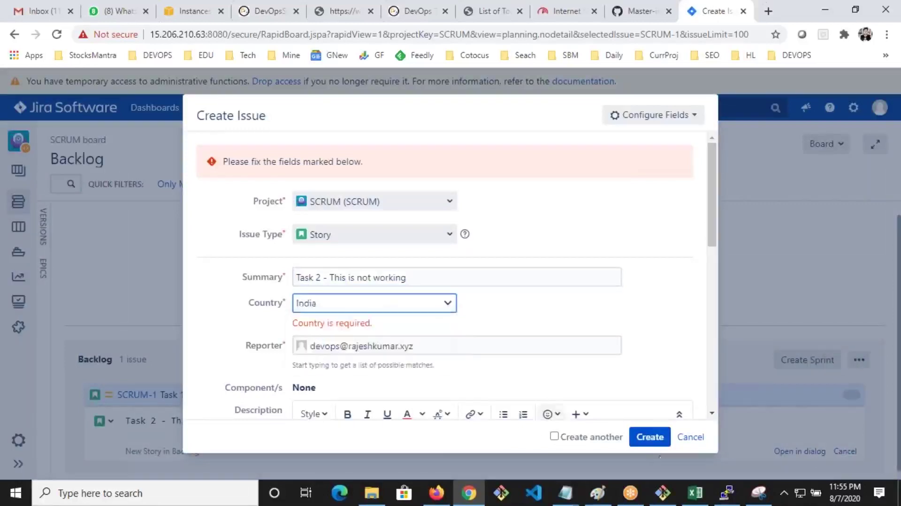
{"action": "left_click", "coordinate": [666, 436]}
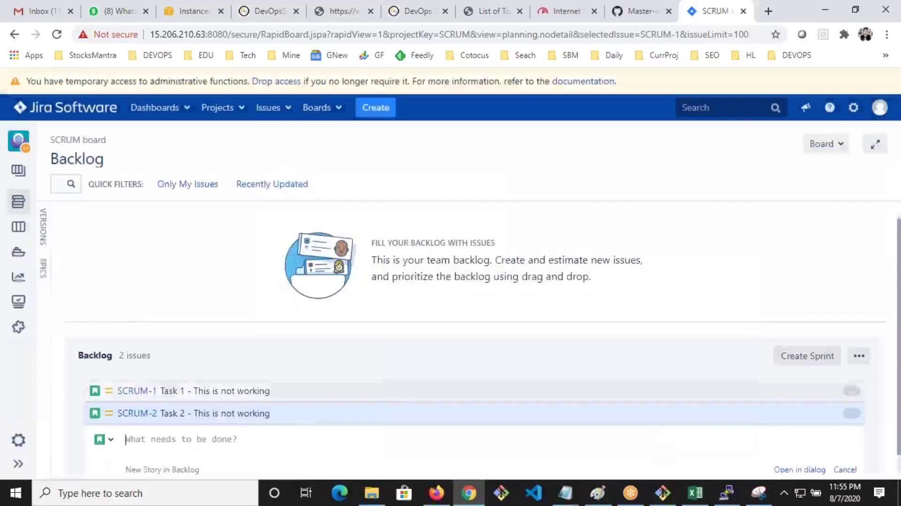
Create the story 'Task2- This is not working' with Country India
{"action": "type", "text": "Task 1 - This is not working"}
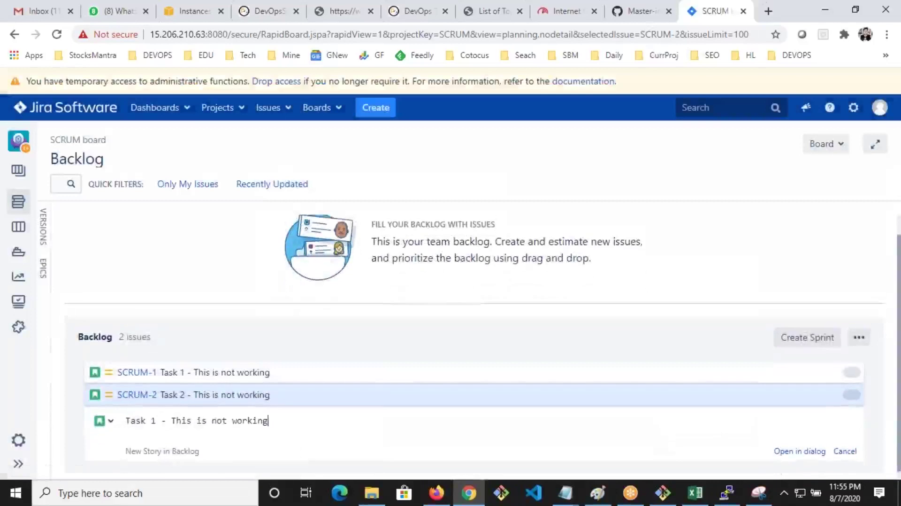
{"action": "key", "text": "Return"}
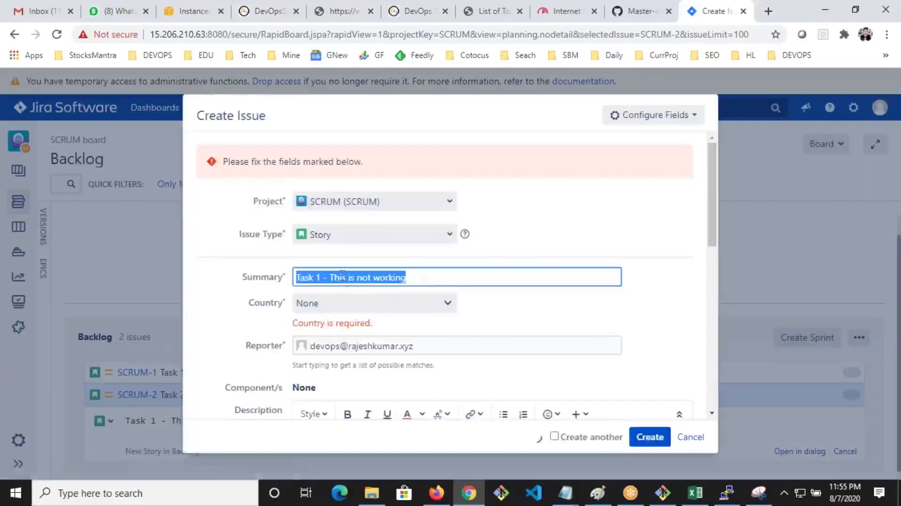
{"action": "left_click", "coordinate": [324, 282]}
{"action": "left_click_drag", "start_coordinate": [323, 276], "coordinate": [317, 275]}
{"action": "type", "text": "2"}
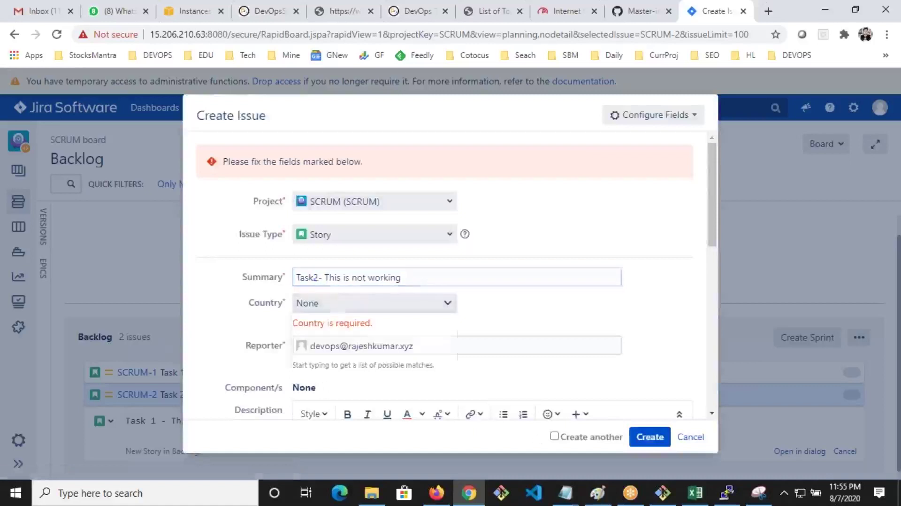
{"action": "left_click", "coordinate": [341, 304]}
{"action": "left_click", "coordinate": [313, 334]}
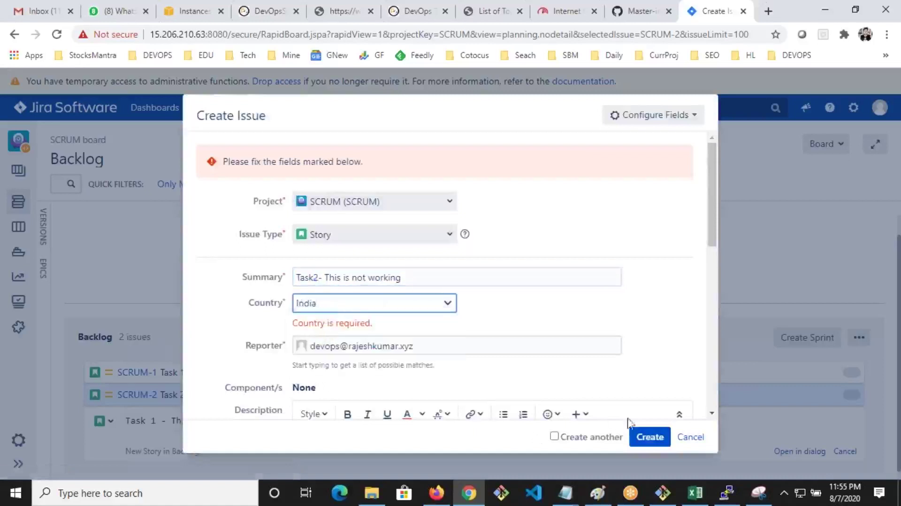
{"action": "left_click", "coordinate": [656, 435]}
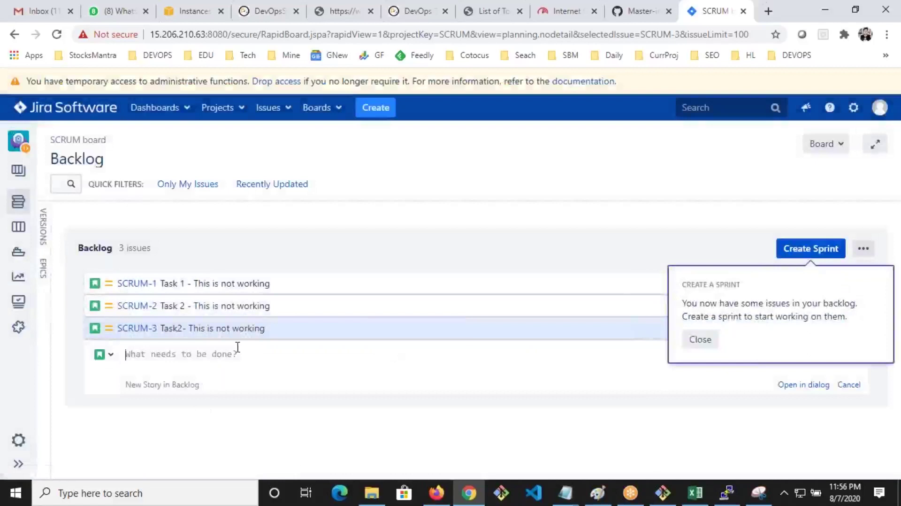
Create SCRUM Sprint 1 and move SCRUM-1, SCRUM-2 and SCRUM-3 into it
{"action": "left_click", "coordinate": [623, 217]}
{"action": "left_click", "coordinate": [707, 348]}
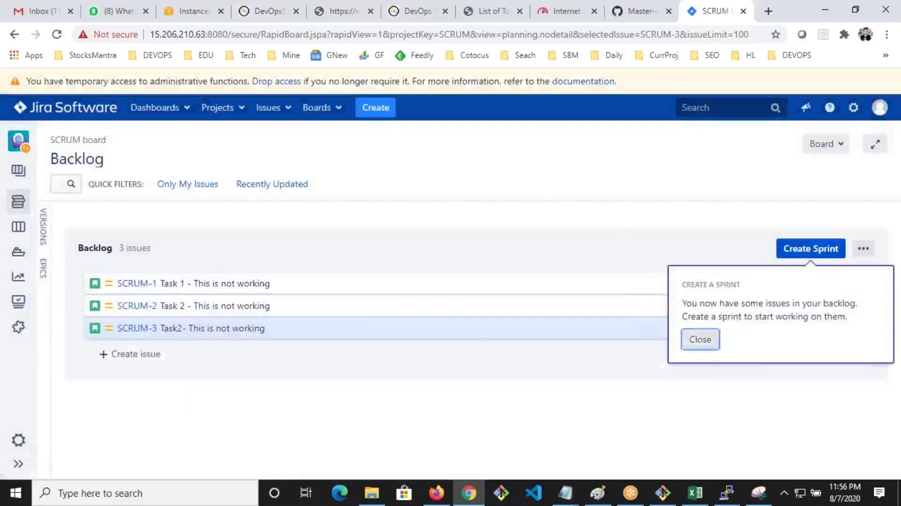
{"action": "left_click", "coordinate": [806, 249]}
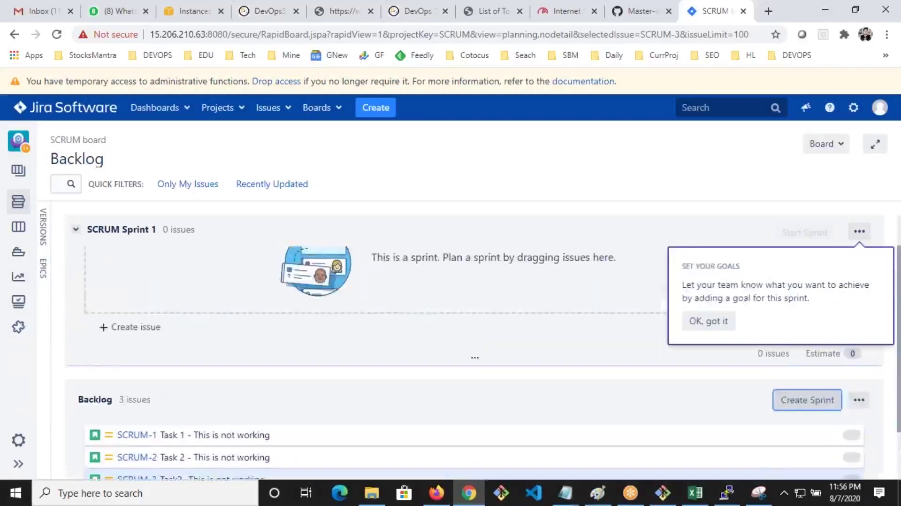
{"action": "left_click_drag", "start_coordinate": [216, 434], "coordinate": [221, 277]}
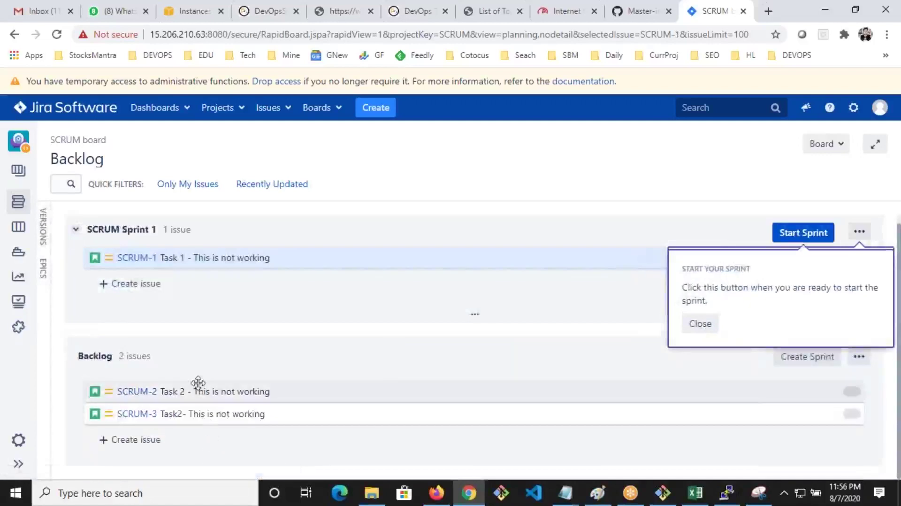
{"action": "left_click_drag", "start_coordinate": [198, 382], "coordinate": [197, 331]}
{"action": "left_click_drag", "start_coordinate": [201, 421], "coordinate": [197, 327]}
Dismiss the sprint tips and bring up the Start Sprint form
{"action": "left_click", "coordinate": [711, 324]}
{"action": "left_click", "coordinate": [711, 325]}
{"action": "left_click", "coordinate": [704, 322]}
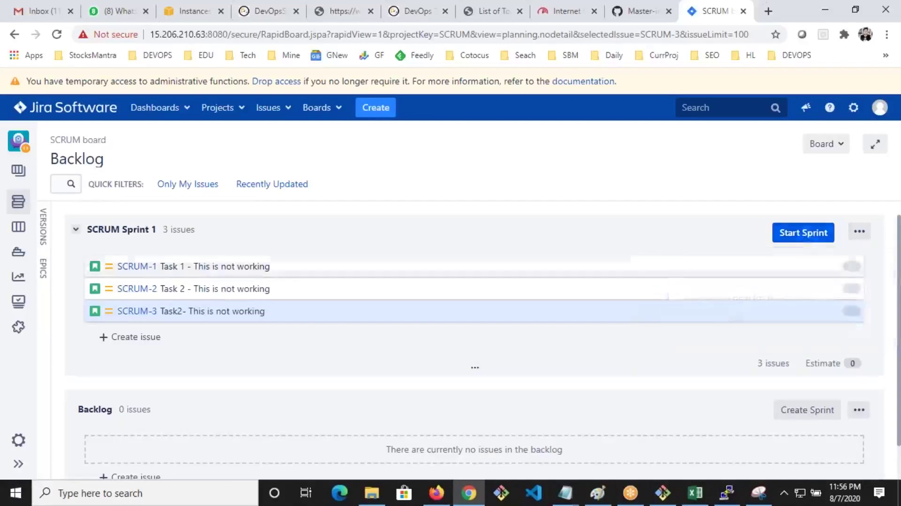
{"action": "left_click", "coordinate": [807, 235]}
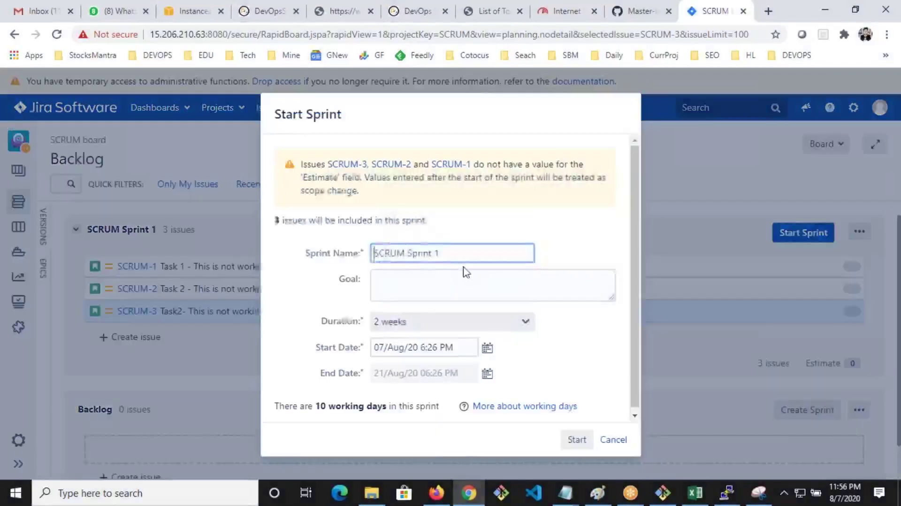
Start SCRUM Sprint 1 with the 2-week duration
{"action": "left_click", "coordinate": [526, 321]}
{"action": "left_click", "coordinate": [561, 320]}
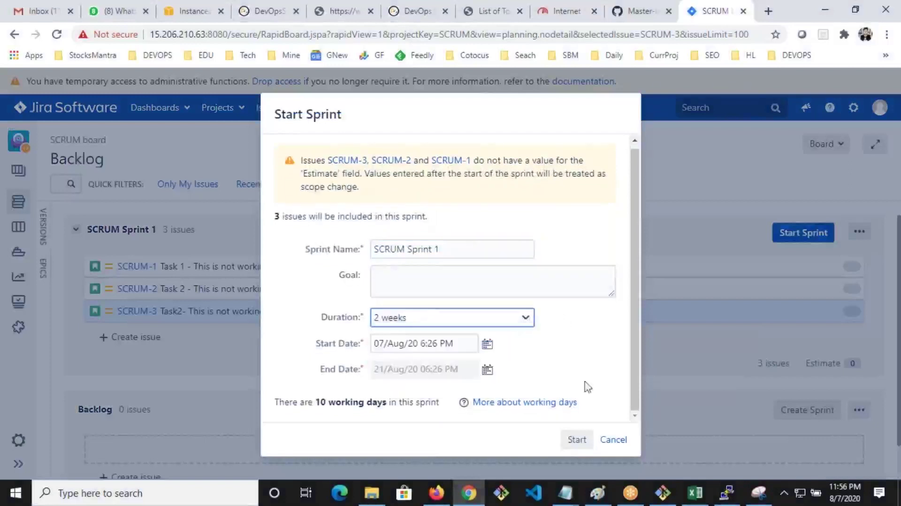
{"action": "left_click", "coordinate": [577, 441]}
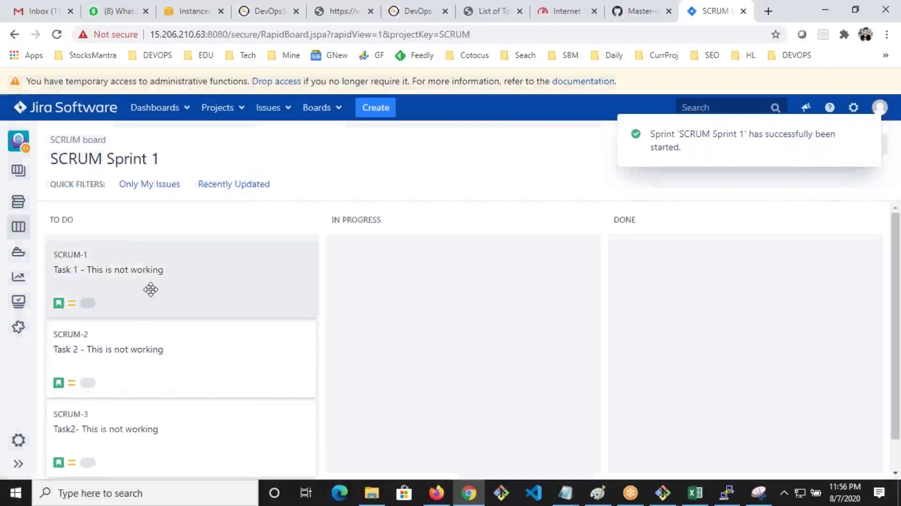
Move SCRUM-1 and SCRUM-3 to Done, SCRUM-2 to In Progress, then choose Complete Sprint
{"action": "left_click", "coordinate": [145, 261]}
{"action": "left_click_drag", "start_coordinate": [145, 261], "coordinate": [430, 279]}
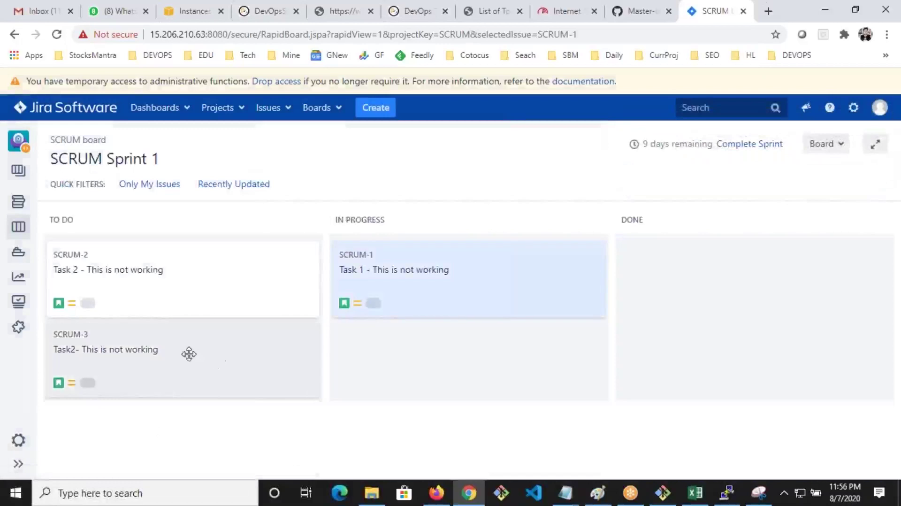
{"action": "left_click_drag", "start_coordinate": [187, 354], "coordinate": [408, 343]}
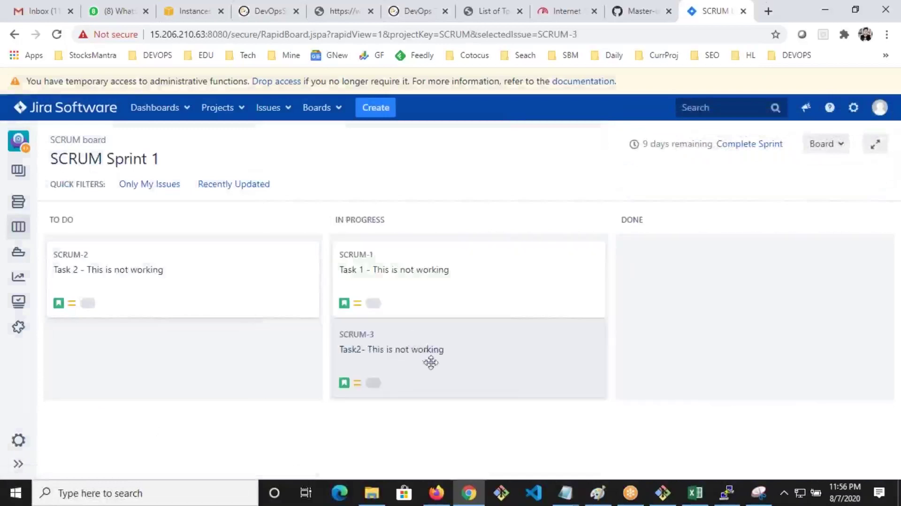
{"action": "left_click_drag", "start_coordinate": [533, 282], "coordinate": [685, 275]}
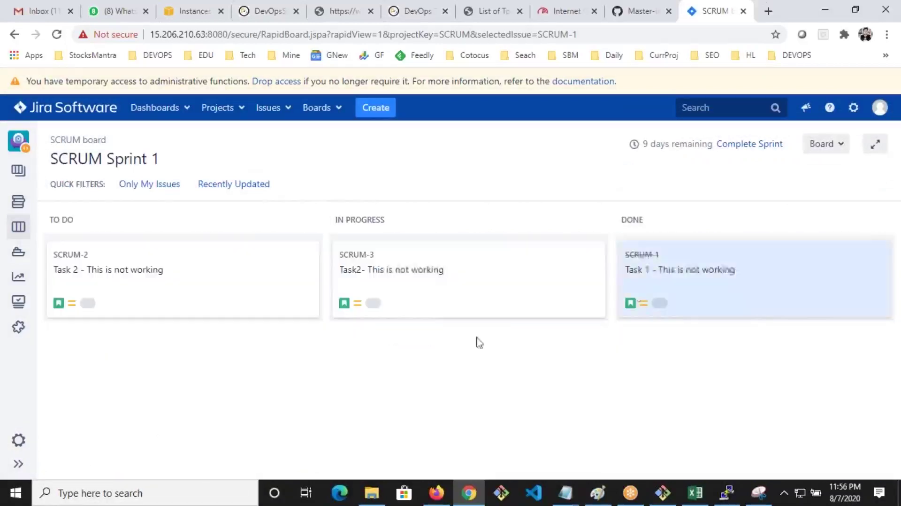
{"action": "left_click_drag", "start_coordinate": [437, 273], "coordinate": [667, 295]}
{"action": "left_click_drag", "start_coordinate": [187, 266], "coordinate": [464, 273]}
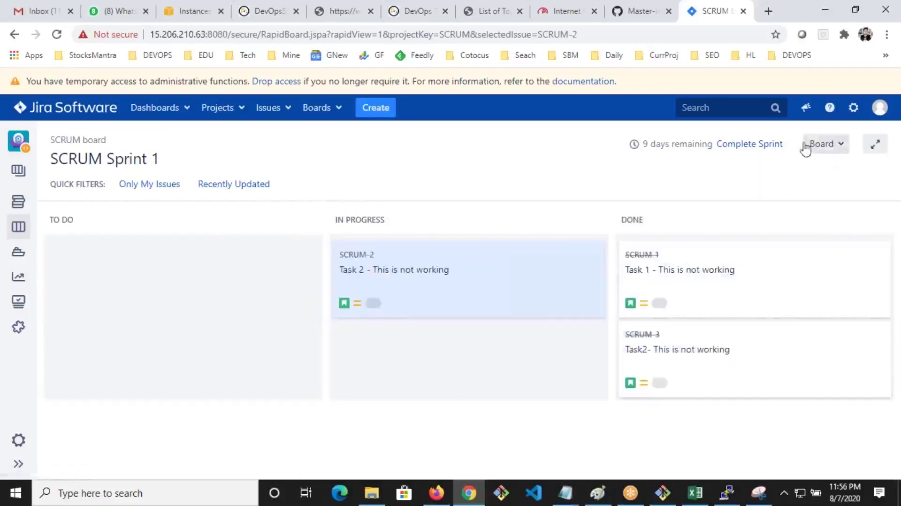
{"action": "left_click", "coordinate": [747, 145]}
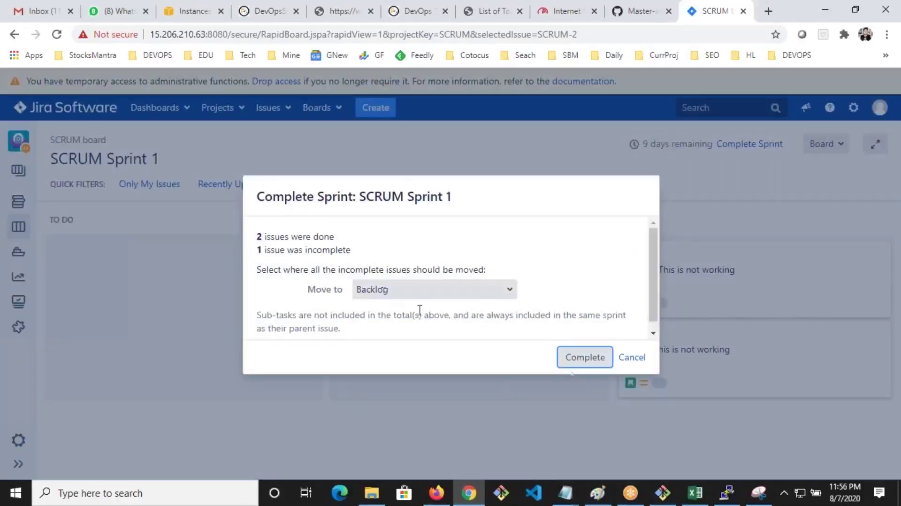
Complete SCRUM Sprint 1 with the unfinished issue sent to Backlog and review the Sprint Report
{"action": "left_click", "coordinate": [588, 358]}
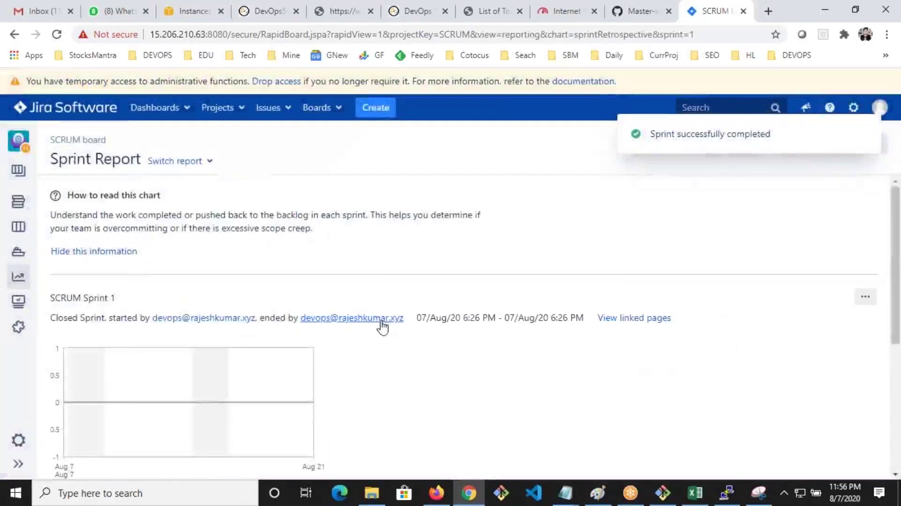
{"action": "scroll", "coordinate": [89, 262], "scroll_direction": "down", "scroll_amount": 3}
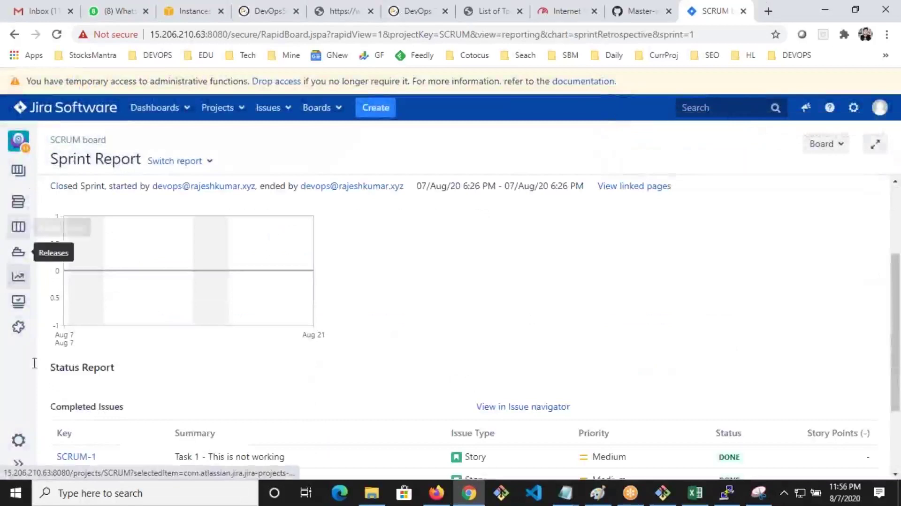
{"action": "left_click", "coordinate": [19, 464]}
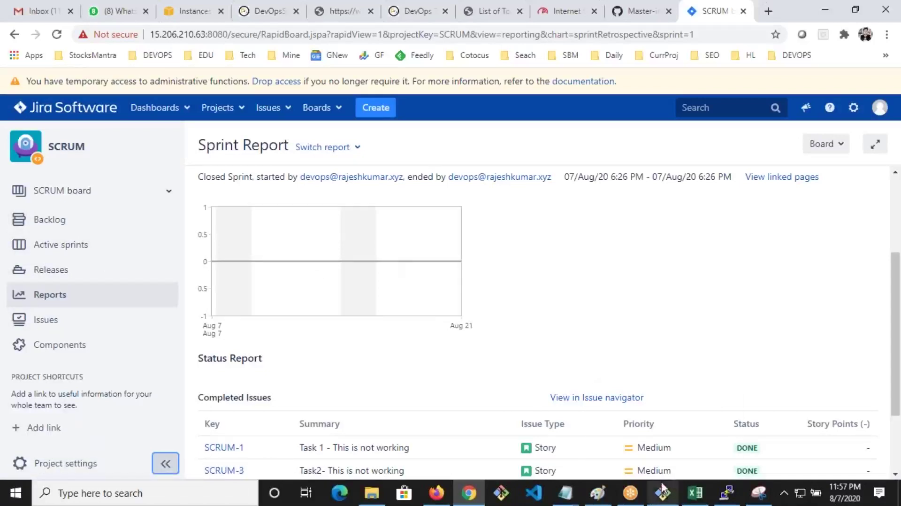
{"action": "mouse_move", "coordinate": [662, 492]}
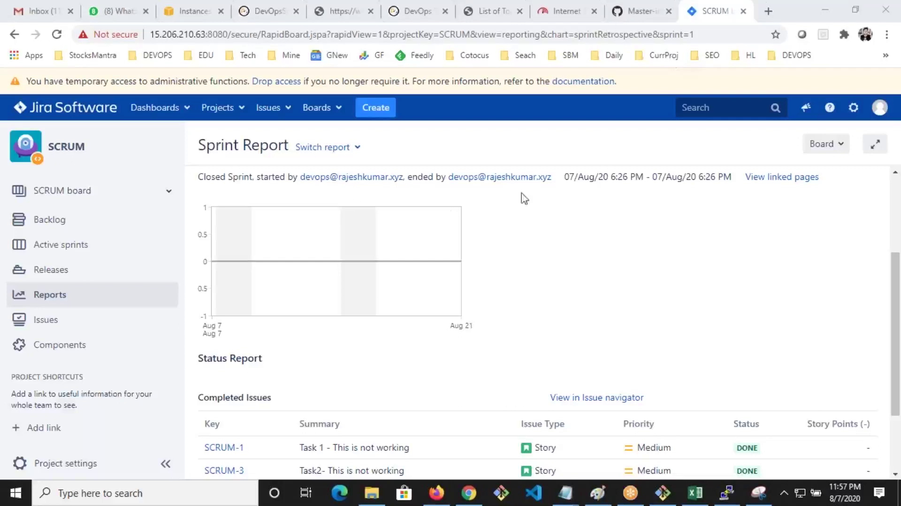
Go to the System General configuration page in Jira administration and scroll through it
{"action": "left_click", "coordinate": [853, 108]}
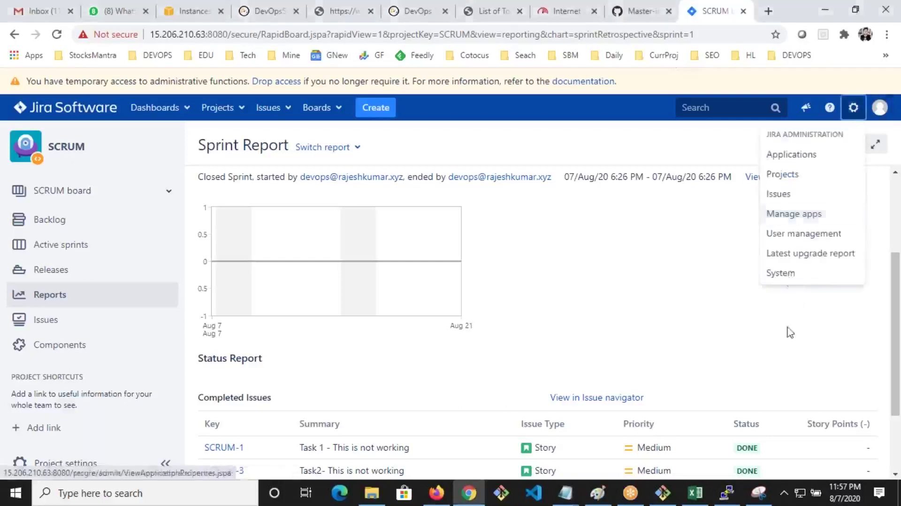
{"action": "left_click", "coordinate": [782, 274]}
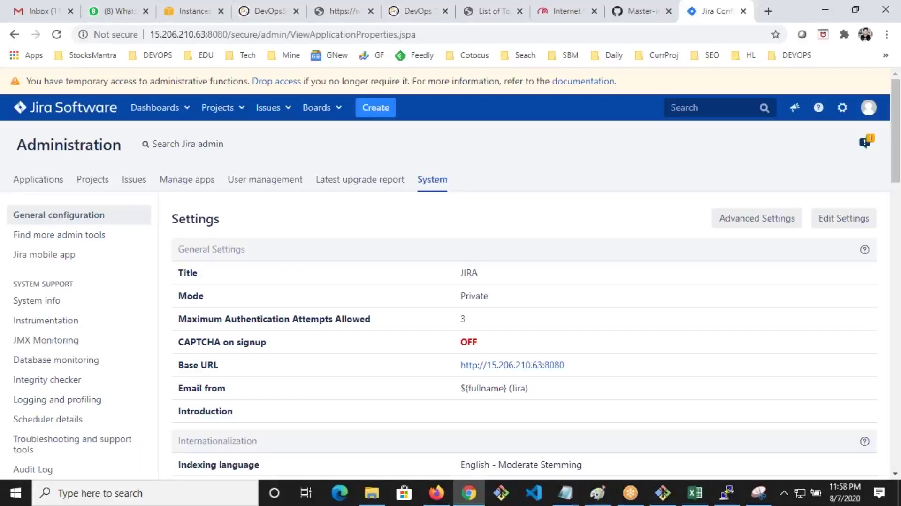
{"action": "left_click", "coordinate": [841, 115]}
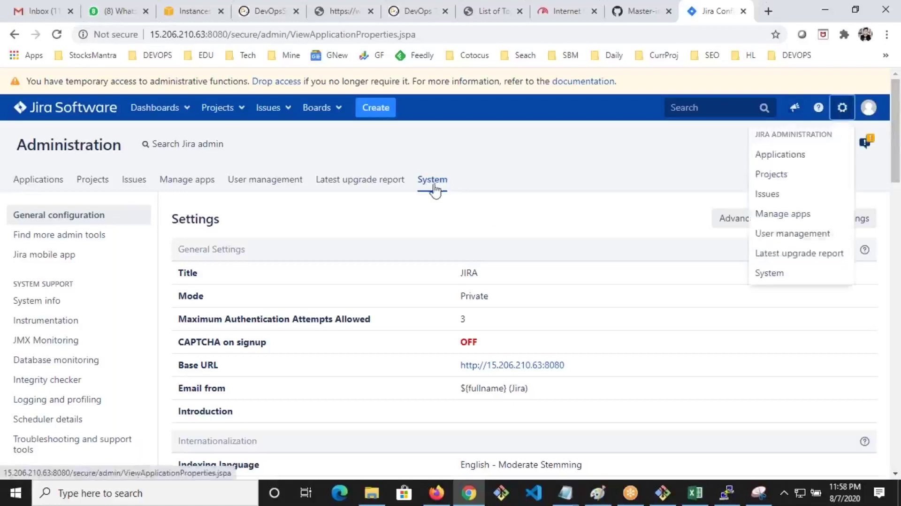
{"action": "scroll", "coordinate": [167, 345], "scroll_direction": "down", "scroll_amount": 4}
{"action": "scroll", "coordinate": [108, 368], "scroll_direction": "down", "scroll_amount": 8}
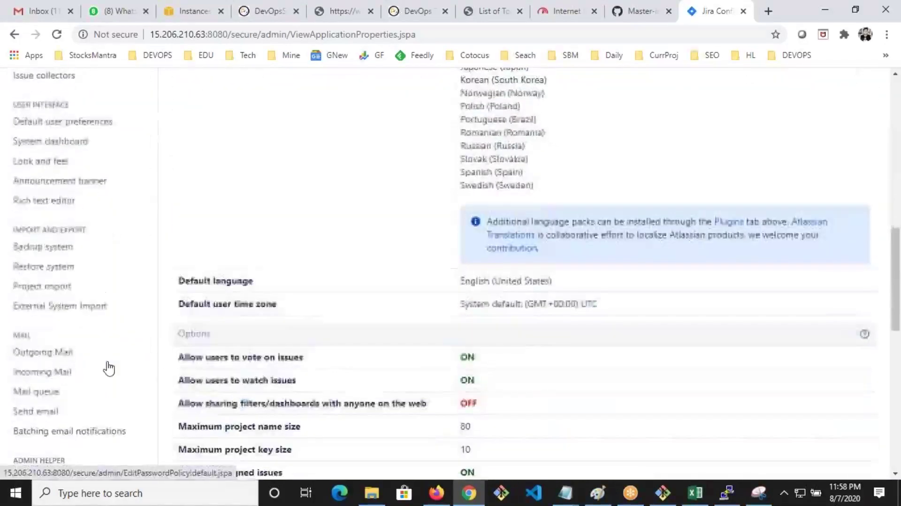
Back up all Jira data as XML file backup1.zip in the jira/export folder
{"action": "left_click", "coordinate": [52, 252]}
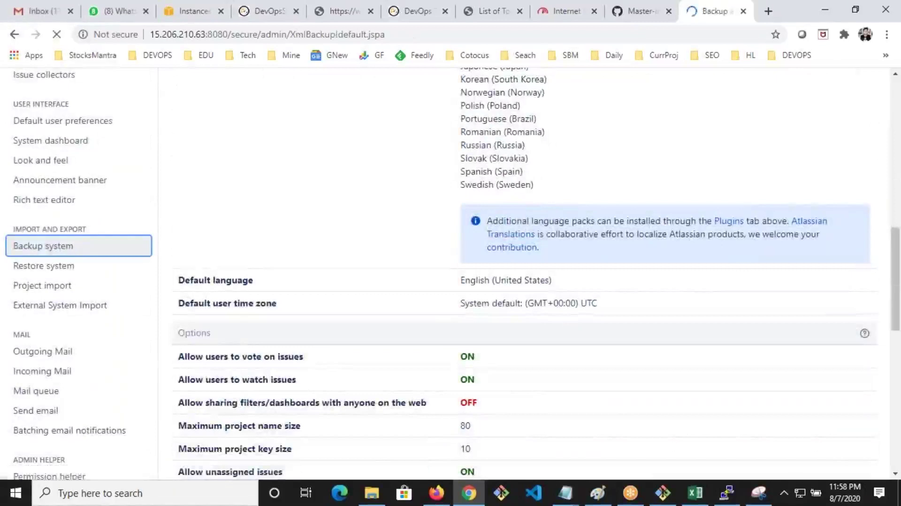
{"action": "scroll", "coordinate": [382, 215], "scroll_direction": "down", "scroll_amount": 3}
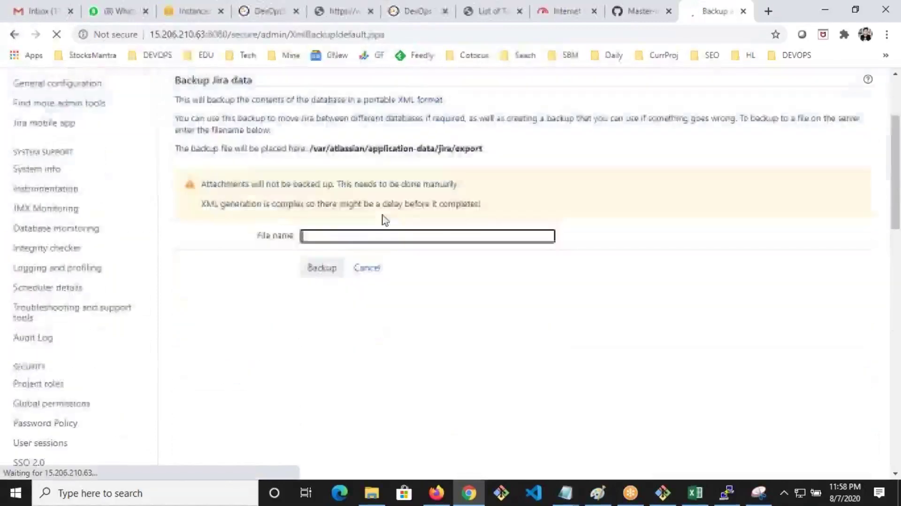
{"action": "left_click_drag", "start_coordinate": [498, 154], "coordinate": [305, 148]}
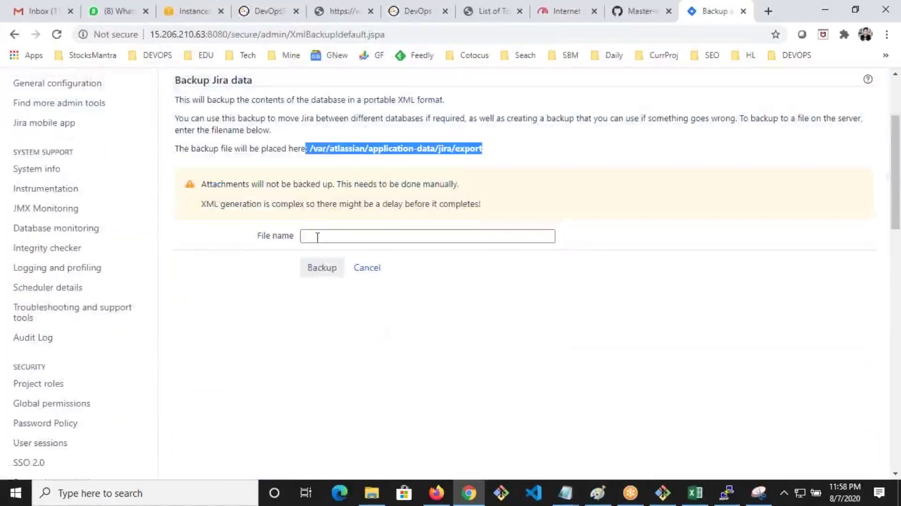
{"action": "left_click", "coordinate": [317, 237]}
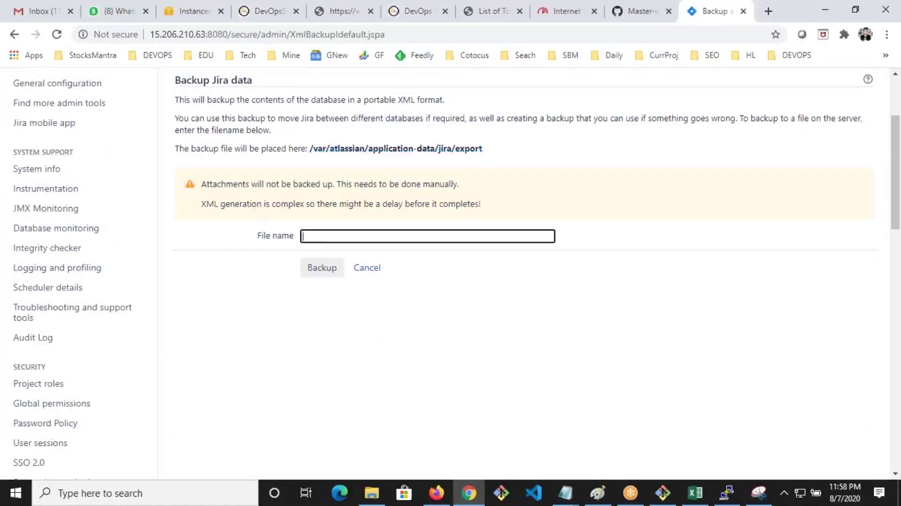
{"action": "left_click_drag", "start_coordinate": [249, 205], "coordinate": [300, 206]}
{"action": "left_click", "coordinate": [341, 240]}
{"action": "type", "text": "raj"}
{"action": "left_click", "coordinate": [329, 270]}
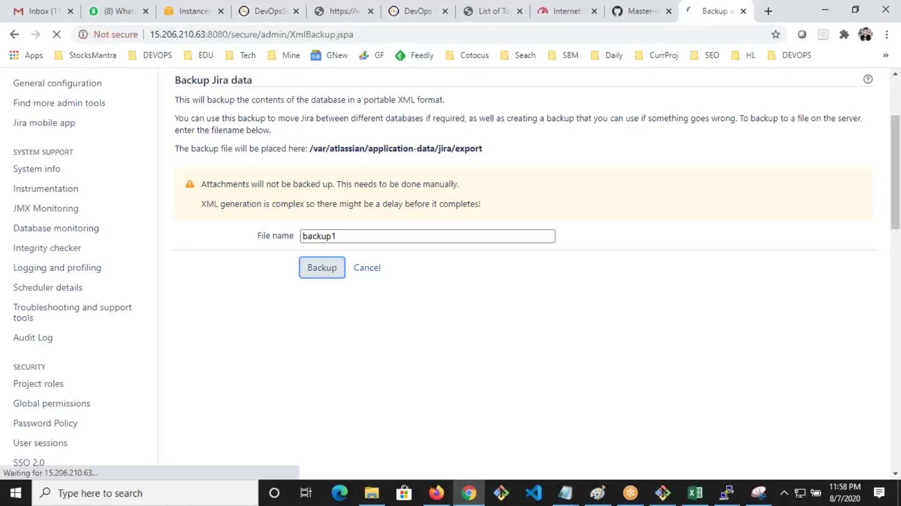
{"action": "left_click_drag", "start_coordinate": [494, 235], "coordinate": [426, 224]}
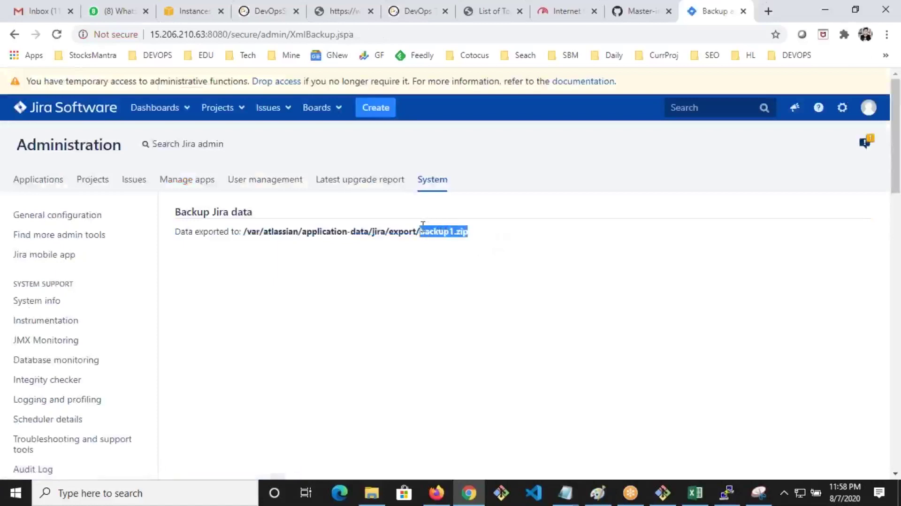
{"action": "scroll", "coordinate": [179, 292], "scroll_direction": "down", "scroll_amount": 10}
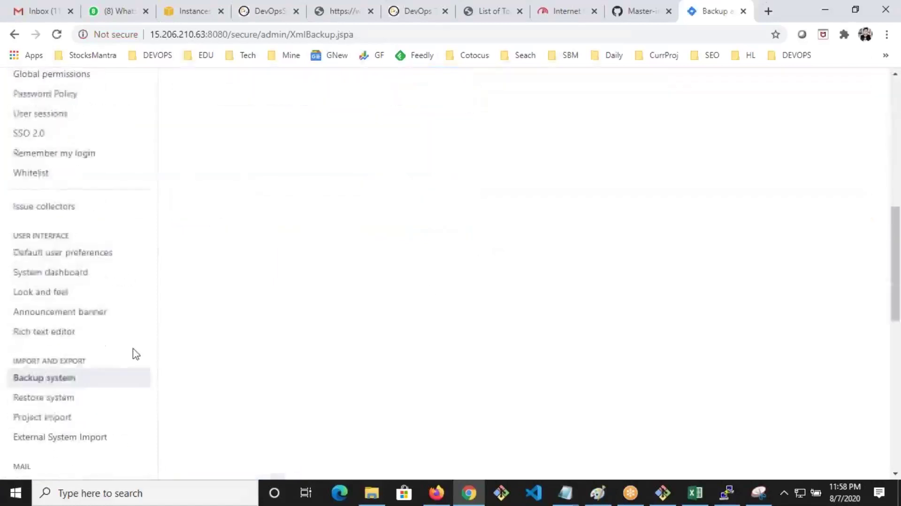
Open the Restore system page and enter 'bac' as the backup file name
{"action": "left_click", "coordinate": [49, 404]}
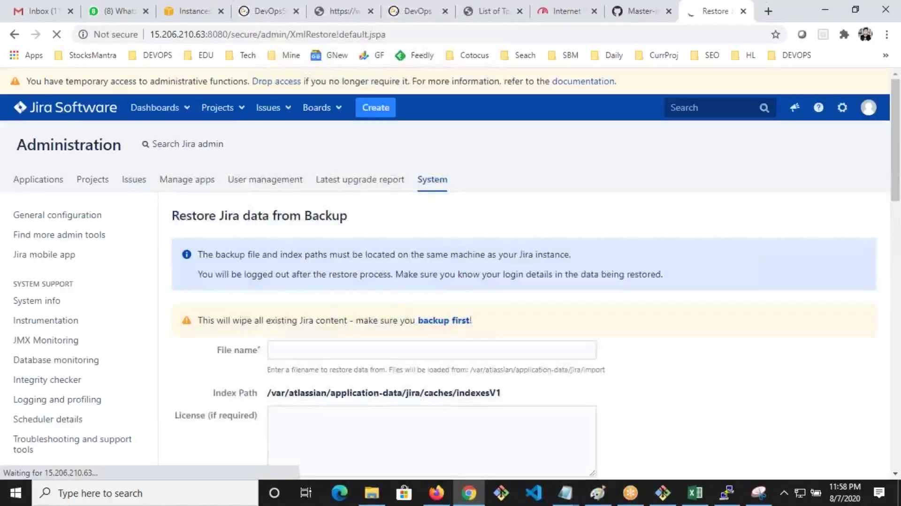
{"action": "scroll", "coordinate": [413, 305], "scroll_direction": "down", "scroll_amount": 2}
{"action": "scroll", "coordinate": [413, 306], "scroll_direction": "down", "scroll_amount": 1}
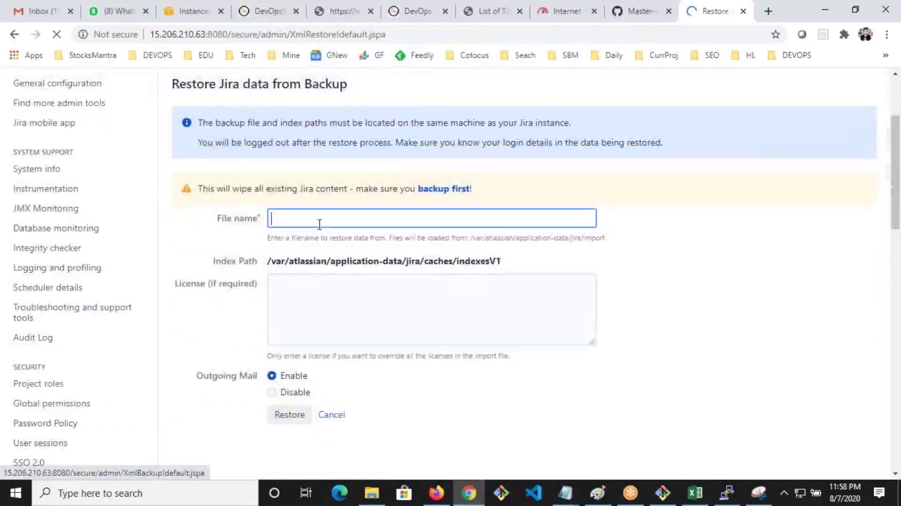
{"action": "type", "text": "ba"}
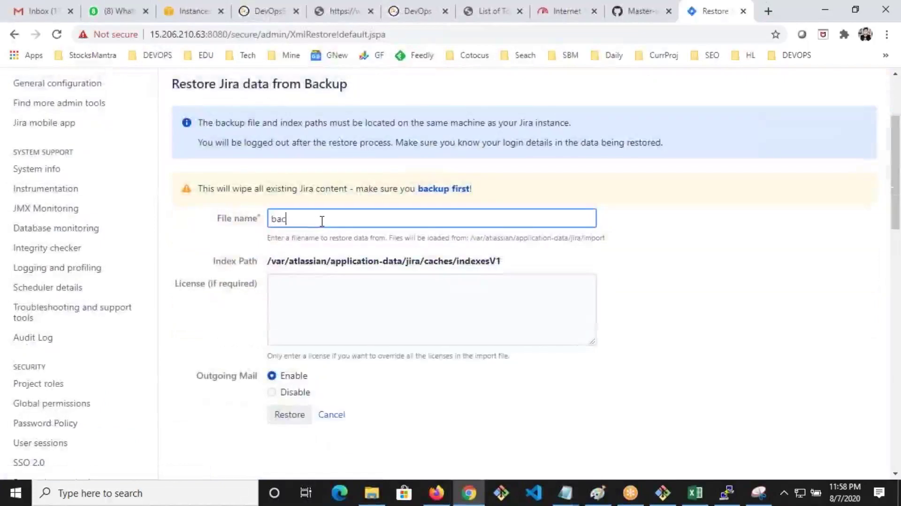
{"action": "type", "text": "c"}
{"action": "left_click", "coordinate": [317, 306]}
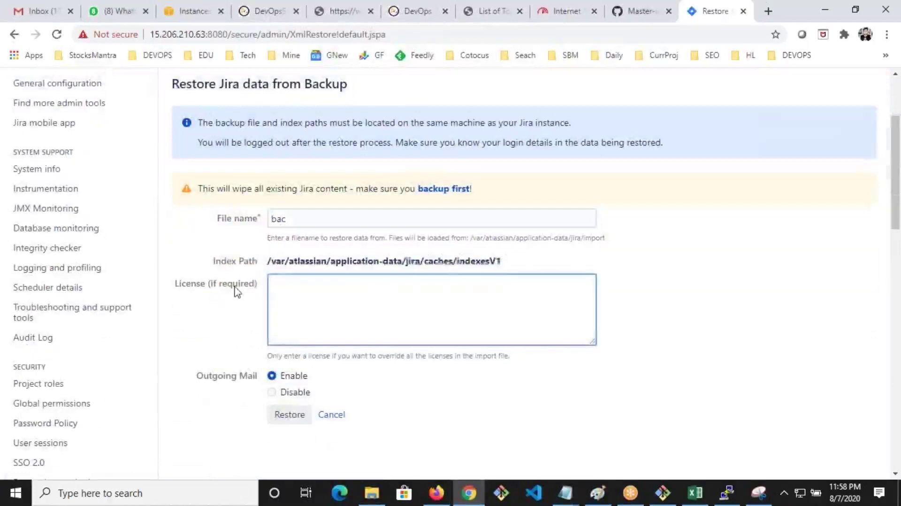
{"action": "left_click_drag", "start_coordinate": [210, 284], "coordinate": [439, 279]}
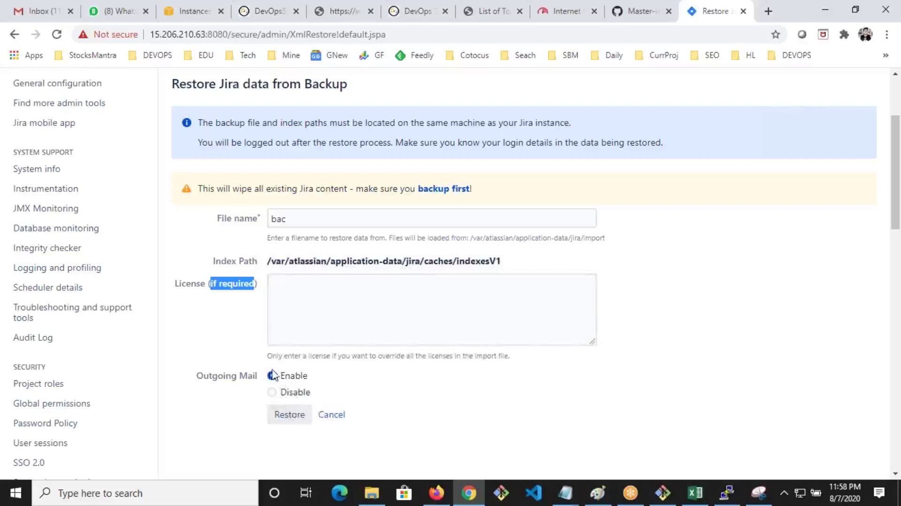
{"action": "scroll", "coordinate": [92, 361], "scroll_direction": "down", "scroll_amount": 4}
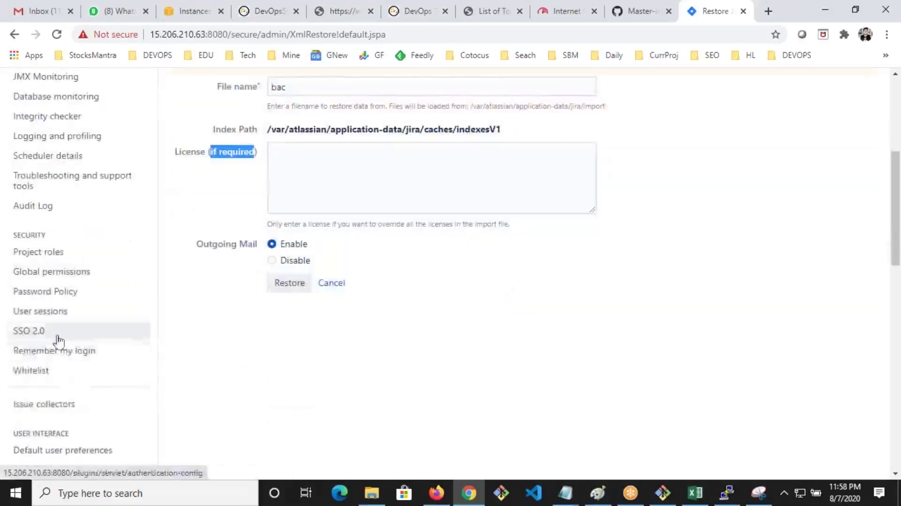
Leave the unsaved restore form for the disabled Password Policy page, then return to the dashboard
{"action": "left_click", "coordinate": [38, 228]}
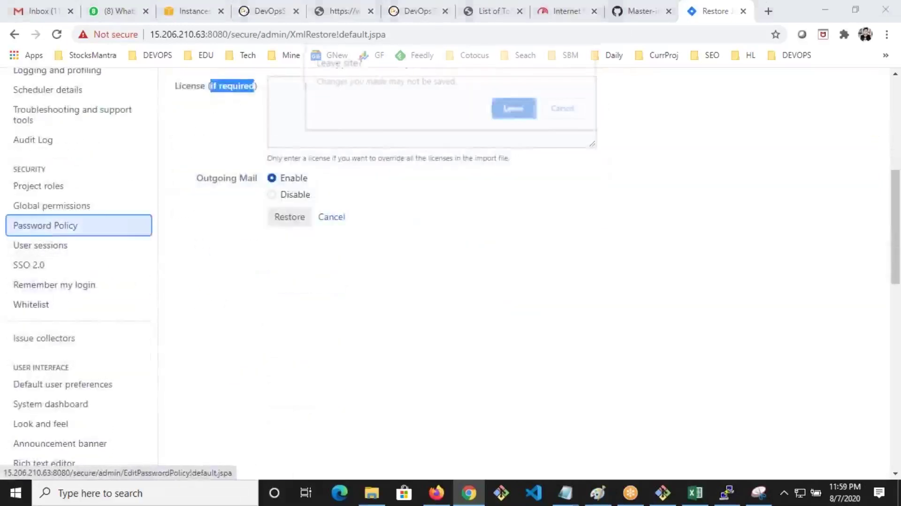
{"action": "left_click", "coordinate": [508, 111]}
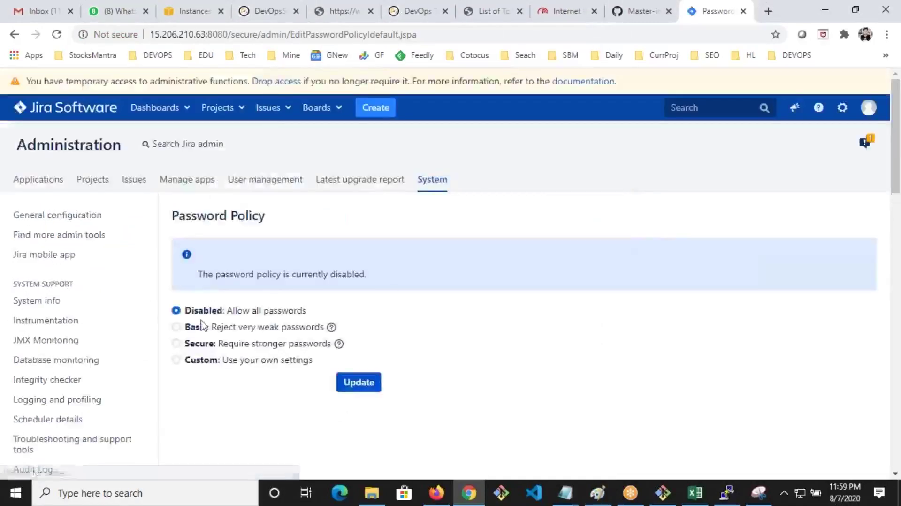
{"action": "scroll", "coordinate": [162, 339], "scroll_direction": "down", "scroll_amount": 10}
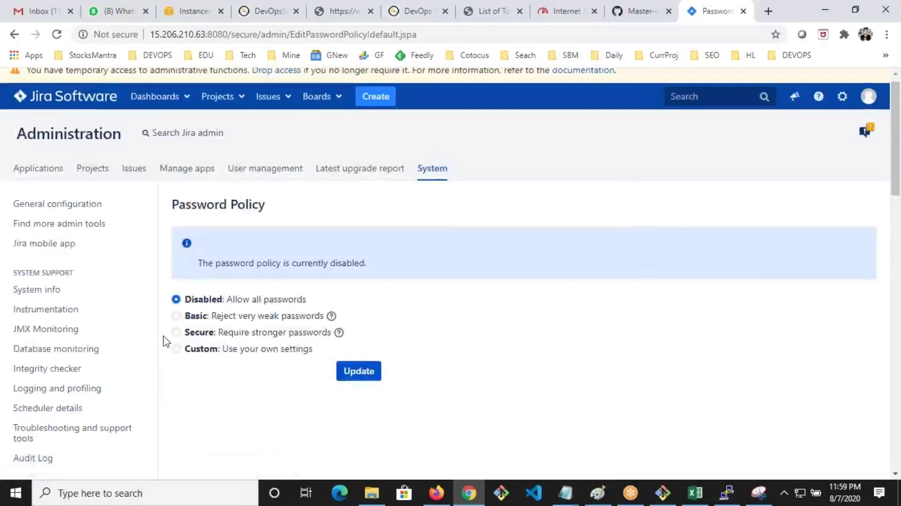
{"action": "scroll", "coordinate": [117, 378], "scroll_direction": "down", "scroll_amount": 6}
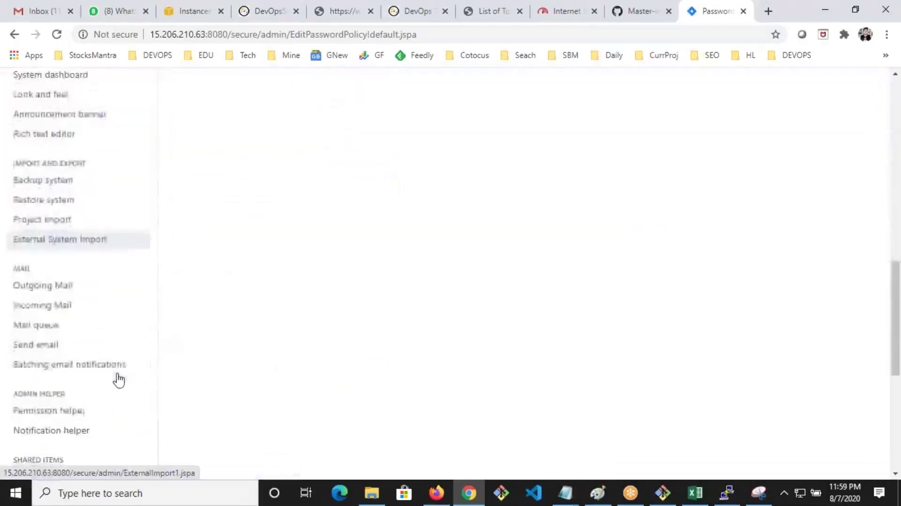
{"action": "scroll", "coordinate": [71, 363], "scroll_direction": "down", "scroll_amount": 4}
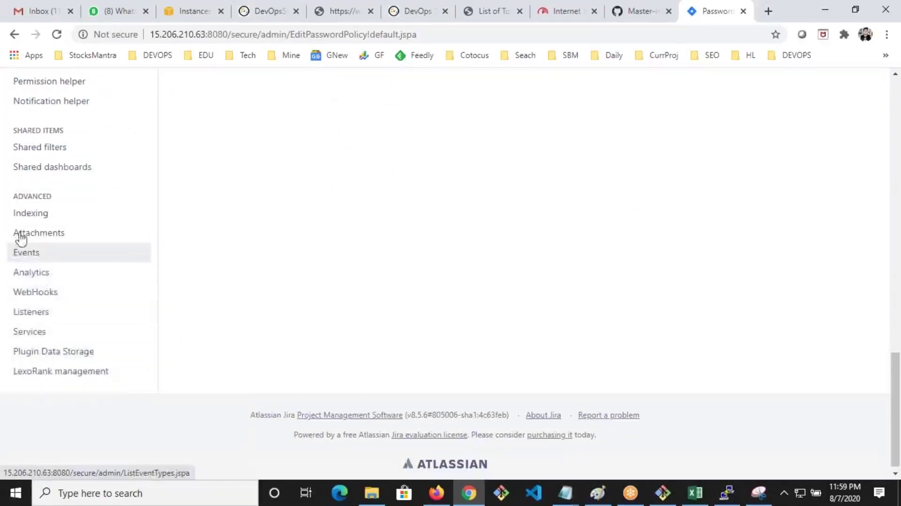
{"action": "scroll", "coordinate": [38, 358], "scroll_direction": "up", "scroll_amount": 5}
{"action": "scroll", "coordinate": [40, 359], "scroll_direction": "up", "scroll_amount": 10}
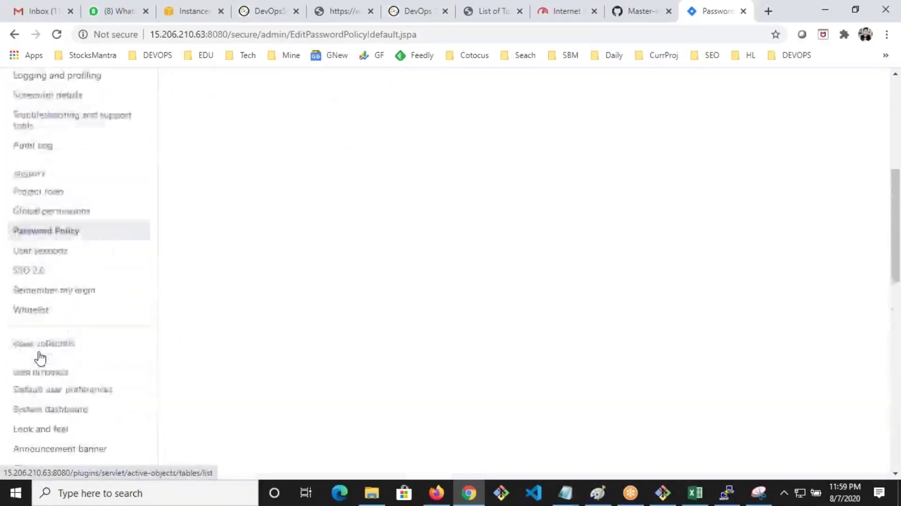
{"action": "left_click", "coordinate": [74, 115]}
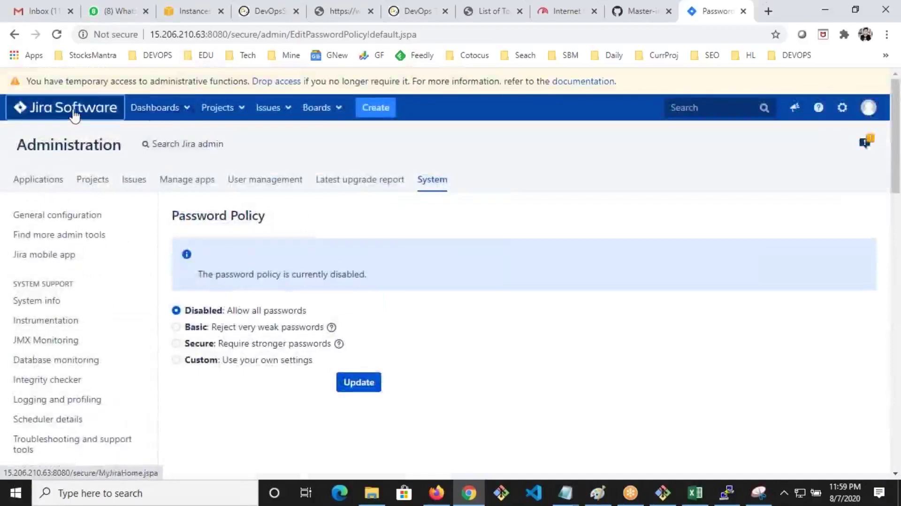